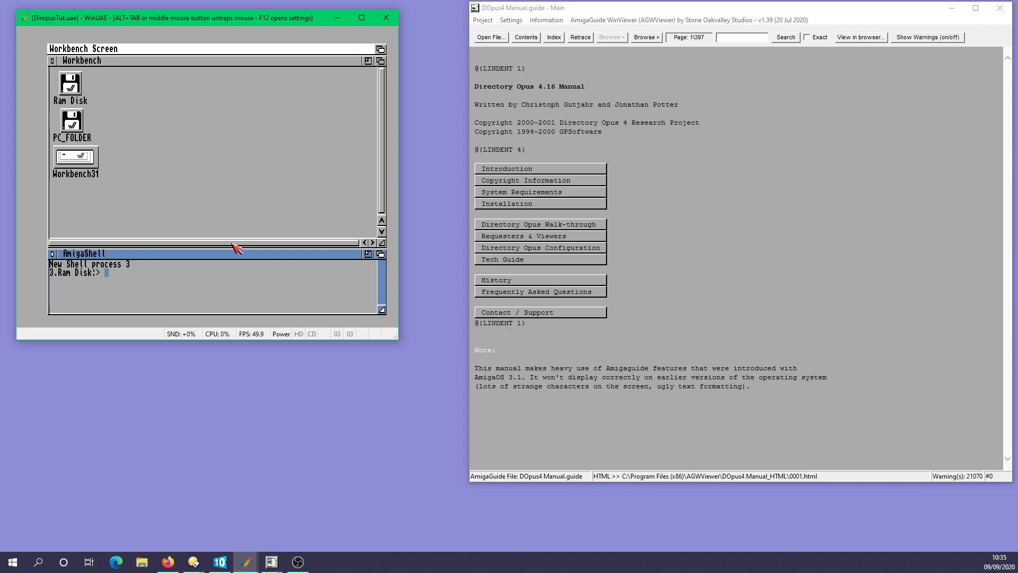
left_click(274, 207)
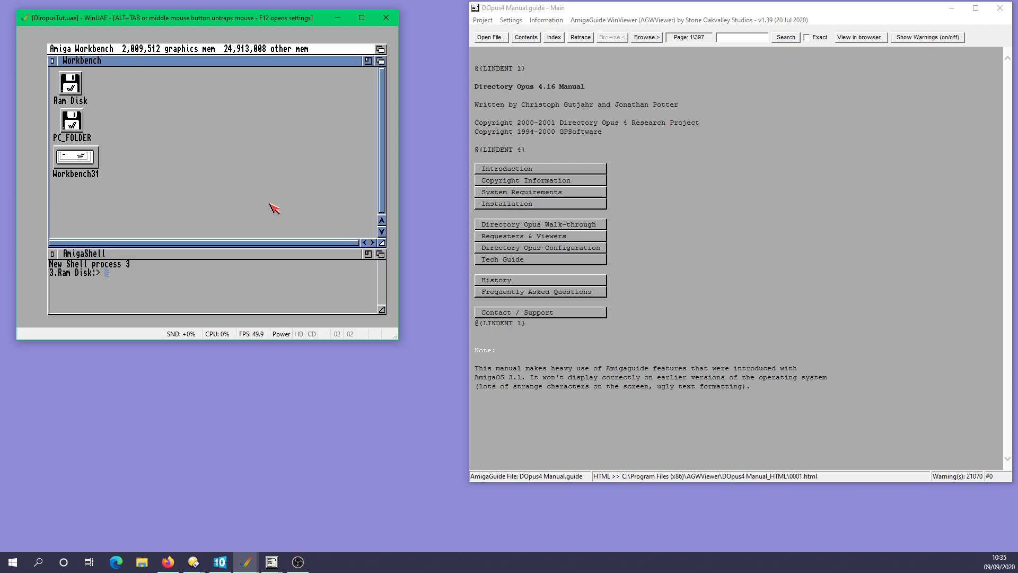
left_click(170, 254)
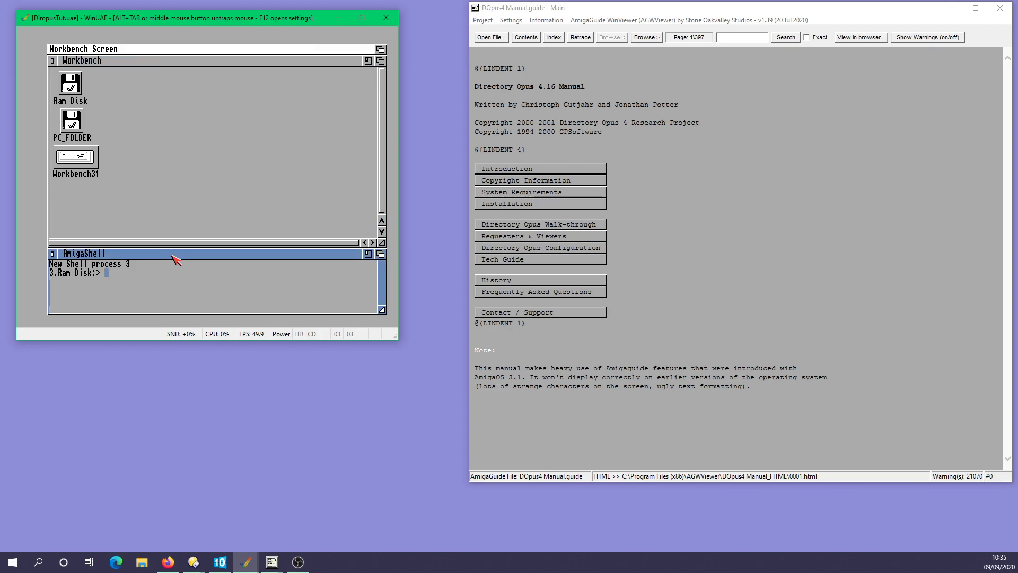
left_click(171, 222)
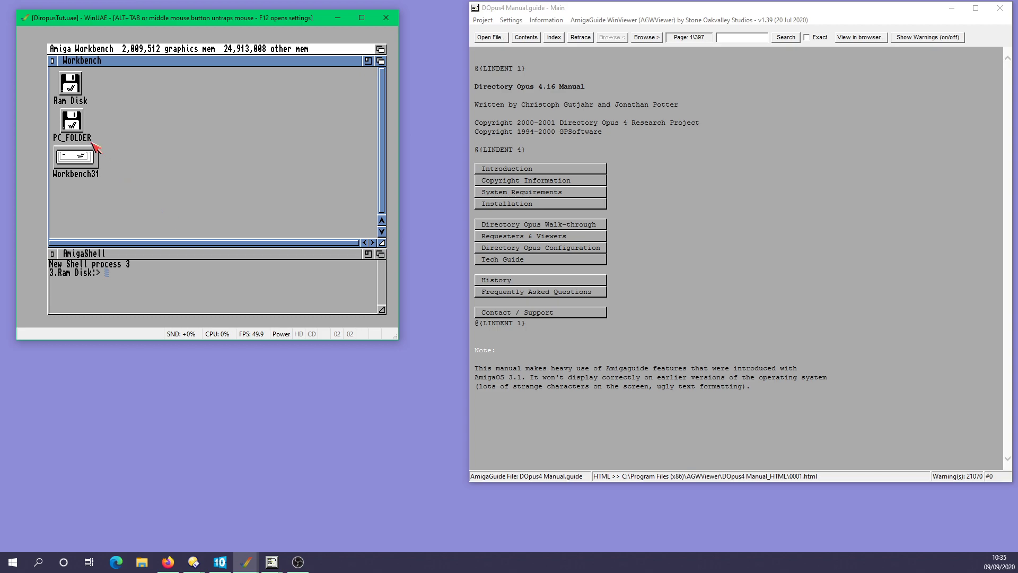
Step: Switch to Firefox and examine the public and beta releases offered on the Directory Opus 4 Research Project download page
middle_click(227, 214)
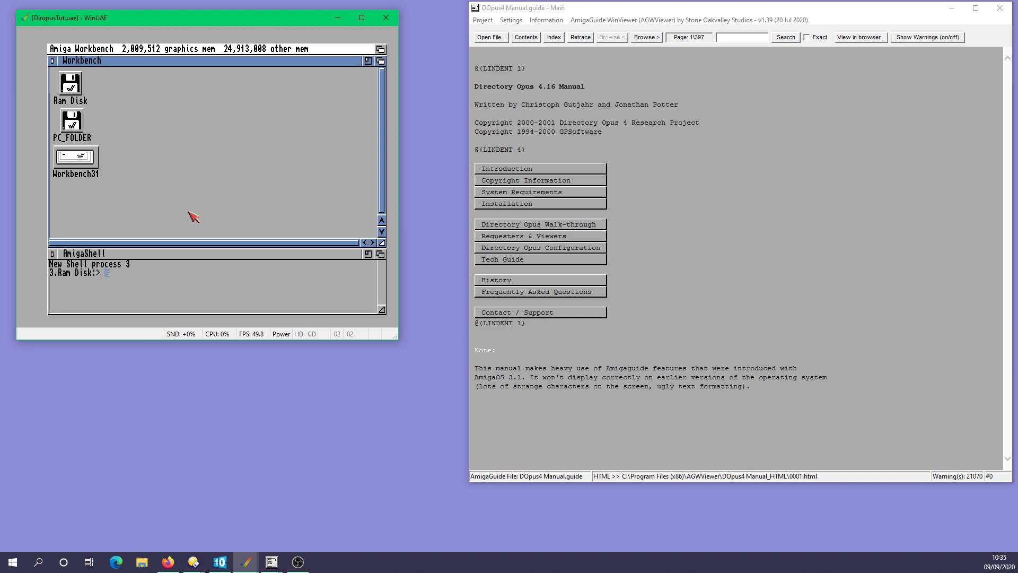
key("alt+Tab")
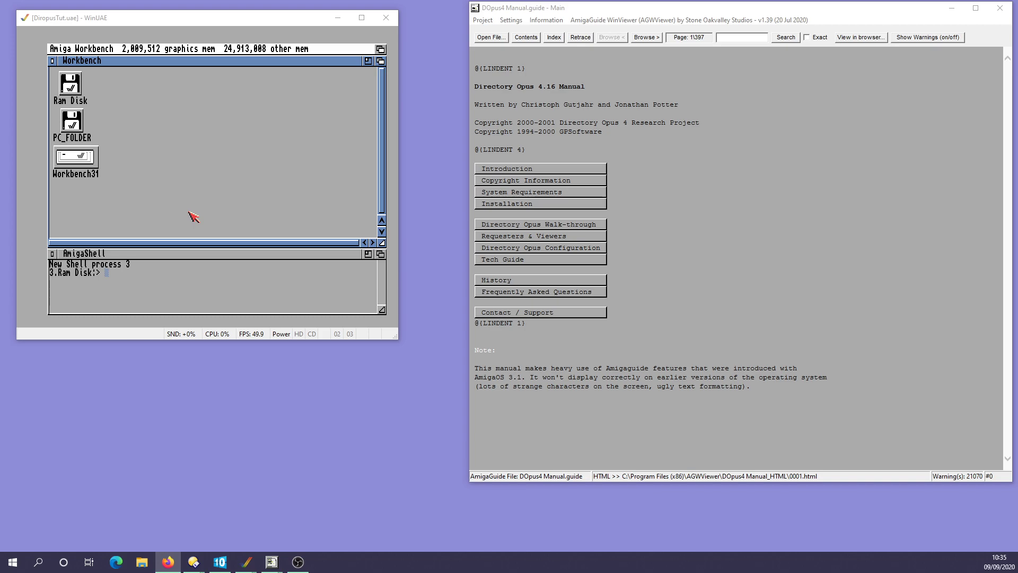
left_click_drag(0, 234, 507, 37)
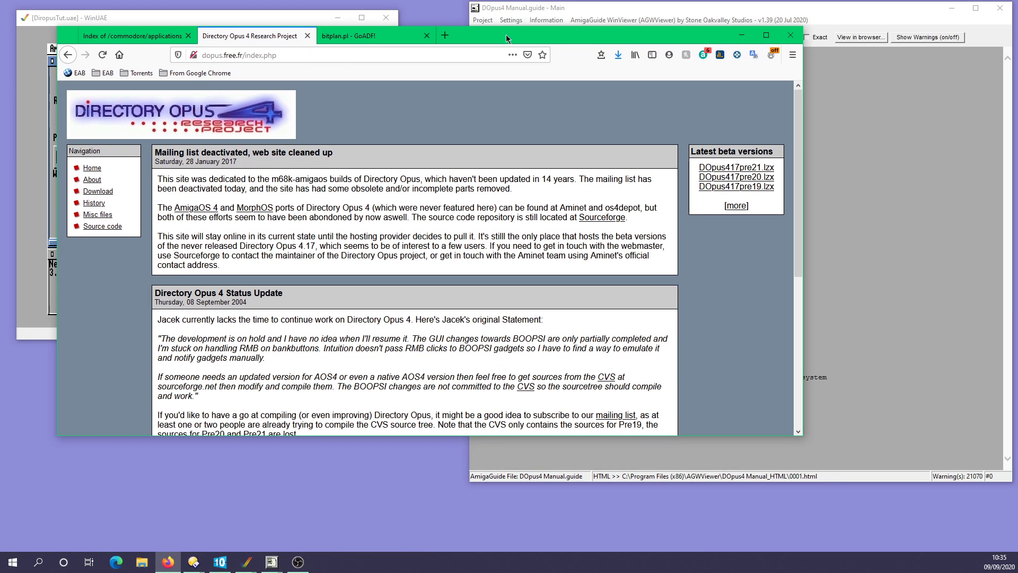
double_click(507, 37)
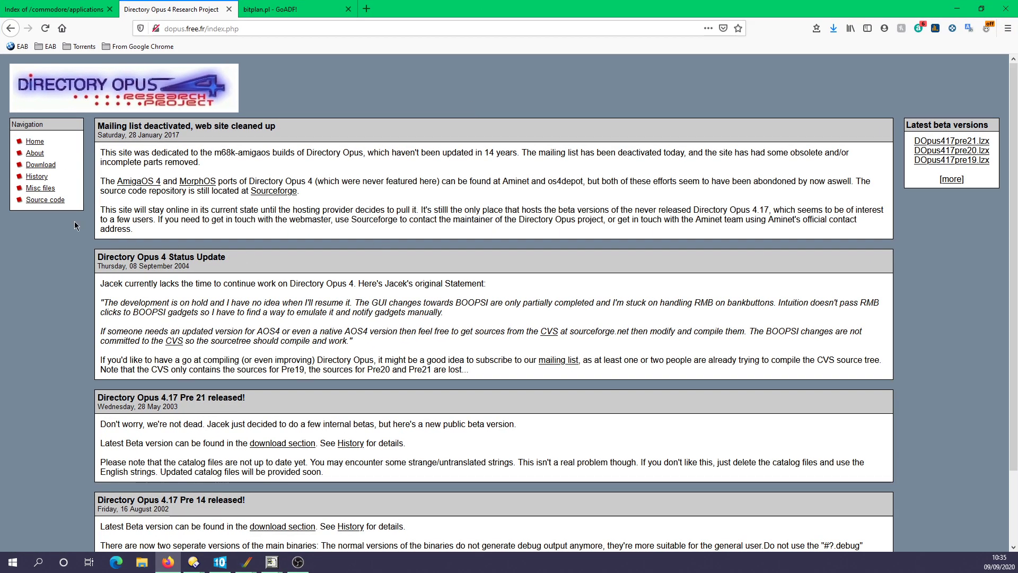
left_click(41, 165)
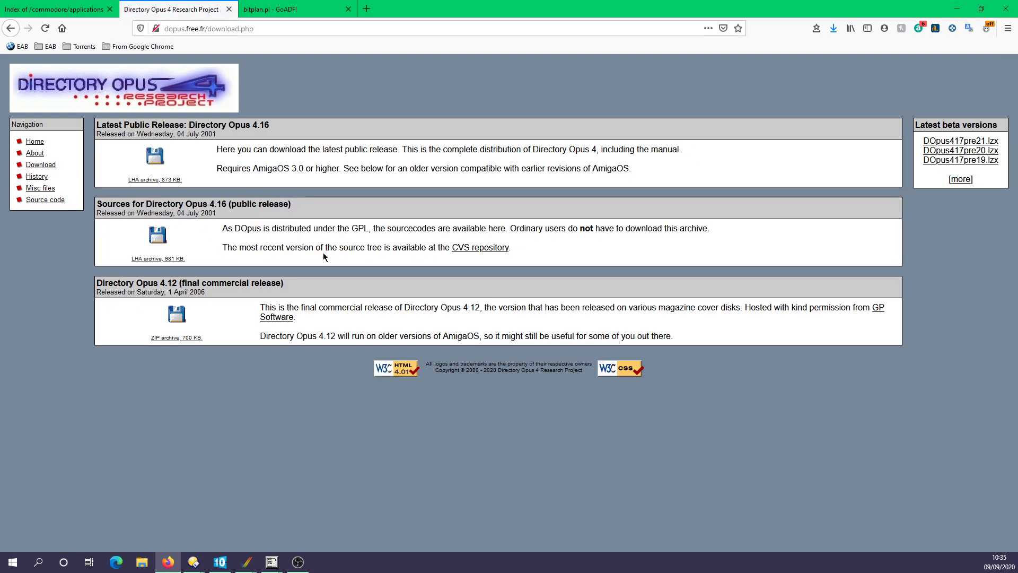
left_click_drag(292, 205, 103, 202)
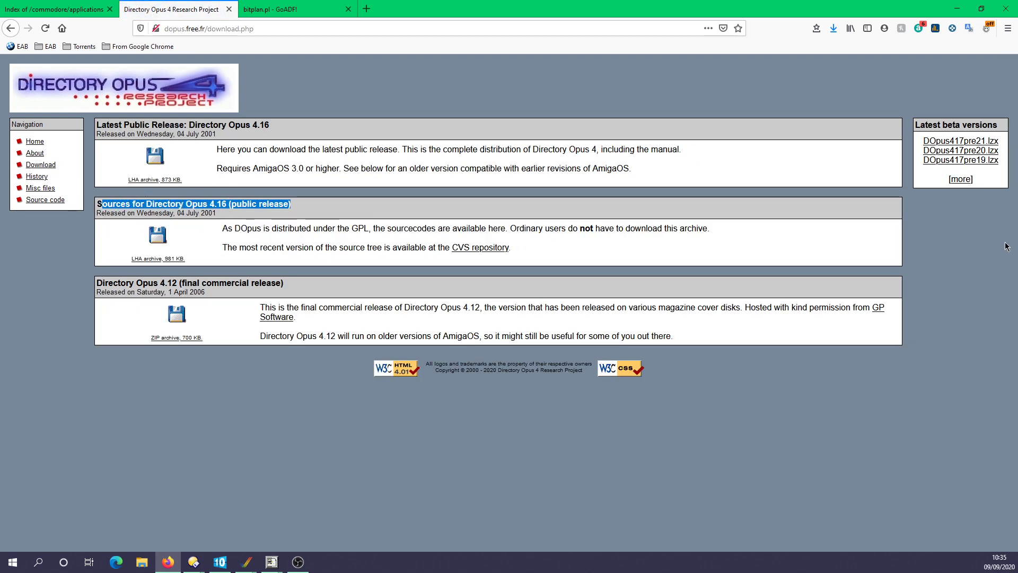
left_click_drag(915, 141, 1002, 143)
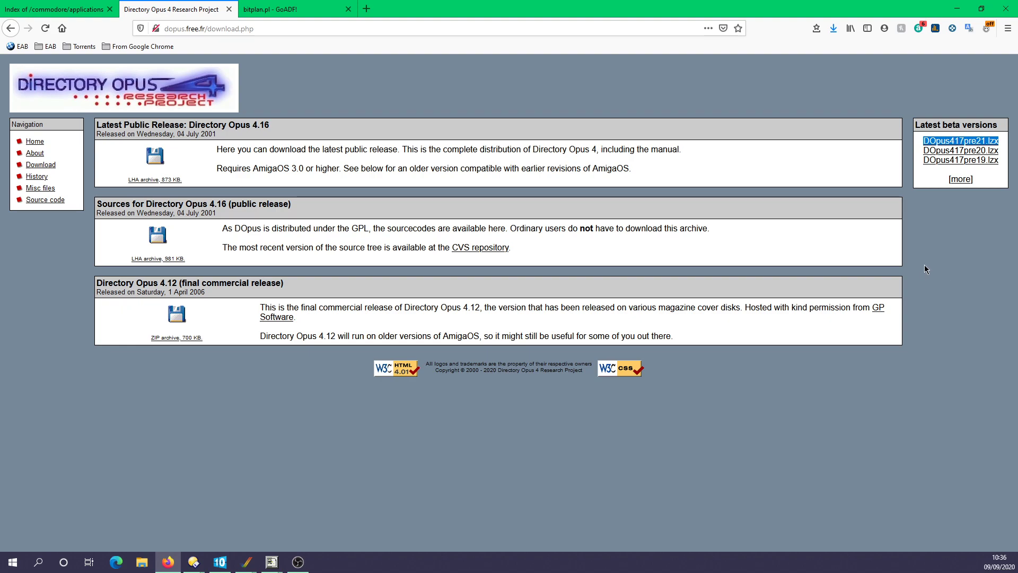
double_click(446, 10)
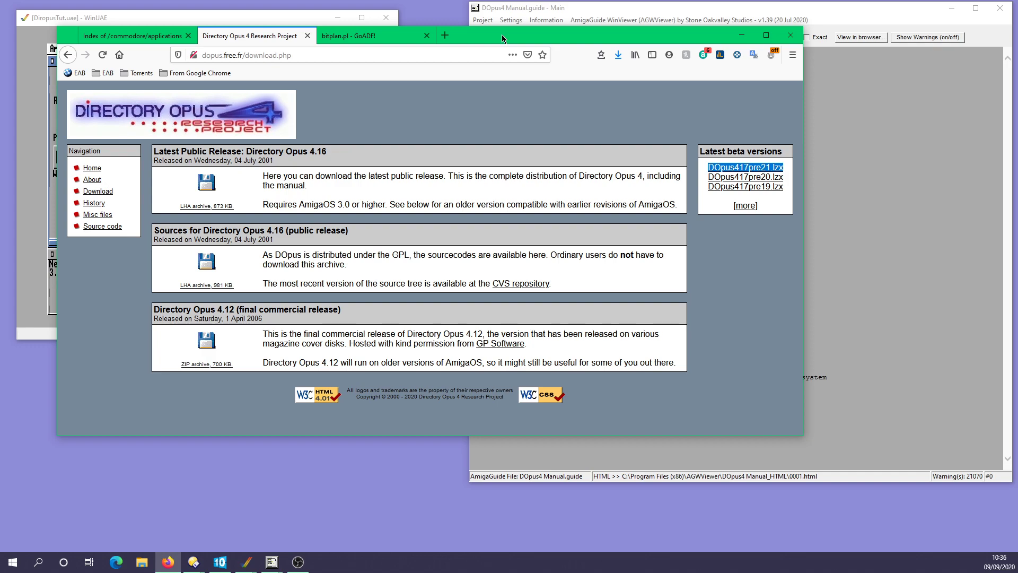
left_click_drag(528, 37, 0, 87)
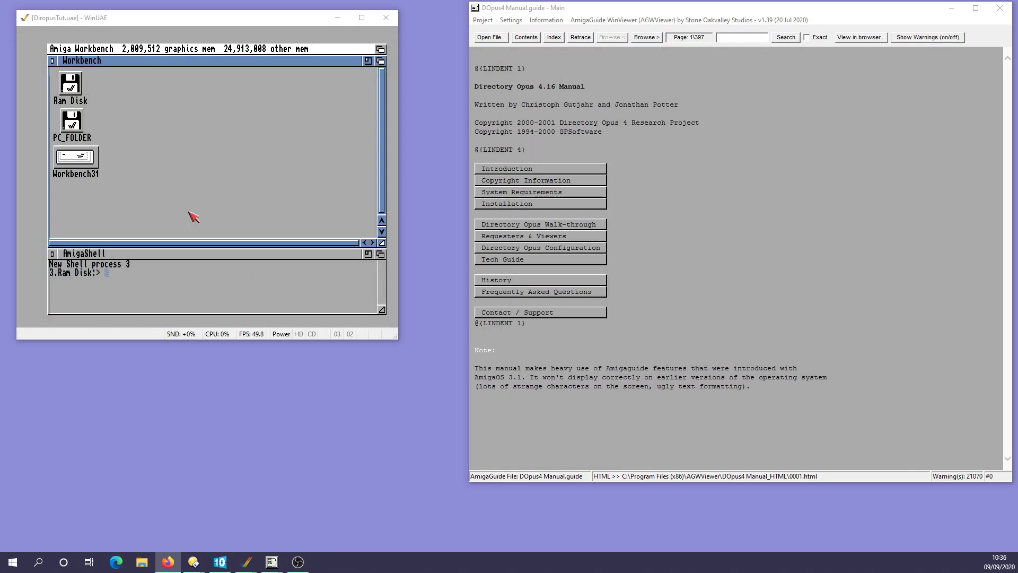
Step: Return to WinUAE and view the contents of the Workbench31 drive
left_click(192, 148)
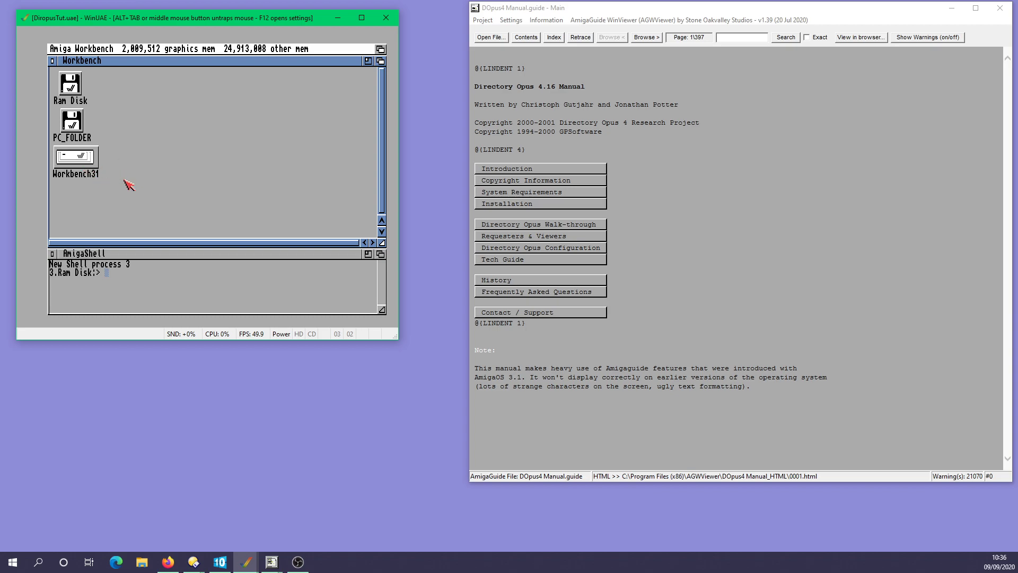
double_click(99, 167)
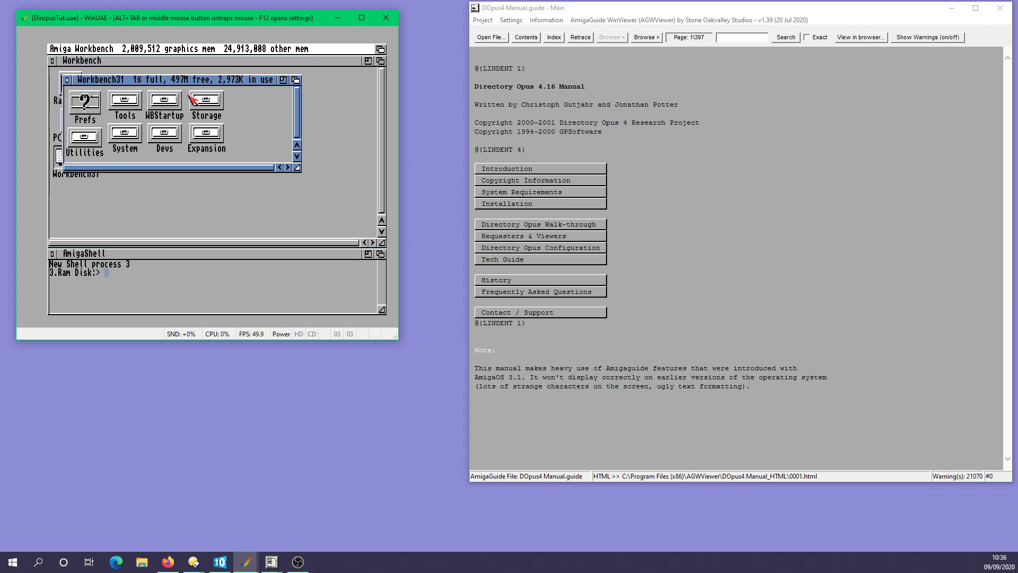
left_click(67, 80)
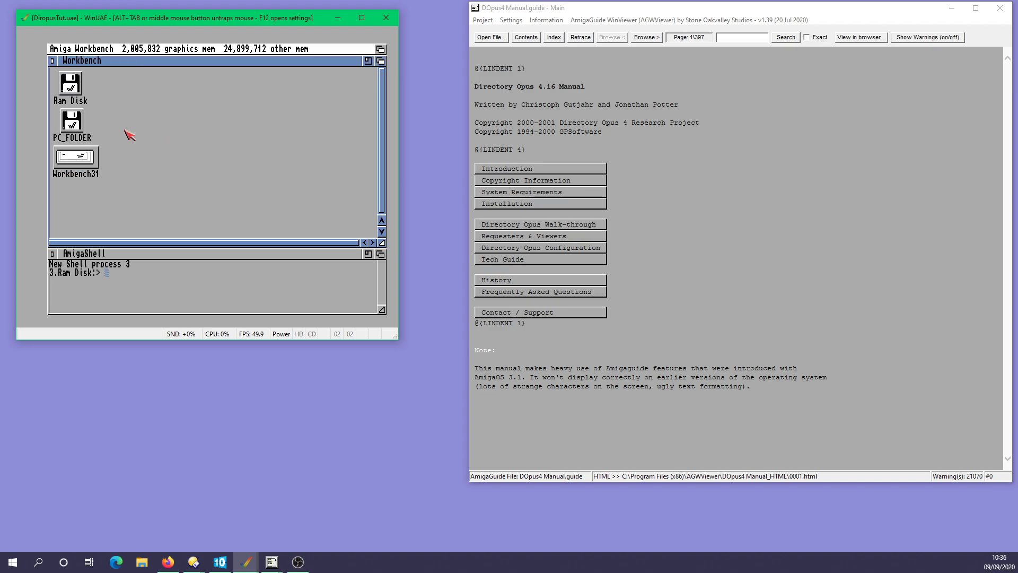
Step: Copy lha.run from PC_FOLDER to the Ram Disk
double_click(73, 122)
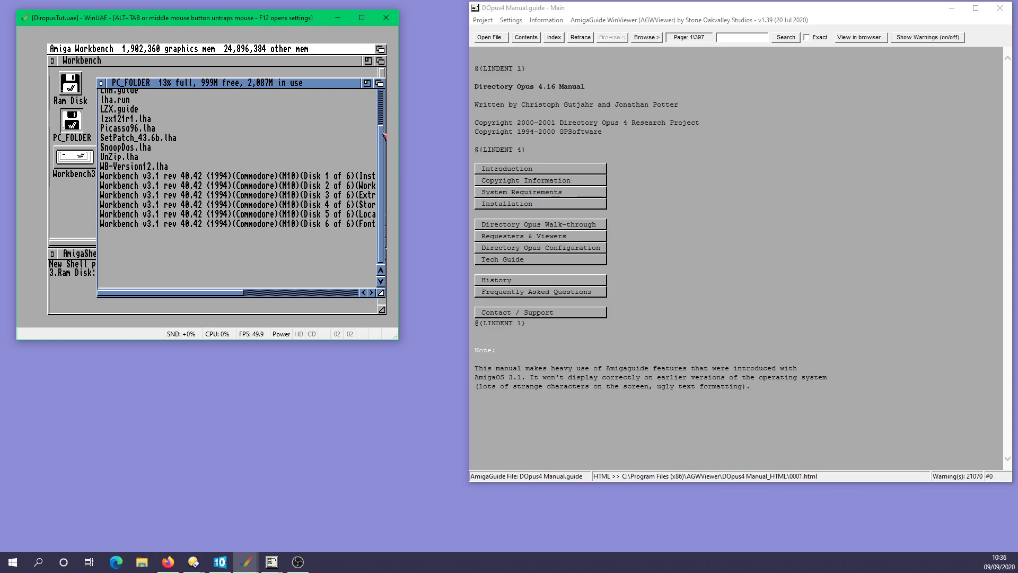
left_click(378, 112)
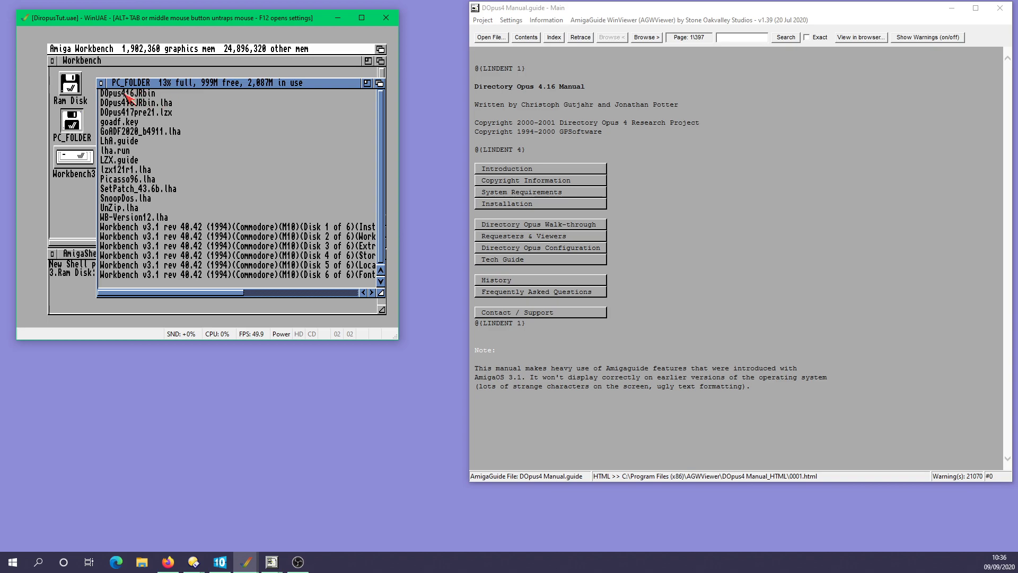
left_click(77, 89)
double_click(78, 89)
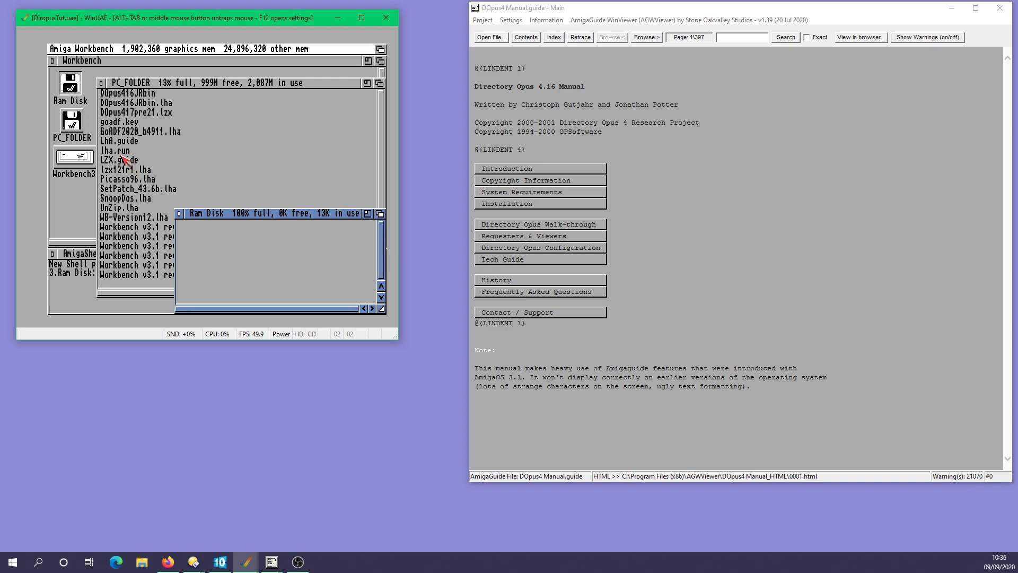
left_click(123, 154)
left_click_drag(123, 154, 248, 274)
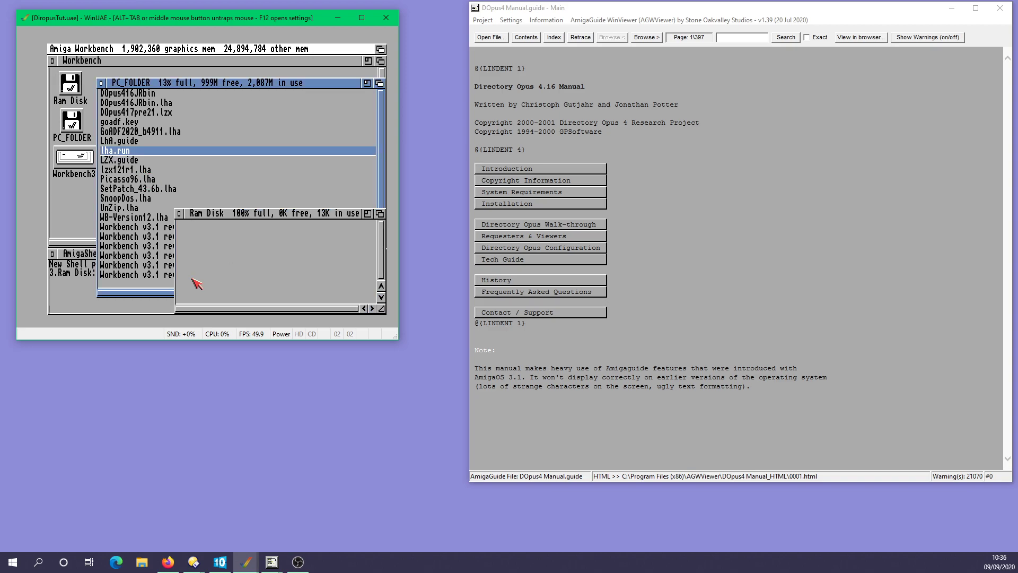
left_click(219, 246)
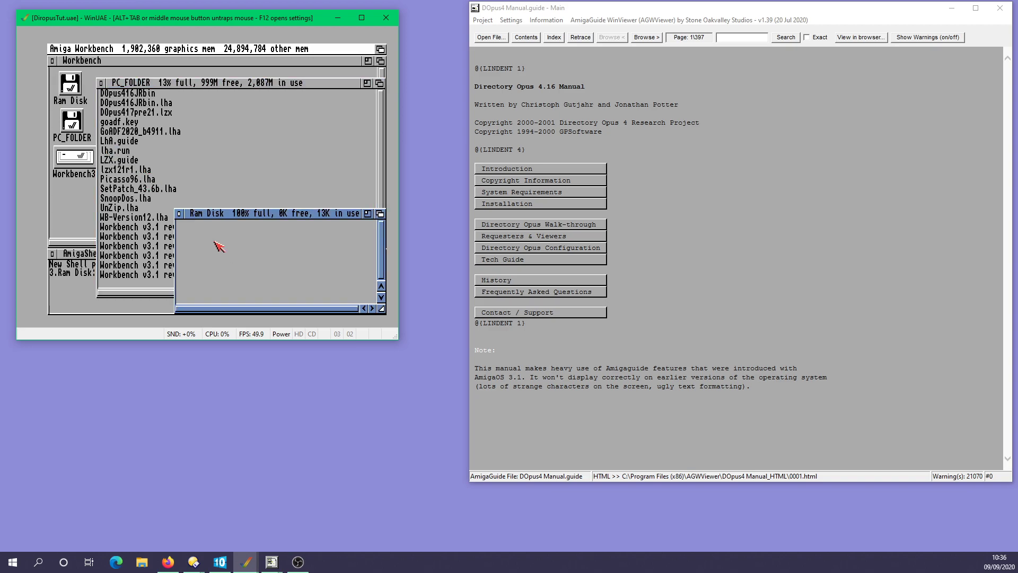
Step: Close the Ram Disk window, shorten the PC_FOLDER window to uncover the AmigaShell, and run lha.run there
left_click(180, 213)
left_click_drag(381, 293, 382, 230)
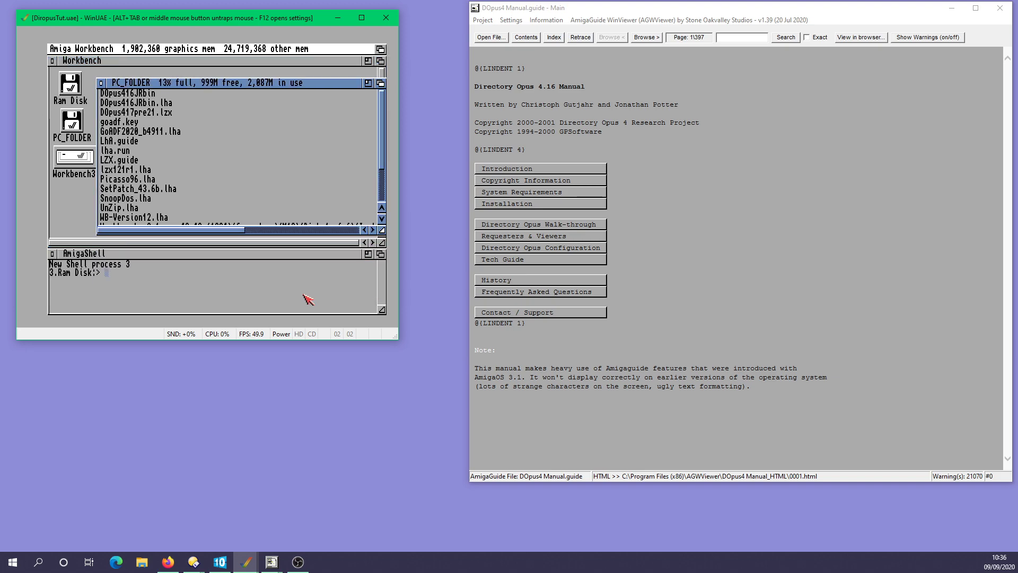
left_click(308, 295)
type("lha.run")
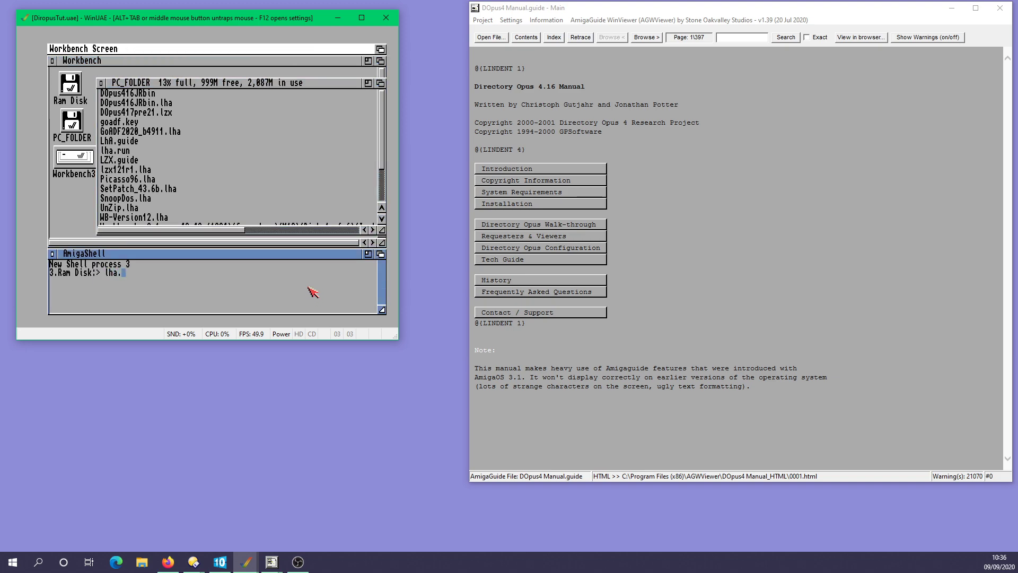
key("Return")
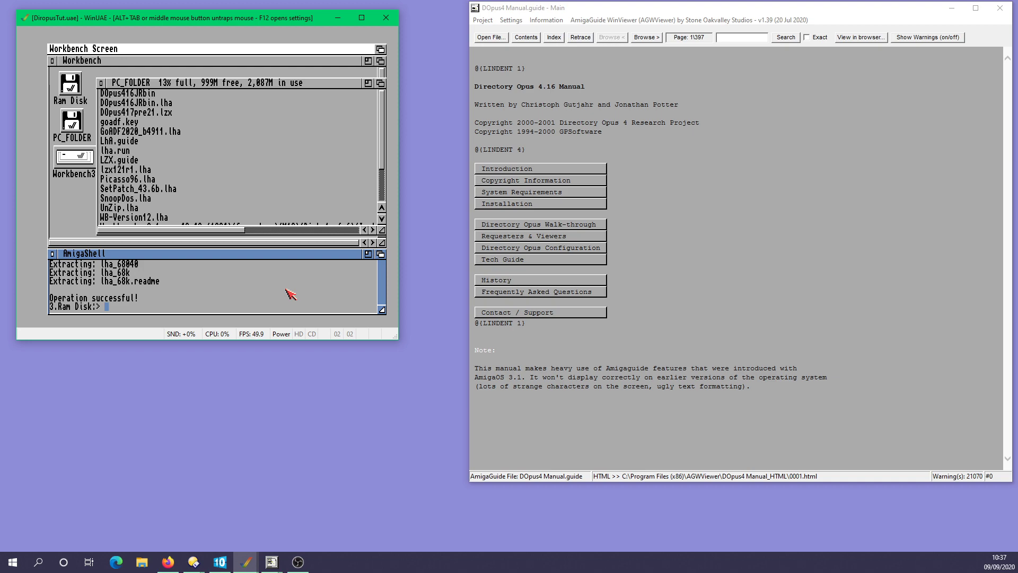
Step: Enlarge the AmigaShell window upward so the extraction output is readable, keeping the PC_FOLDER window in view
left_click_drag(312, 256, 316, 208)
left_click_drag(382, 261, 383, 312)
left_click(381, 83)
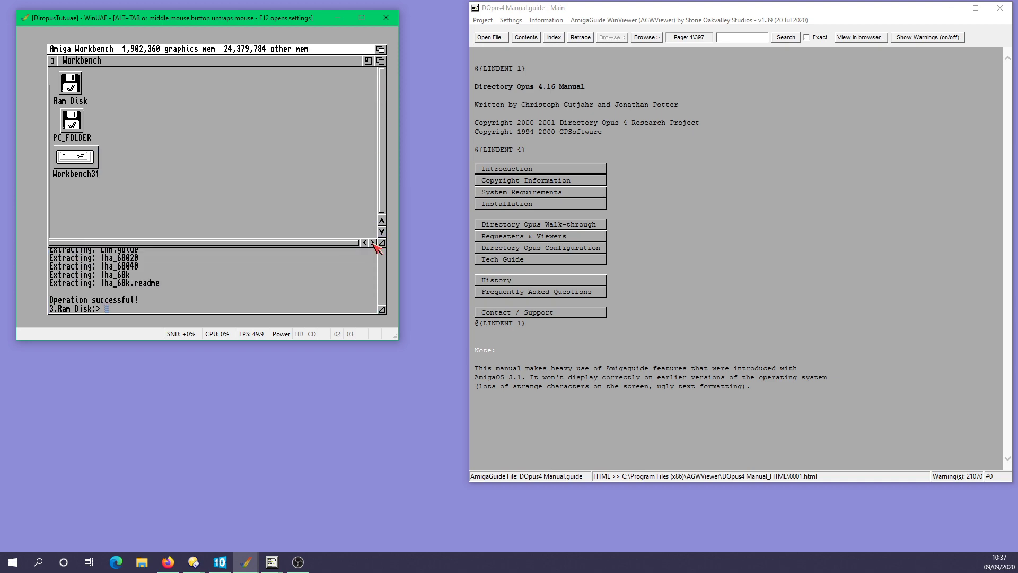
left_click(380, 61)
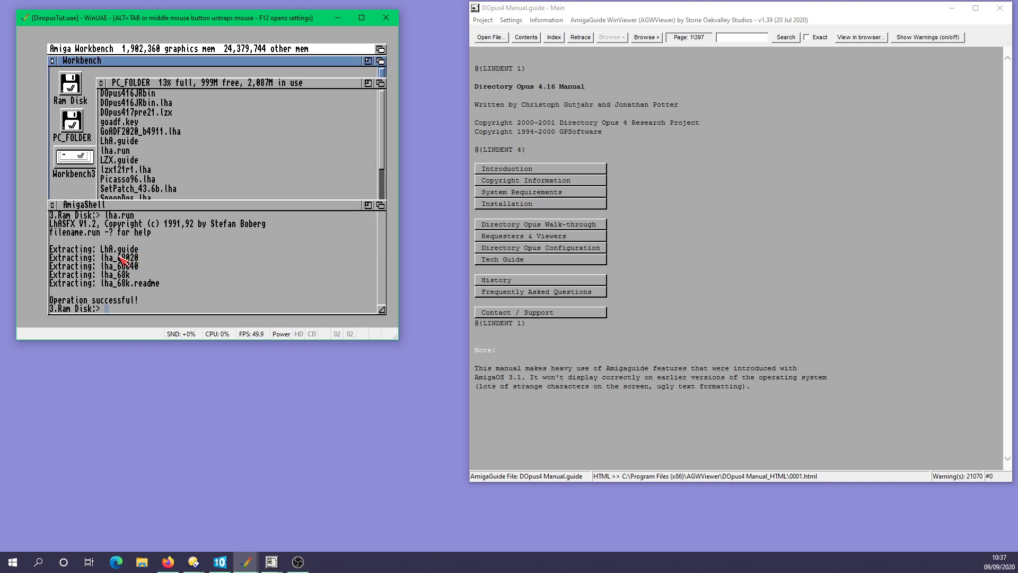
Step: Copy ram:lha_68020 to c:lha from the AmigaShell
left_click(173, 313)
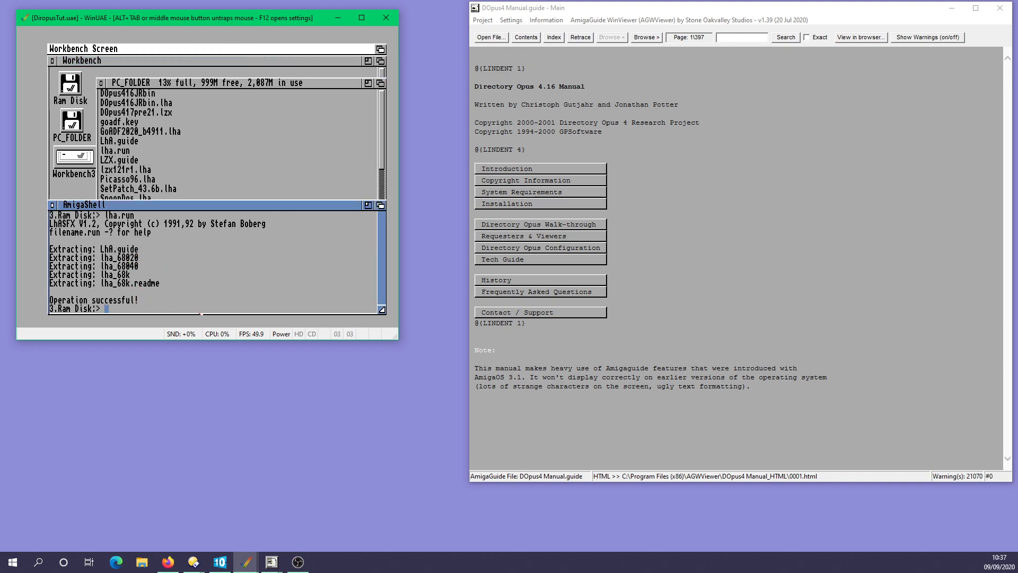
type("copy ram:lha_68020 c:lha")
key("Return")
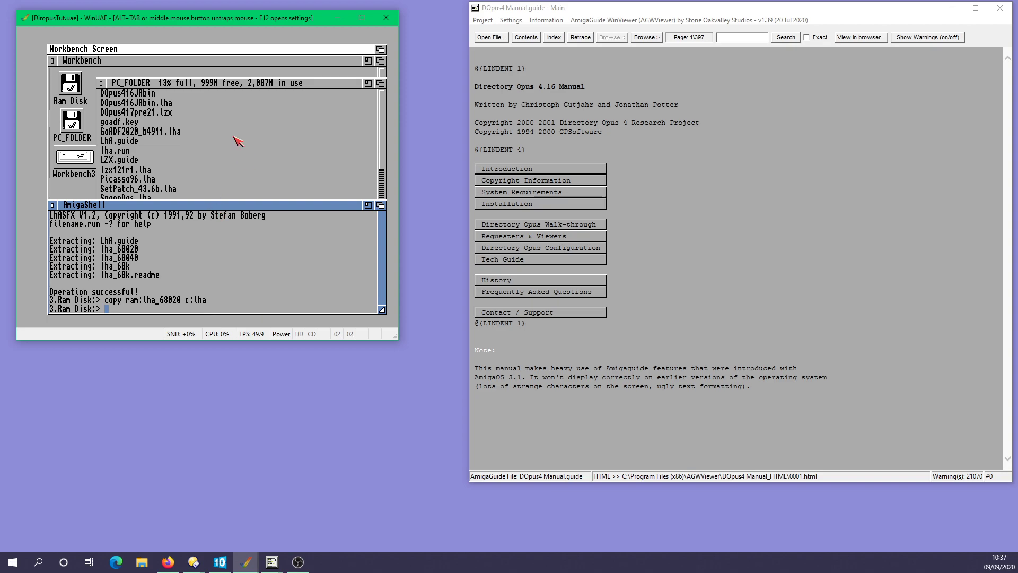
Step: Copy DOpus416JRbin.lha from PC_FOLDER to the Ram Disk and extract it to ram: with lha x in the AmigaShell
left_click(156, 103)
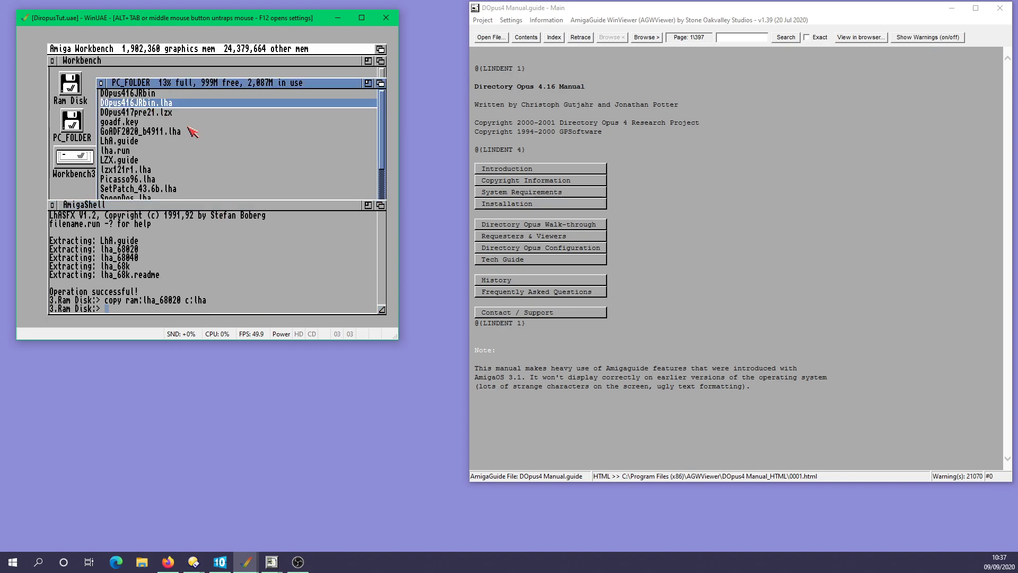
left_click_drag(130, 105, 70, 83)
left_click(195, 278)
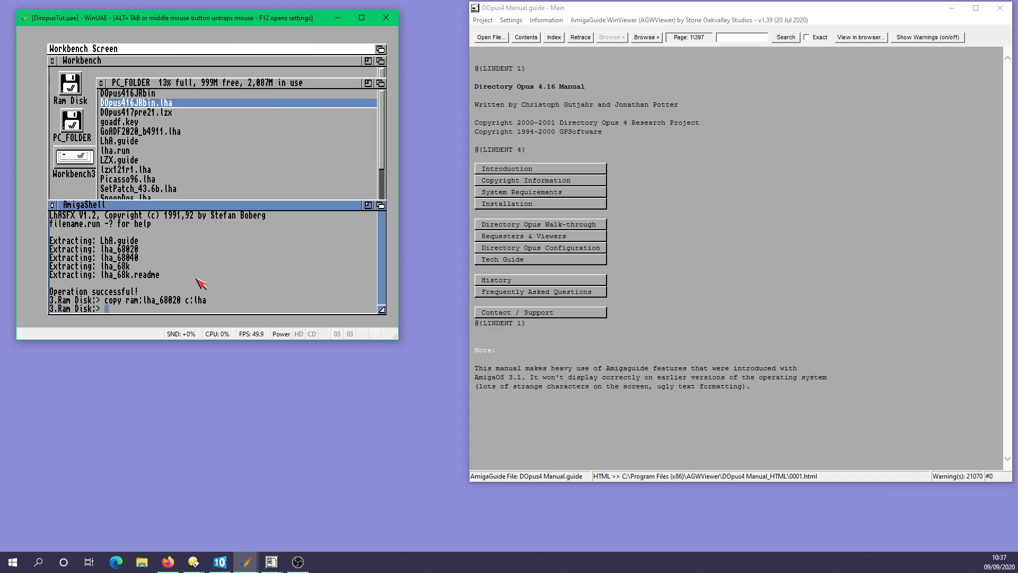
type("lha x ram:Dopus4165")
key("BackSpace")
type("jrbin.lha ramL:")
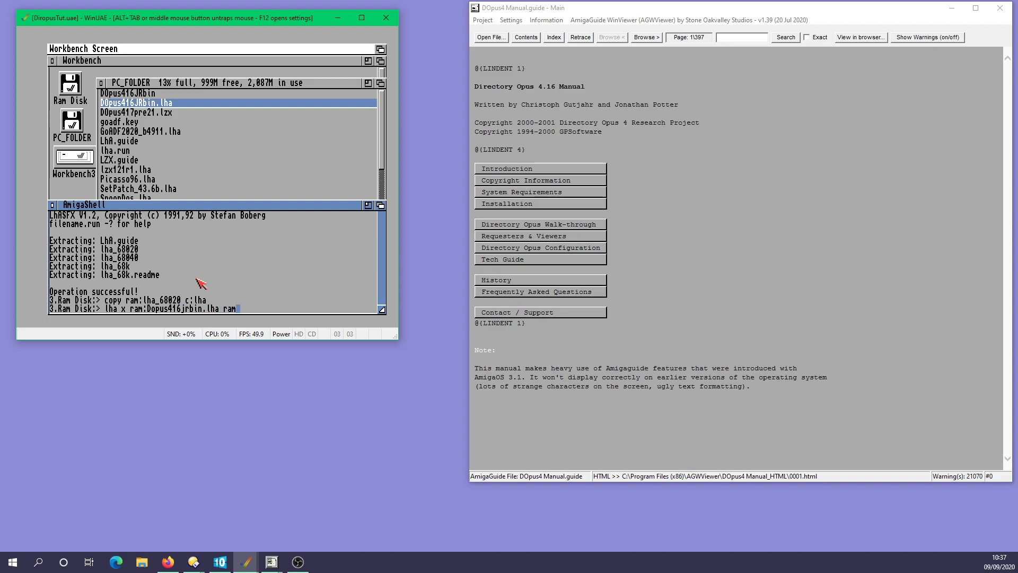
key("BackSpace")
key("BackSpace")
type(":")
key("Return")
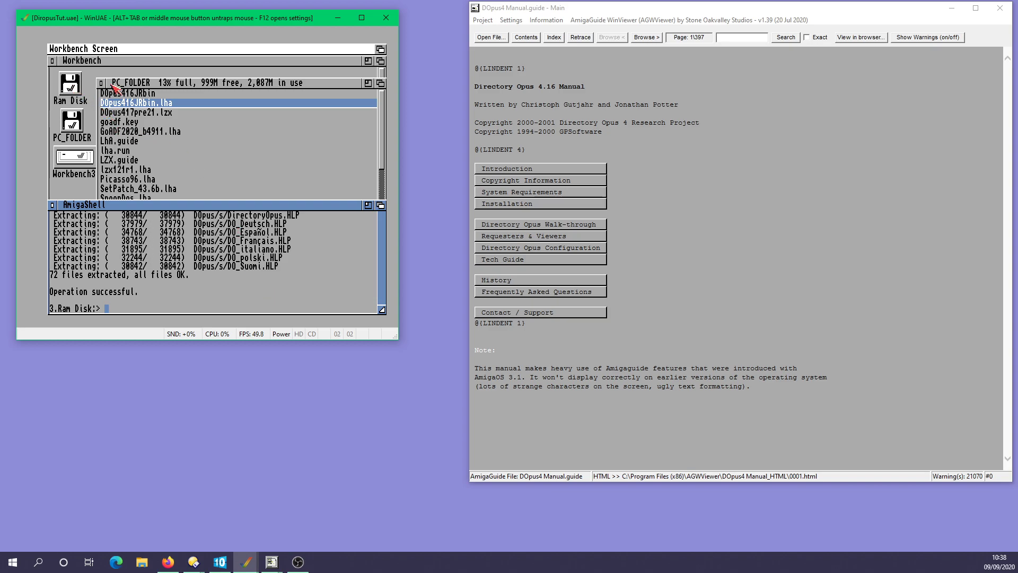
Step: Launch Install from the DOpus drawer on the Ram Disk and proceed with the installation in Expert User mode
left_click(78, 85)
double_click(78, 85)
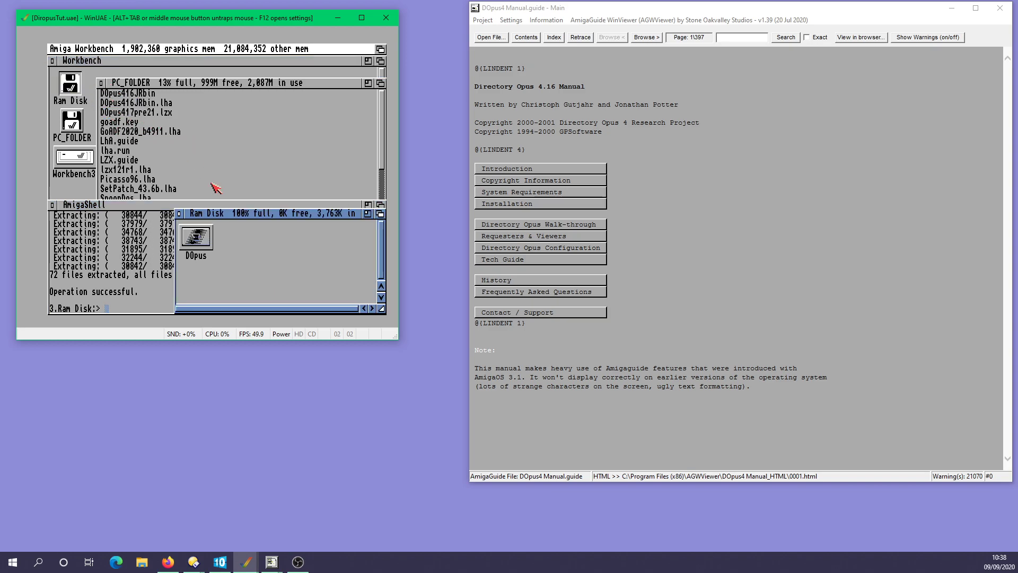
double_click(201, 239)
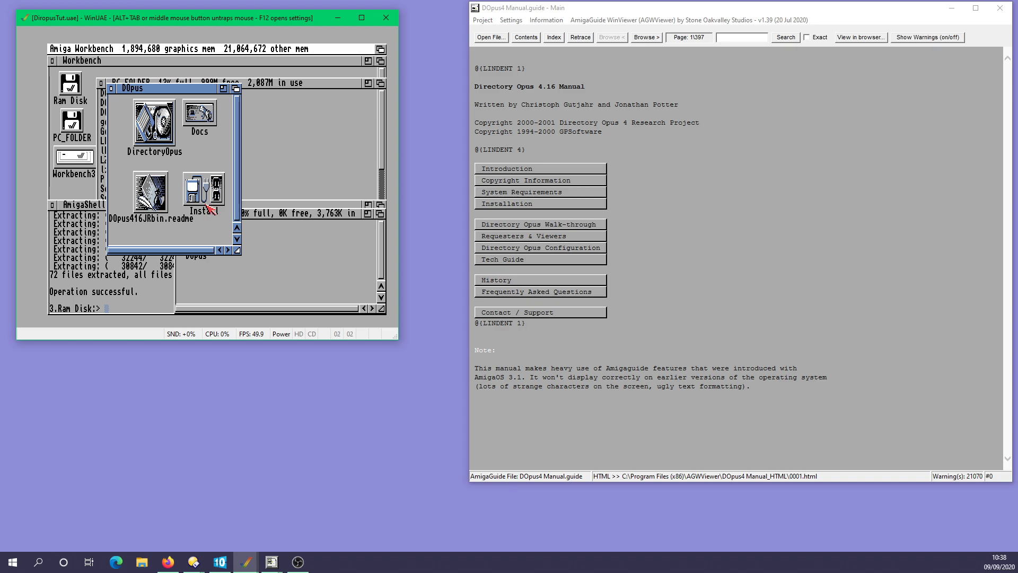
double_click(209, 208)
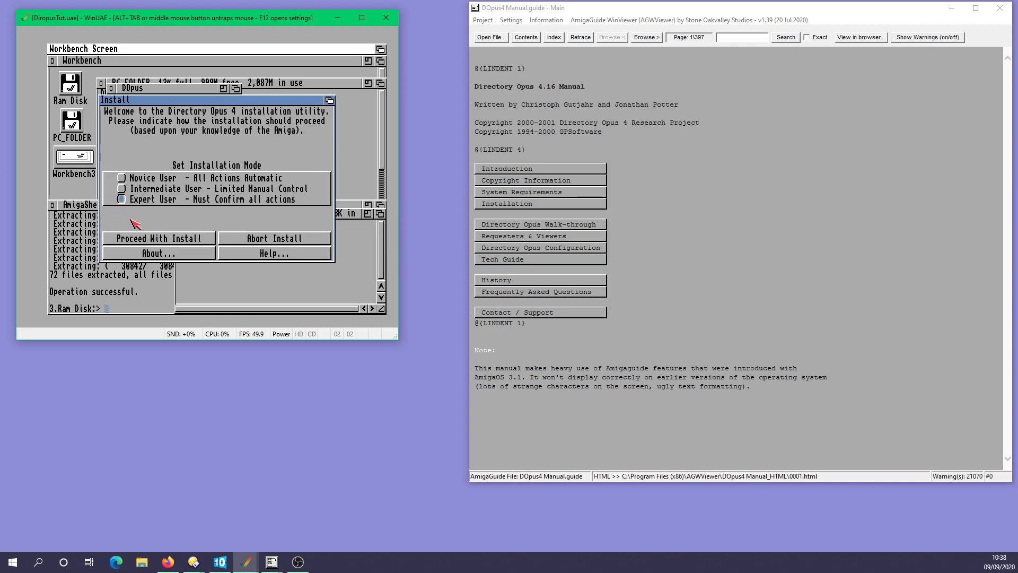
left_click(142, 240)
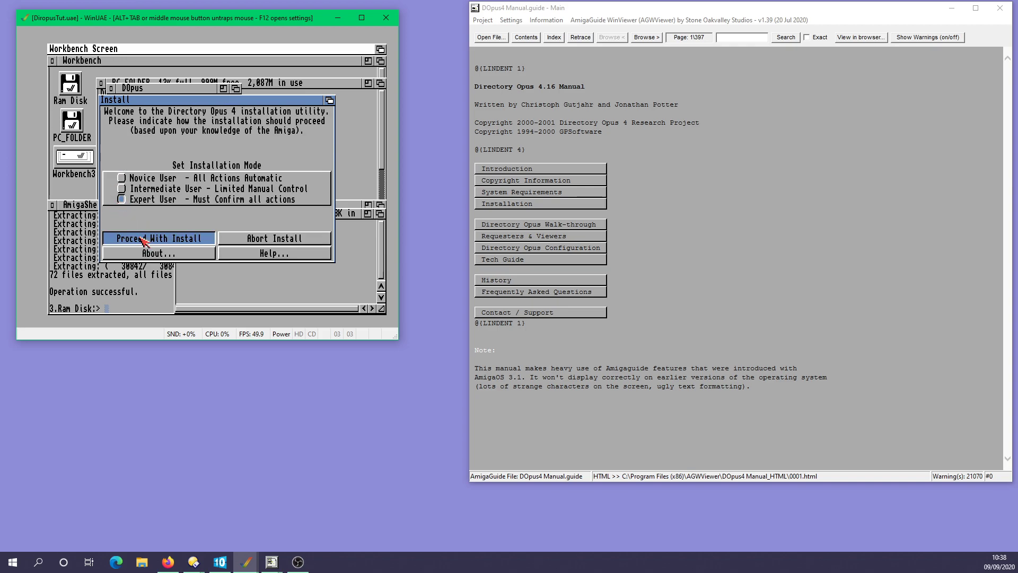
Step: Install Directory Opus to SYS: and agree to scan the hard disk for outdated DOpus files and delete them
left_click(187, 237)
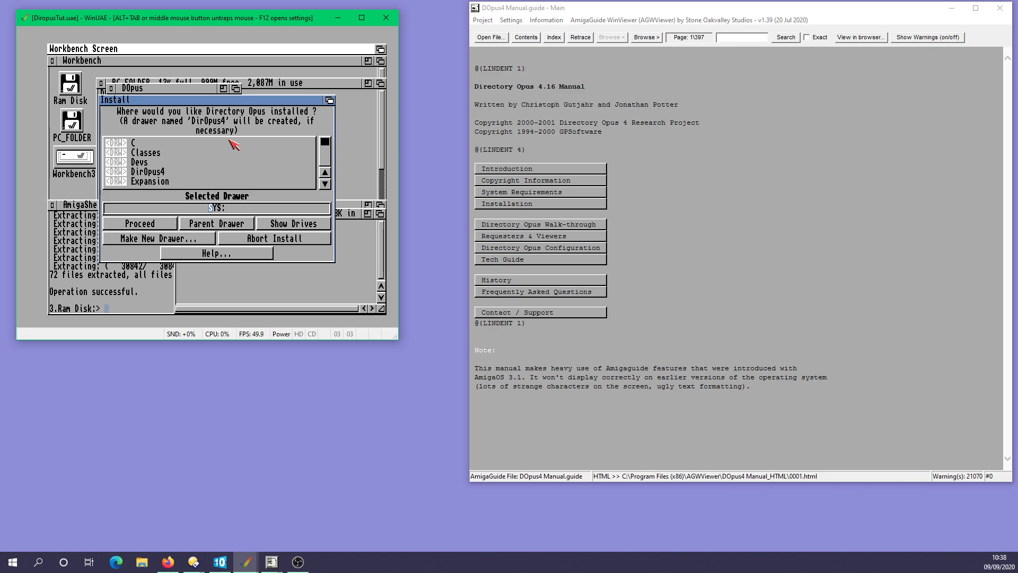
left_click(165, 222)
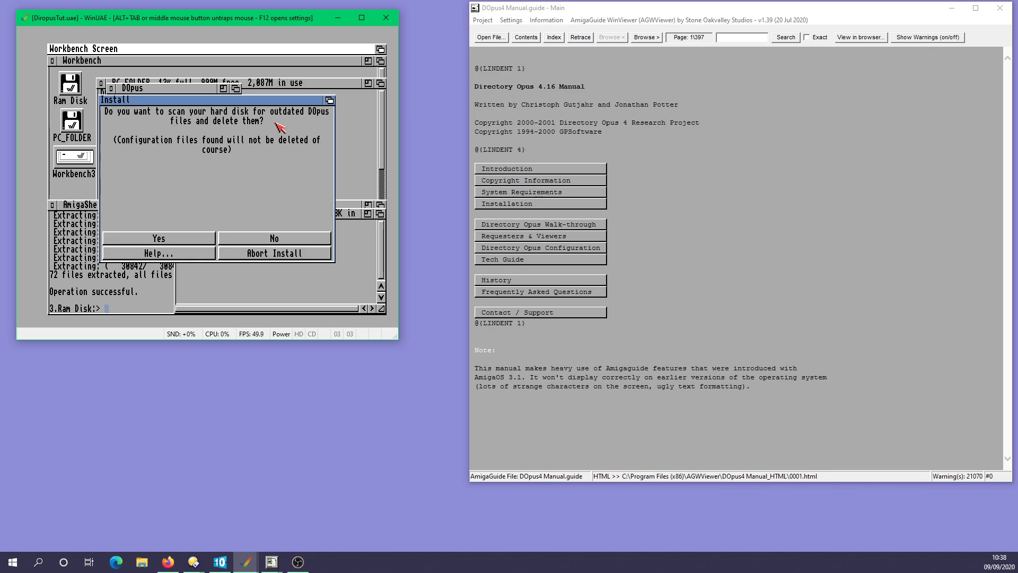
left_click(174, 241)
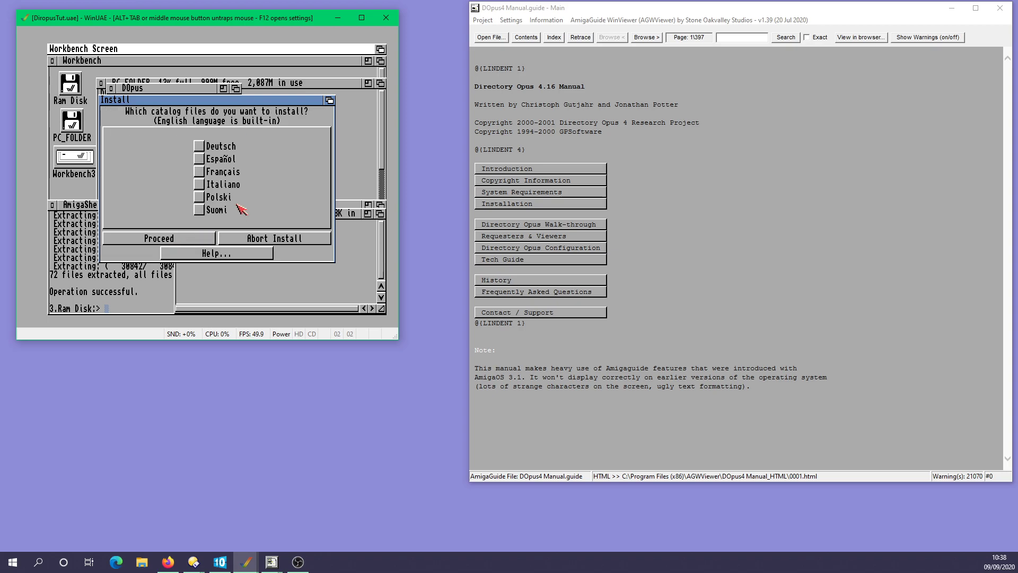
Step: Skip all optional language catalogs and choose not to auto-start Directory Opus when the machine starts up
left_click(201, 239)
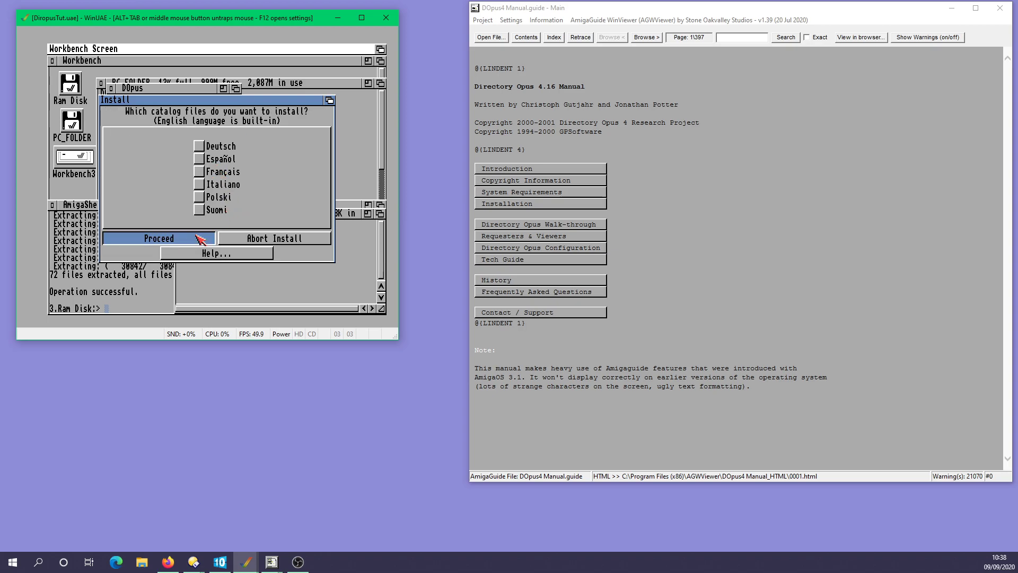
left_click(175, 237)
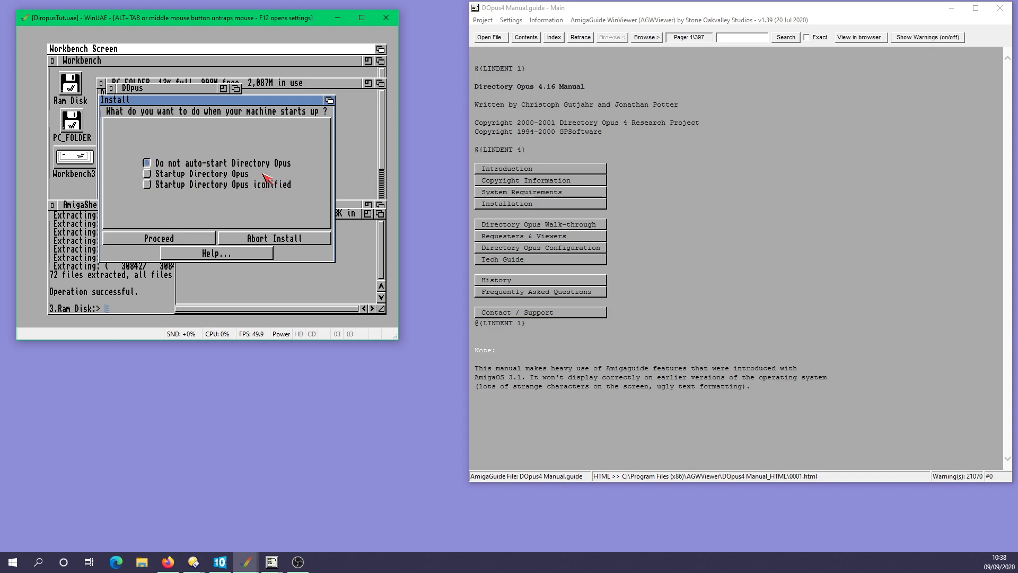
left_click(149, 185)
left_click(148, 164)
left_click(174, 239)
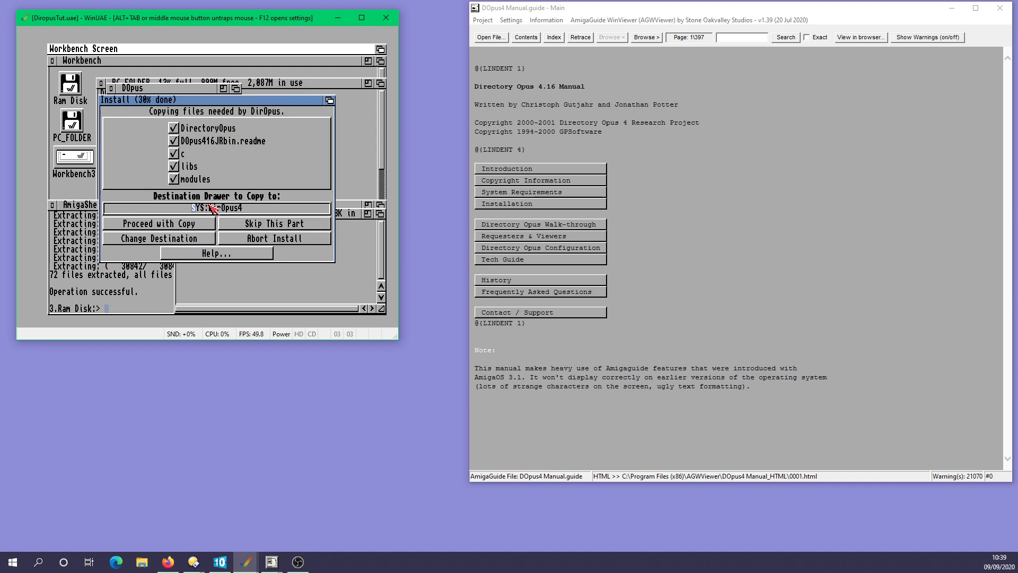
Step: Copy the program files, help files and documentation into SYS:DirOpus4 and finish the installation
left_click(204, 225)
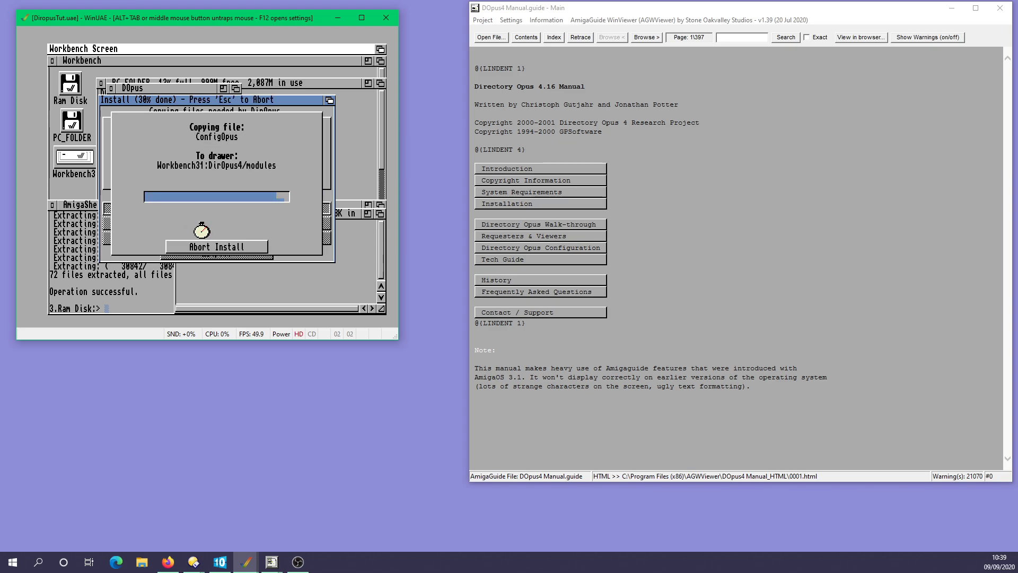
left_click(190, 225)
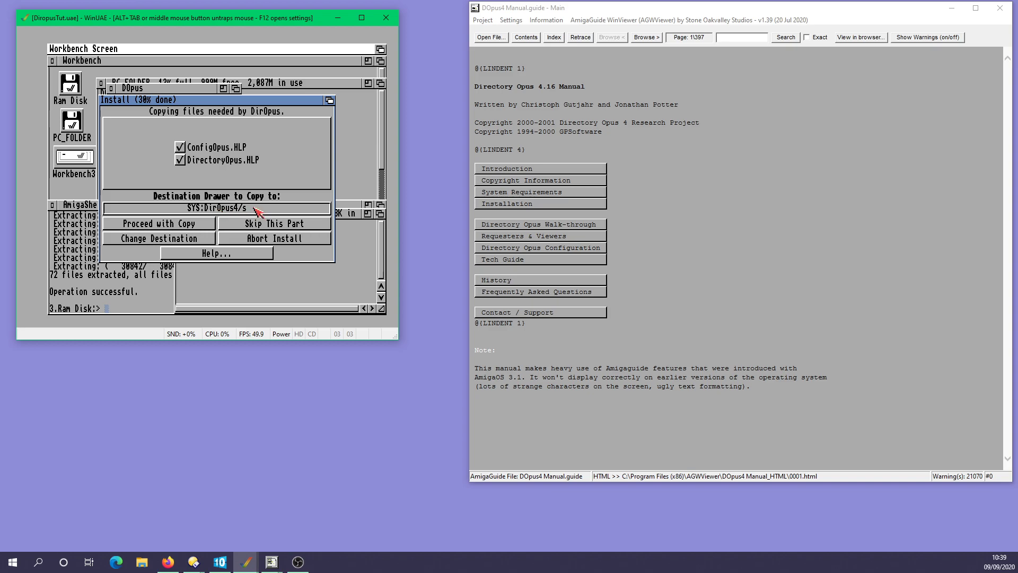
left_click(180, 227)
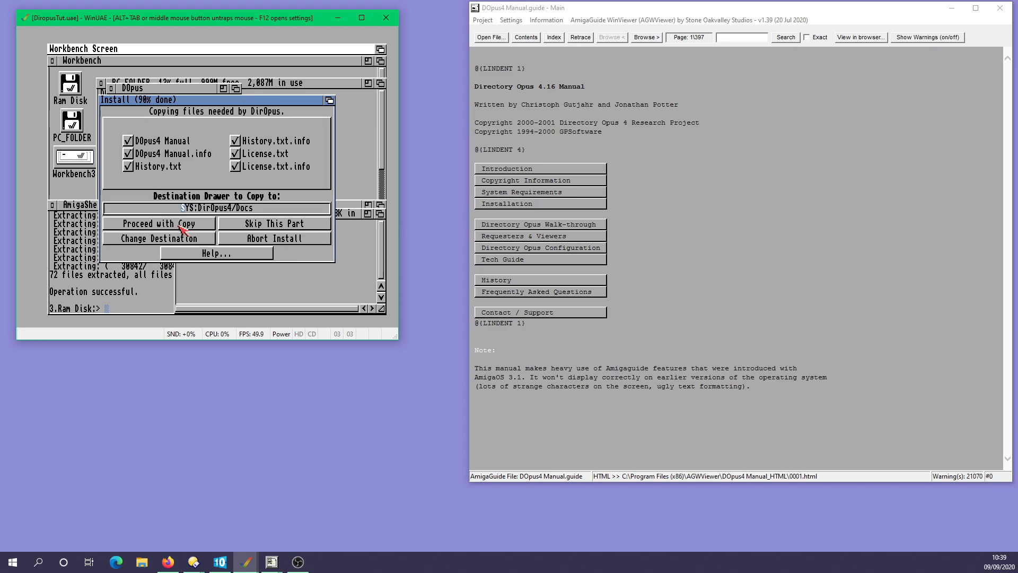
left_click(185, 225)
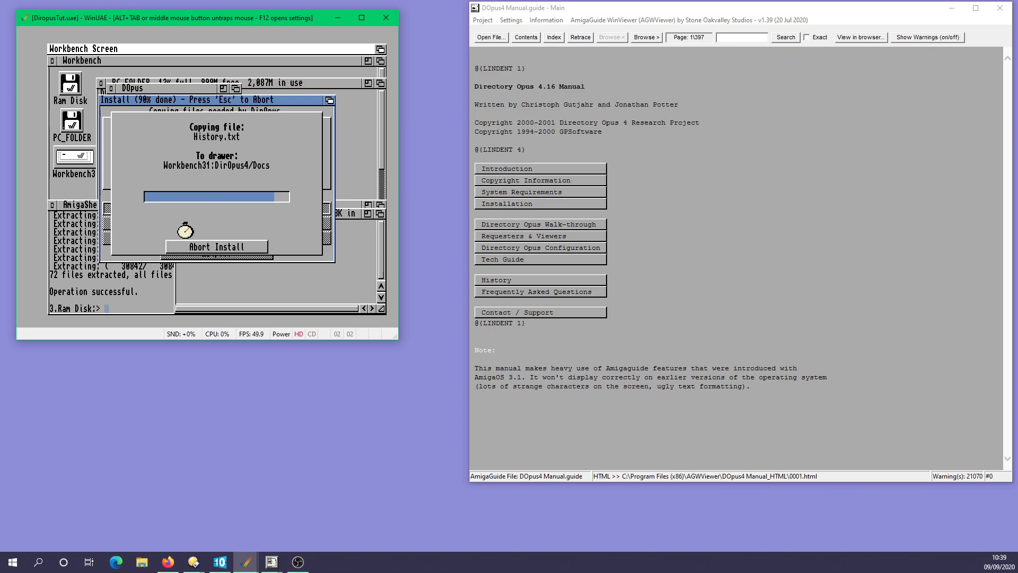
left_click(204, 250)
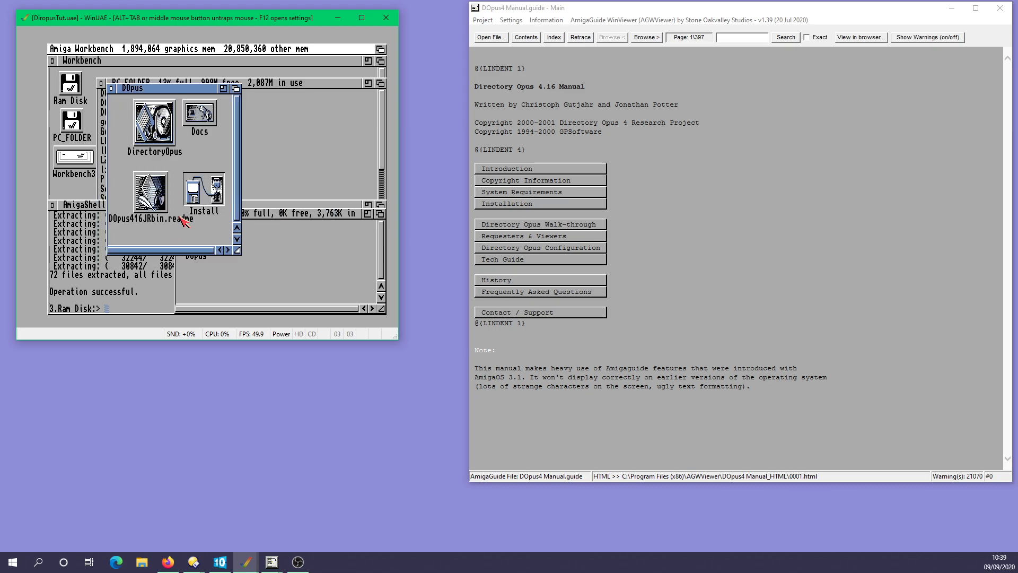
Step: Close the DOpus drawer on the Ram Disk and open the installed DirOpus4 drawer on Workbench31
left_click(111, 88)
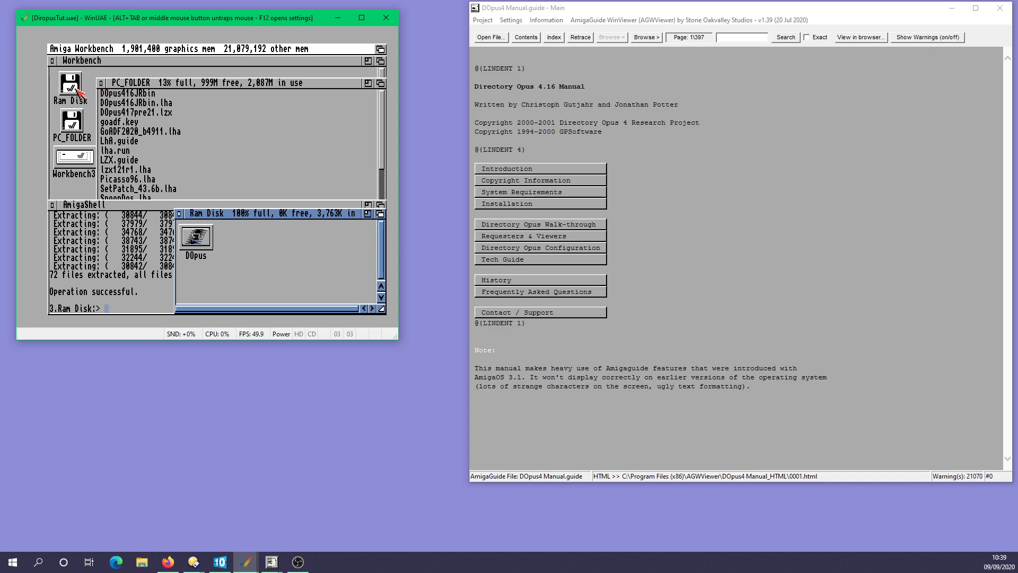
double_click(85, 167)
double_click(249, 112)
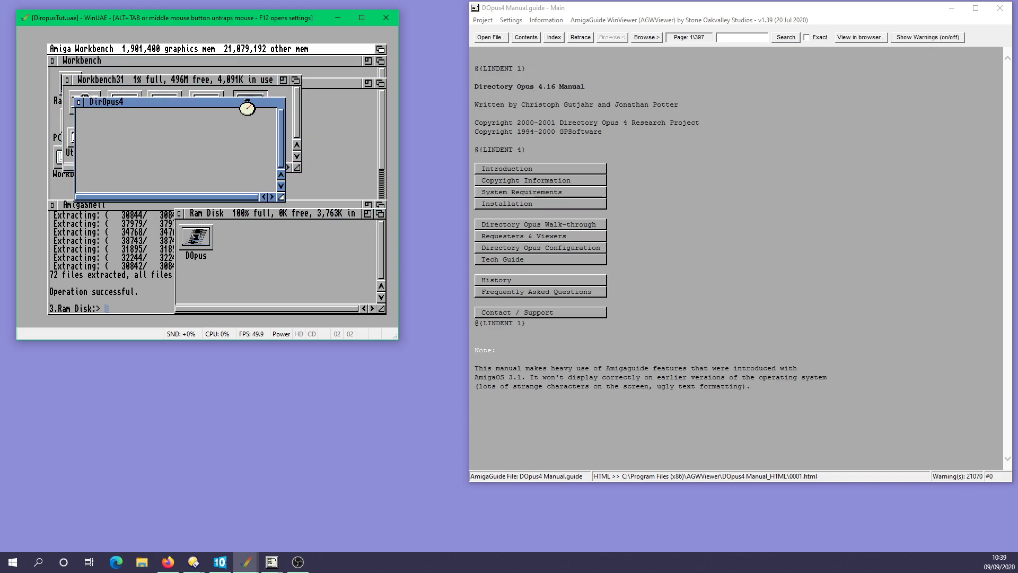
Step: Clean up the icons in the DirOpus4 drawer and snapshot all of them with the window
right_click(145, 51)
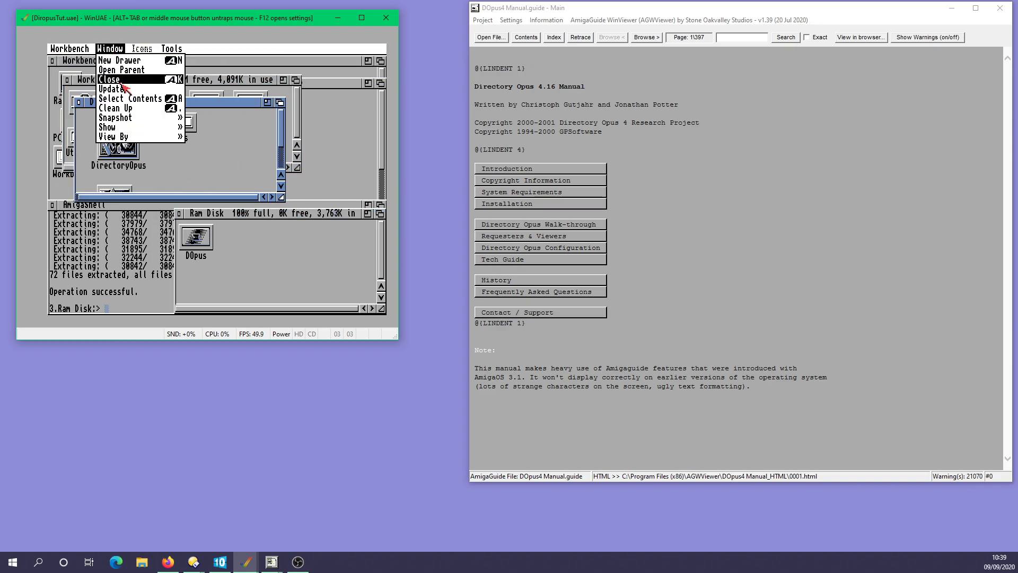
right_click(169, 109)
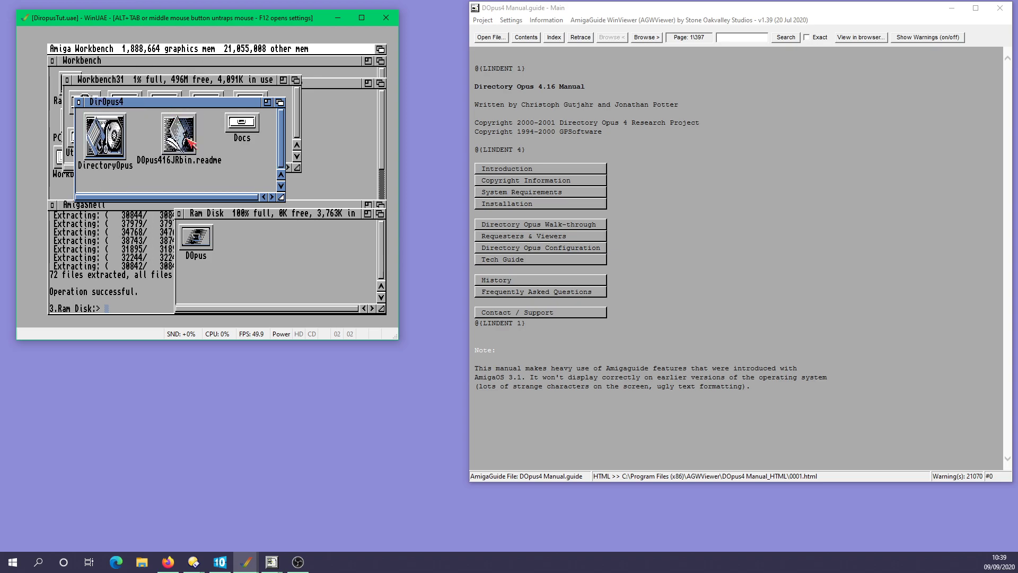
right_click(109, 49)
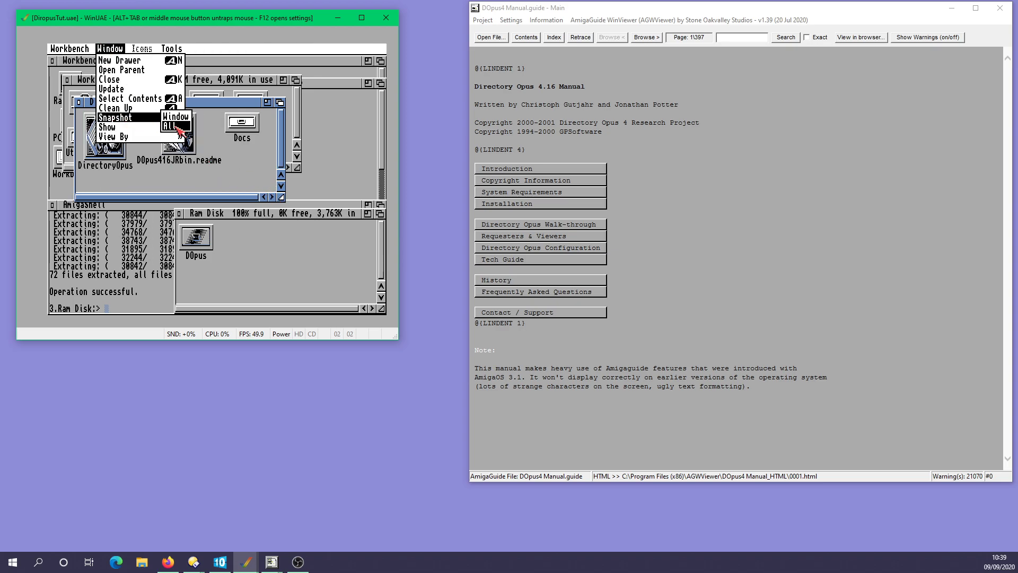
right_click(170, 133)
Step: Close the Ram Disk and Workbench31 windows and launch DirectoryOpus from the DirOpus4 drawer
left_click(179, 213)
left_click(60, 208)
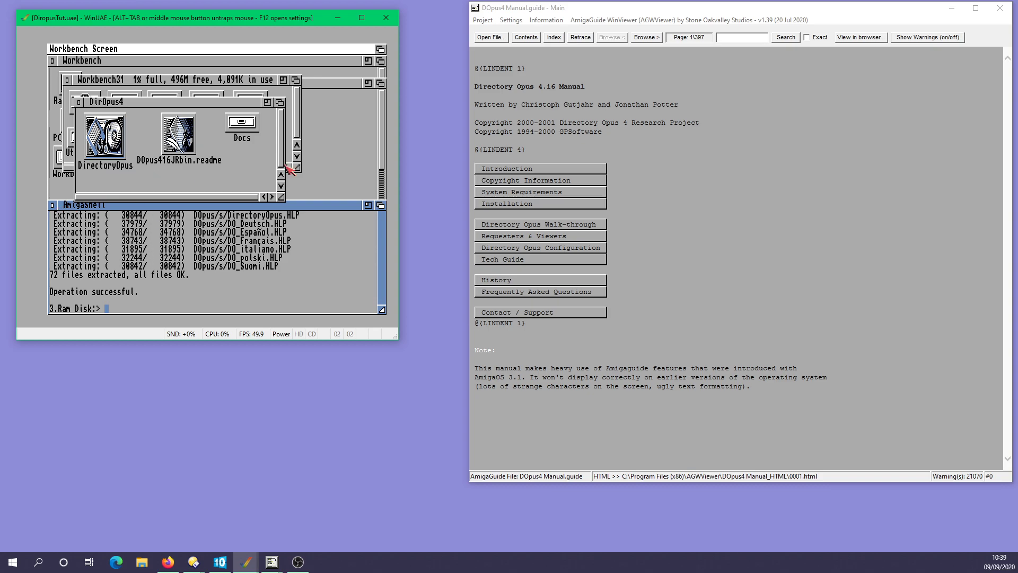
left_click(296, 80)
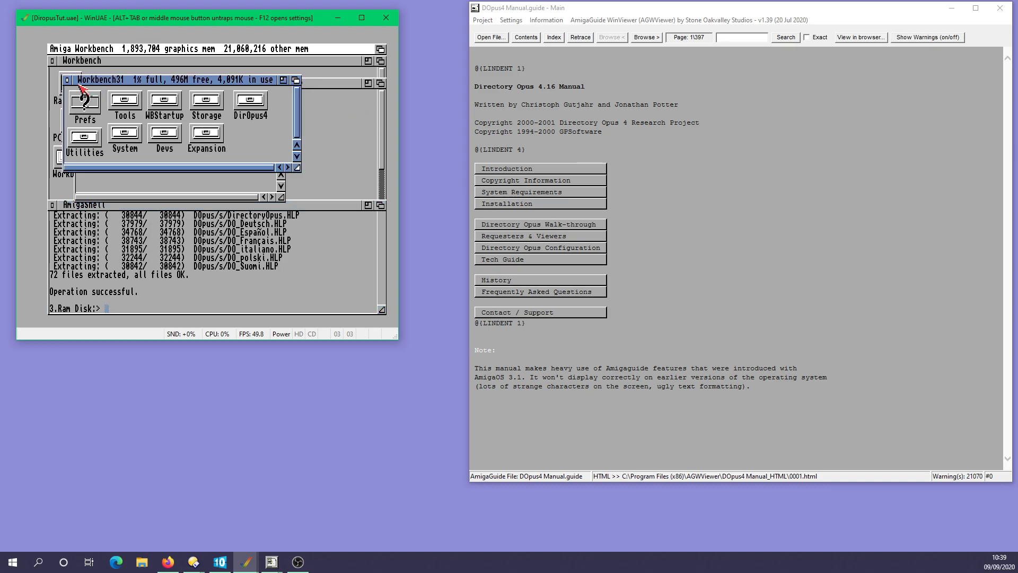
left_click(67, 80)
double_click(113, 146)
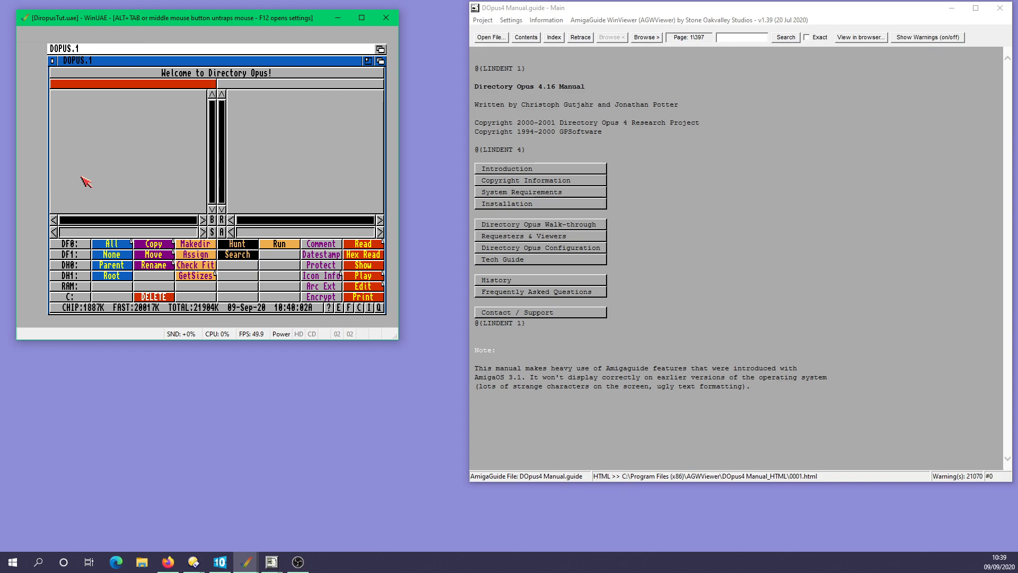
Step: Display the Directory Opus version information and dismiss the requester
right_click(69, 49)
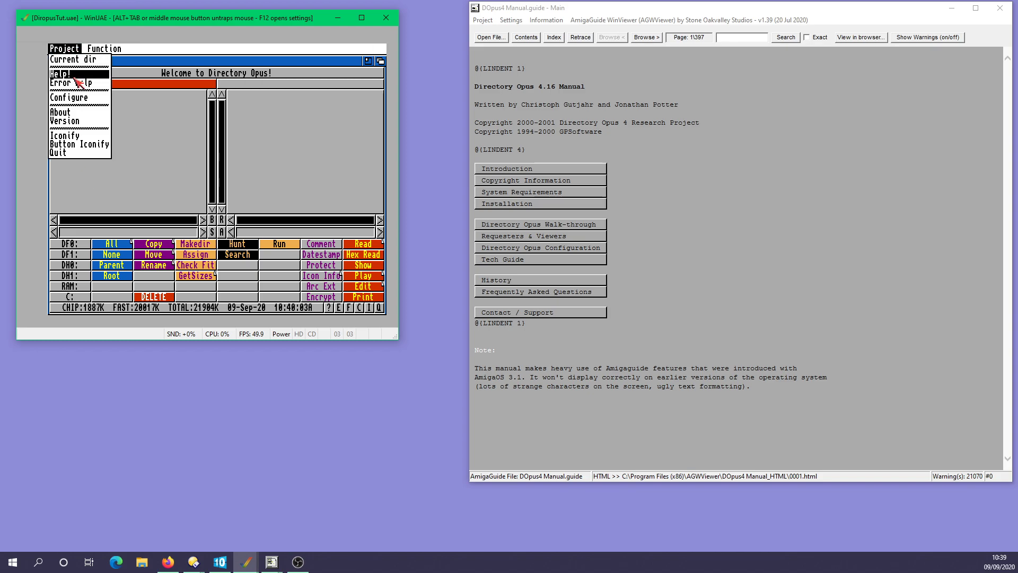
right_click(80, 120)
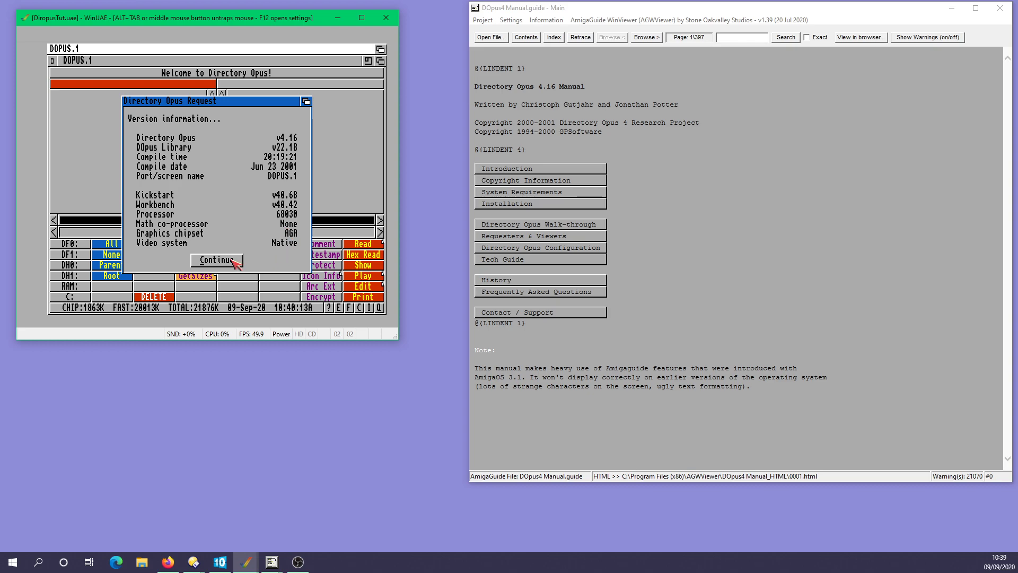
left_click(216, 260)
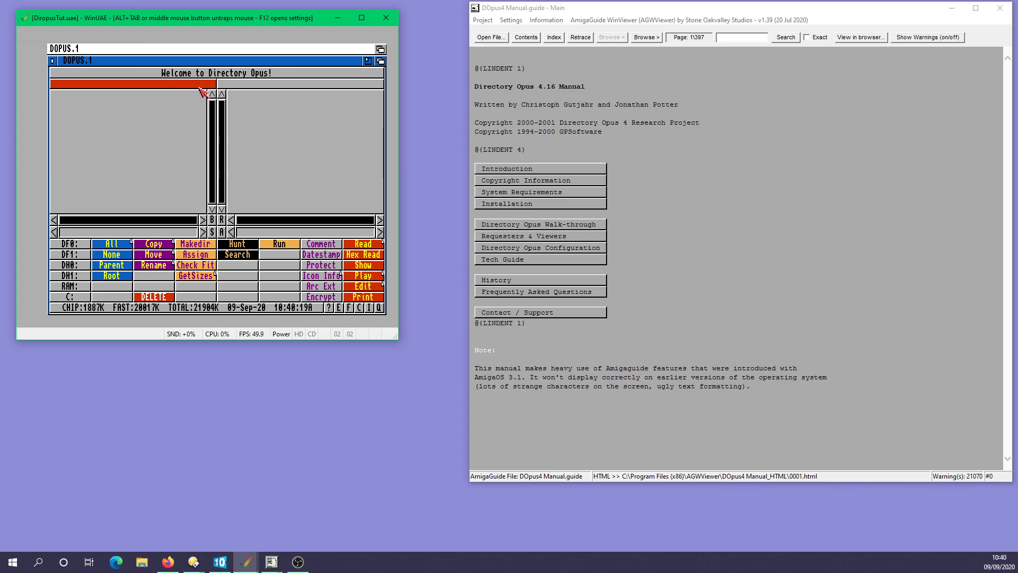
Step: Switch the active state back and forth between the two directory windows, finishing with the first one active
left_click(238, 88)
left_click(183, 85)
left_click(242, 85)
left_click(177, 84)
left_click(237, 85)
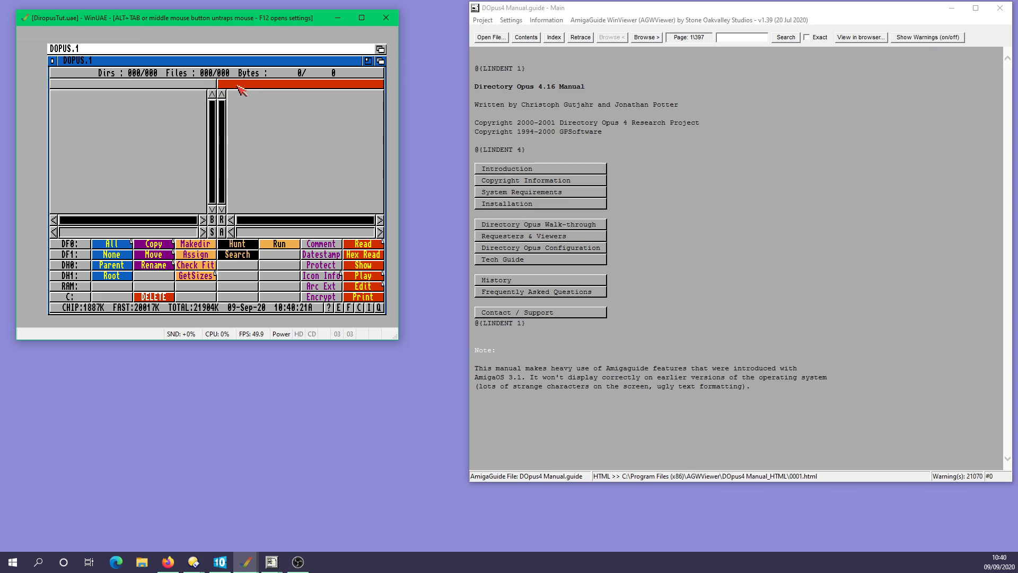
left_click(183, 84)
left_click(242, 85)
left_click(190, 83)
left_click(243, 83)
left_click(189, 82)
left_click(235, 85)
left_click(184, 84)
left_click(233, 86)
left_click(183, 85)
left_click(241, 86)
left_click(184, 86)
left_click(241, 86)
left_click(185, 87)
left_click(238, 85)
left_click(189, 85)
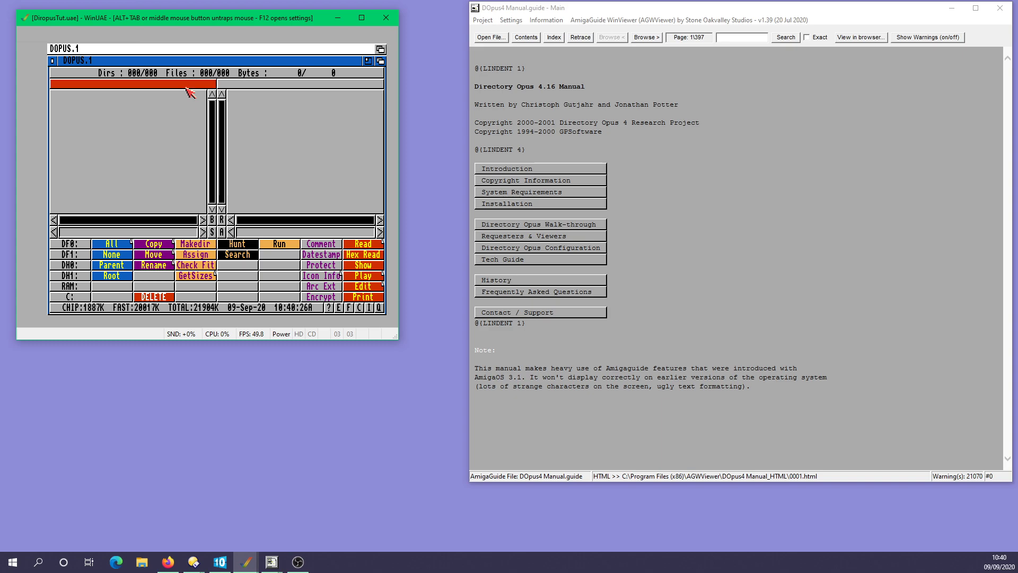
left_click(245, 86)
left_click(197, 86)
Step: Cycle through the banks of drive buttons and return to the first bank
right_click(77, 272)
right_click(77, 272)
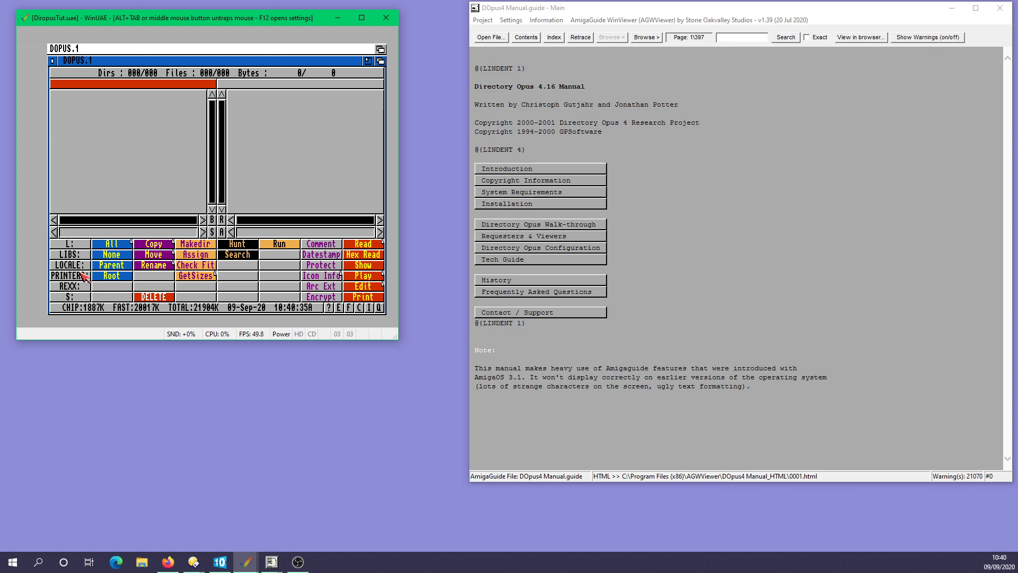
right_click(86, 276)
Step: List DH0: in the first directory window and DH1: in the second one
left_click(79, 264)
left_click(253, 135)
left_click(80, 275)
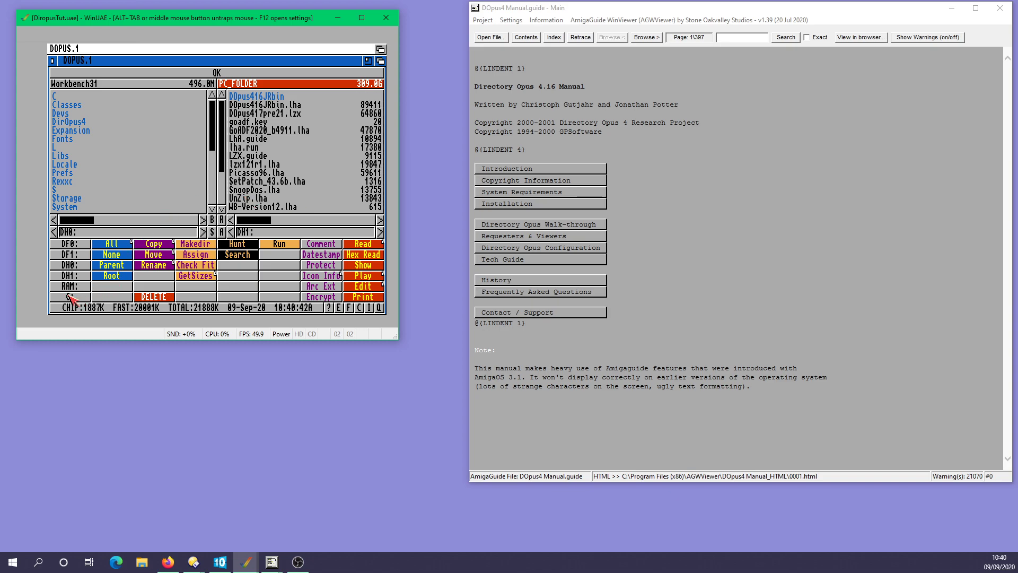
Step: Turn on help mode and read the help for the drive buttons and the All function
right_click(72, 76)
left_click(330, 308)
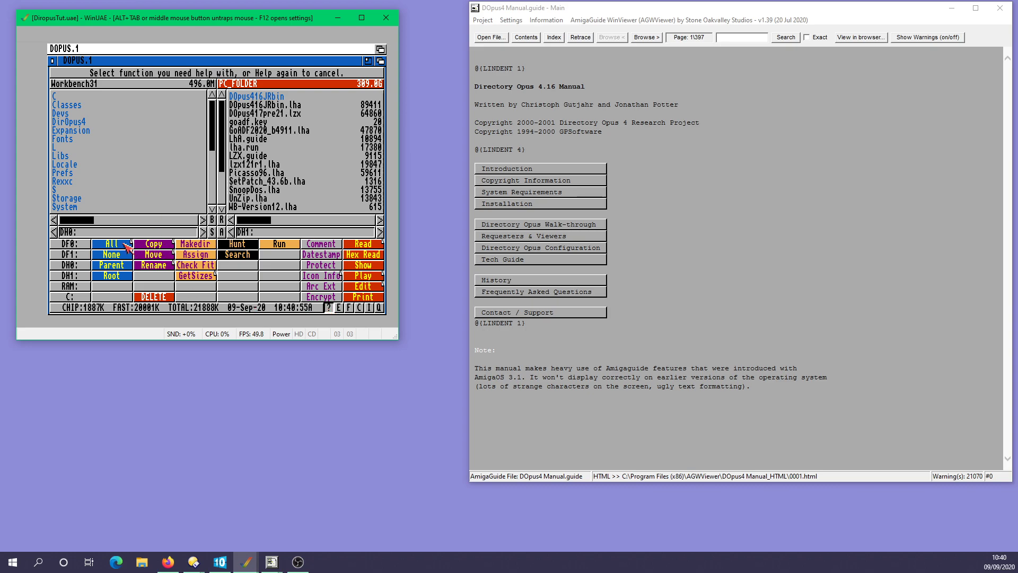
left_click(59, 253)
left_click(206, 212)
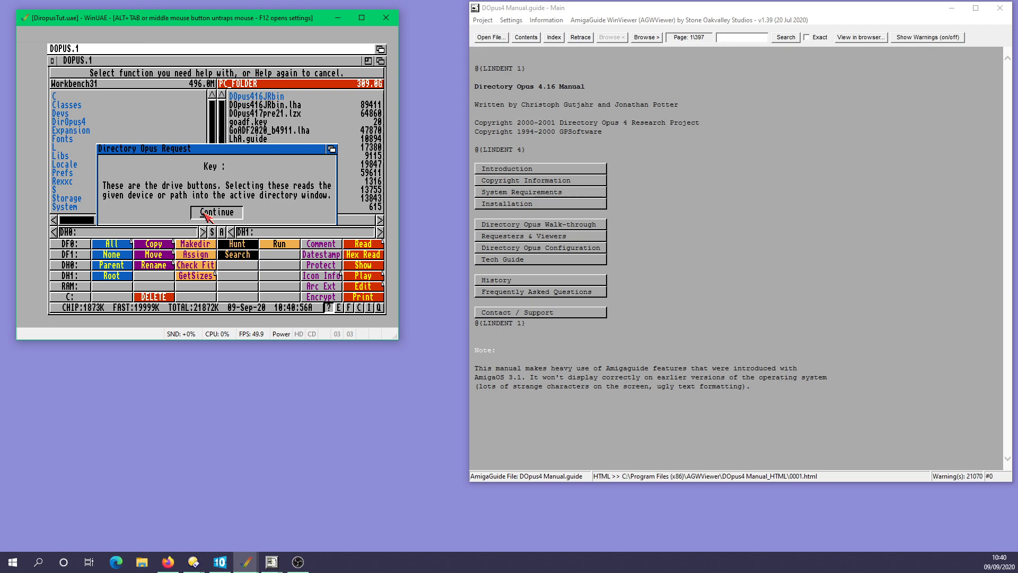
left_click(128, 245)
left_click(219, 213)
Step: Read the built-in help for more function buttons, including Rename, and leave help mode
left_click(224, 243)
left_click(211, 232)
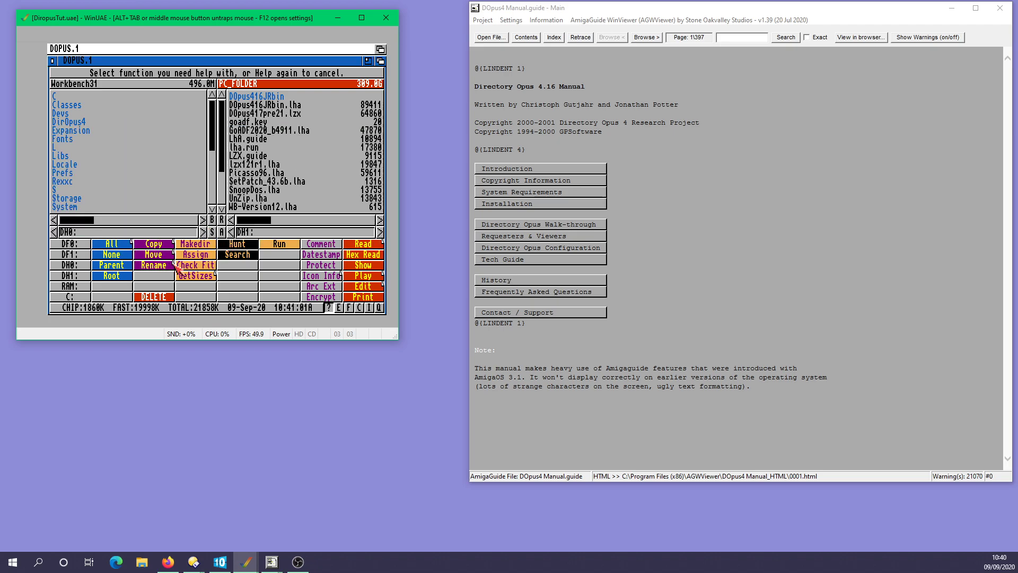
left_click(171, 265)
left_click(234, 263)
right_click(113, 48)
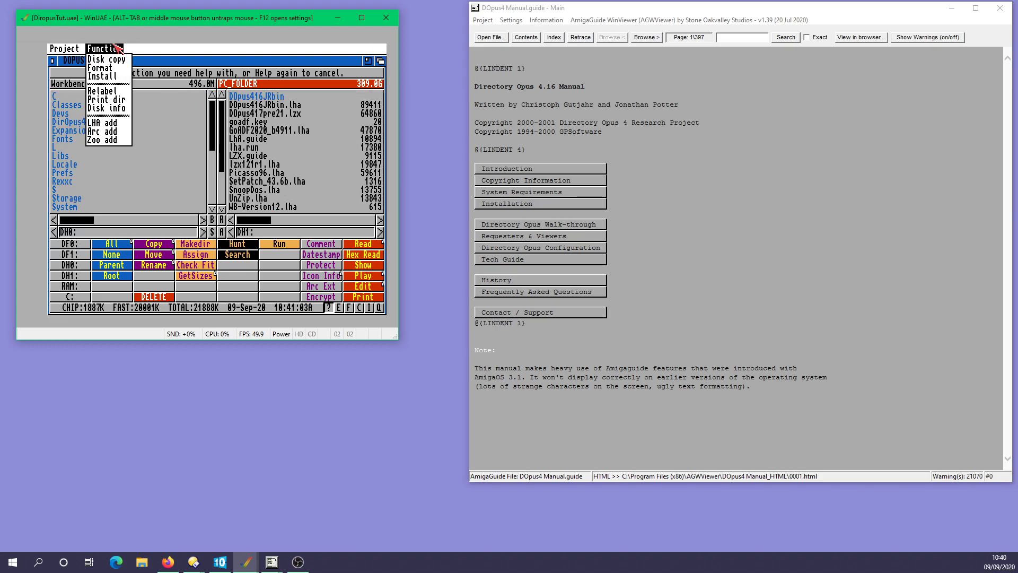
left_click(205, 260)
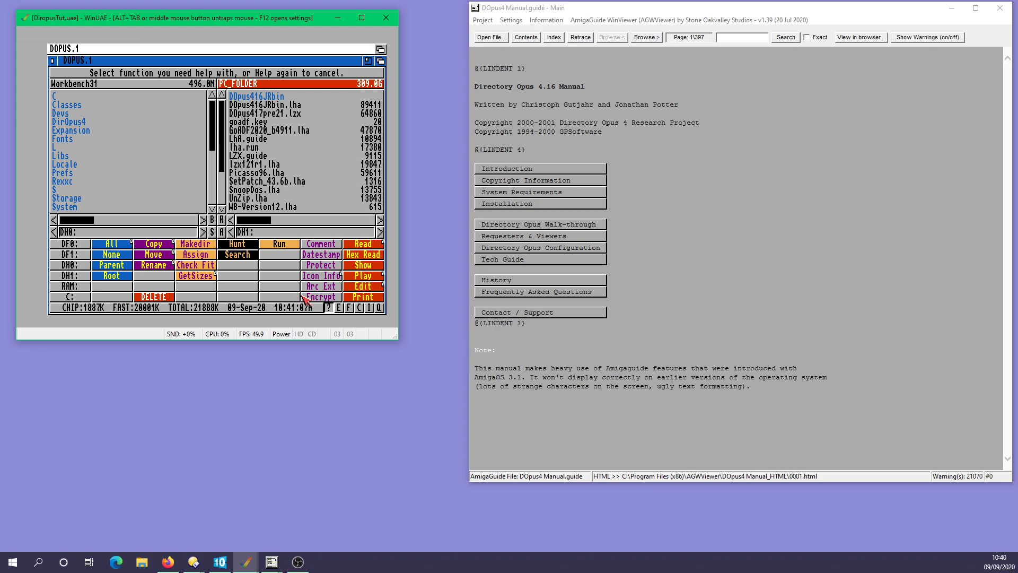
left_click(329, 307)
Step: Look up the explanation of DOS error code 205 and dismiss it
left_click(339, 308)
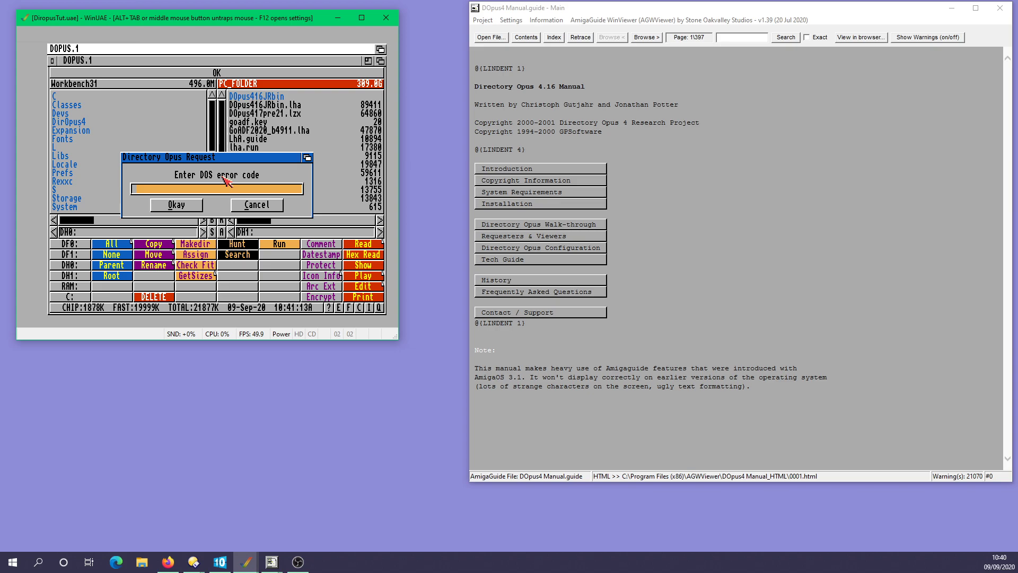
type("205")
key("Return")
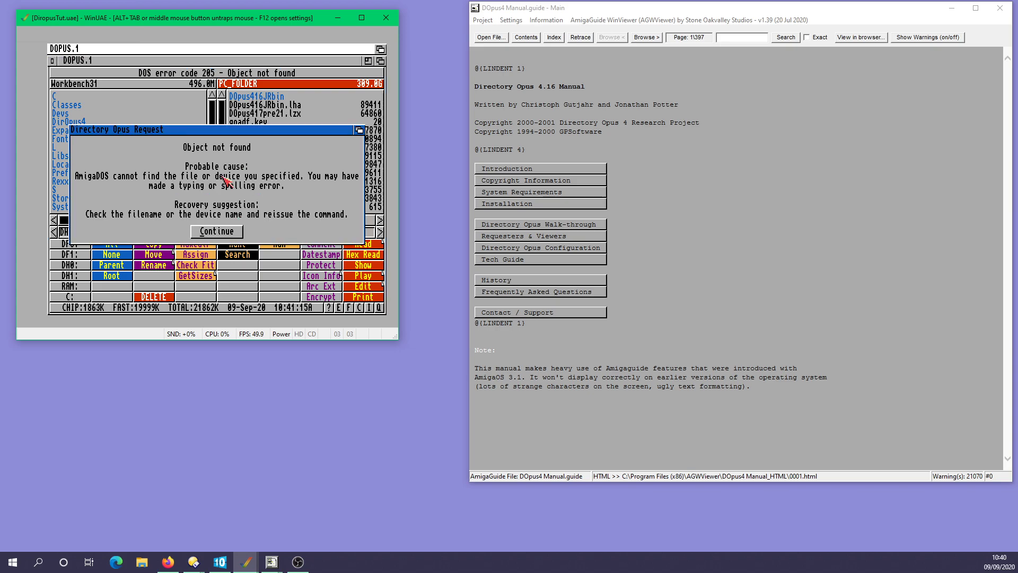
left_click(219, 231)
Step: Look up the explanation of DOS error code 103 and dismiss it
left_click(338, 308)
type("10")
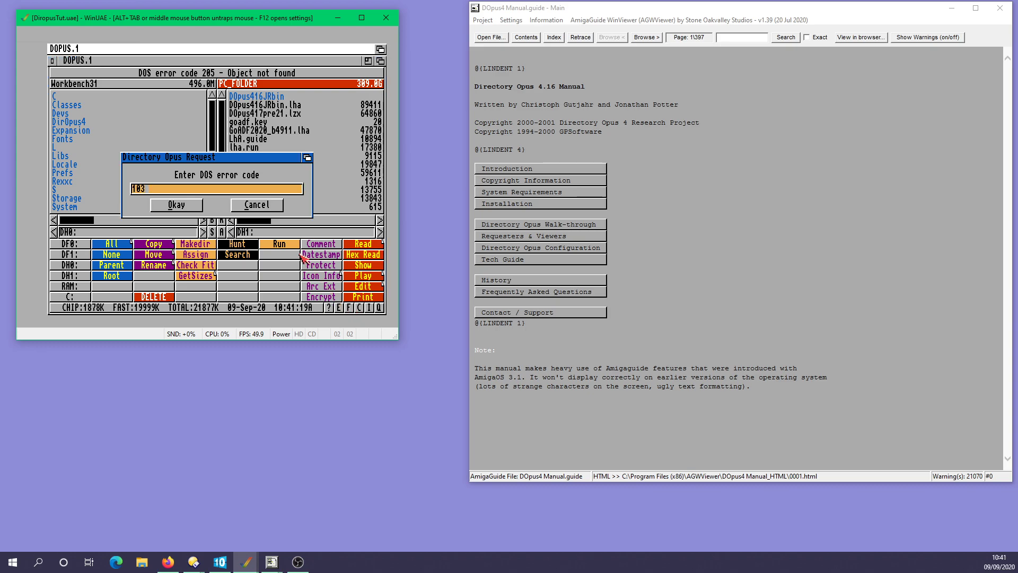
type("3")
key("Return")
left_click(219, 242)
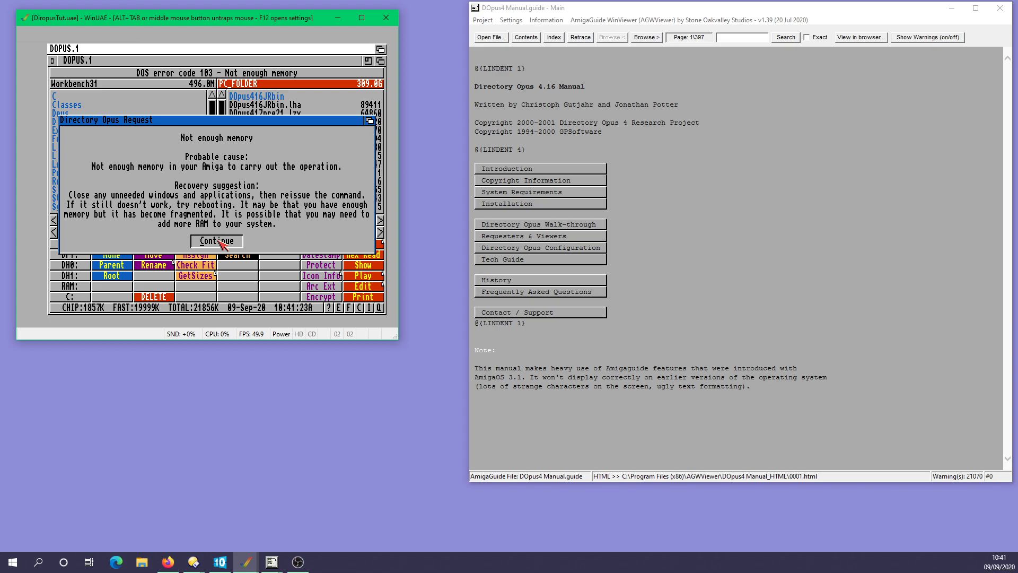
Step: Dismiss the error explanation and open the file filter request for sub-directories
left_click(218, 241)
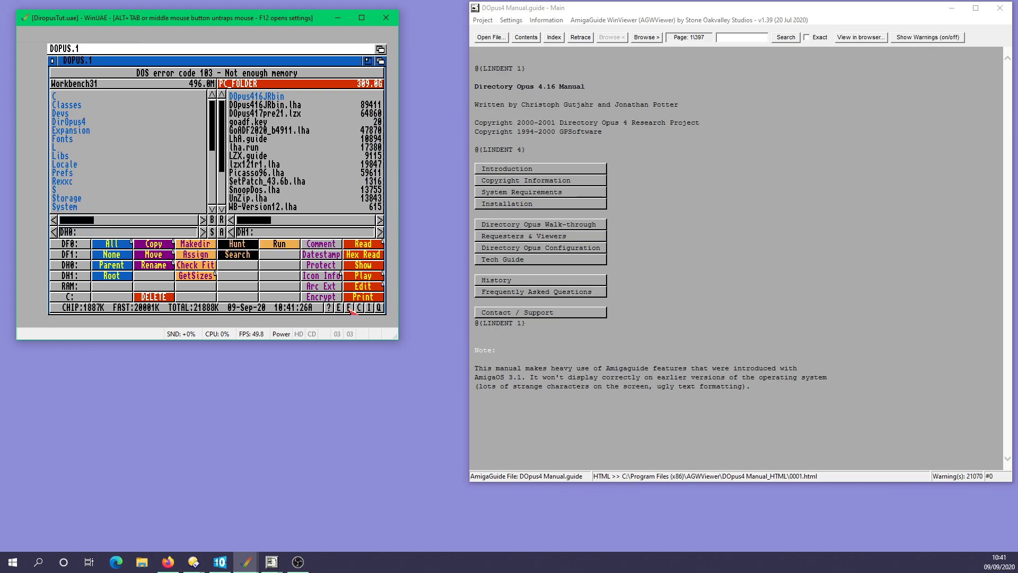
left_click(349, 307)
middle_click(185, 189)
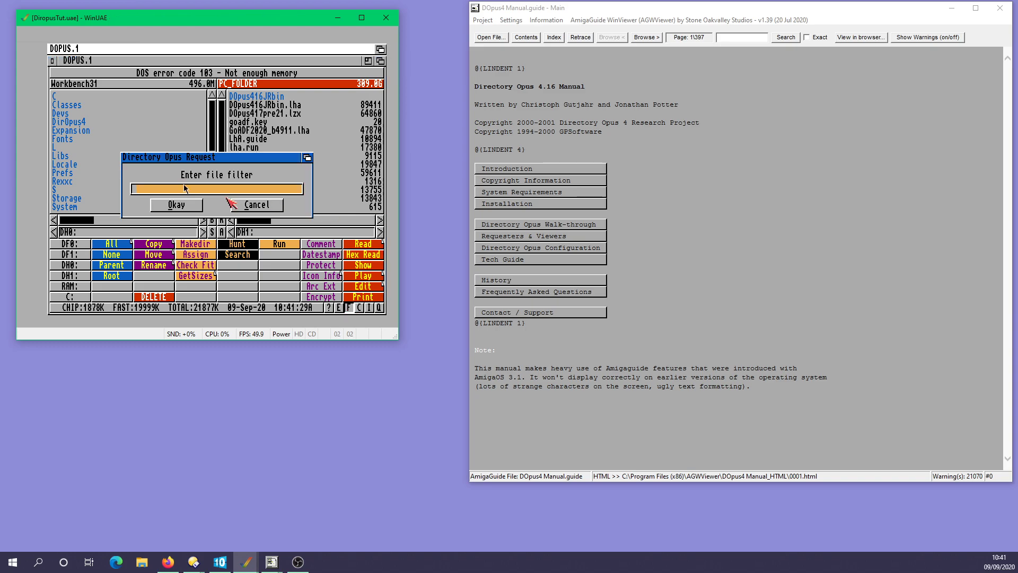
Step: Look up the F - Sub-Directory Filter page in the manual's walk-through chapter on the tiny bottom right buttons
left_click(587, 232)
left_click(540, 226)
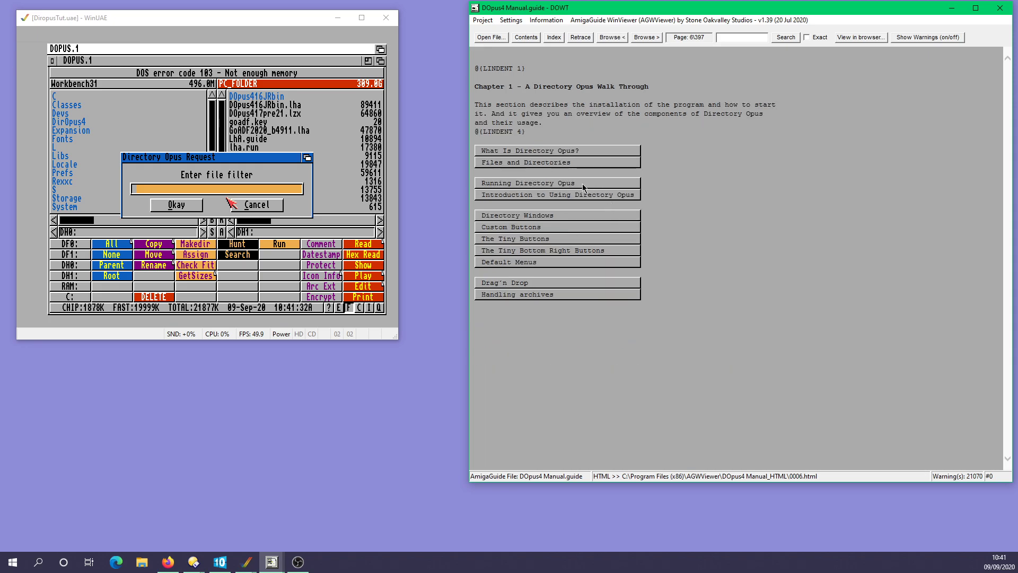
left_click(520, 251)
left_click(484, 174)
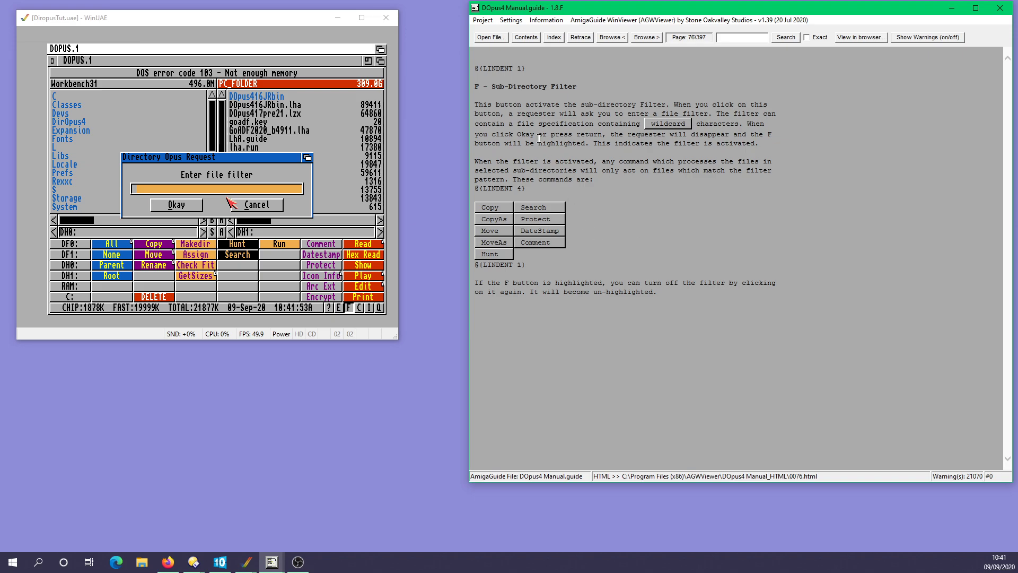
Step: Accept the empty file filter, view the configuration main screen and cancel it
left_click(229, 200)
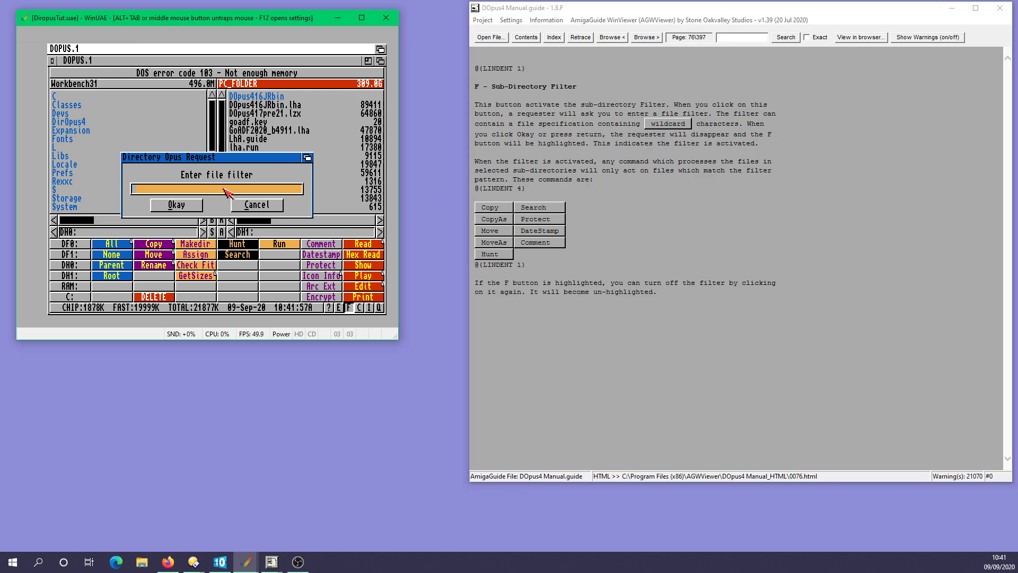
left_click(193, 205)
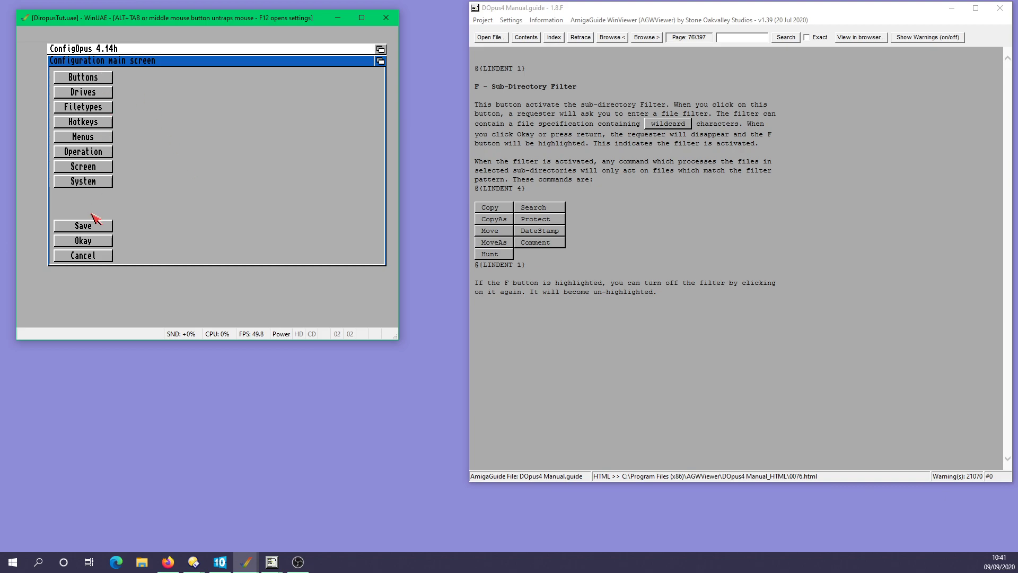
left_click(95, 256)
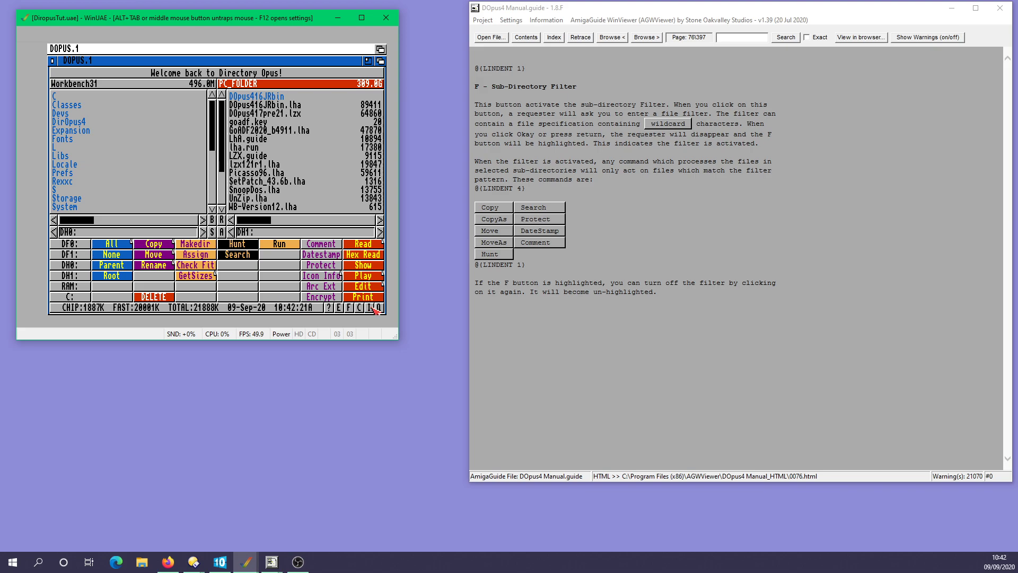
Step: Iconify Directory Opus to the Workbench title bar and restore it
left_click(377, 308)
left_click(261, 50)
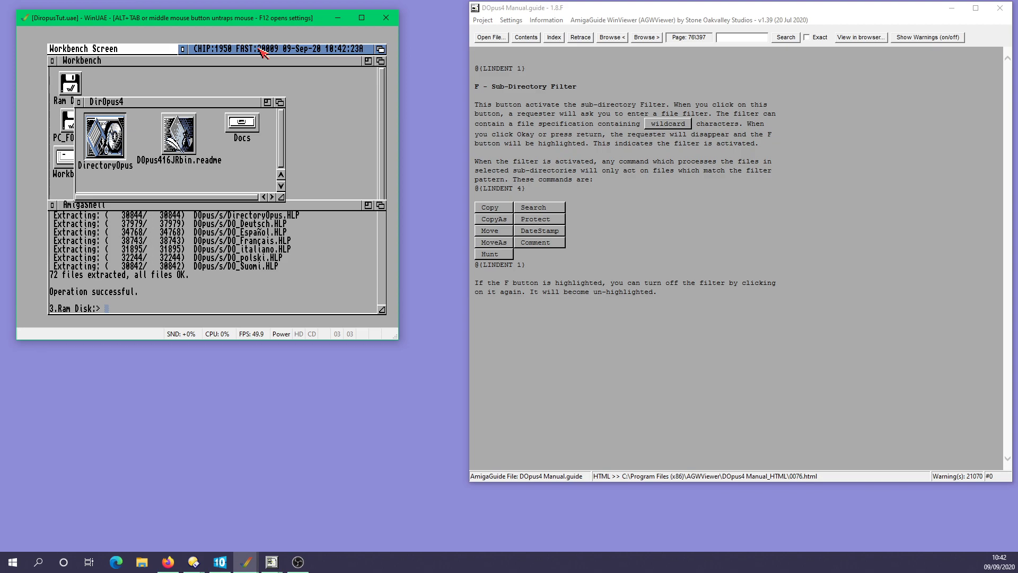
right_click(261, 50)
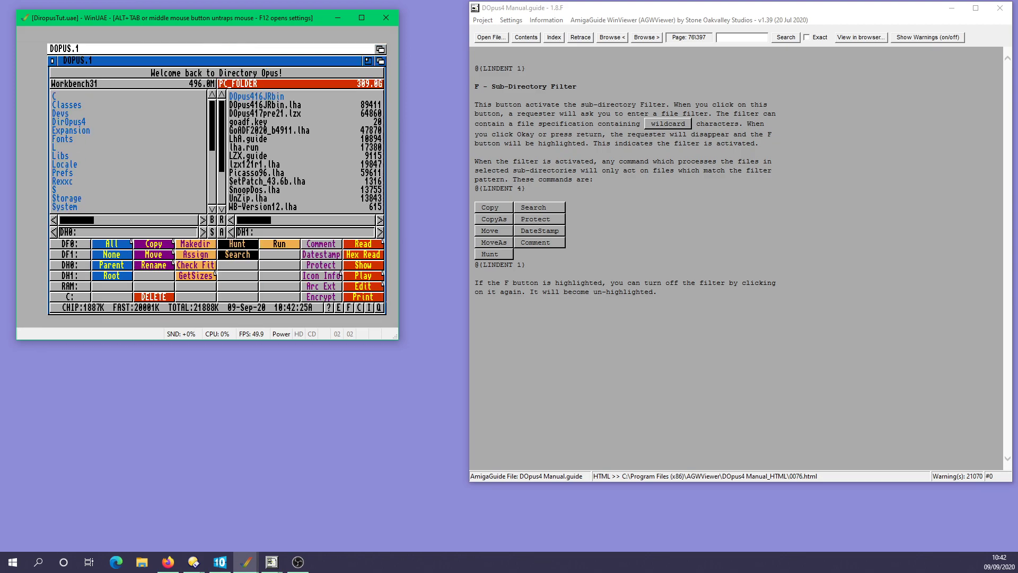
Step: View the request for entering a new current directory and cancel it
right_click(56, 49)
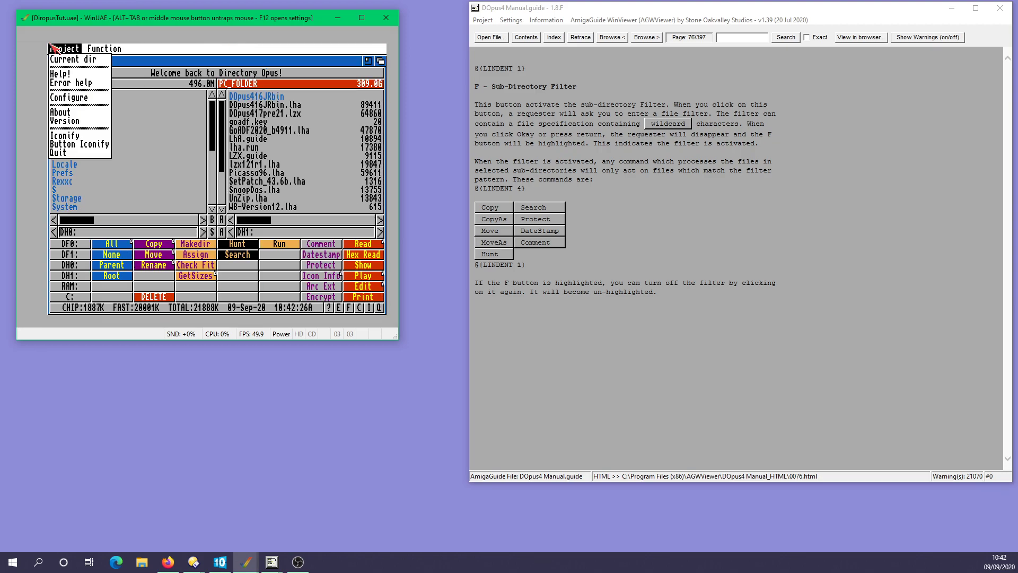
right_click(71, 62)
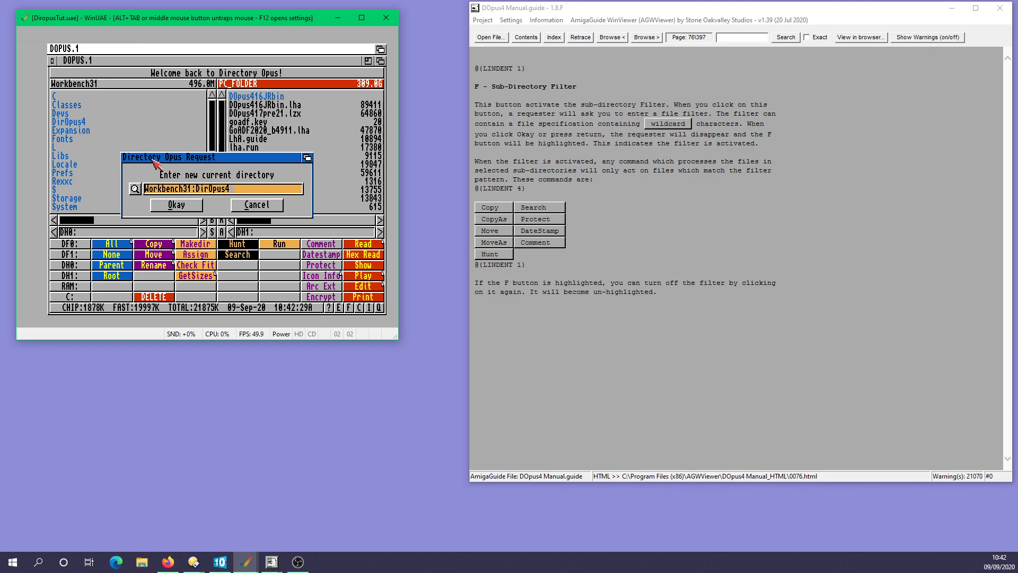
left_click(262, 212)
Step: Read the About information of Directory Opus and dismiss it
right_click(65, 49)
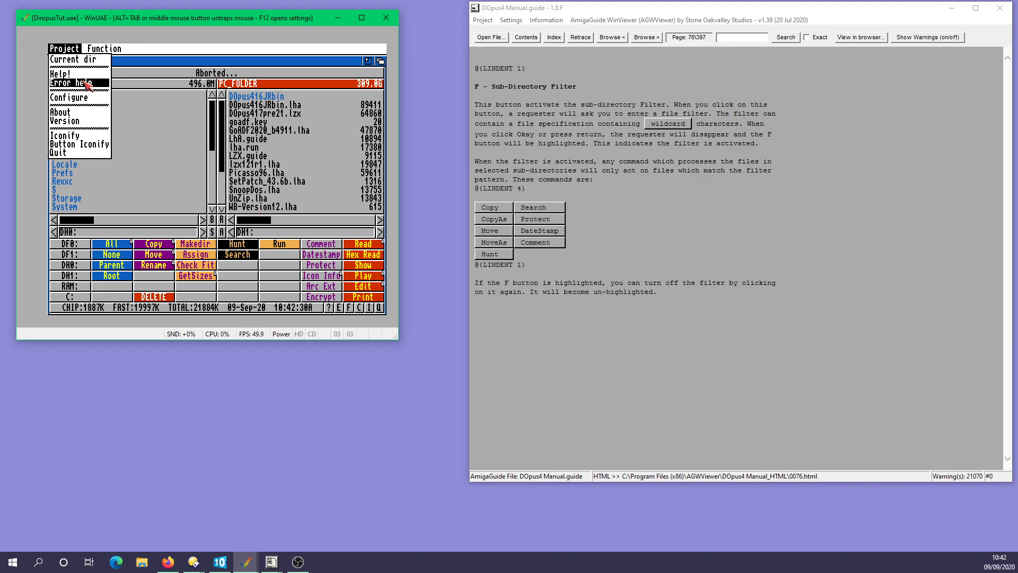
right_click(87, 113)
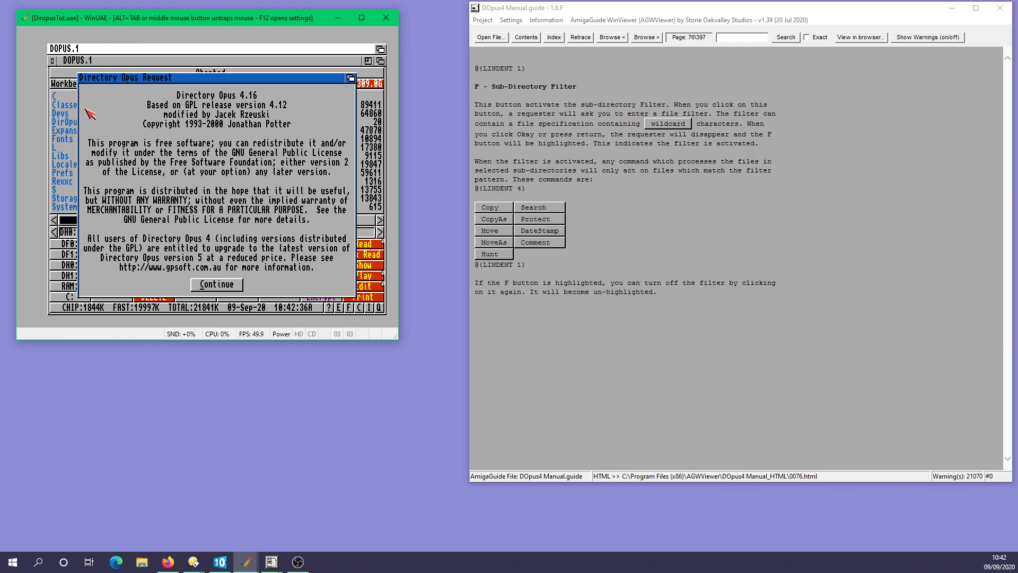
left_click(218, 290)
Step: Button-iconify Directory Opus and place its button window over the lower part of the Workbench screen
right_click(85, 114)
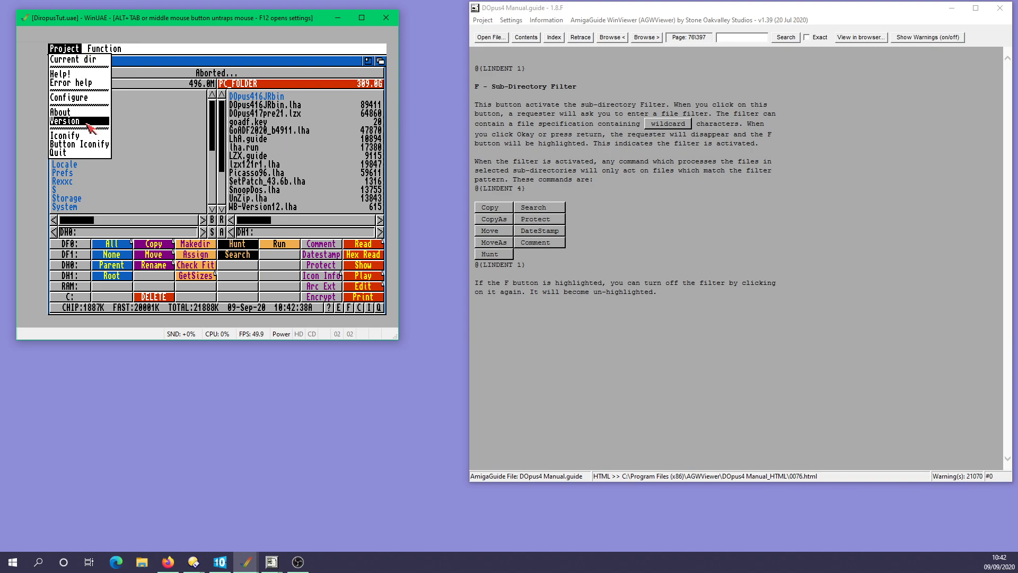
right_click(100, 139)
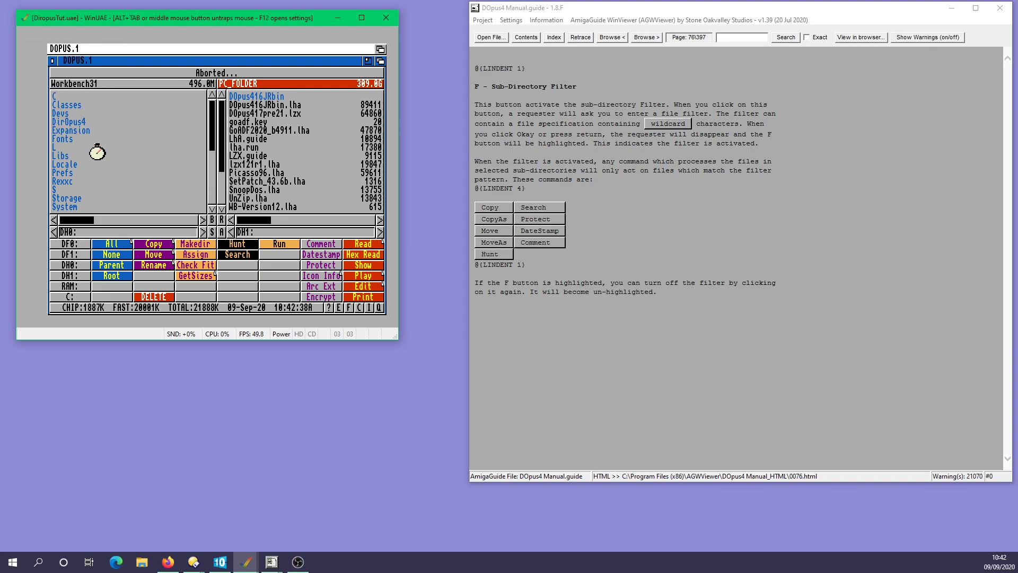
left_click_drag(173, 96, 208, 306)
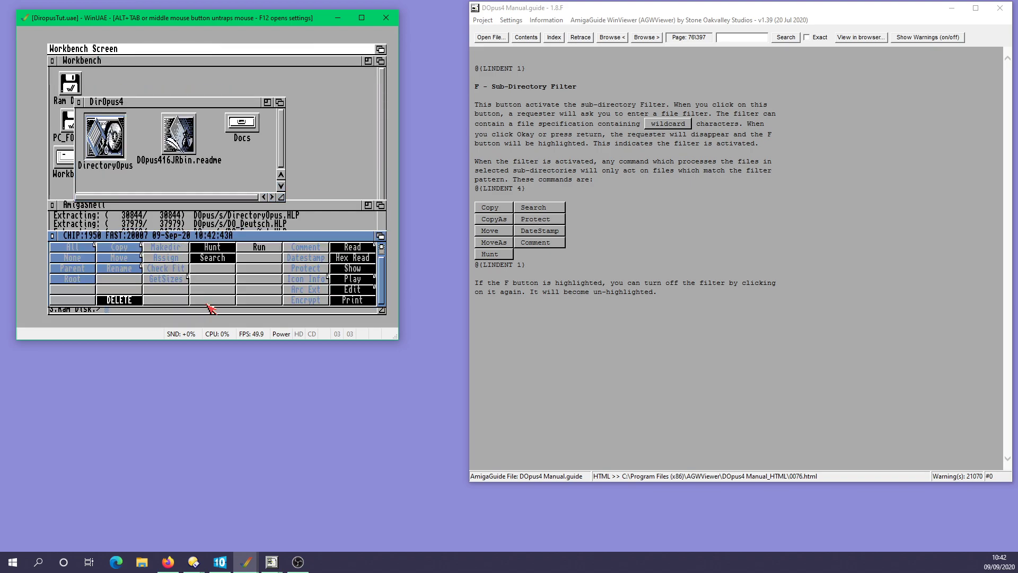
Step: View the Project commands of the button window, close the window and choose to uniconify Directory Opus
right_click(229, 243)
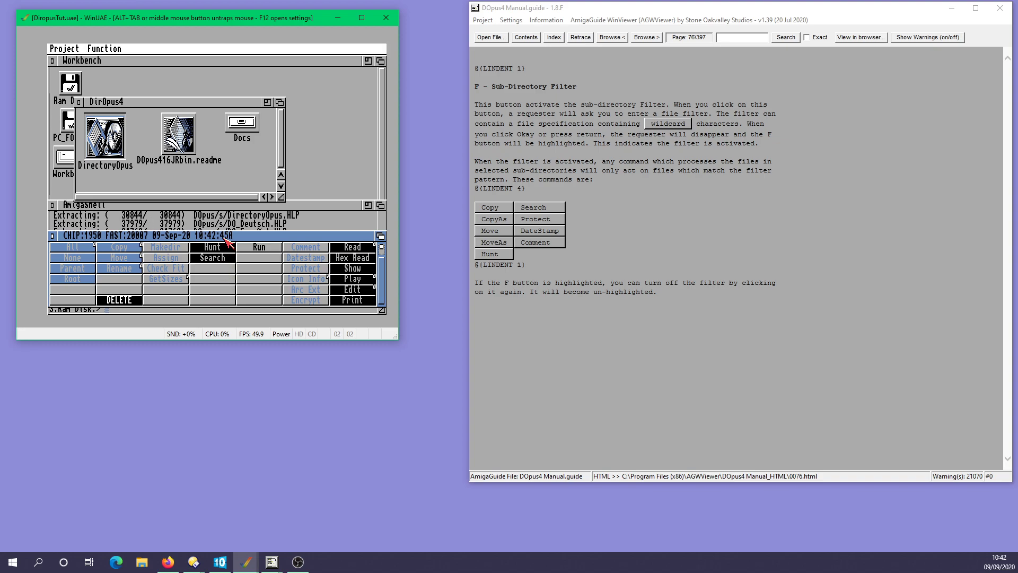
right_click(229, 243)
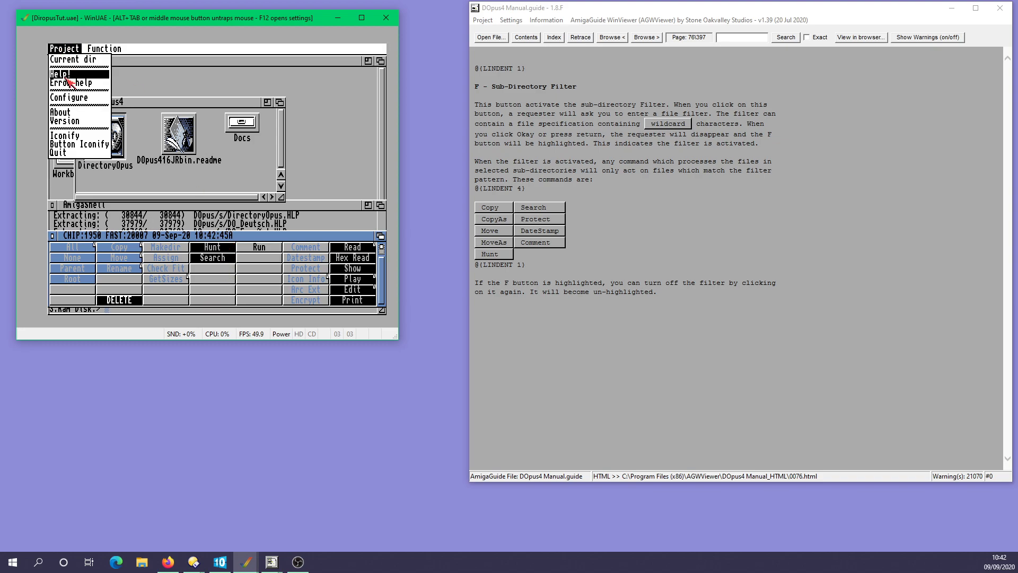
right_click(79, 151)
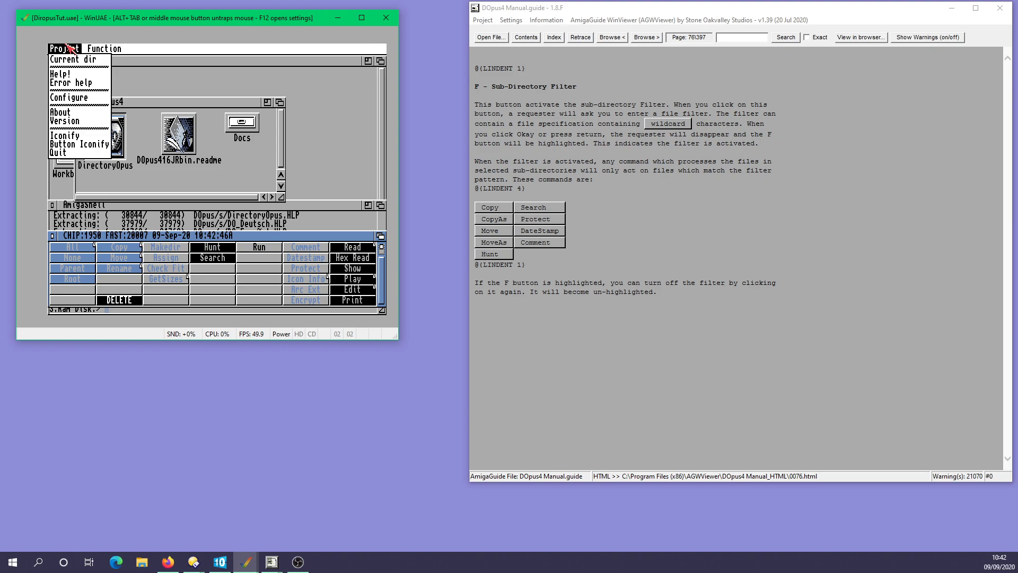
right_click(77, 138)
left_click(52, 235)
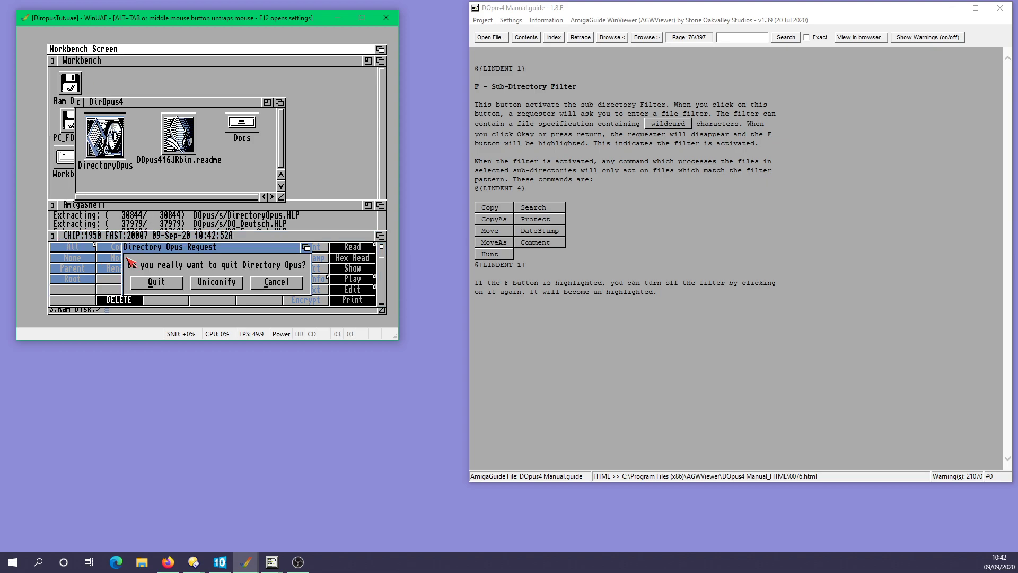
left_click(214, 289)
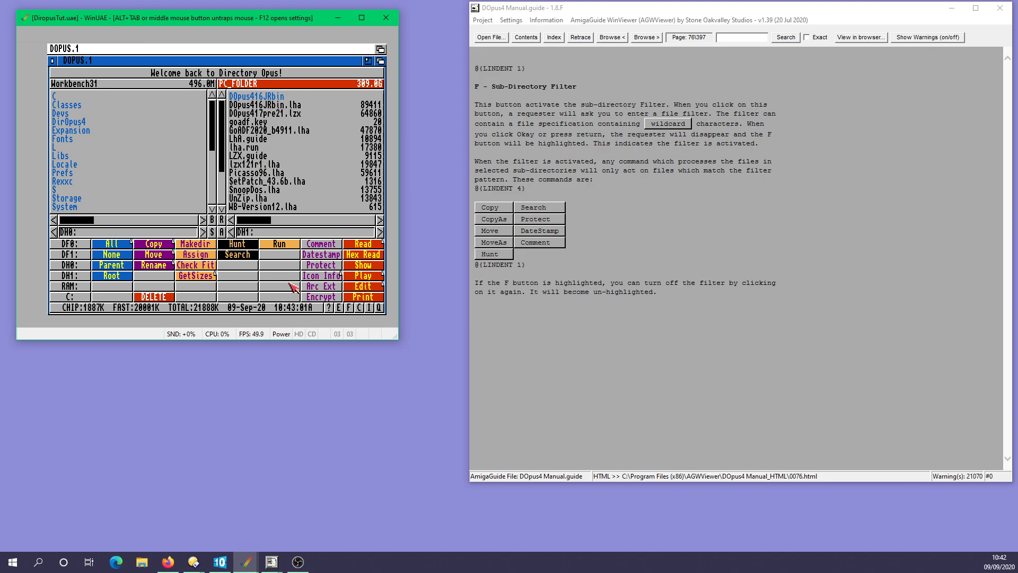
Step: List DH1: in the left directory window and RAM: in the right one
left_click(79, 97)
left_click(77, 276)
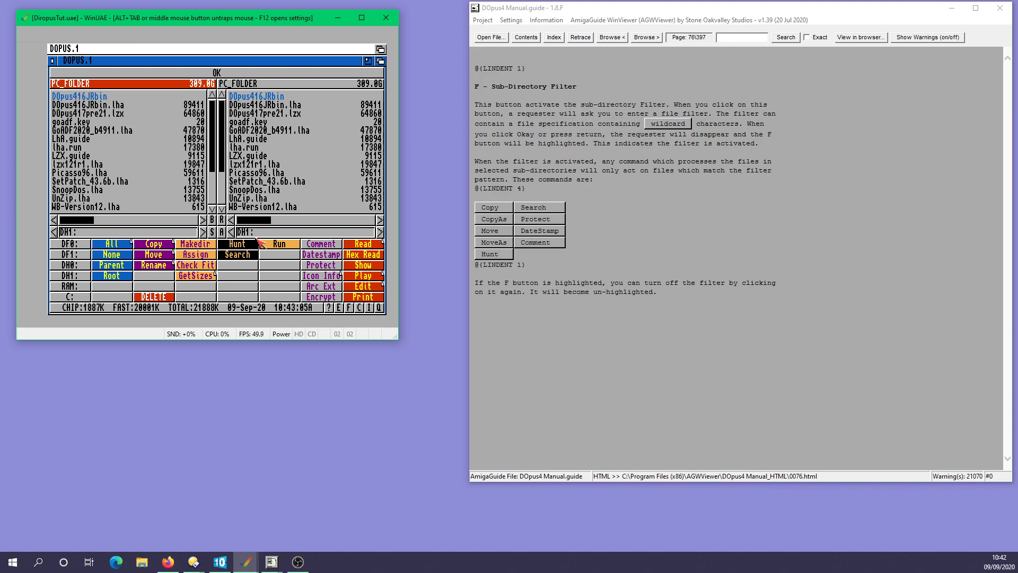
left_click(278, 207)
left_click(85, 287)
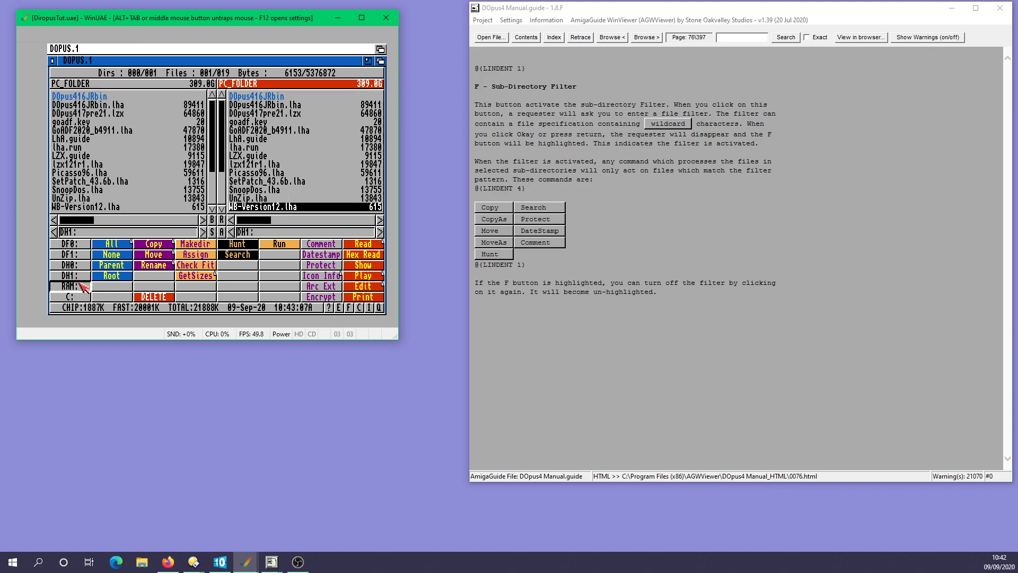
Step: Select the run of listed entries on the RAM disk and delete them, confirming the deletion
left_click_drag(259, 193, 257, 106)
left_click(159, 297)
left_click(228, 203)
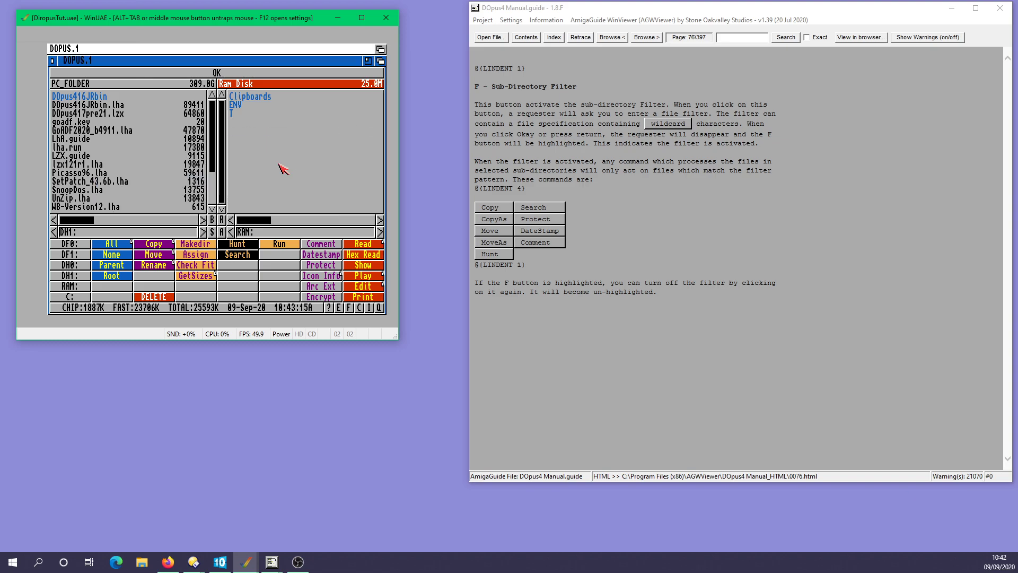
Step: Create a directory named temp on the RAM disk and open it
left_click(201, 243)
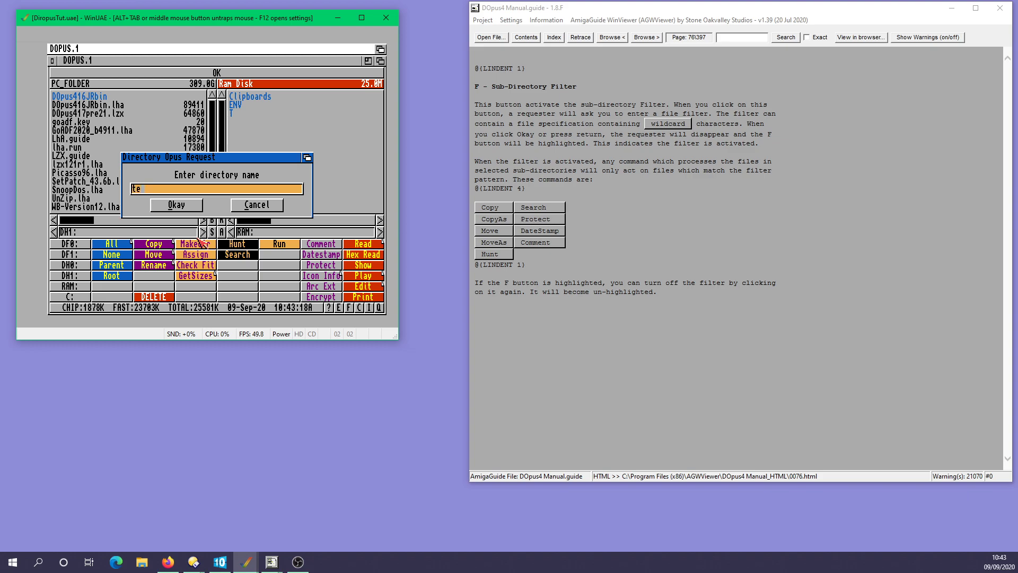
type("temp")
key("Return")
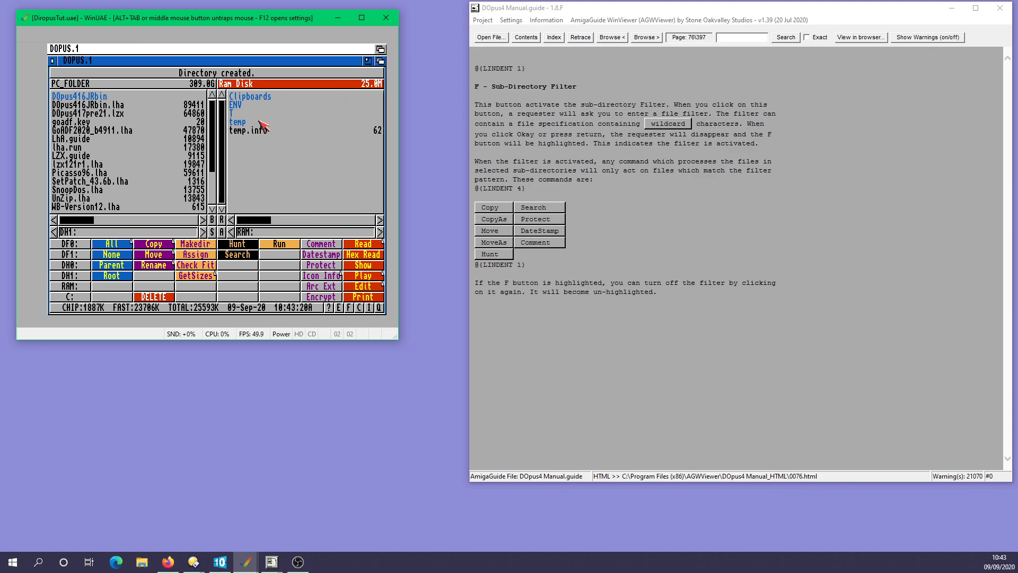
double_click(263, 122)
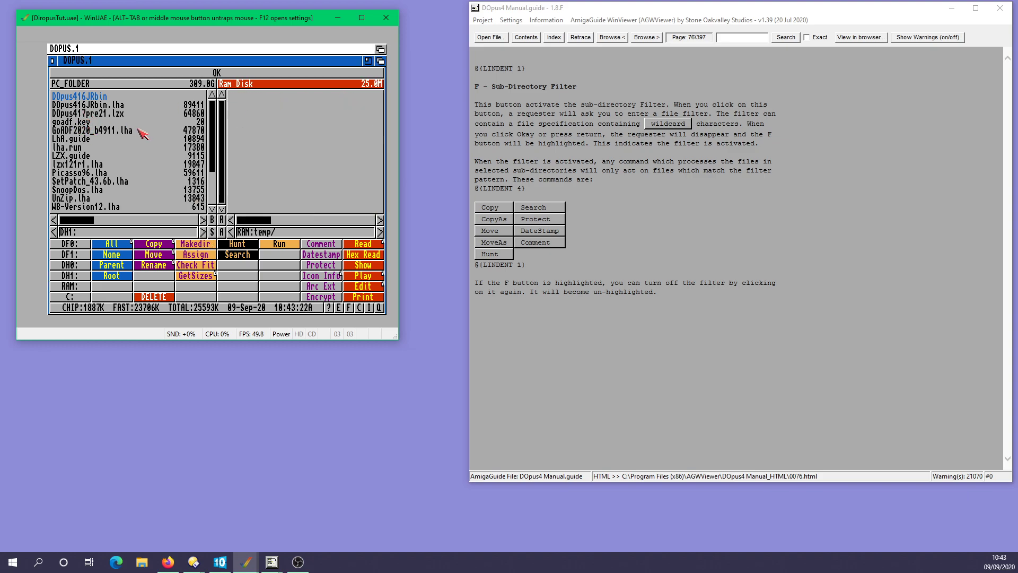
Step: Extract the archive lzx121r1.lha from PC_FOLDER into RAM:temp
left_click(101, 165)
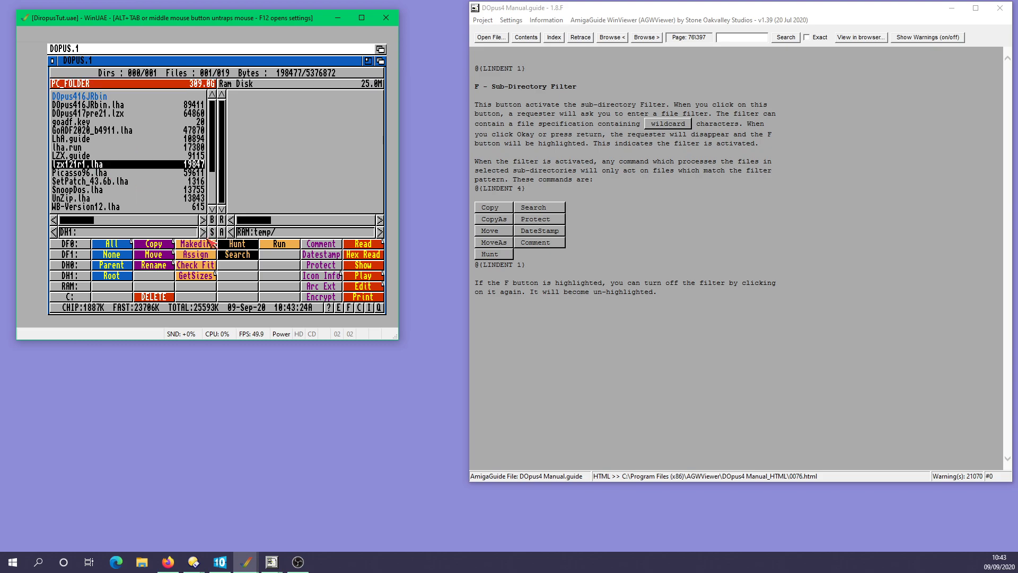
left_click(98, 166)
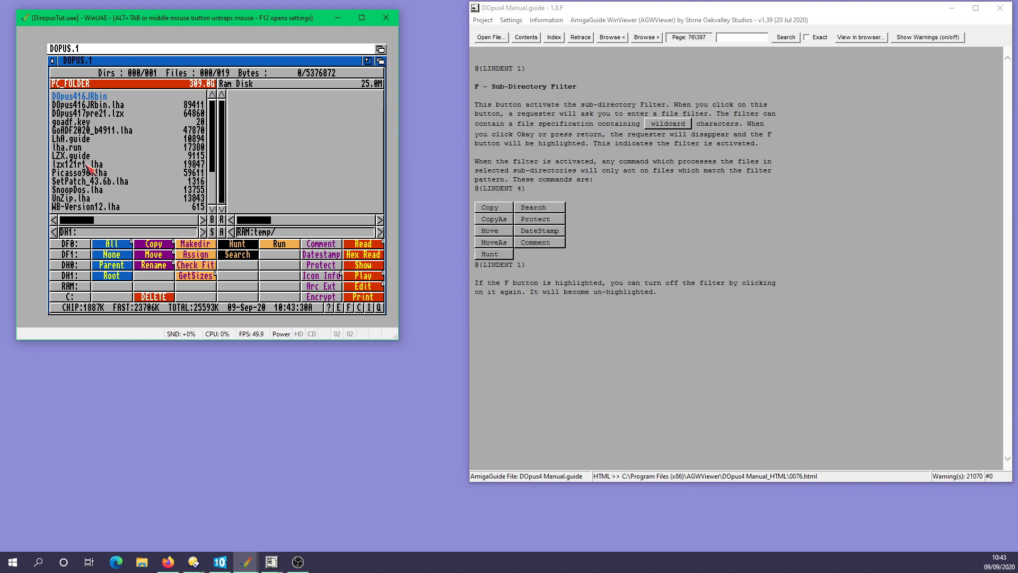
left_click(88, 166)
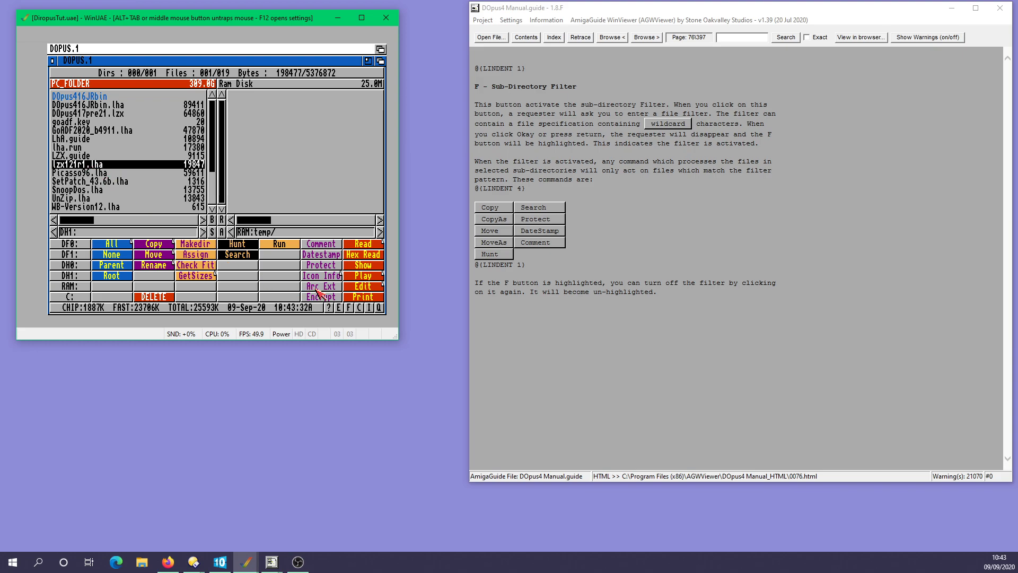
left_click(91, 166)
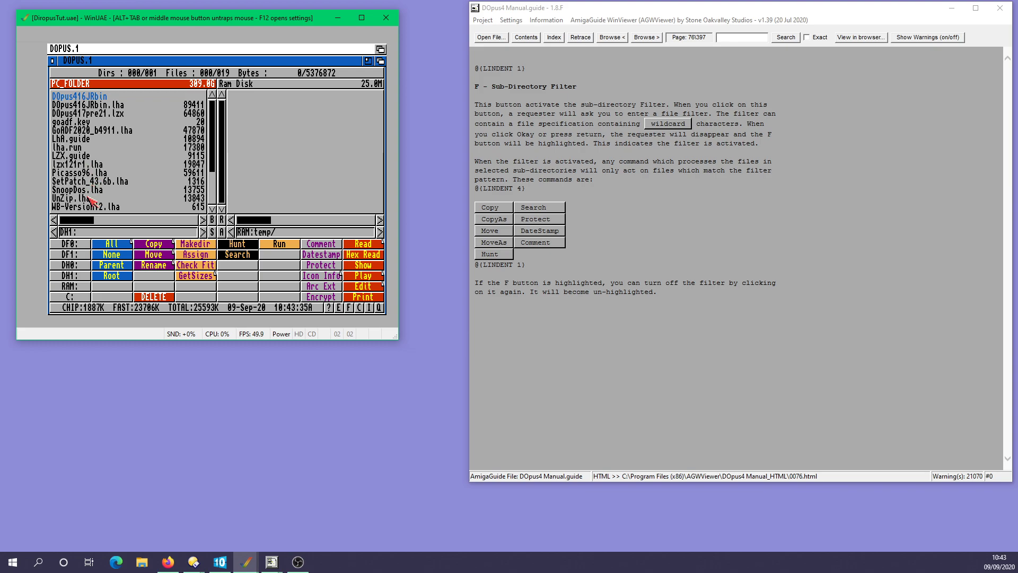
double_click(88, 167)
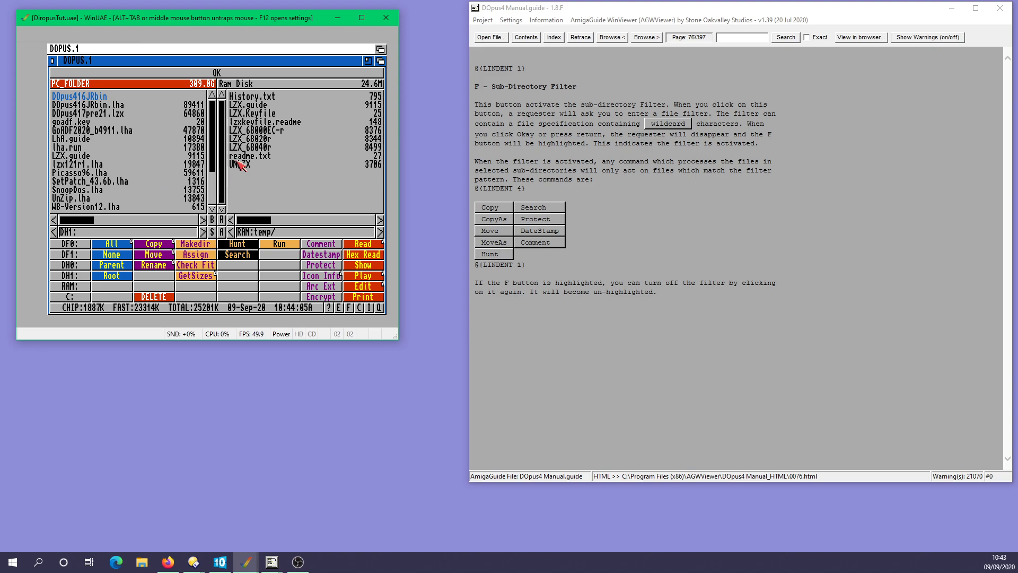
Step: Select the entries from DOpus416JRbin through WB-Version12.lha in the PC_FOLDER list
mouse_move(214, 152)
left_mouse_down()
mouse_move(213, 176)
mouse_move(214, 134)
left_mouse_up()
left_click(106, 98)
left_click_drag(105, 99, 99, 207)
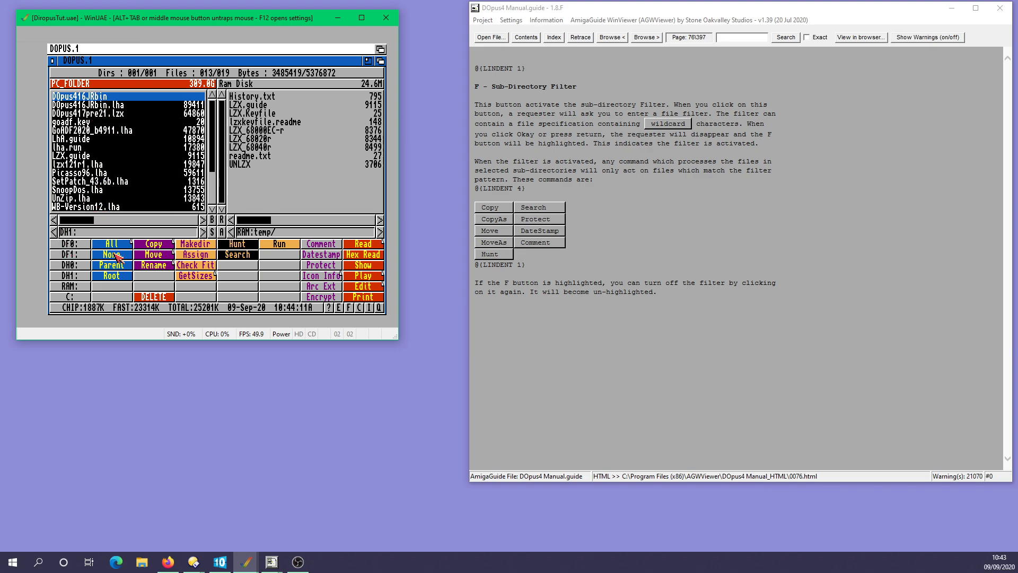
Step: Toggle the selection of all PC_FOLDER entries and toggle it back again
left_click(112, 255)
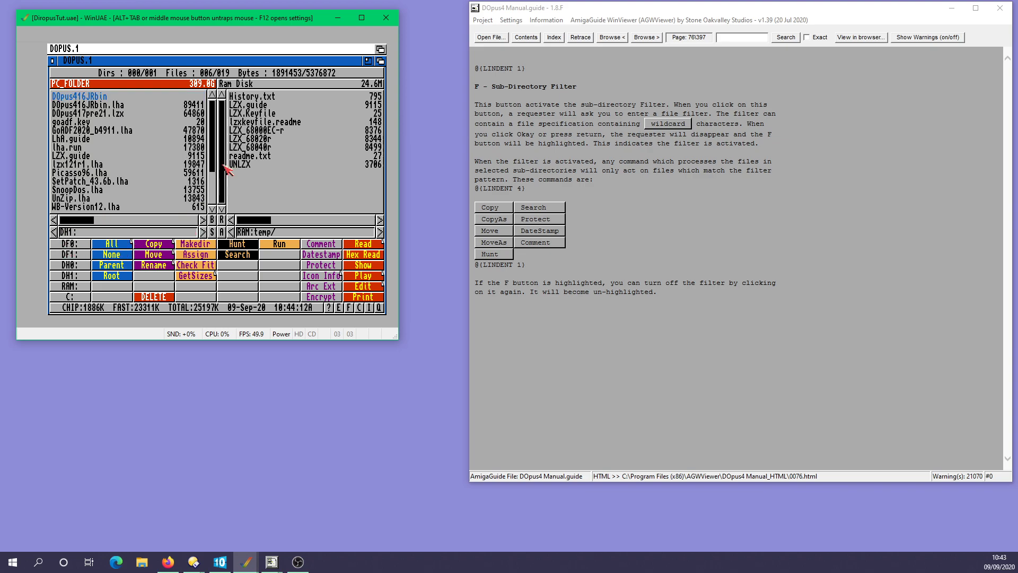
left_click_drag(213, 156, 213, 197)
right_click(128, 245)
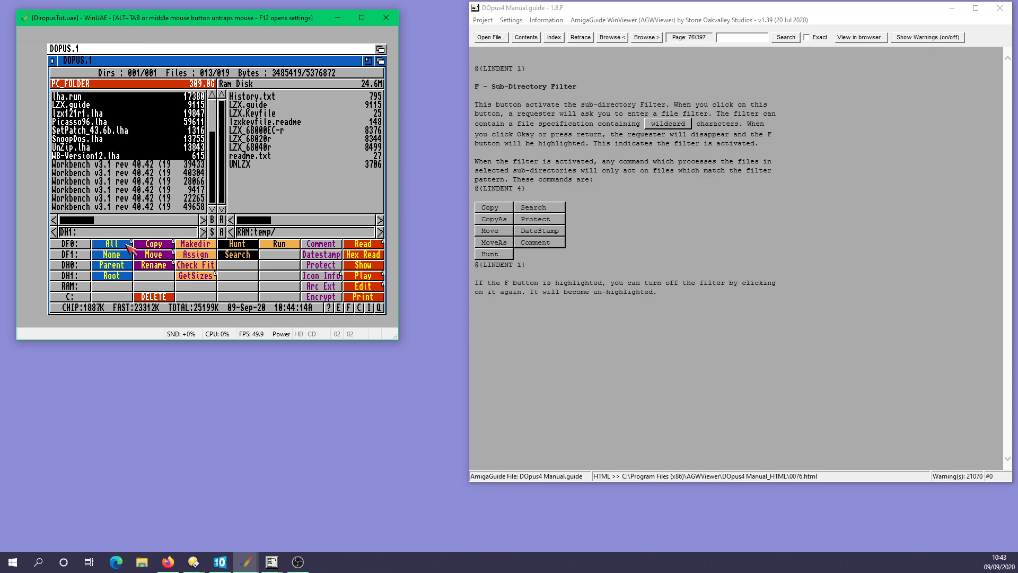
Step: View LhA.guide and the contents listing of the lzx121r1.lha archive in PC_FOLDER
left_click(186, 81)
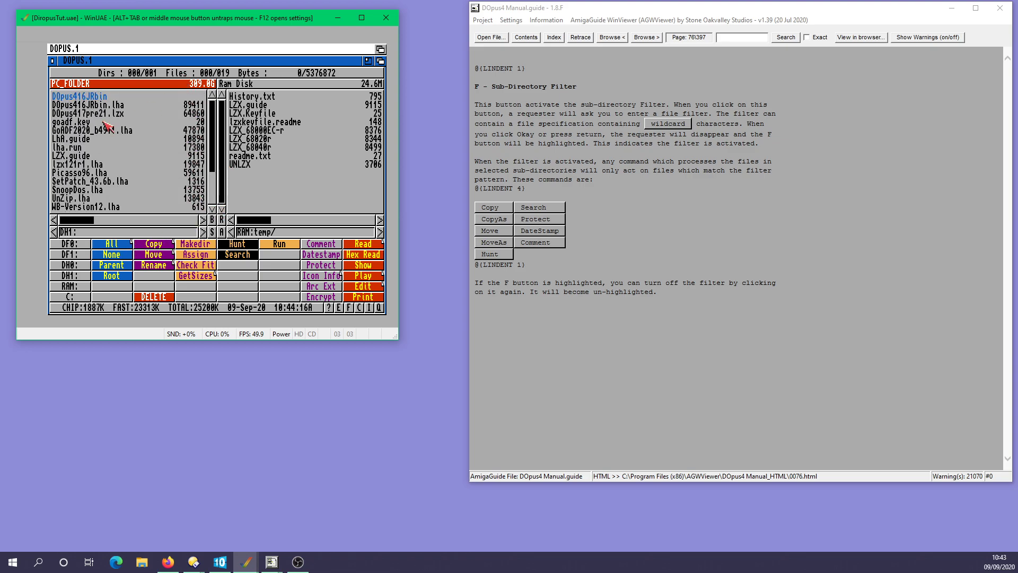
double_click(85, 140)
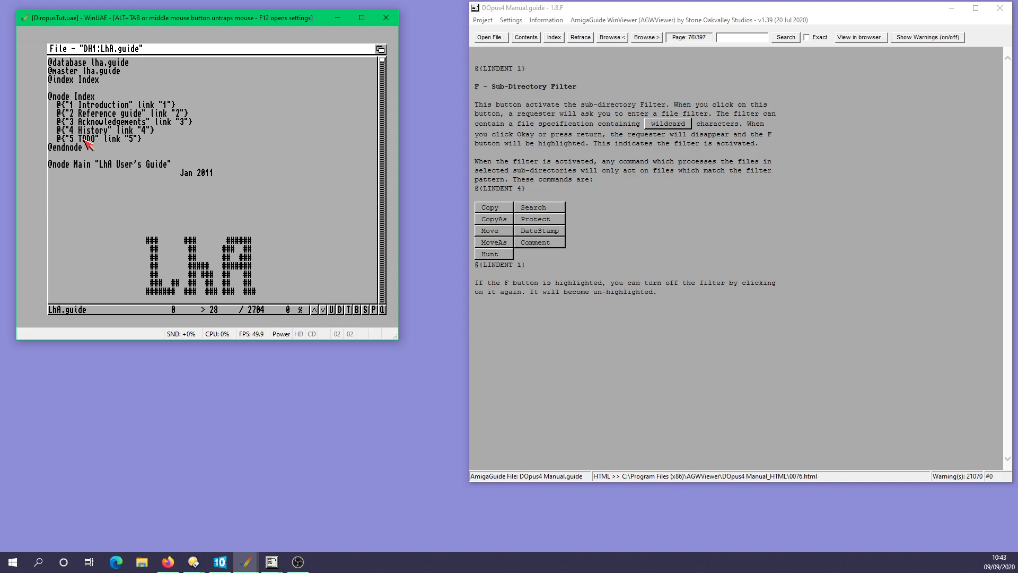
key("Escape")
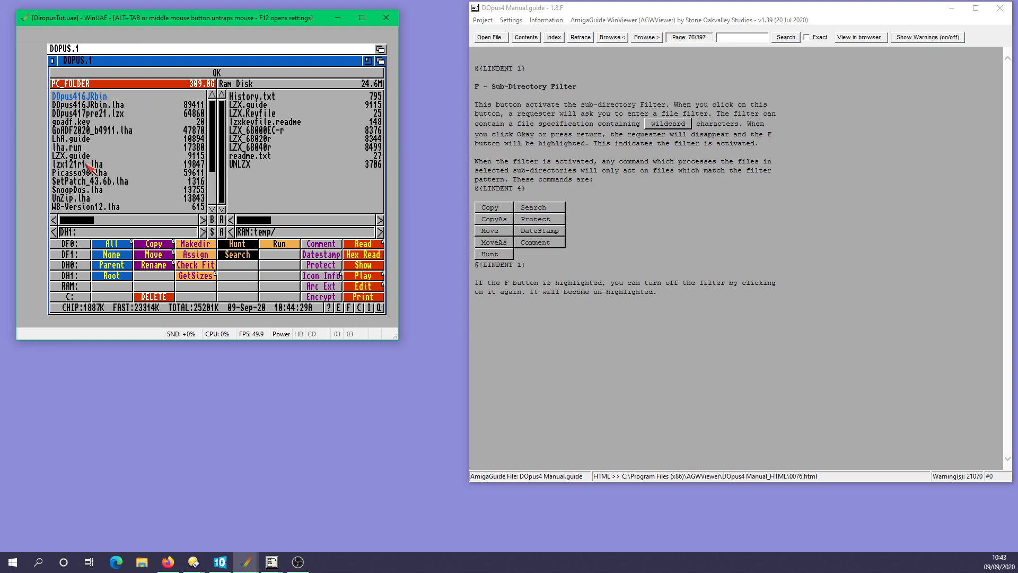
double_click(87, 165)
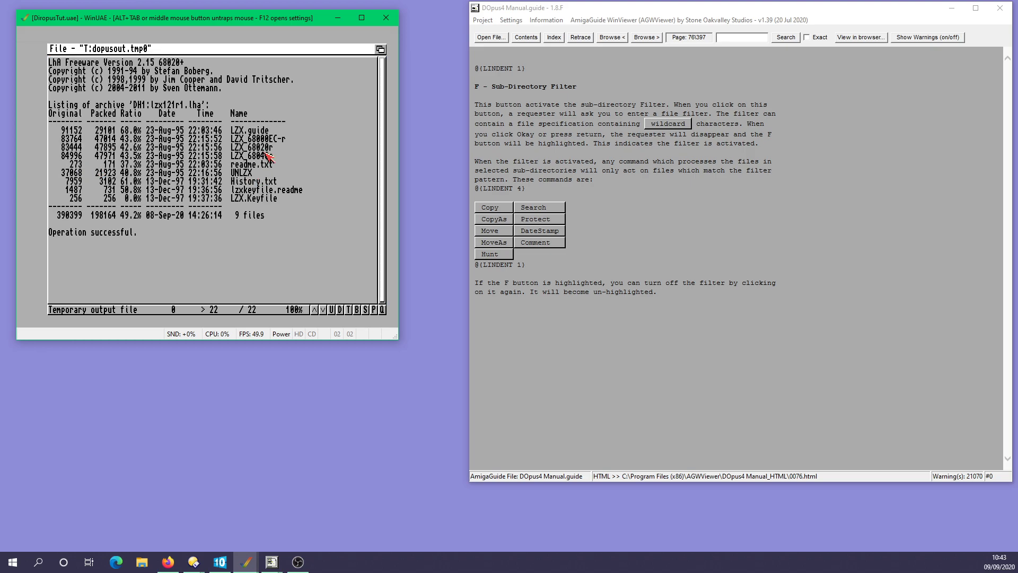
key("Escape")
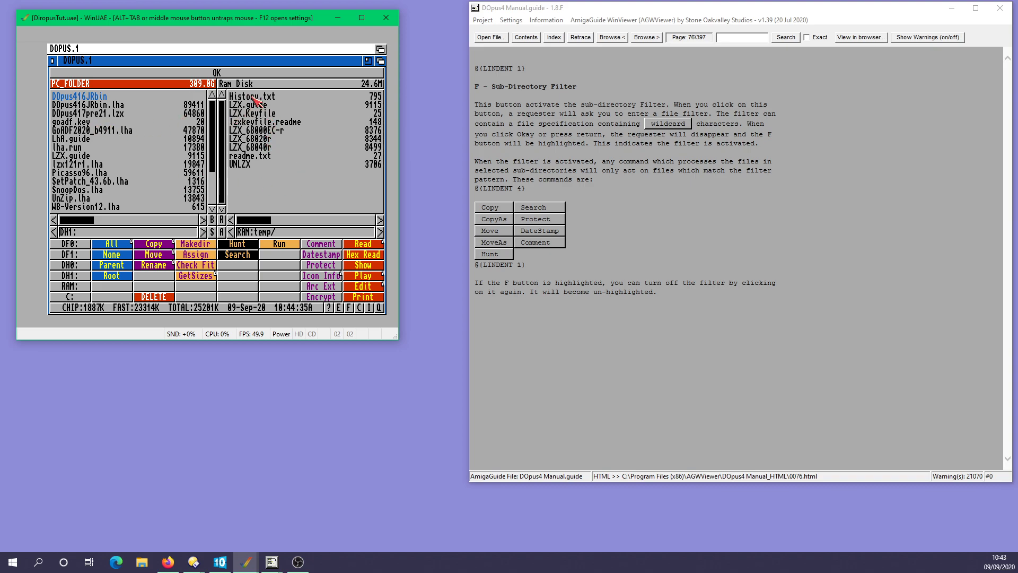
Step: Copy LZX_68020r under a new name and UNLZX under its own name from RAM:temp into DH0:C
left_click(125, 172)
left_click(82, 265)
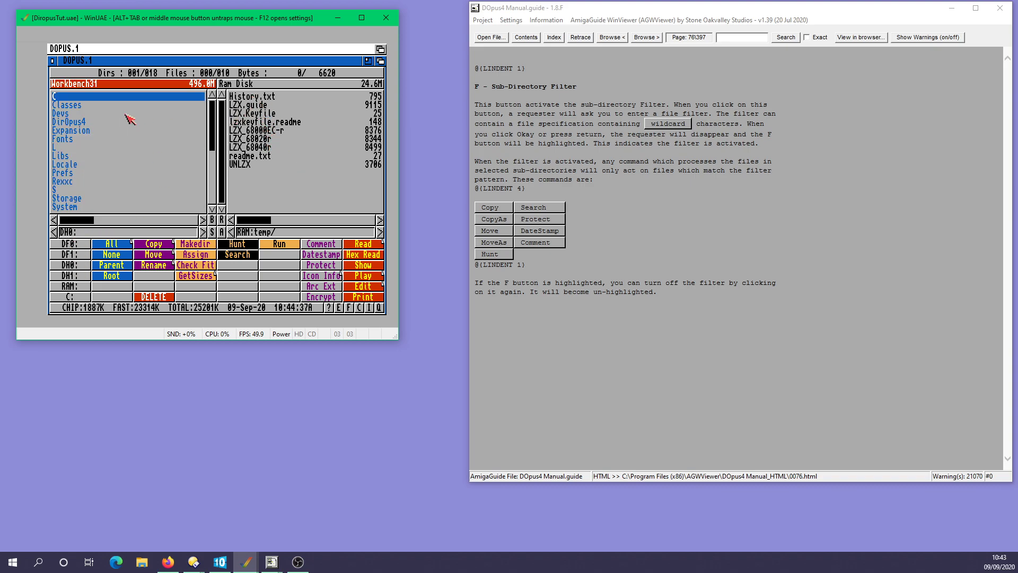
left_click(262, 139)
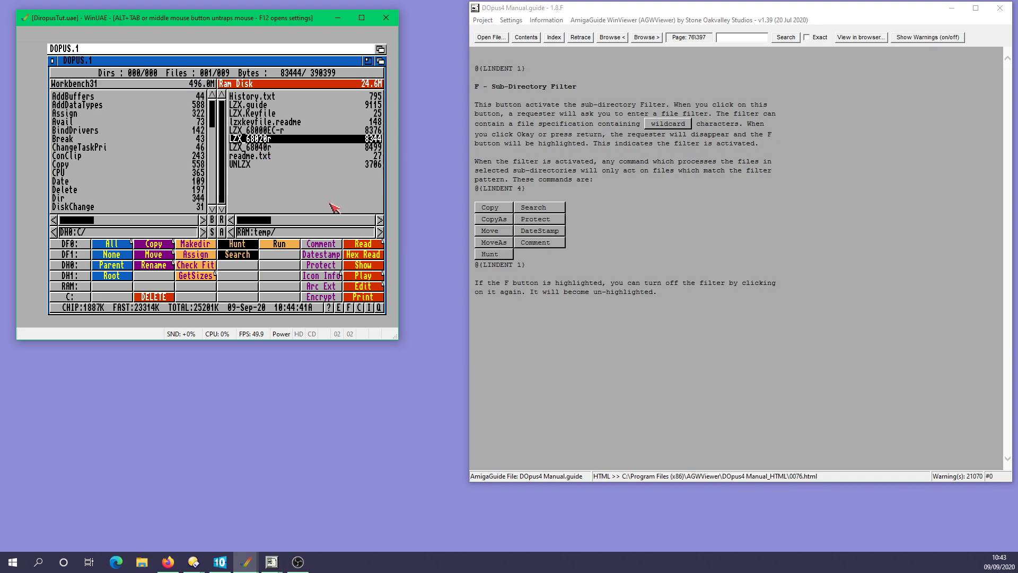
right_click(165, 247)
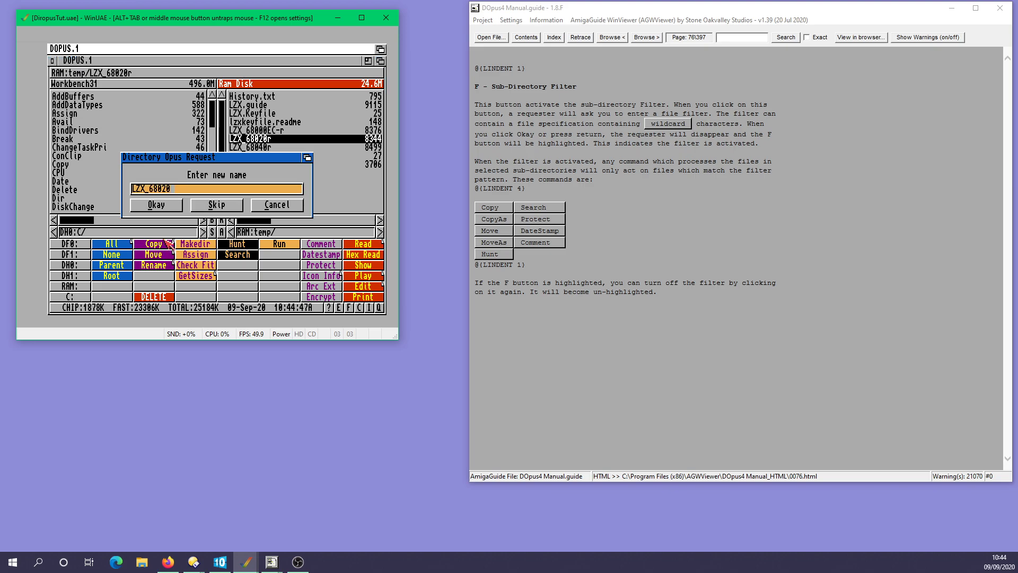
key("Return")
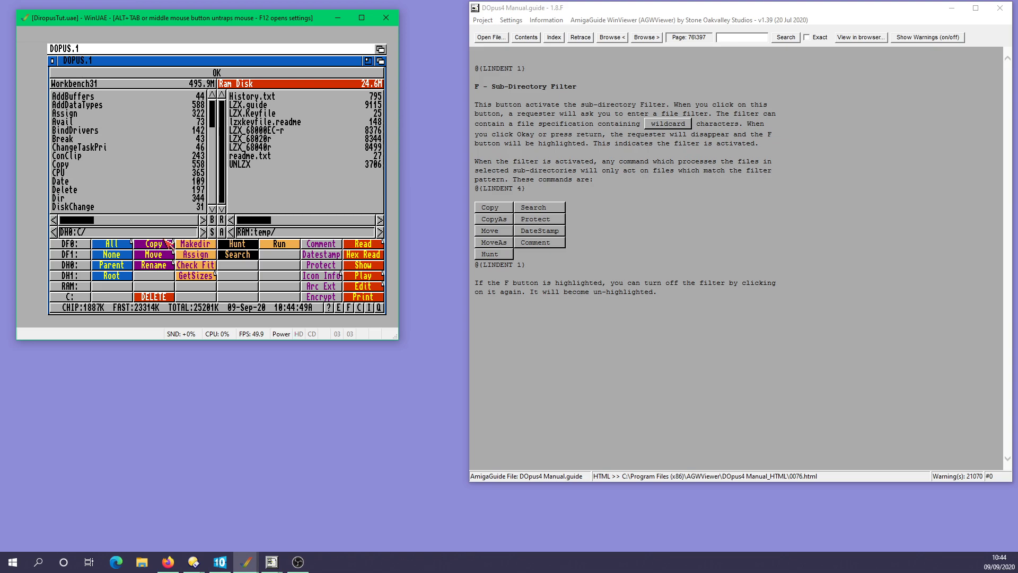
left_click(253, 165)
left_click(151, 245)
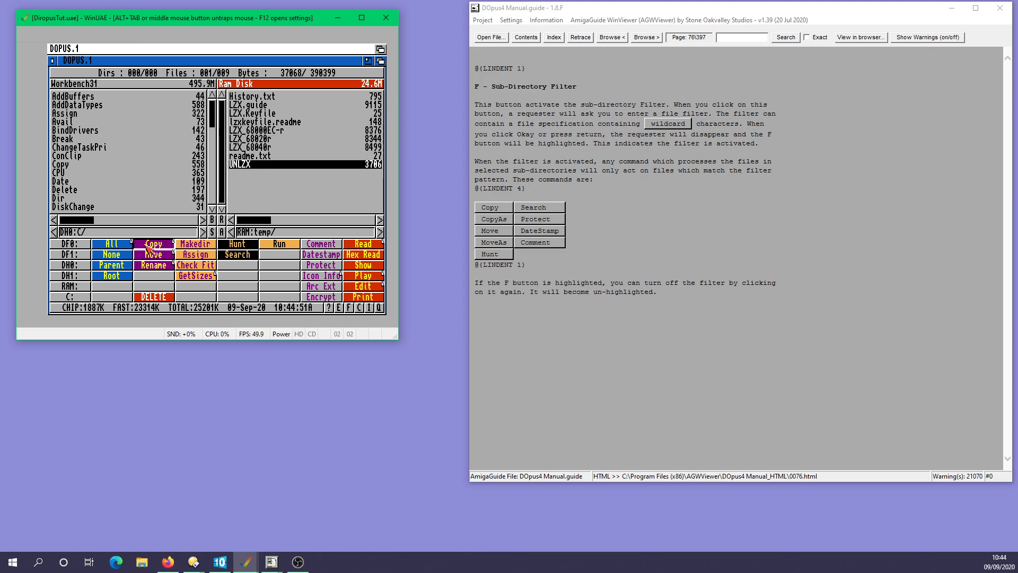
Step: Copy LZX.Keyfile from RAM:temp into DH0:L, replacing the existing file
left_click(49, 167)
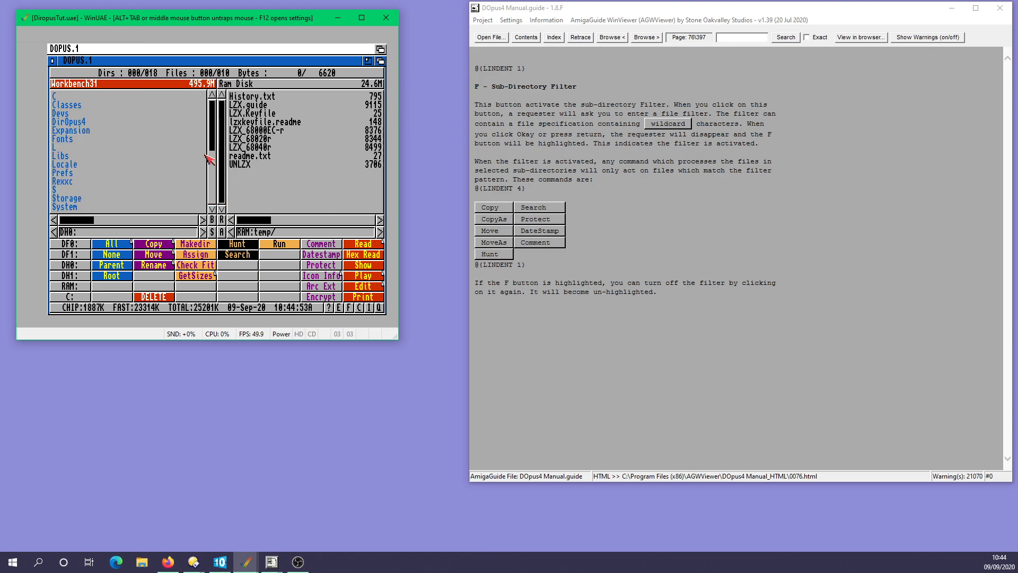
double_click(54, 147)
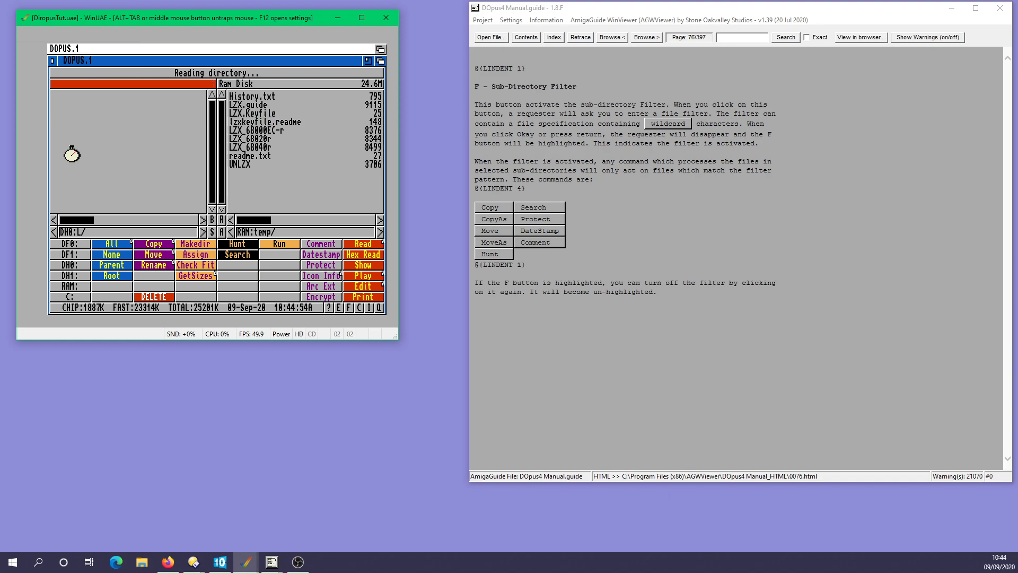
left_click(253, 113)
left_click(161, 244)
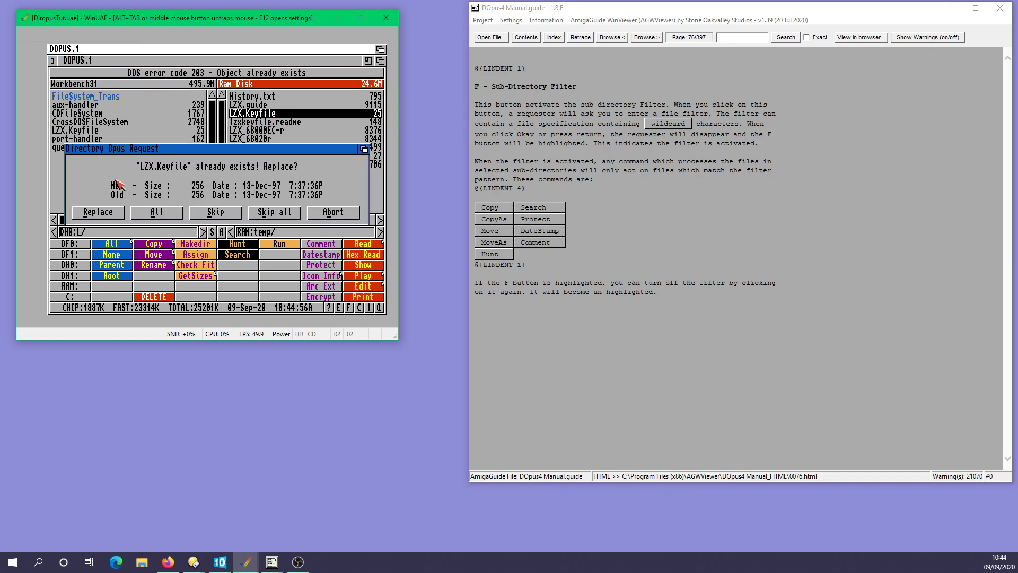
left_click(107, 212)
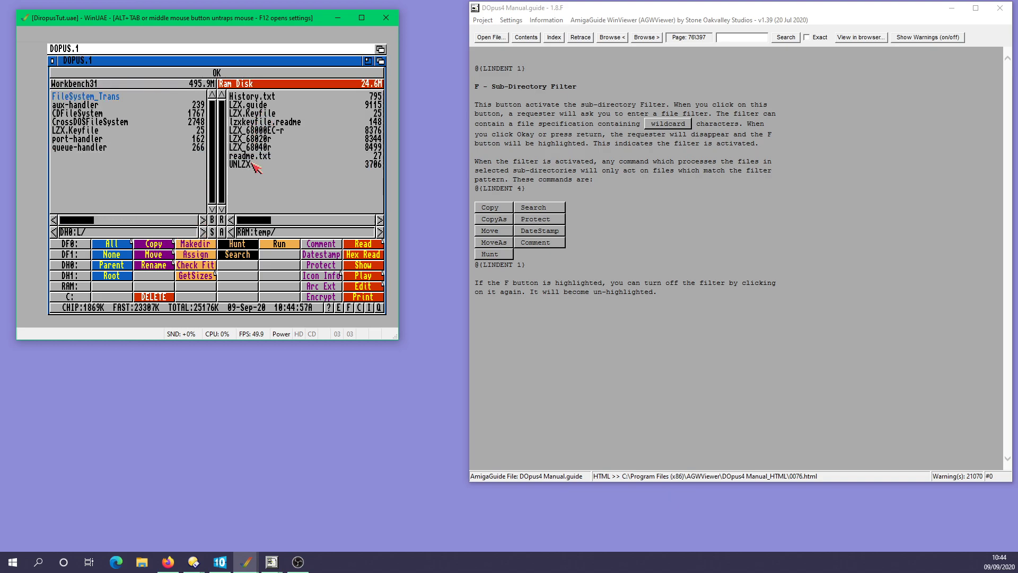
Step: Return the two lists to the DH0: and RAM: roots, and load DH1: (PC_FOLDER) in place of DH0:
left_click(159, 181)
left_click(49, 176)
left_click(299, 187)
left_click(385, 196)
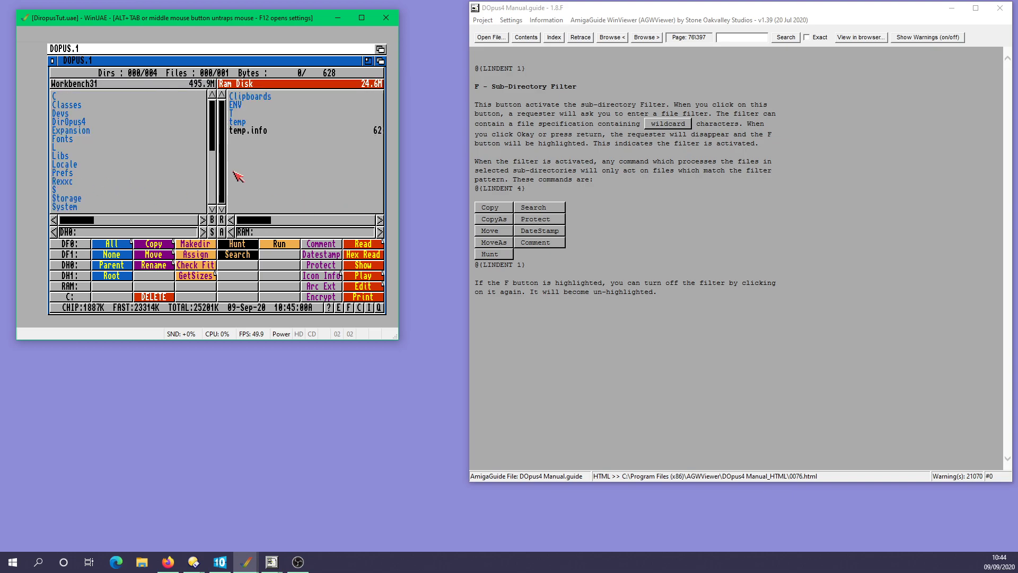
left_click(49, 143)
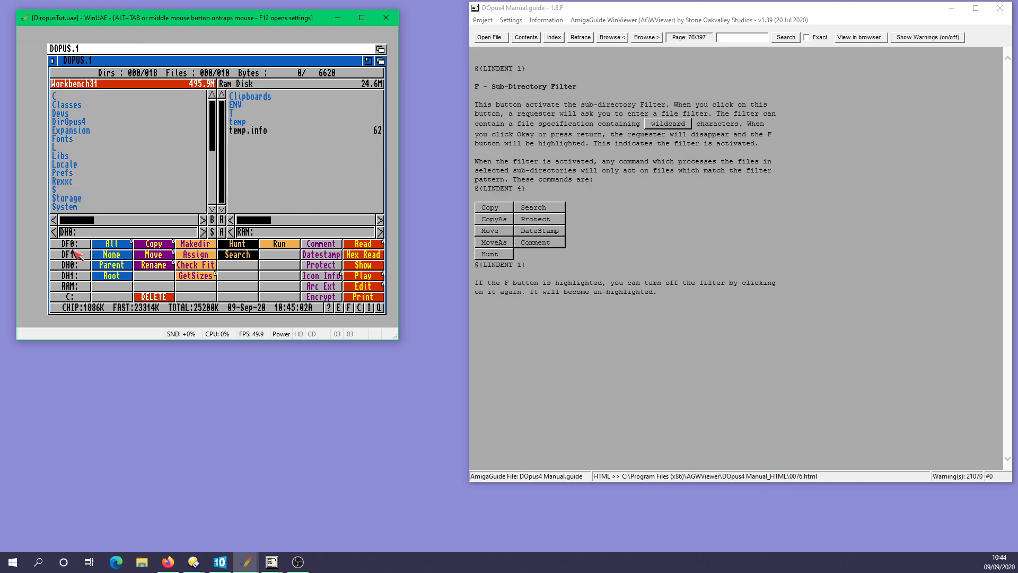
left_click(76, 274)
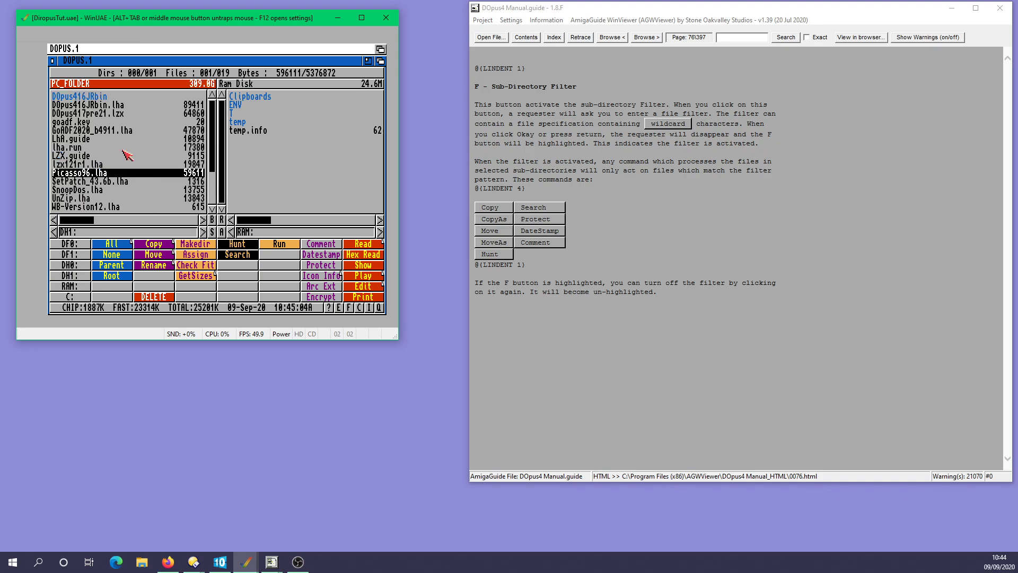
Step: Open the button configuration and name the empty secondary function of the Arc Ext button "LZX Extract"
left_click(363, 307)
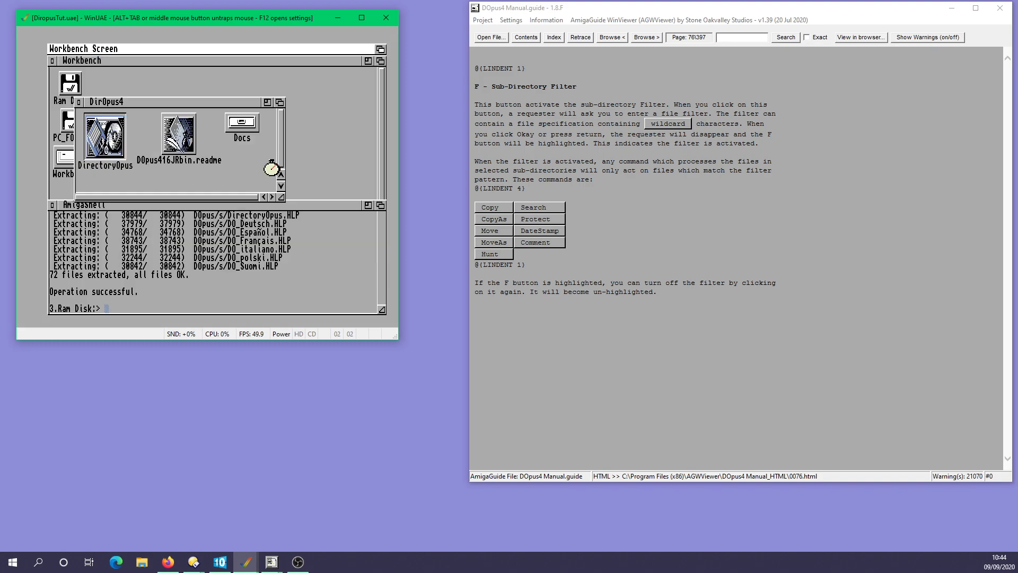
left_click(90, 79)
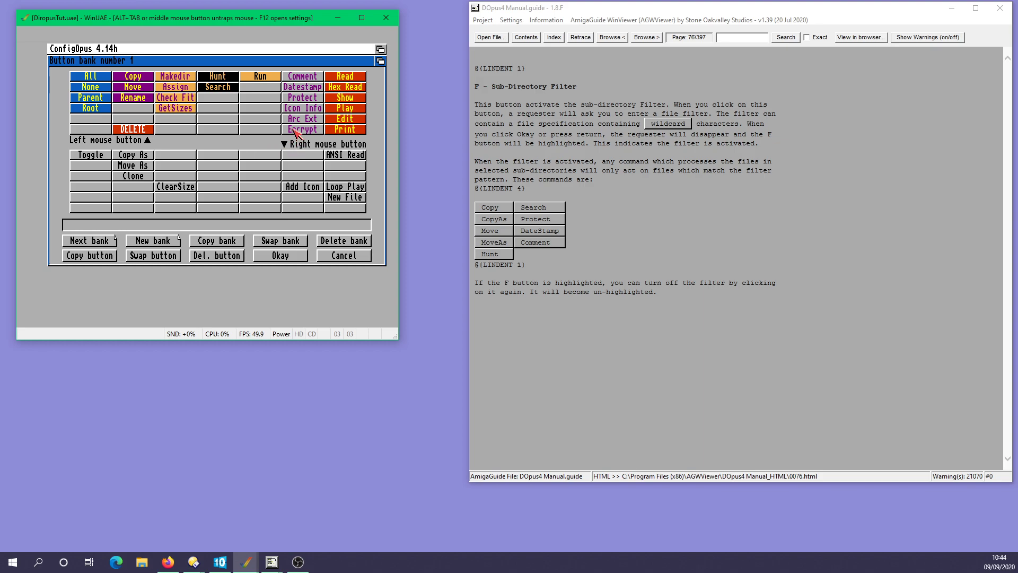
left_click(305, 199)
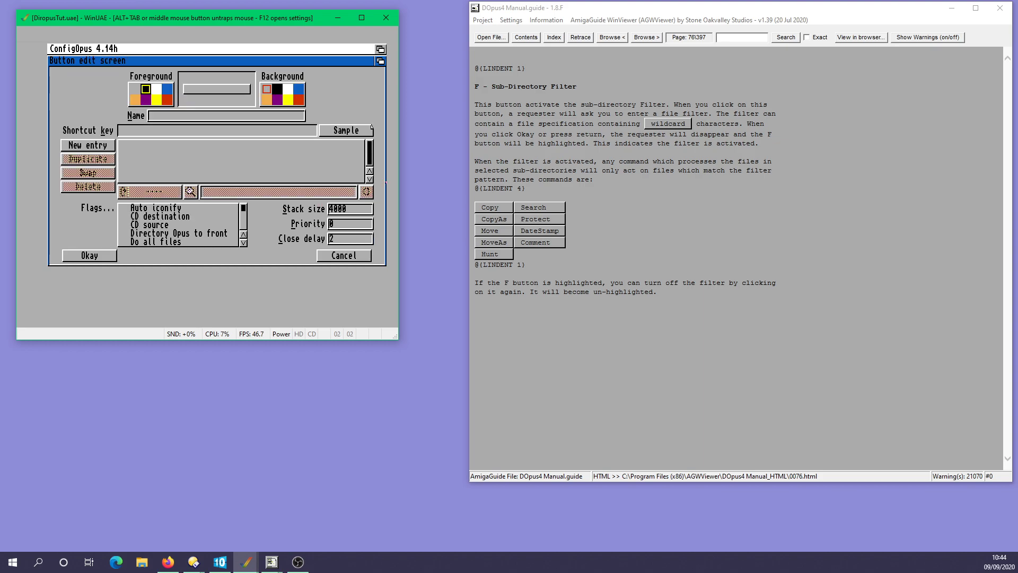
left_click(168, 116)
type("LZX Extract")
key("Return")
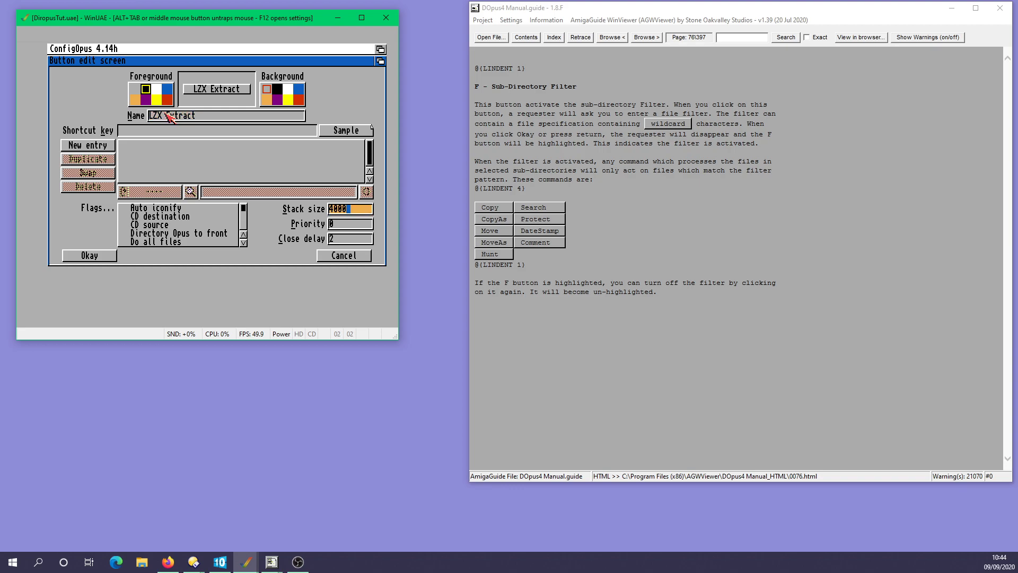
Step: Add an AmigaDOS entry with the command "C:lzx x {f}" to the LZX Extract button
left_click(108, 148)
left_click(123, 191)
left_click(192, 194)
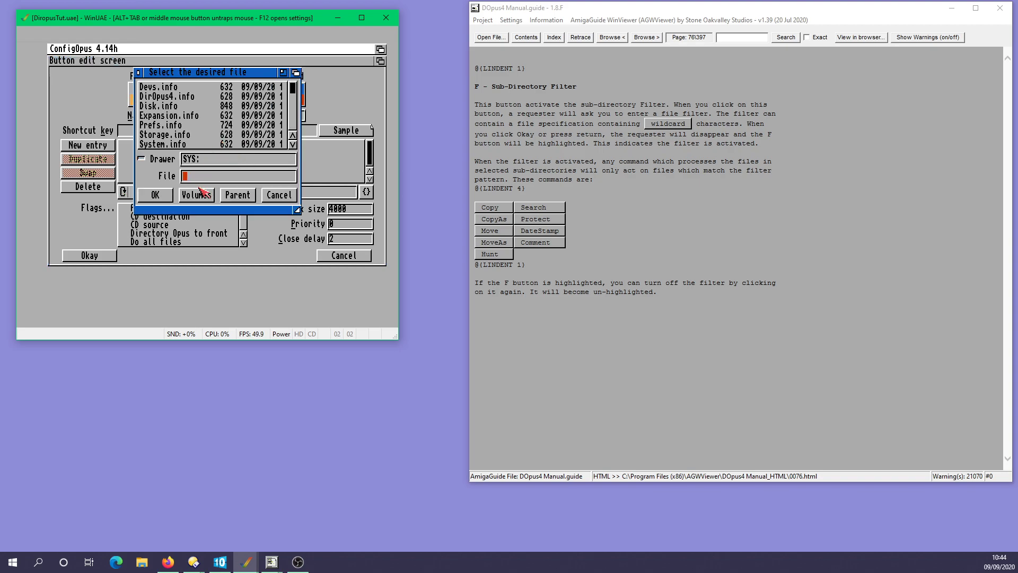
left_click(196, 194)
left_click(159, 116)
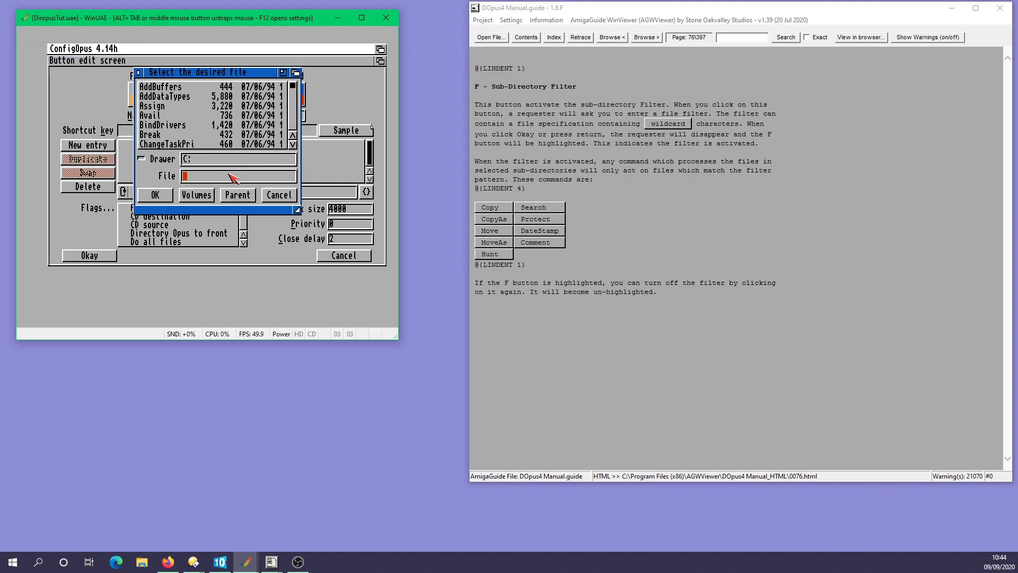
type("lzx")
key("Return")
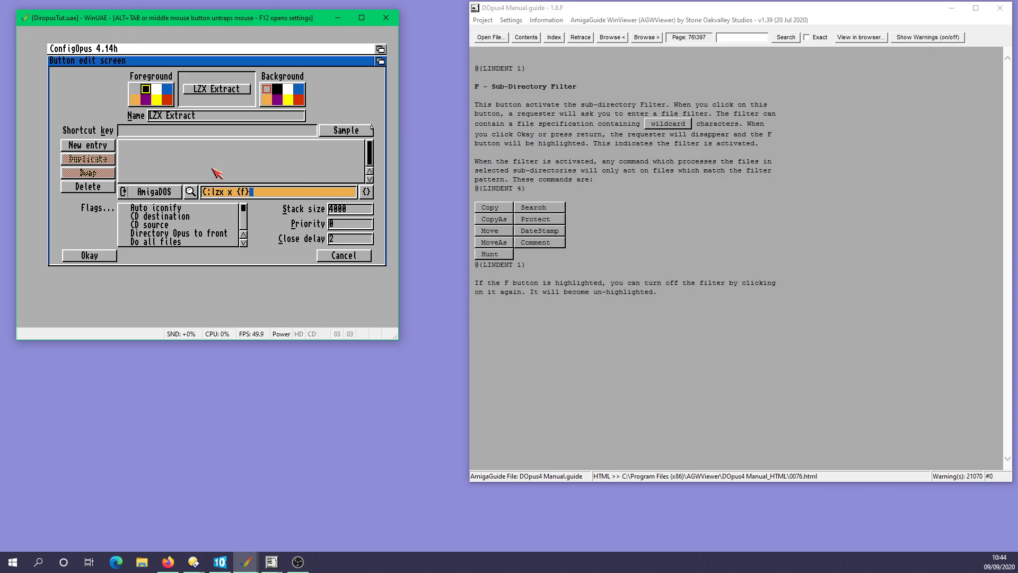
type("x {f}")
key("Return")
Step: Enable the CD destination, Do all files and Output window flags, set Close delay to -1, and apply the configuration
left_click(162, 217)
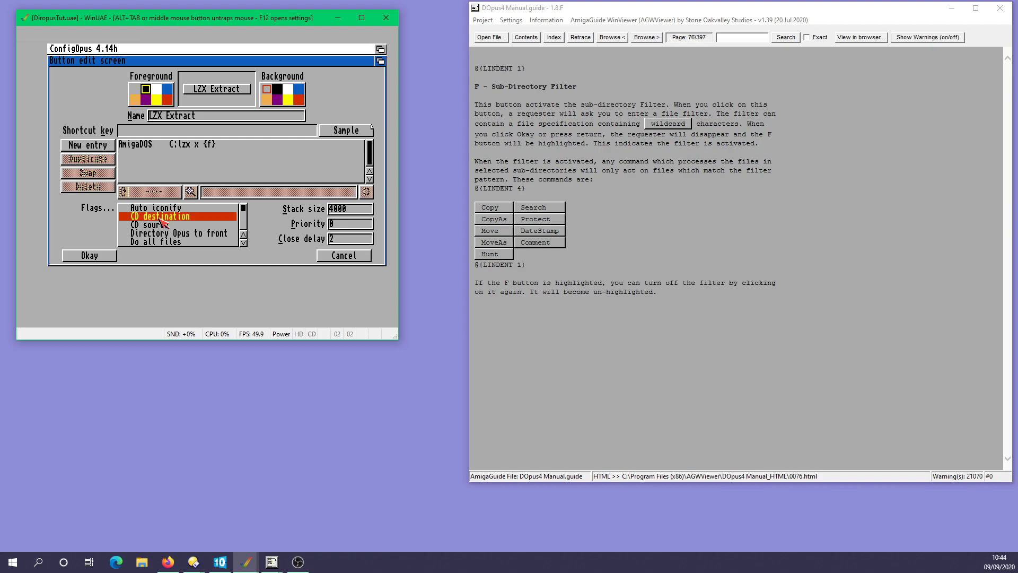
left_click(240, 242)
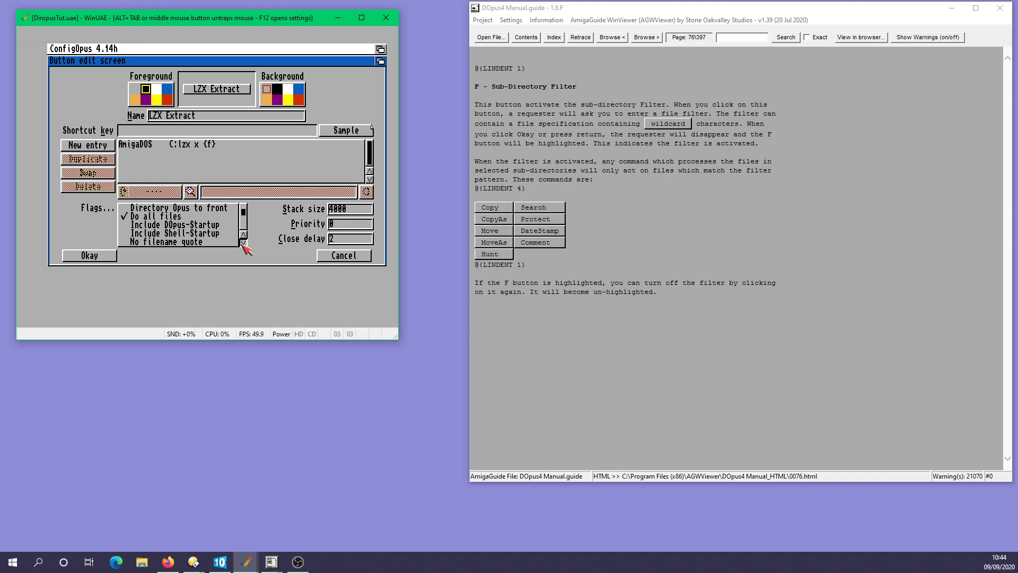
left_click(175, 216)
left_click(339, 240)
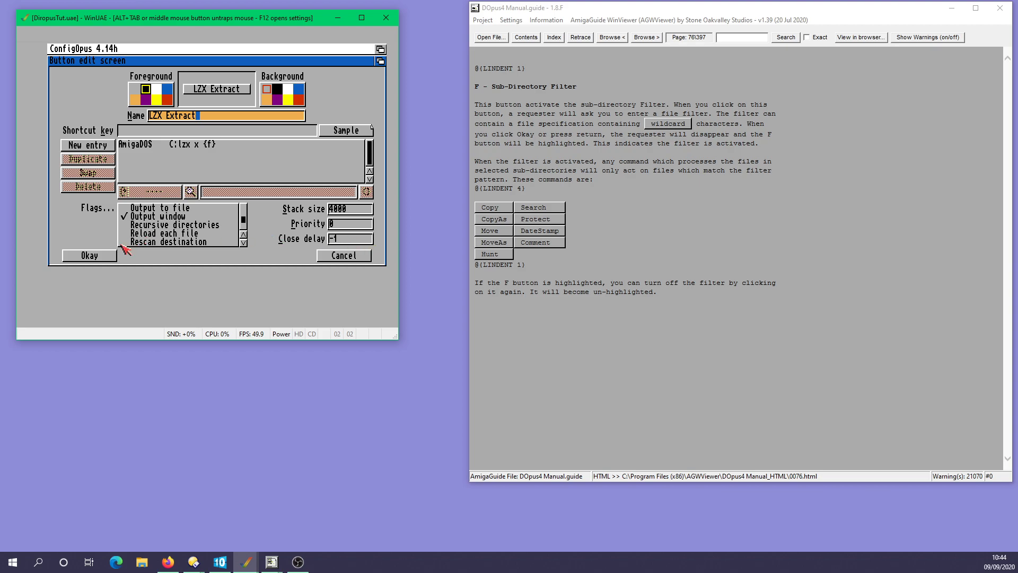
left_click(100, 256)
left_click(262, 257)
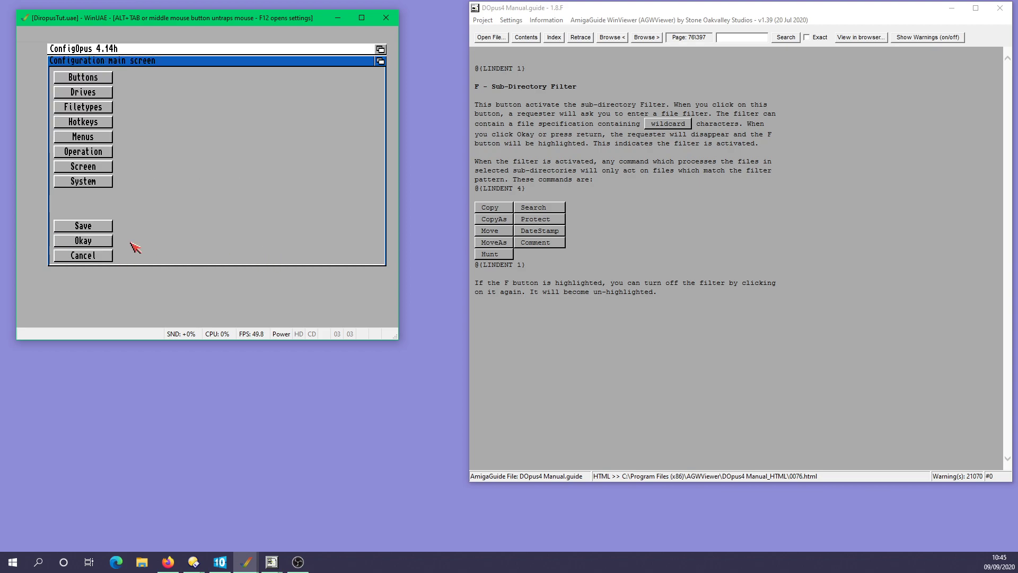
left_click(101, 242)
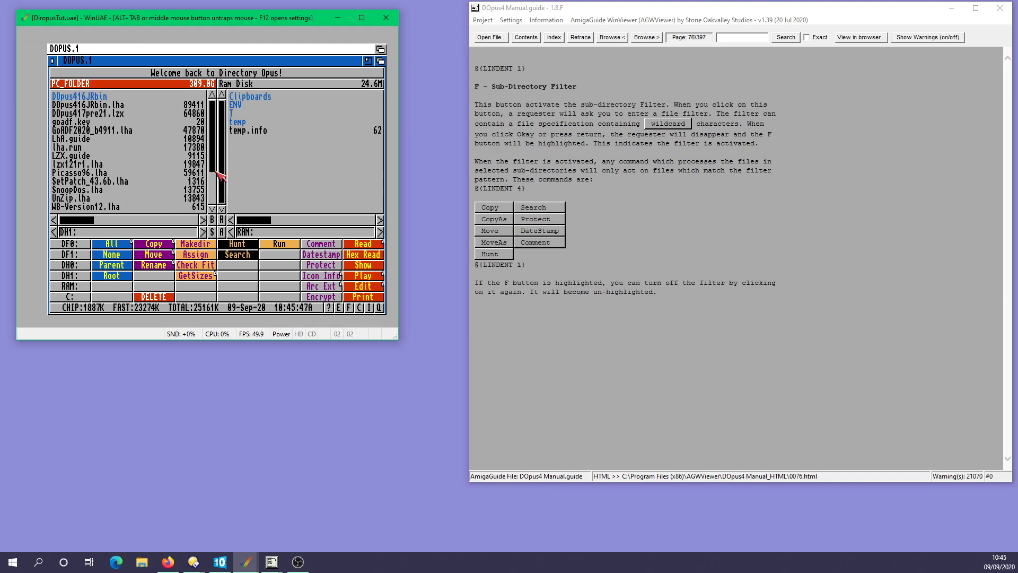
Step: Select DOpus417pre21.lzx in PC_FOLDER and delete all the files in RAM:temp
double_click(242, 123)
left_click(97, 113)
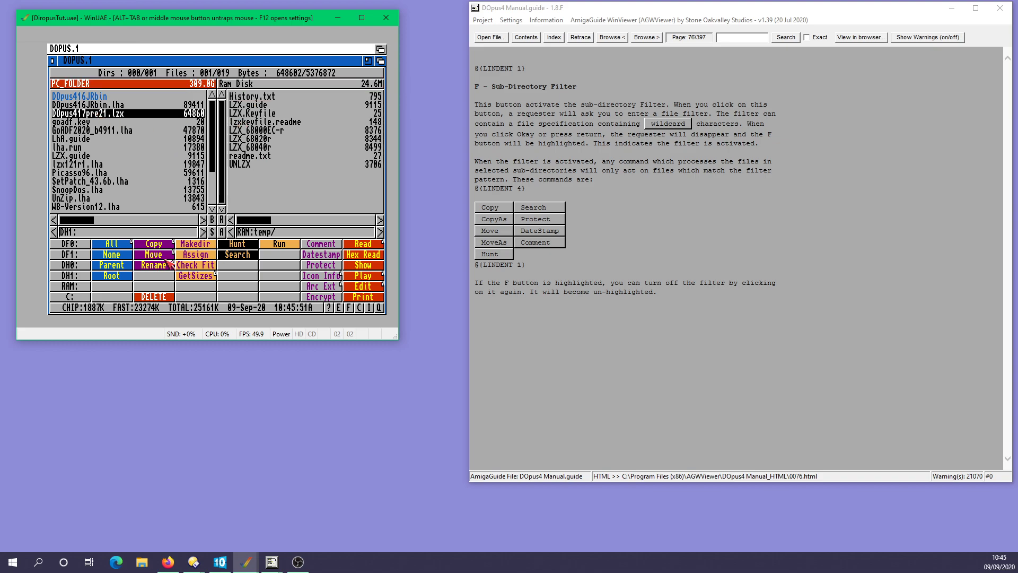
right_click(337, 289)
left_click_drag(250, 165, 247, 101)
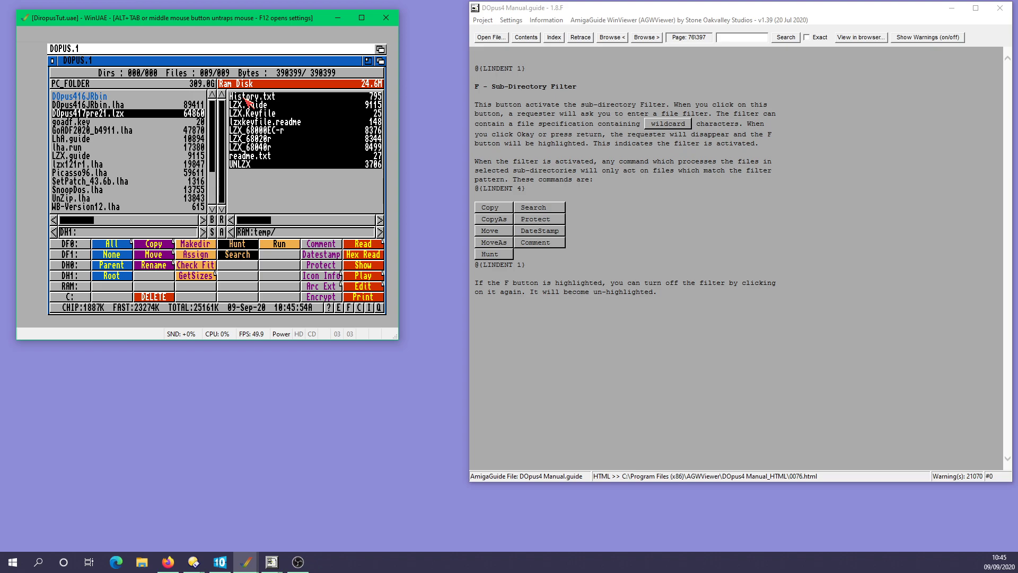
left_click(168, 297)
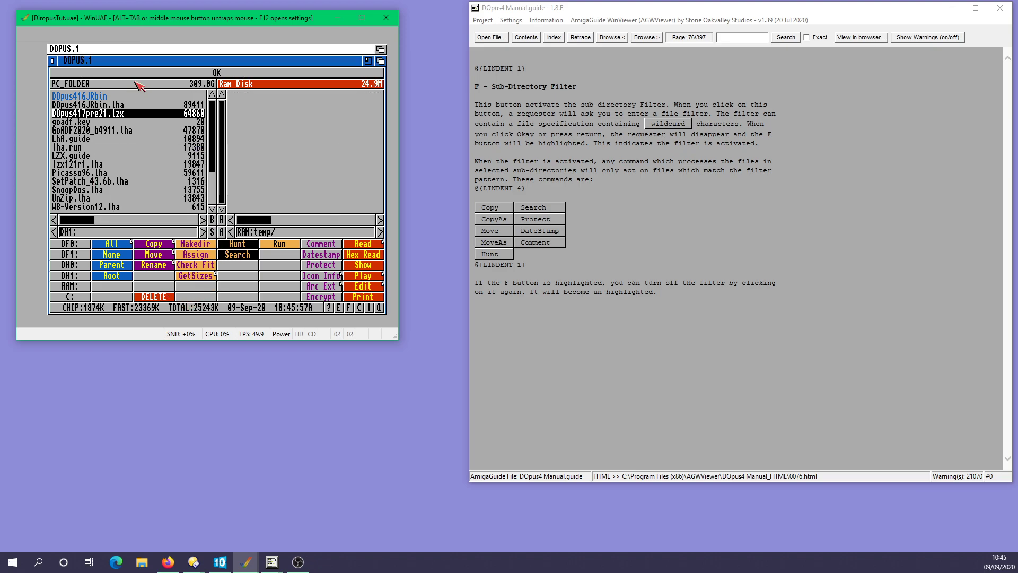
Step: Extract DOpus417pre21.lzx from PC_FOLDER into RAM:temp with LZX Extract
left_click(320, 287)
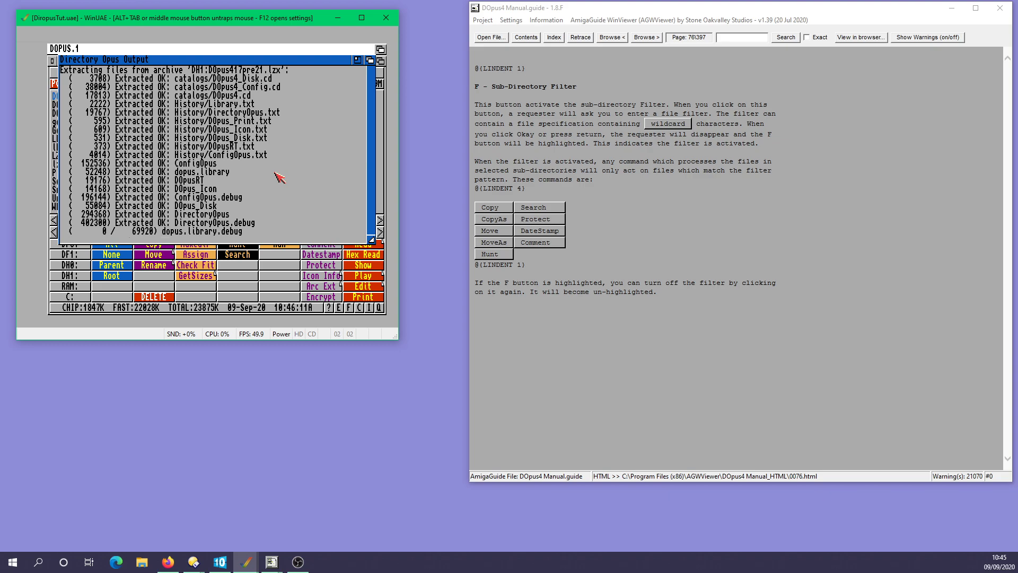
left_click(280, 177)
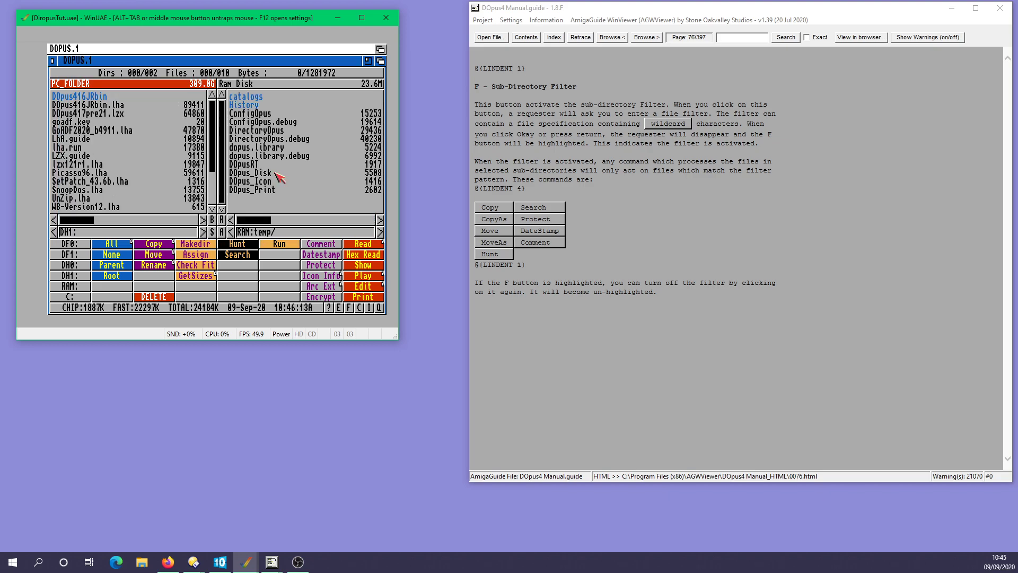
Step: Copy ConfigOpus from RAM:temp into DH0:DirOpus4/modules, replacing the existing file
left_click(106, 190)
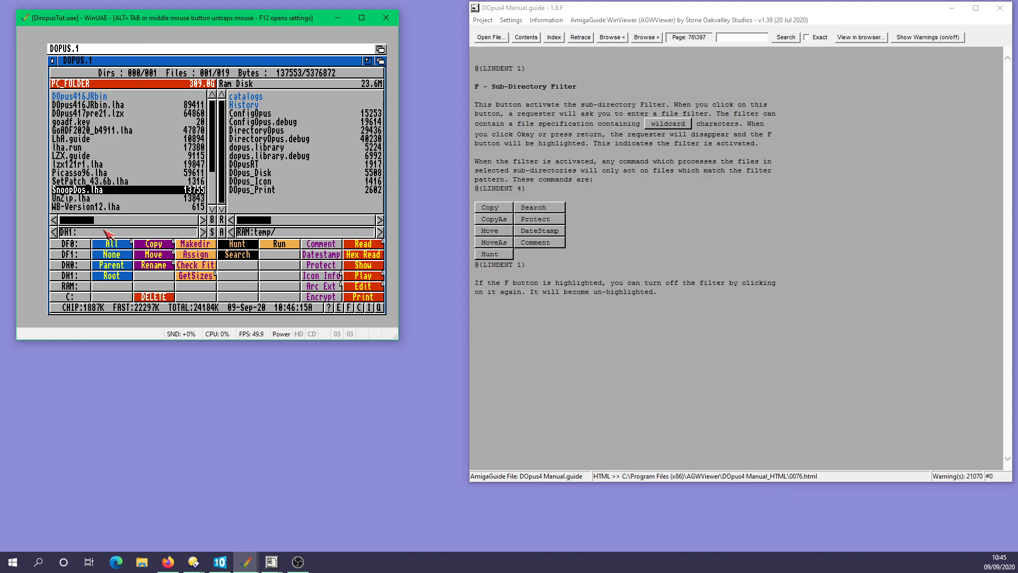
left_click(78, 267)
left_click(88, 123)
left_click(88, 122)
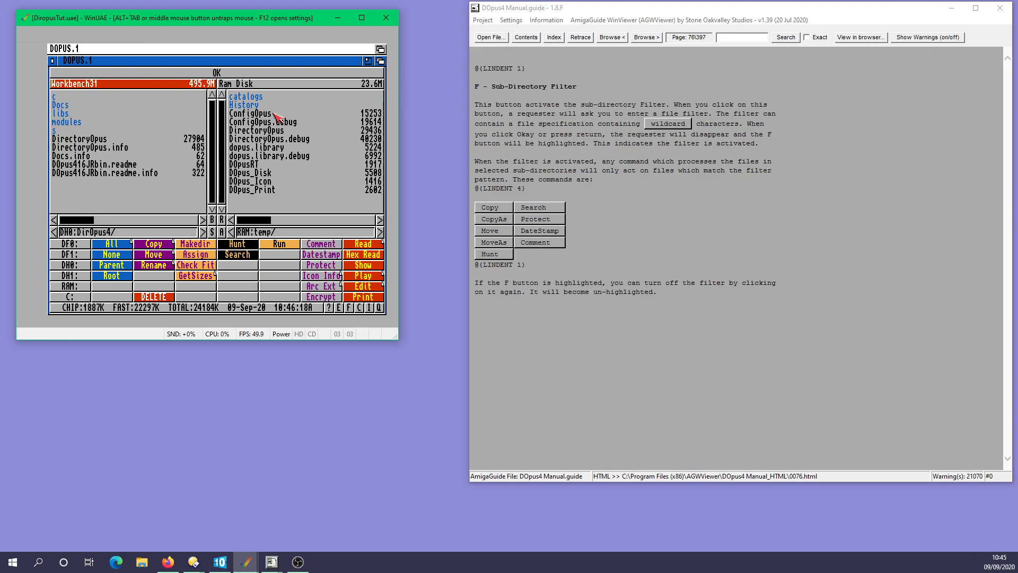
double_click(78, 123)
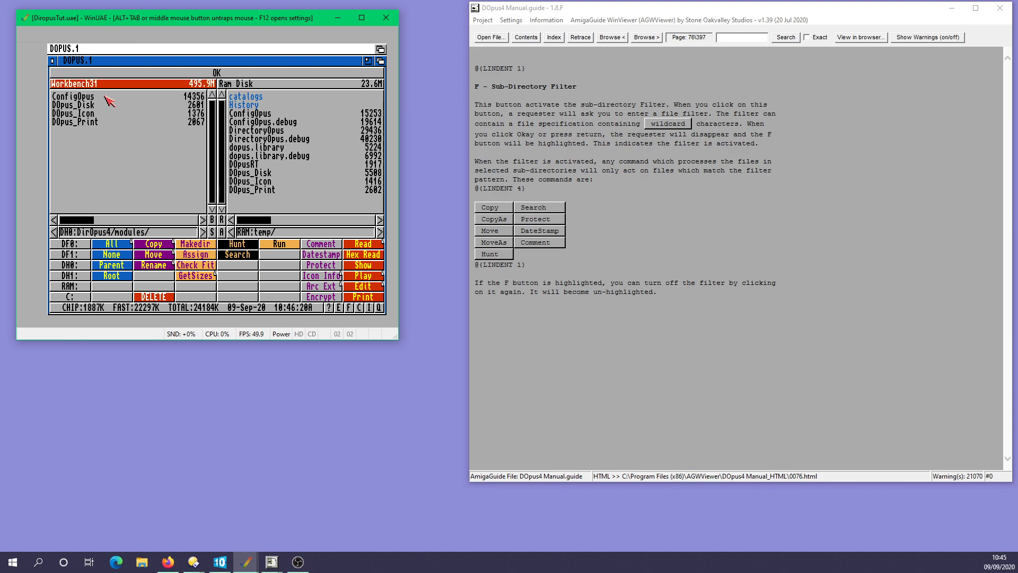
left_click(270, 113)
left_click(154, 244)
left_click(120, 213)
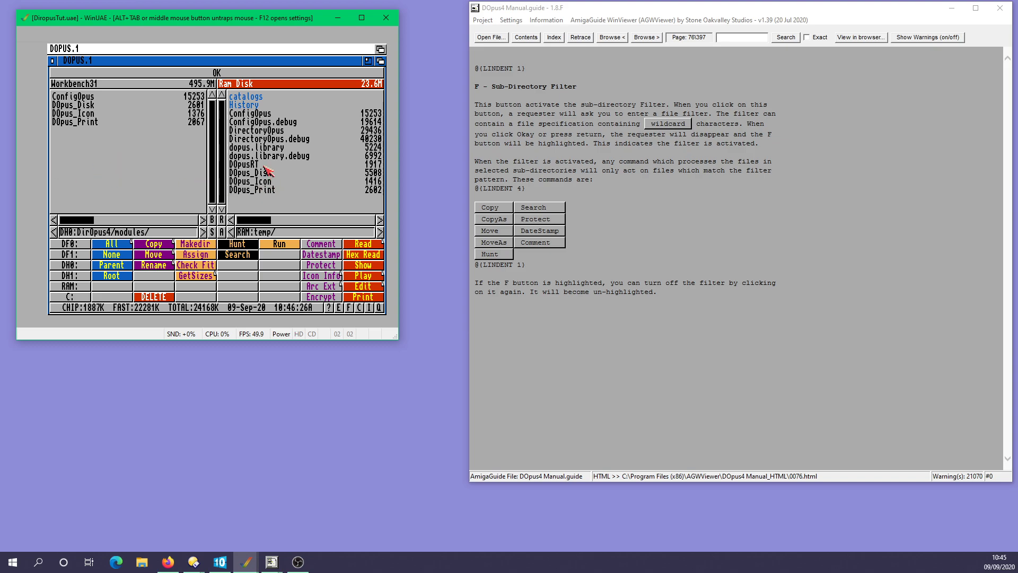
Step: Copy DOpus_Disk, DOpus_Icon and DOpus_Print from RAM:temp into DH0:DirOpus4/modules, replacing each existing file
left_click_drag(268, 174, 268, 193)
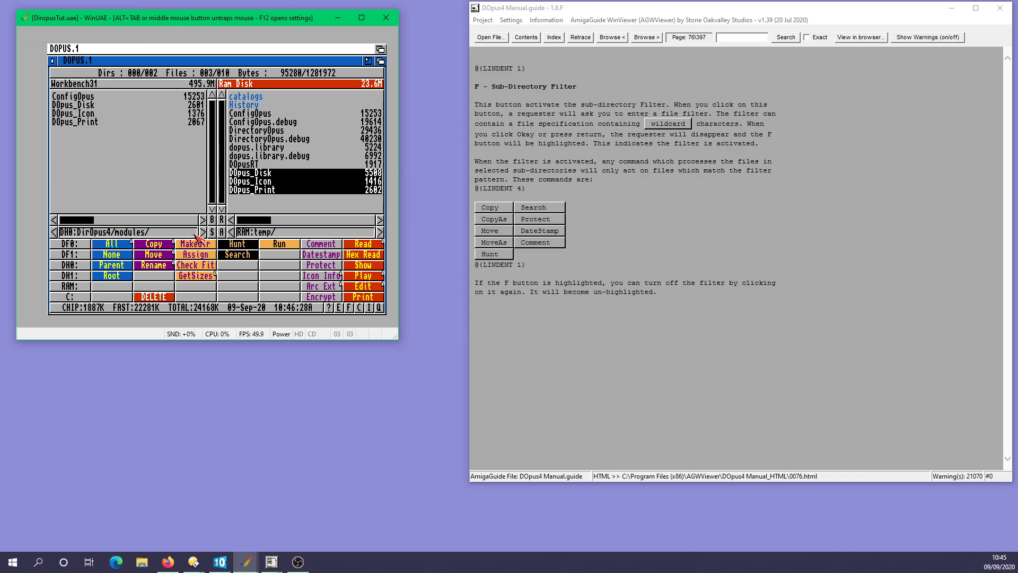
left_click(162, 245)
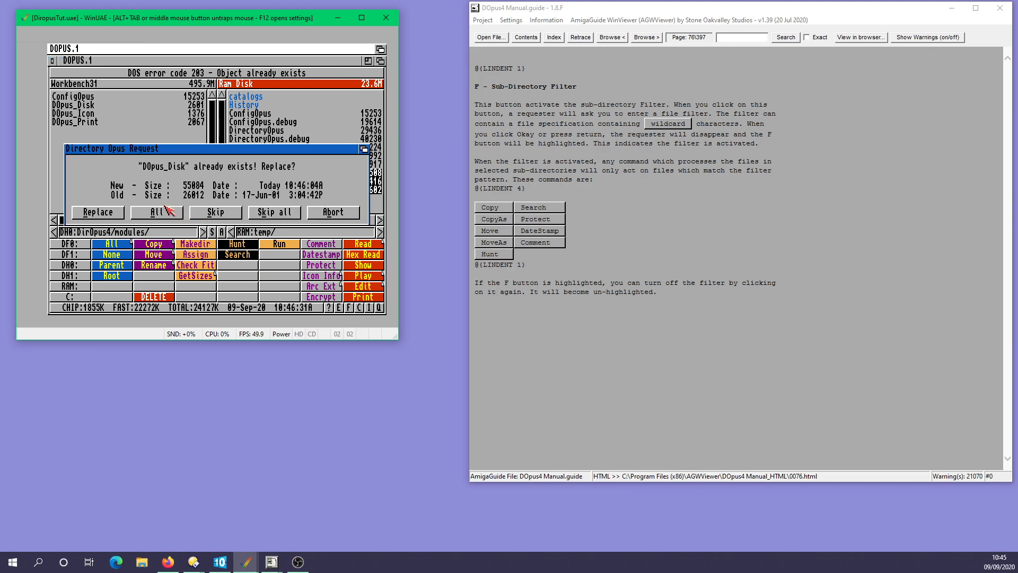
left_click(115, 216)
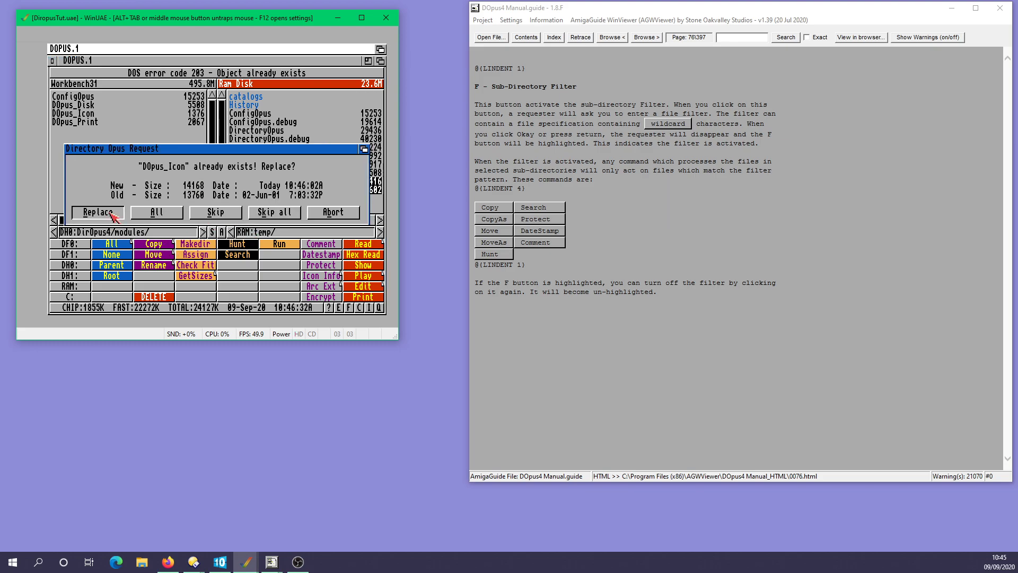
left_click(111, 213)
left_click(108, 213)
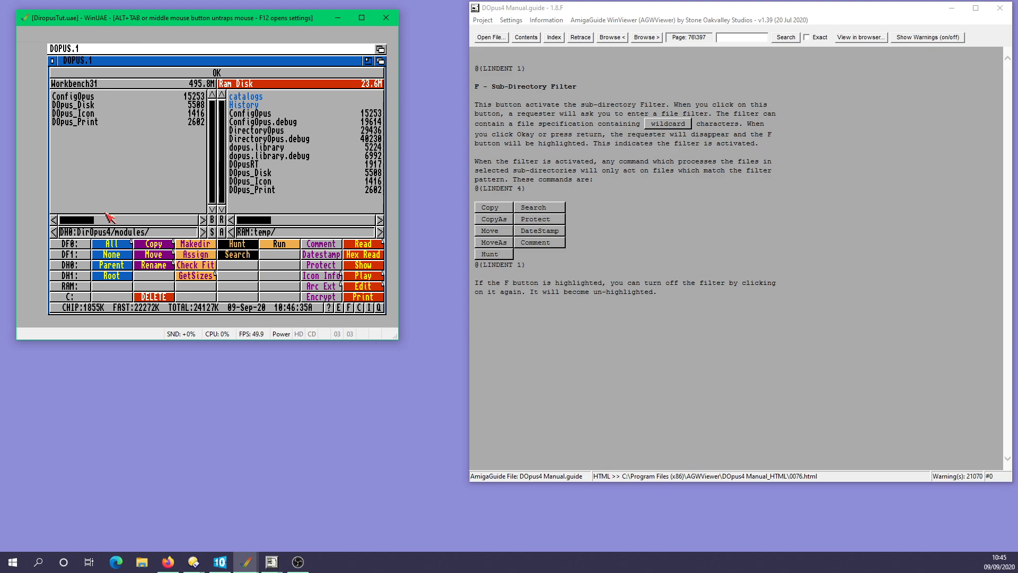
Step: Copy the DirectoryOpus program from RAM:temp into the parent directory DH0:DirOpus4, replacing the existing file
left_click(48, 166)
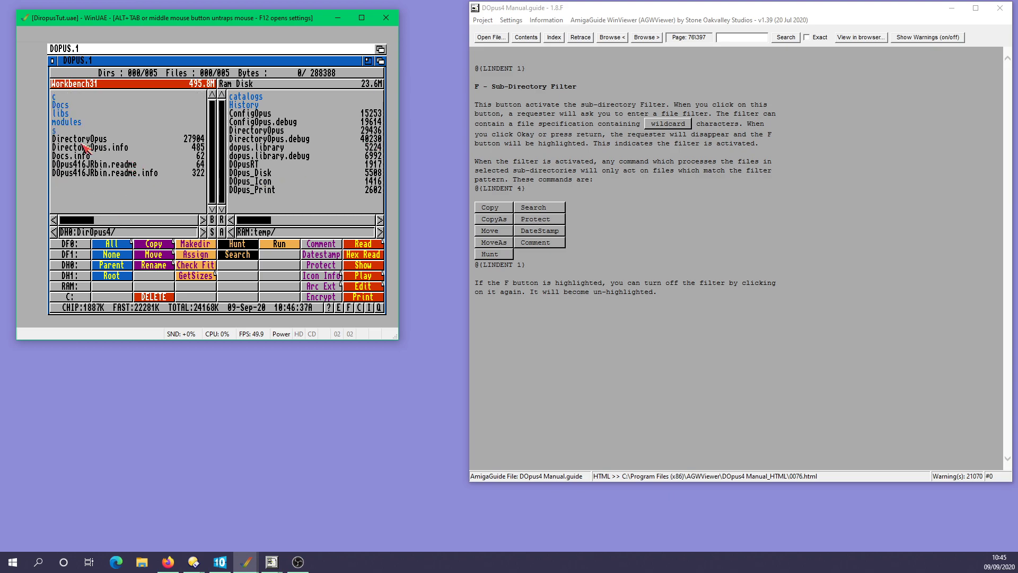
left_click(263, 131)
left_click(153, 247)
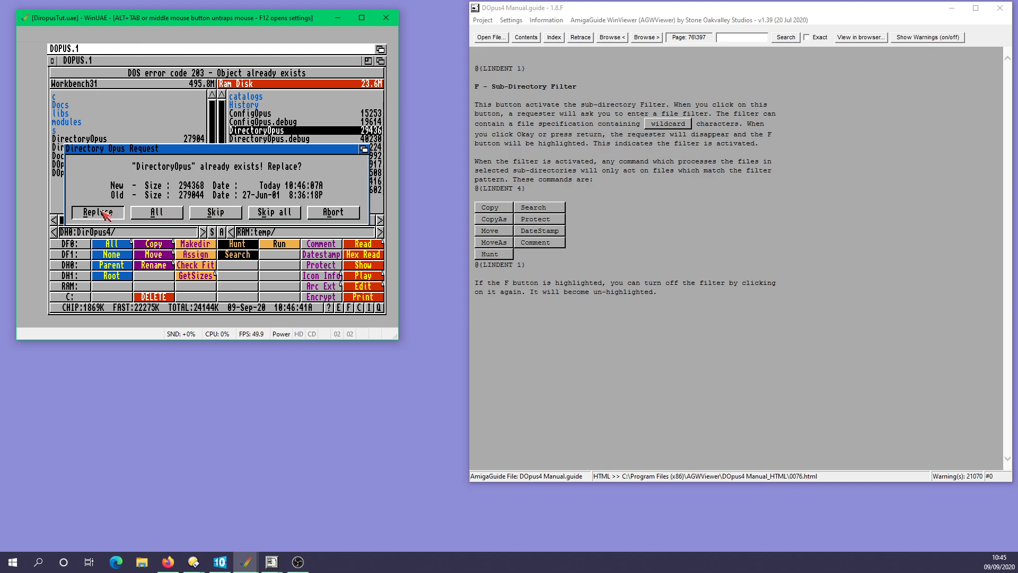
left_click(105, 212)
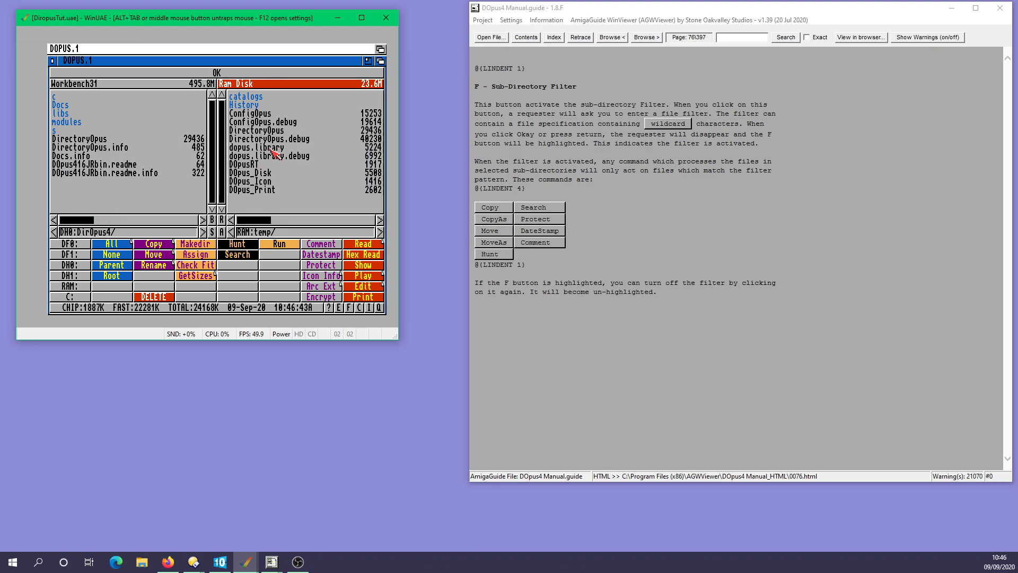
Step: Copy dopus.library from RAM:temp into DH0:DirOpus4/libs, replacing the existing file
double_click(76, 130)
left_click(48, 118)
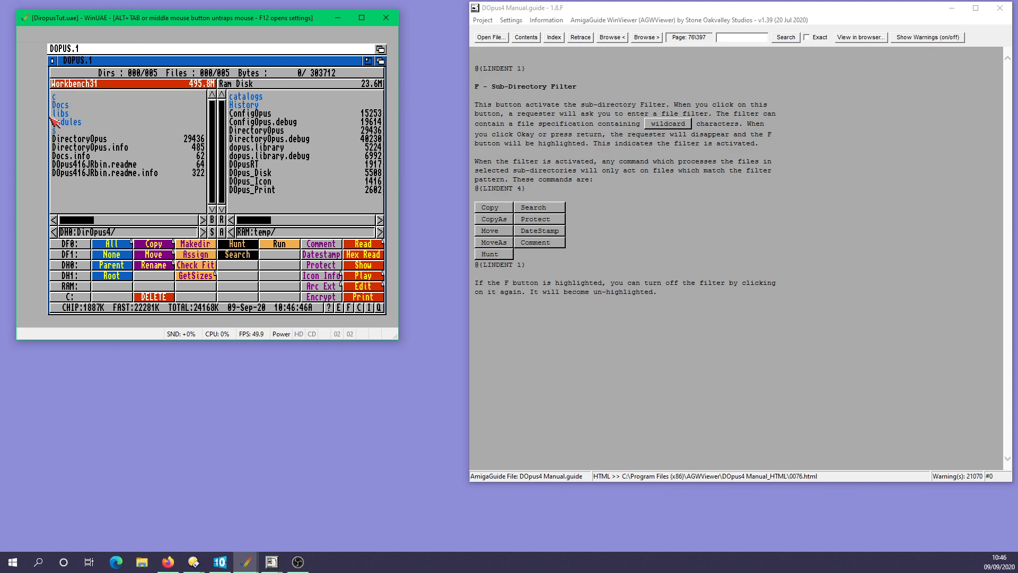
double_click(94, 122)
left_click(48, 125)
double_click(49, 118)
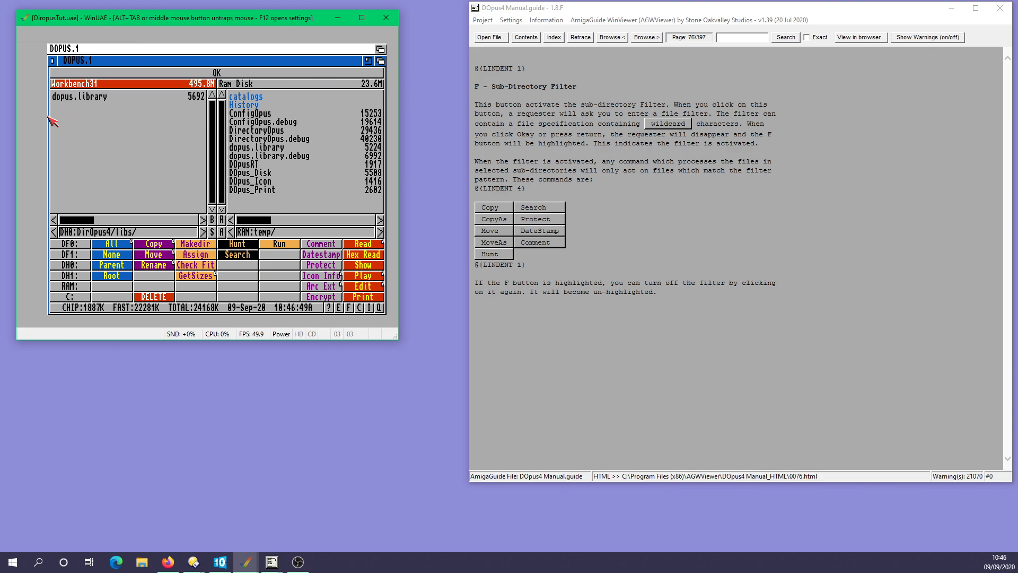
left_click(261, 148)
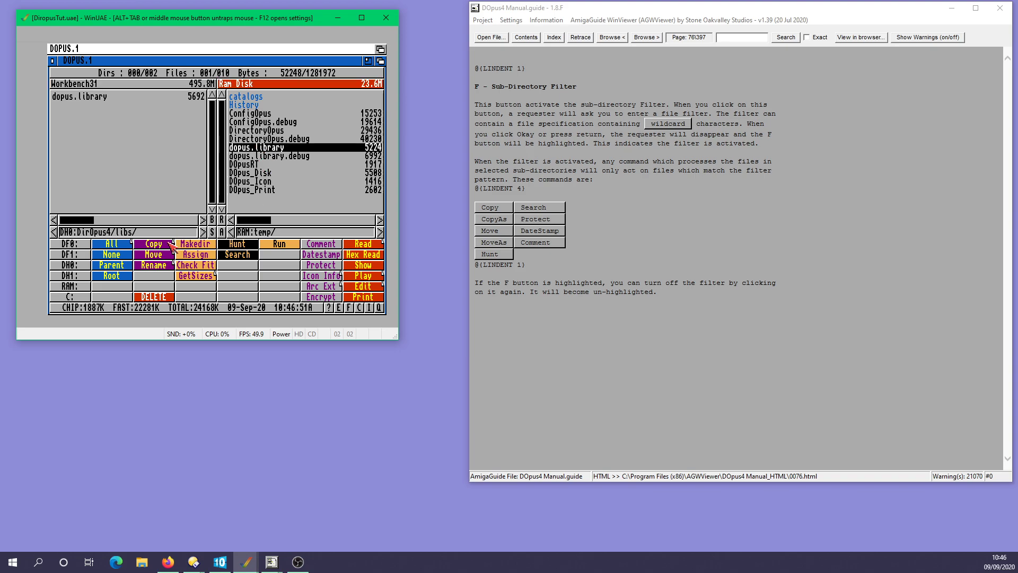
left_click(181, 246)
left_click(112, 214)
Step: Go up to the root of DH0: and view the contents of its Libs directory
left_click(99, 160)
left_click(49, 146)
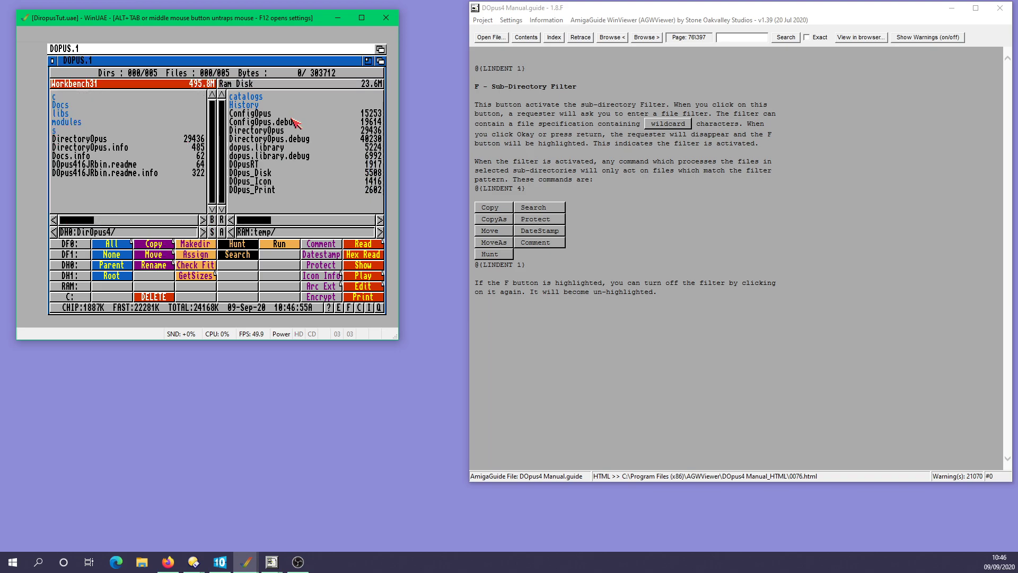
left_click(48, 179)
double_click(69, 157)
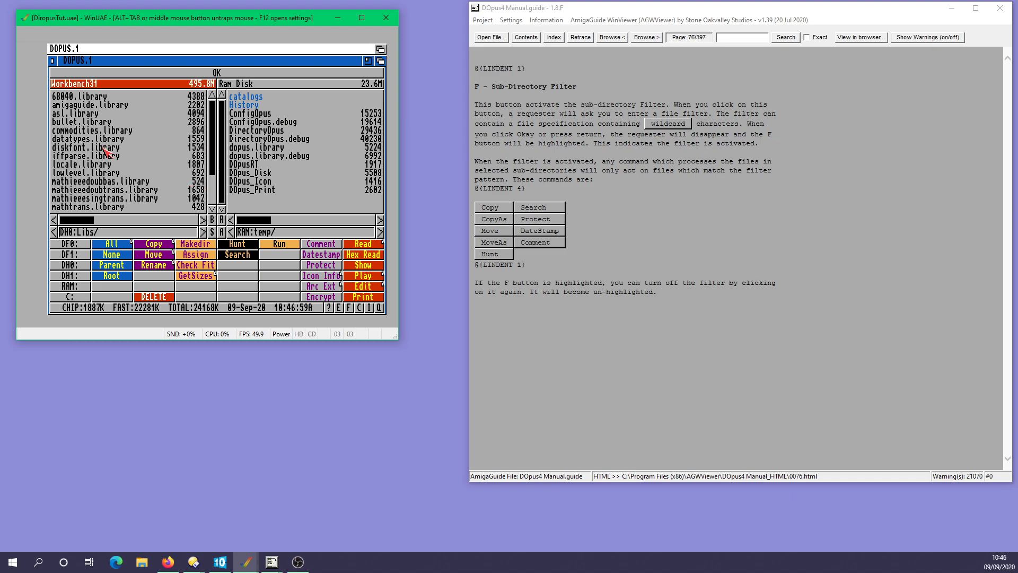
left_click(260, 211)
middle_click(334, 250)
left_click(264, 207)
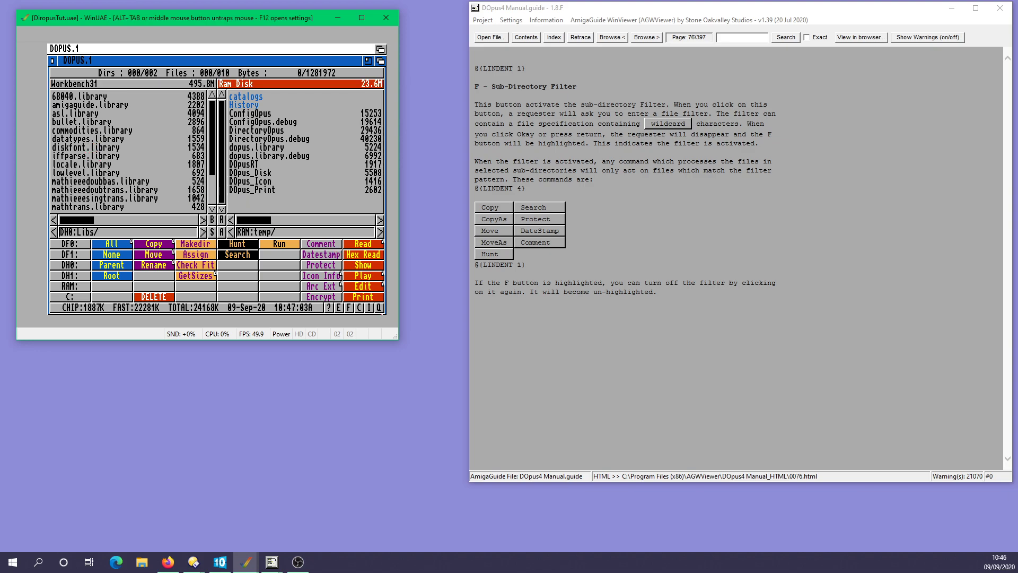
Step: Try to open the configuration program, checking the Workbench screen while it loads
left_click(360, 307)
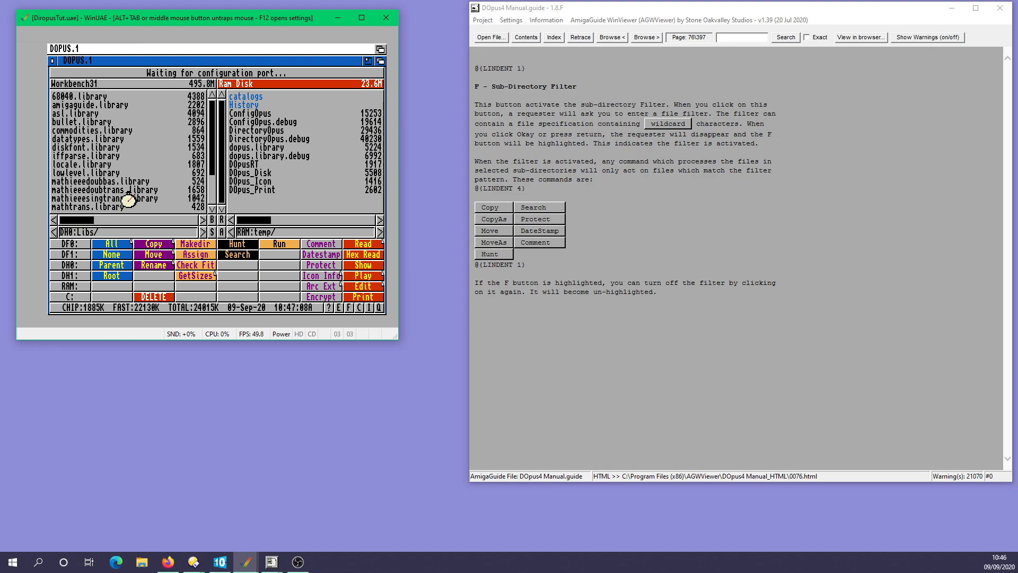
left_click(381, 50)
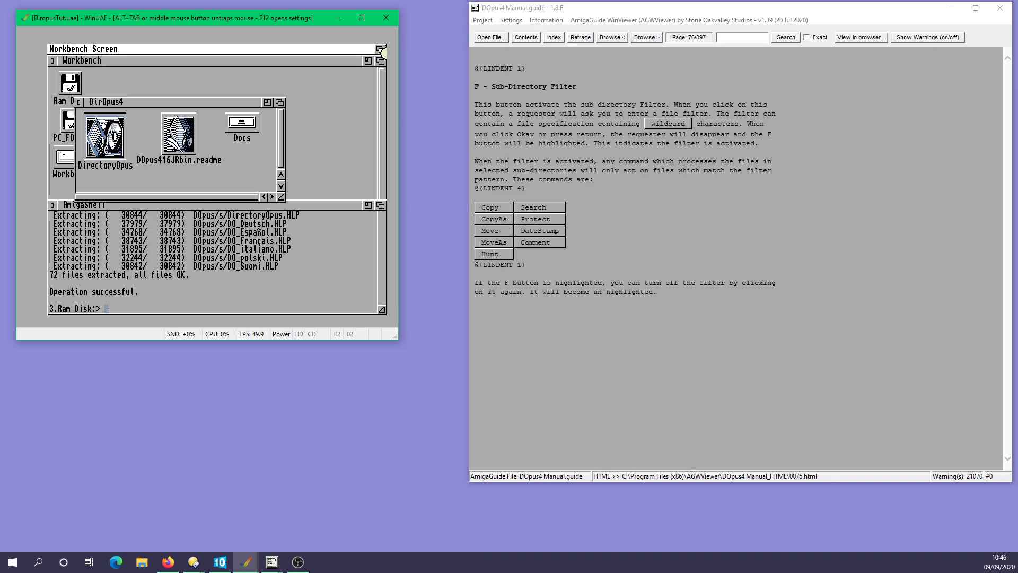
left_click(381, 49)
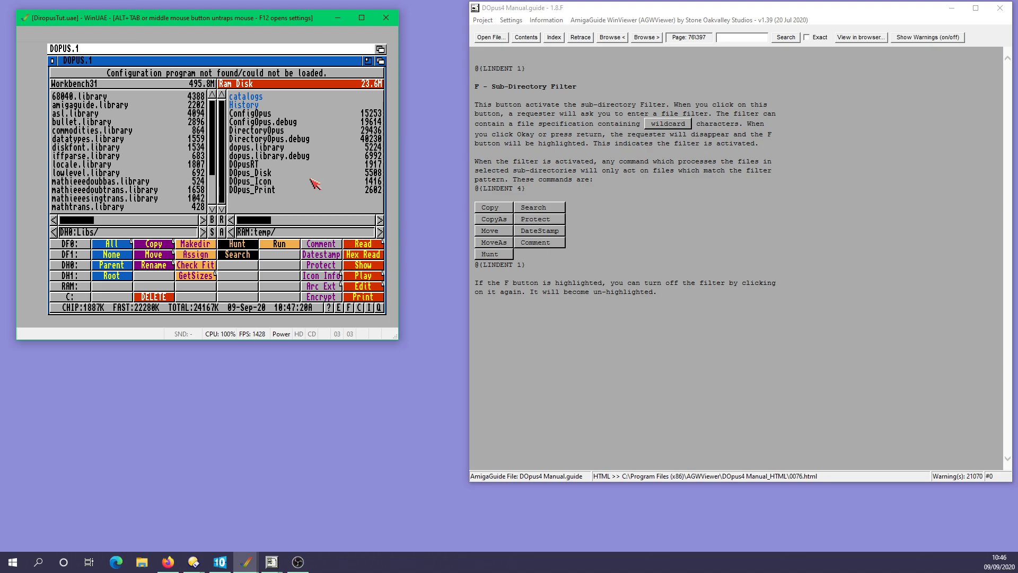
left_click(380, 49)
left_click(380, 50)
left_click(360, 308)
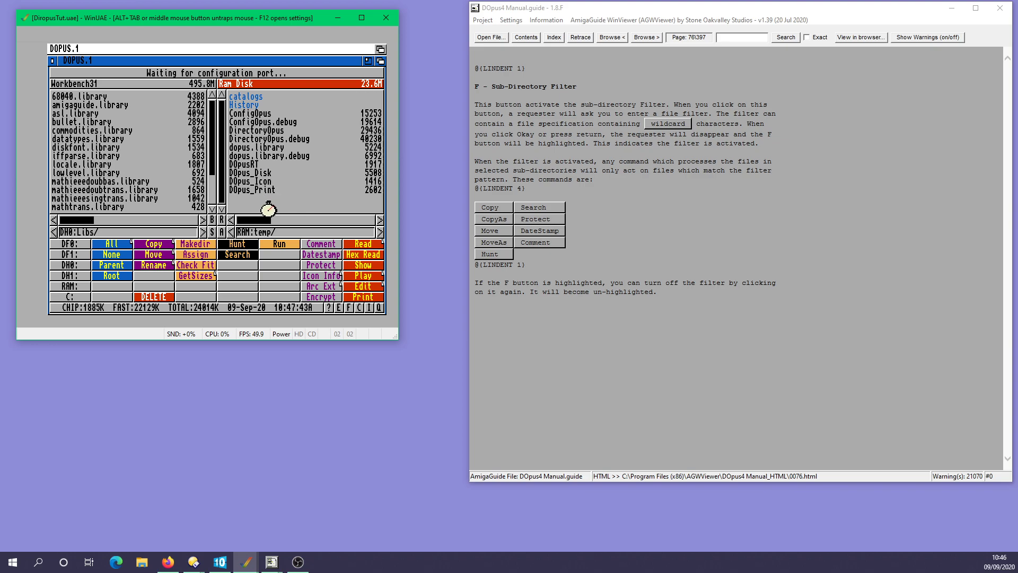
Step: Restart the emulated Amiga and launch DirectoryOpus from the DirOpus4 drawer on Workbench31
middle_click(286, 156)
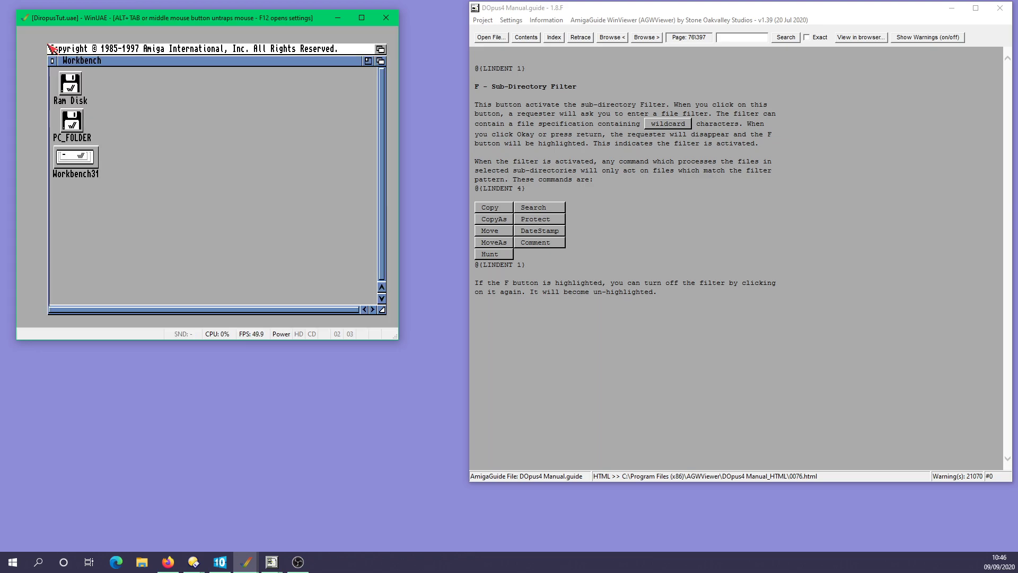
double_click(78, 171)
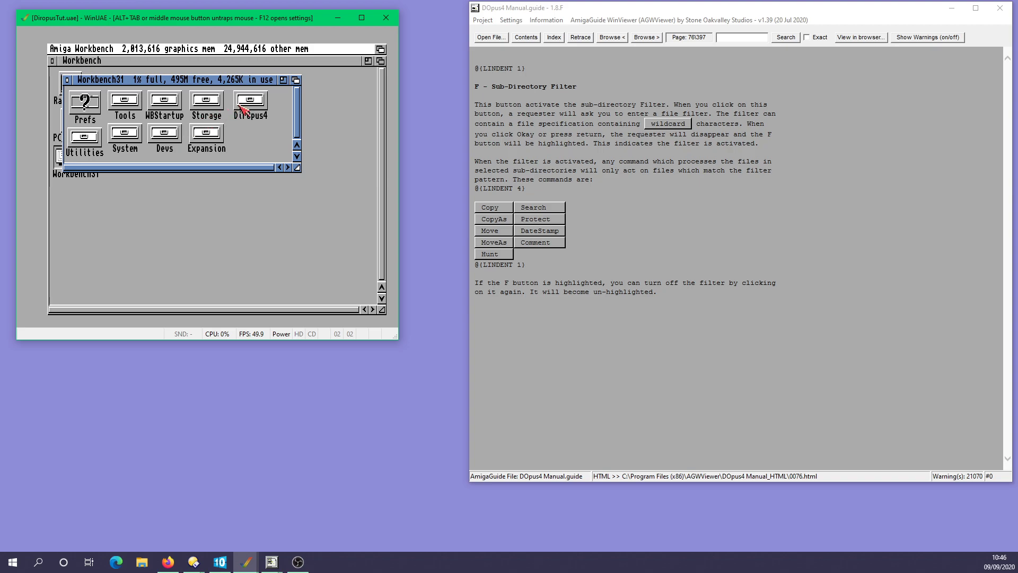
double_click(239, 106)
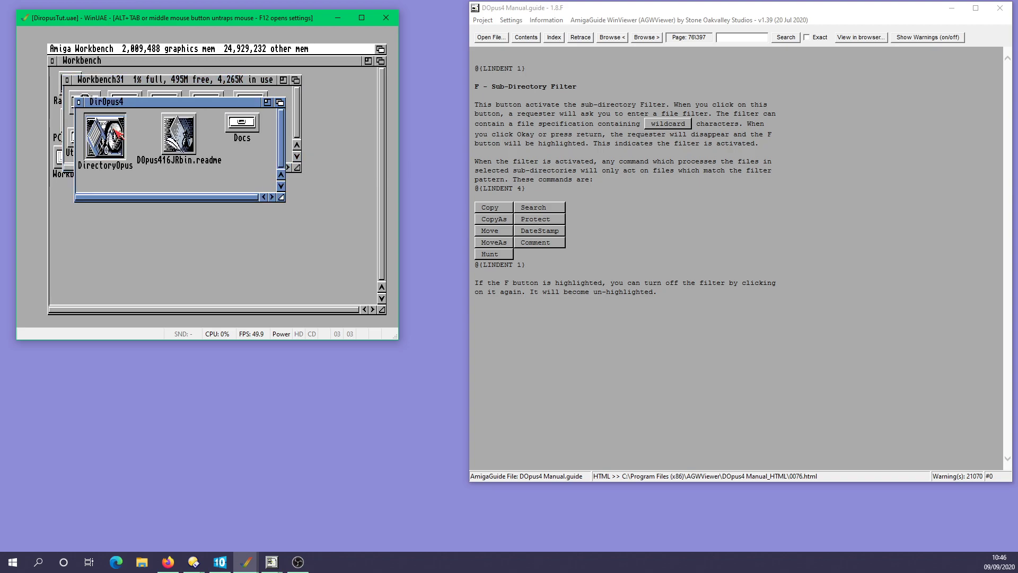
double_click(118, 133)
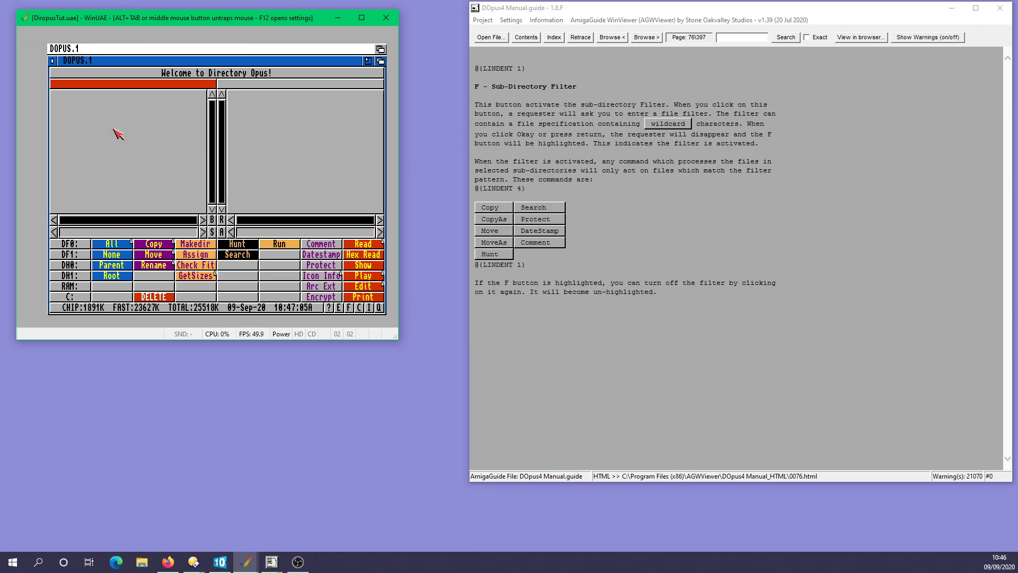
Step: View the Directory Opus version information and close the requester
right_click(77, 47)
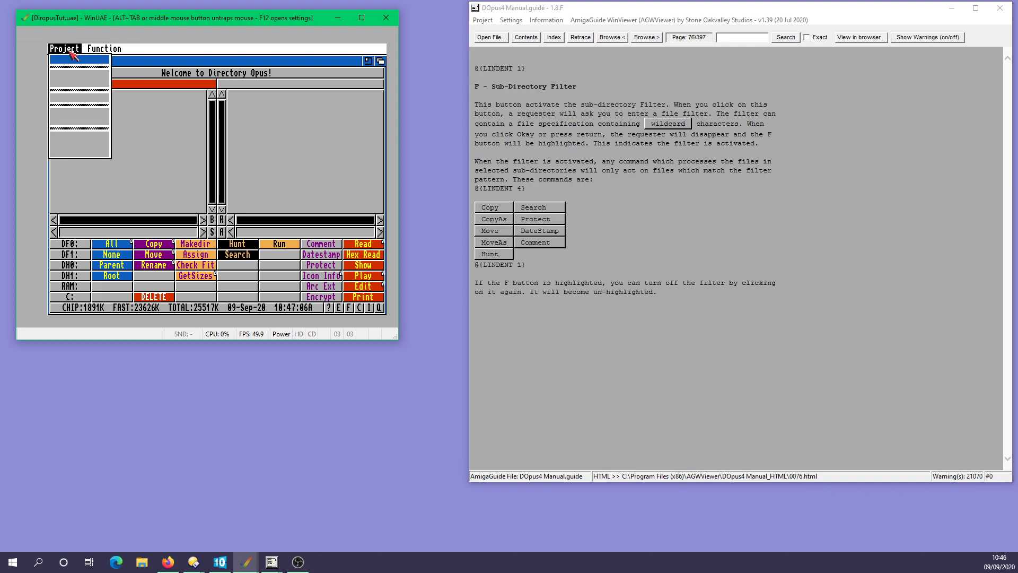
right_click(85, 123)
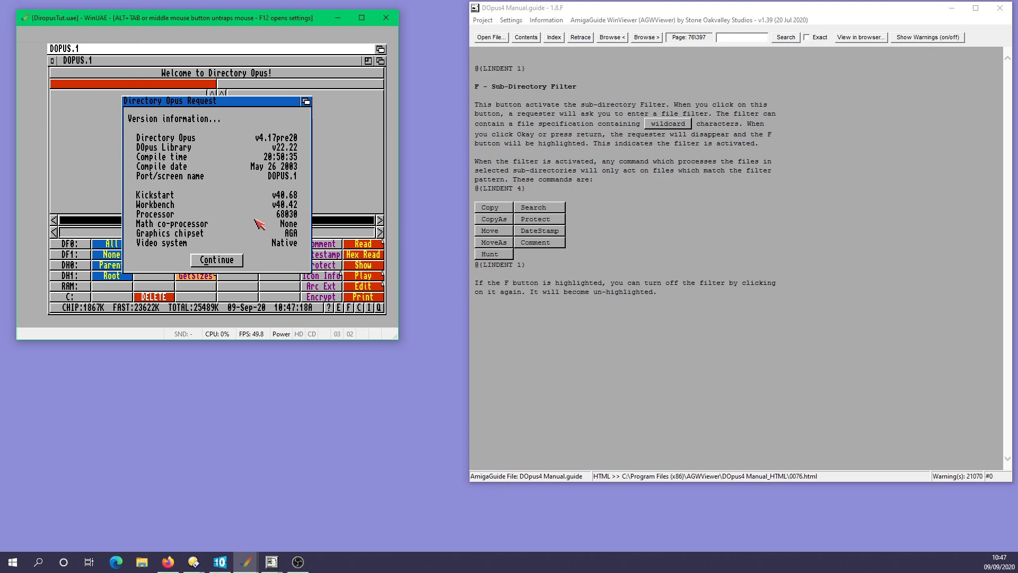
left_click(232, 258)
Step: Check that the configuration editor works by opening an empty button's edit screen, cancelling it and leaving with Use
left_click(360, 308)
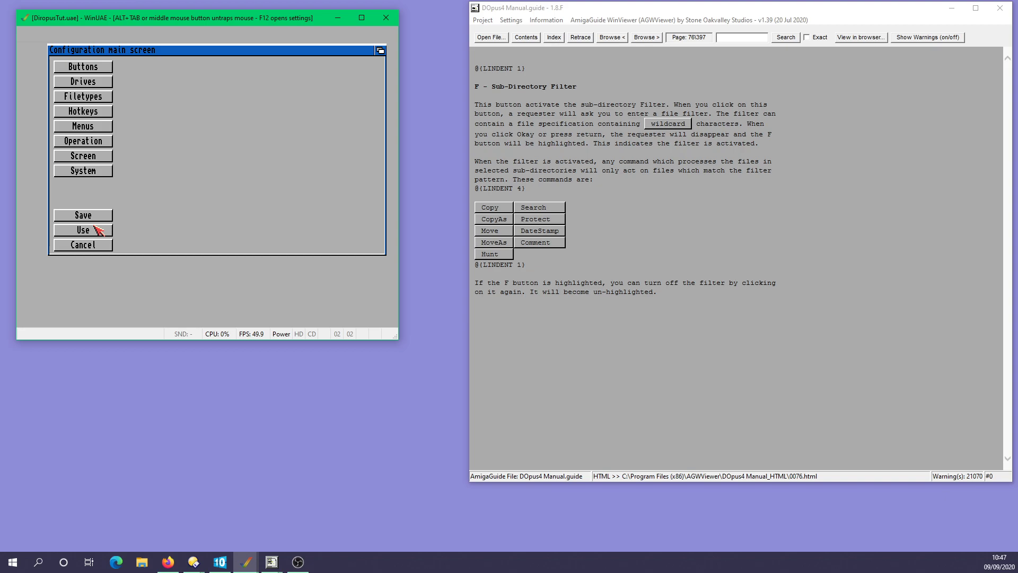
left_click(97, 69)
left_click(297, 189)
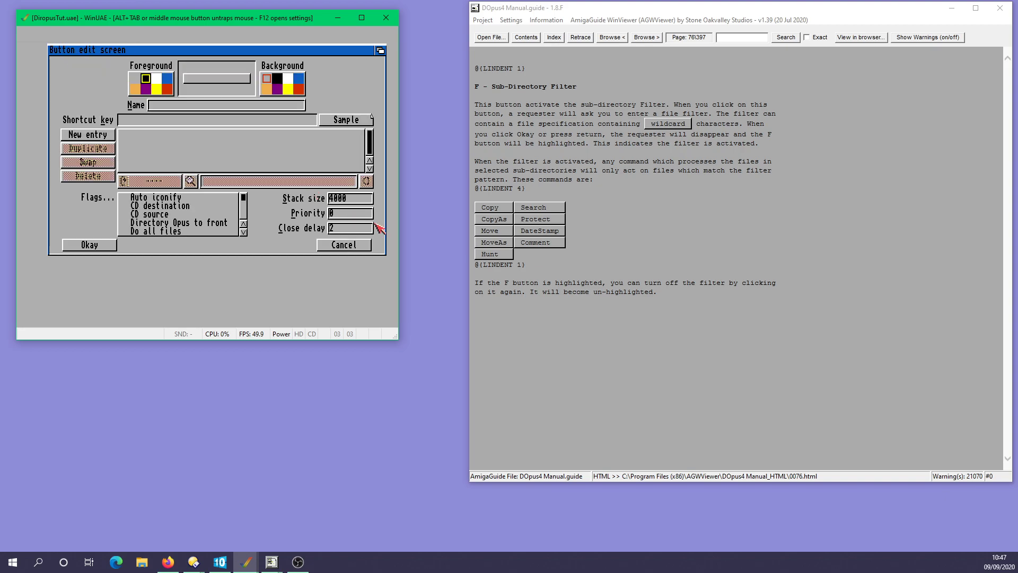
left_click(356, 243)
left_click(265, 247)
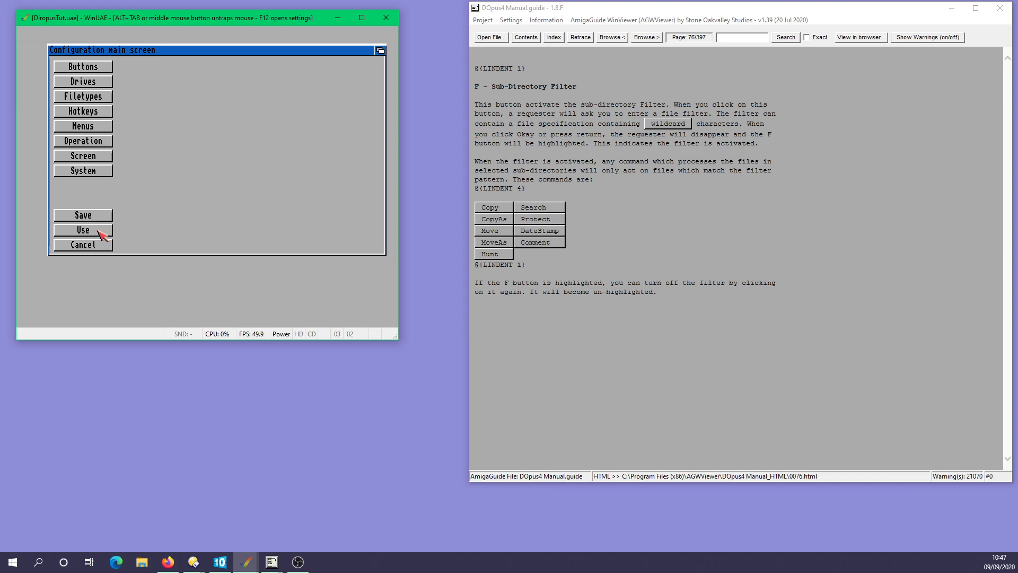
left_click(100, 232)
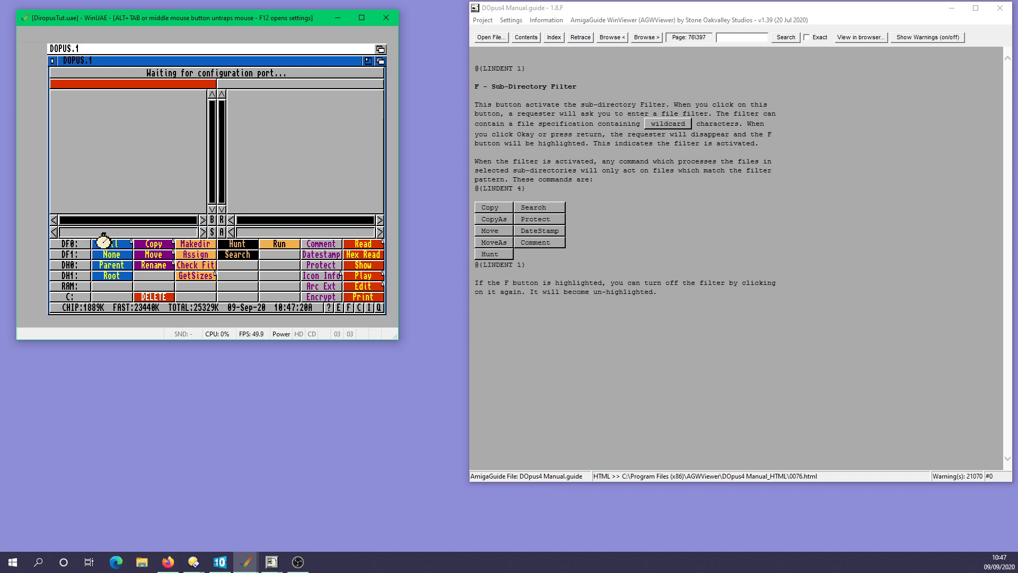
Step: List PC_FOLDER and the Ram Disk in the two file listers and create a directory named temp in RAM:
left_click(82, 275)
left_click(248, 197)
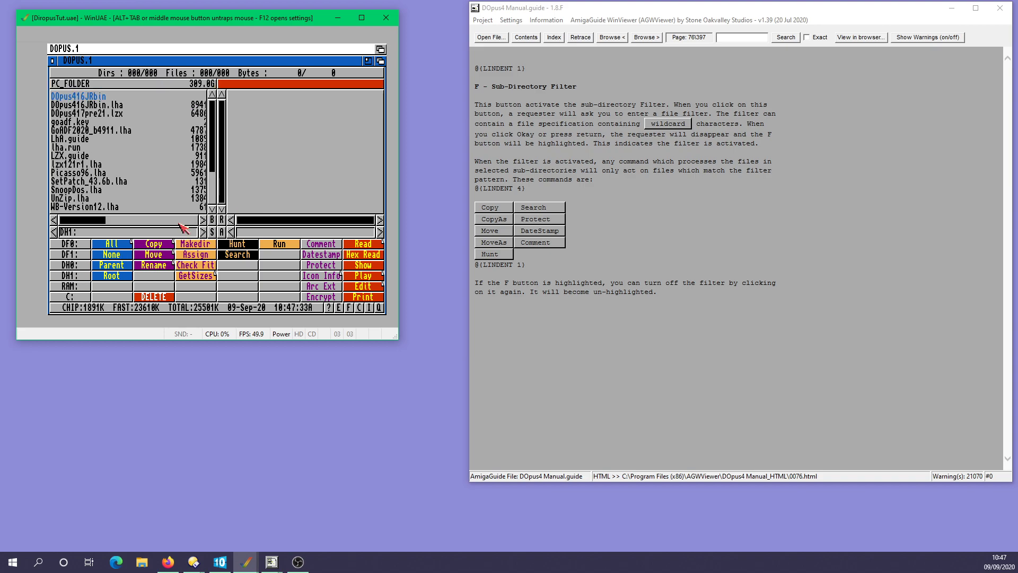
left_click(78, 284)
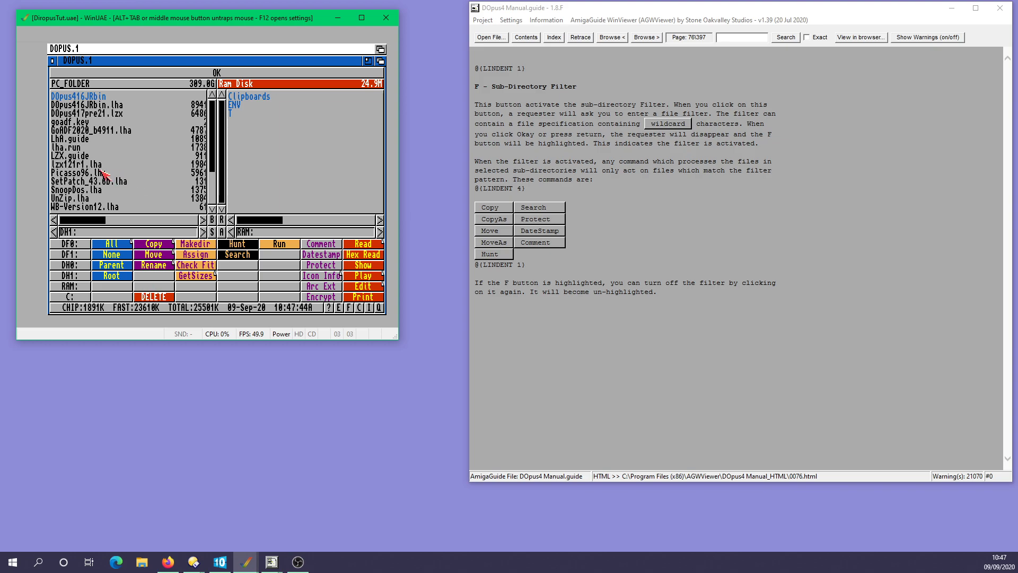
left_click(206, 248)
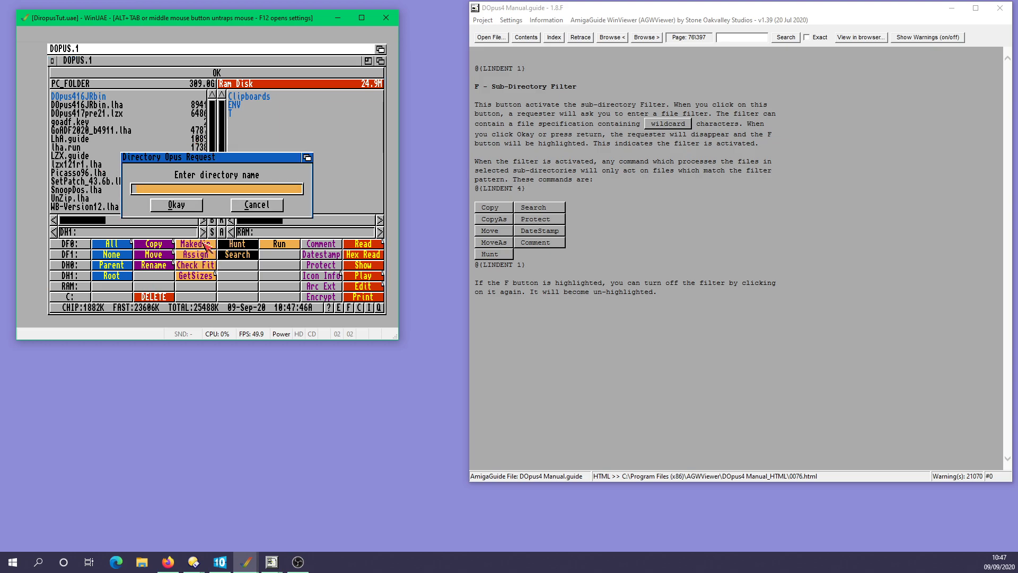
key("Return")
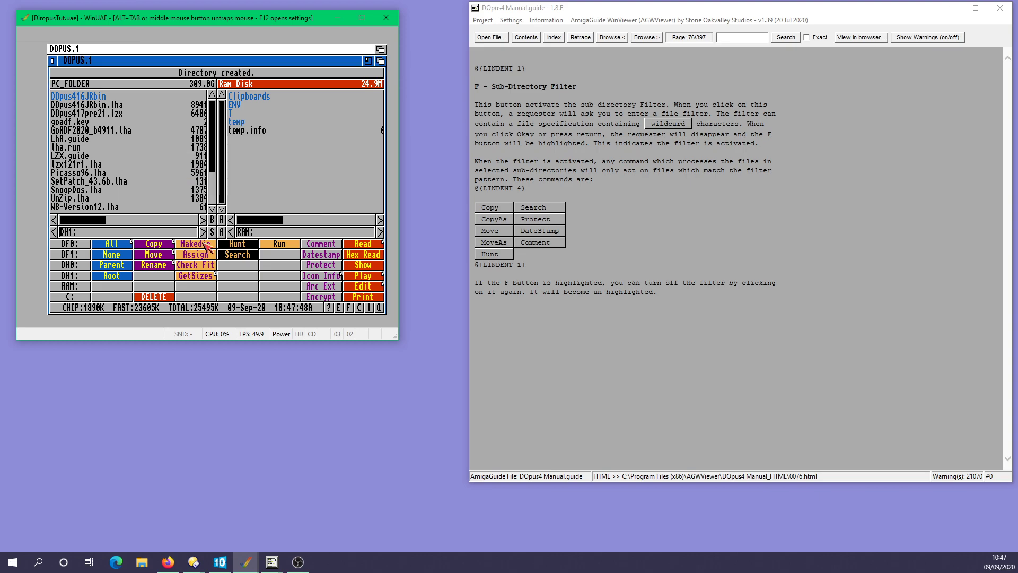
Step: Extract the Picasso96.lha archive from PC_FOLDER into RAM:temp/
left_click(83, 172)
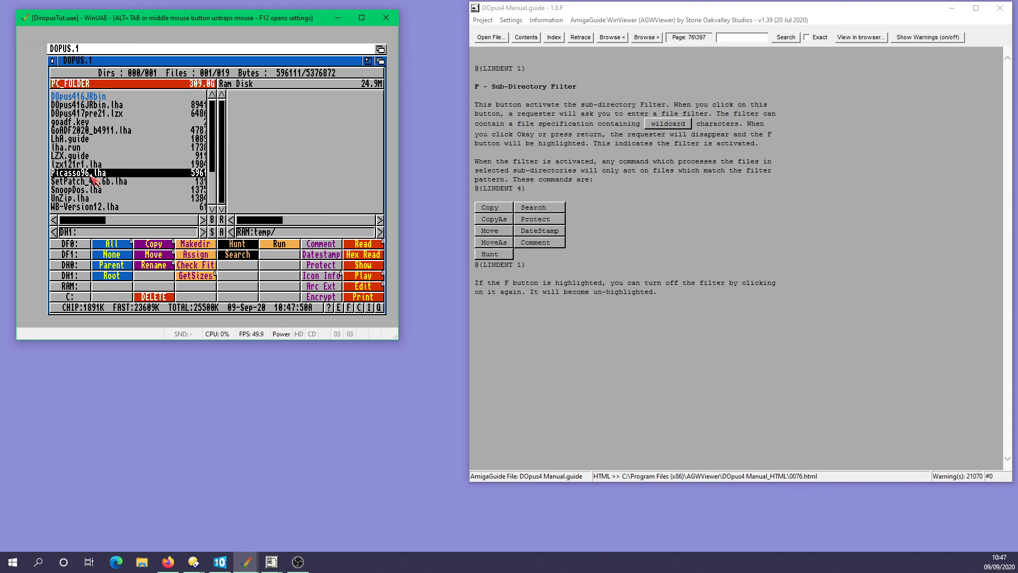
left_click(312, 286)
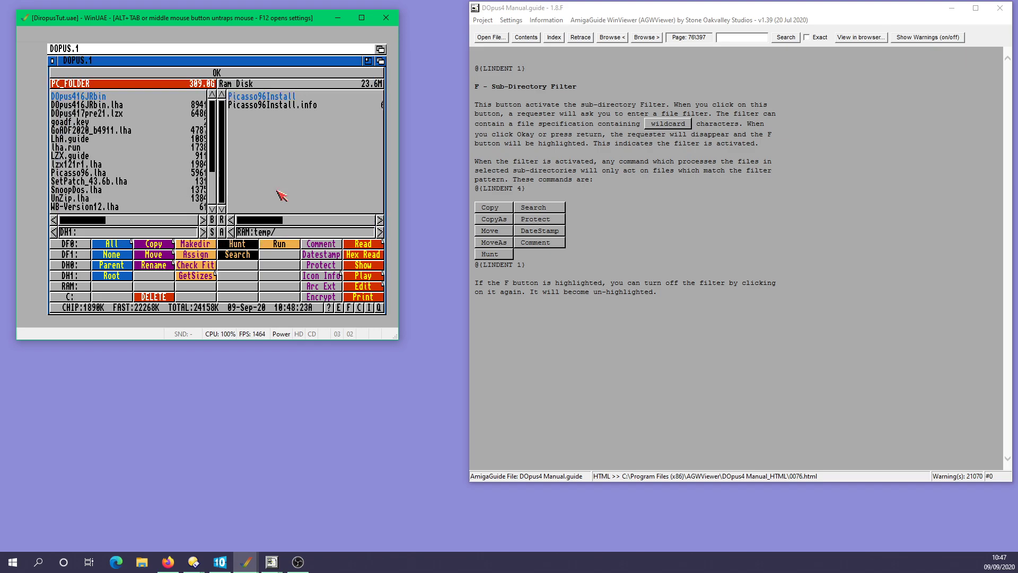
left_click(282, 191)
Step: Switch to the Workbench screen and launch the Picasso96 installer from the Picasso96Install drawer unpacked in the Ram Disk's temp drawer
key("super+m")
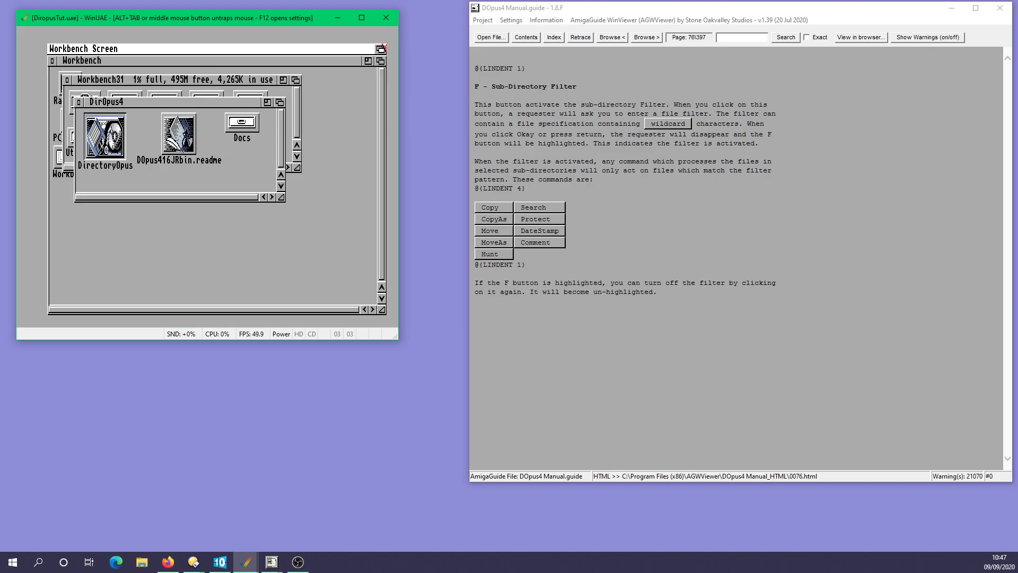
left_click(65, 77)
double_click(66, 78)
double_click(100, 125)
double_click(102, 125)
double_click(106, 152)
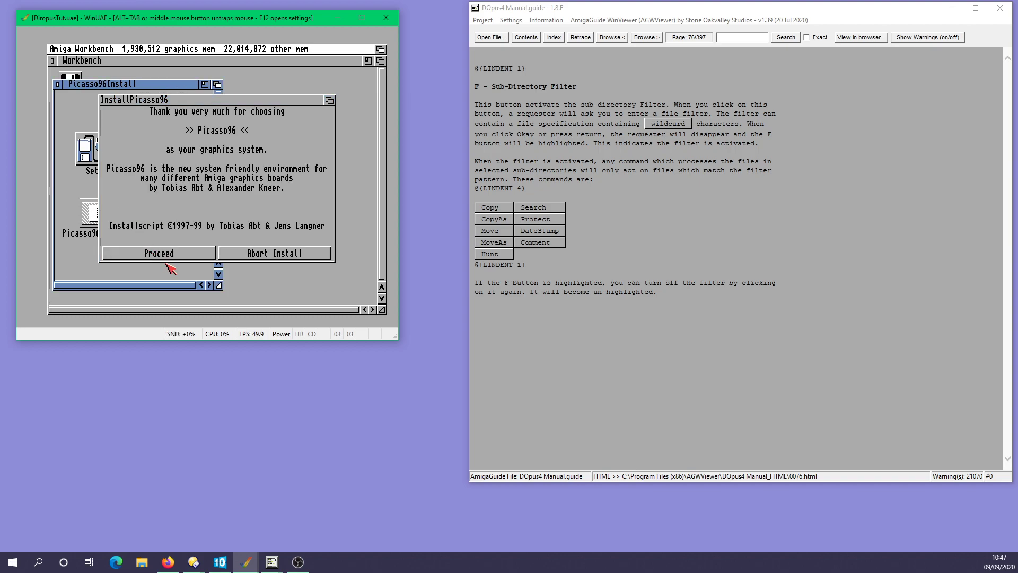
Step: Set up the Picasso96 installation as First Install in Expert User mode, installing for real with no logging
left_click(164, 254)
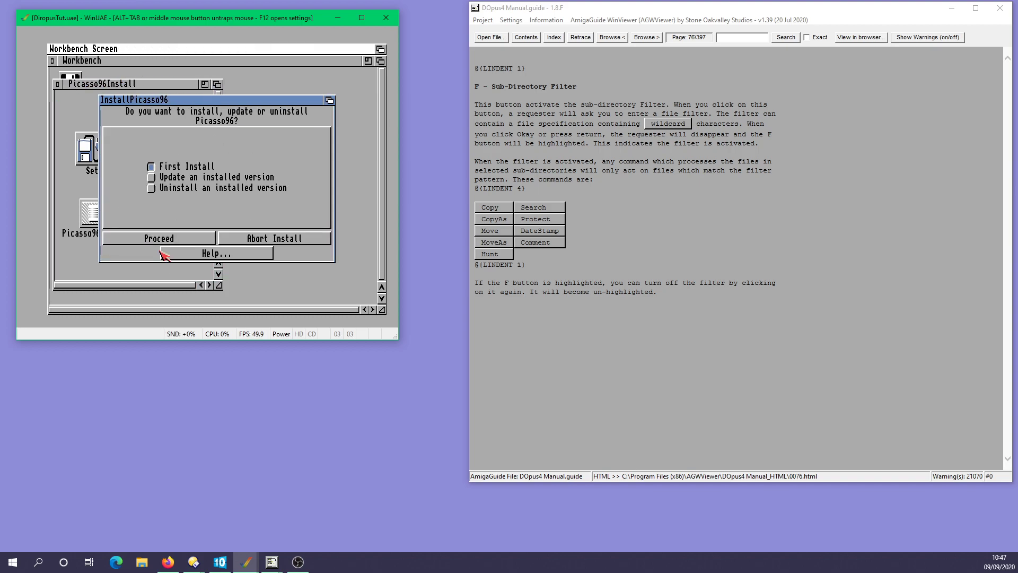
left_click(196, 239)
left_click(121, 198)
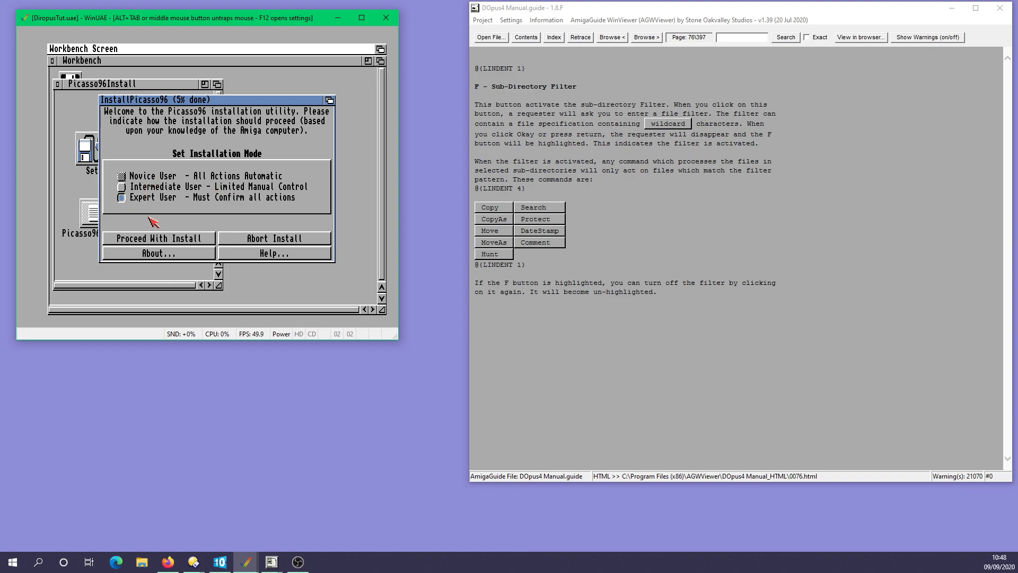
left_click(178, 241)
left_click(169, 238)
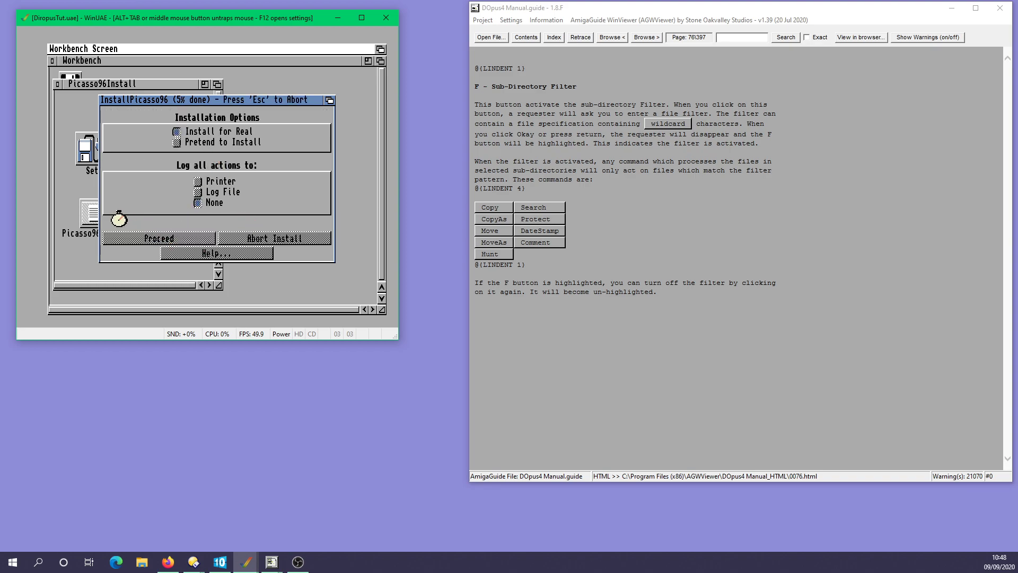
Step: Proceed past the Picasso96 notices, decline reading the manual and choose uaegfx as the graphics board
left_click(169, 251)
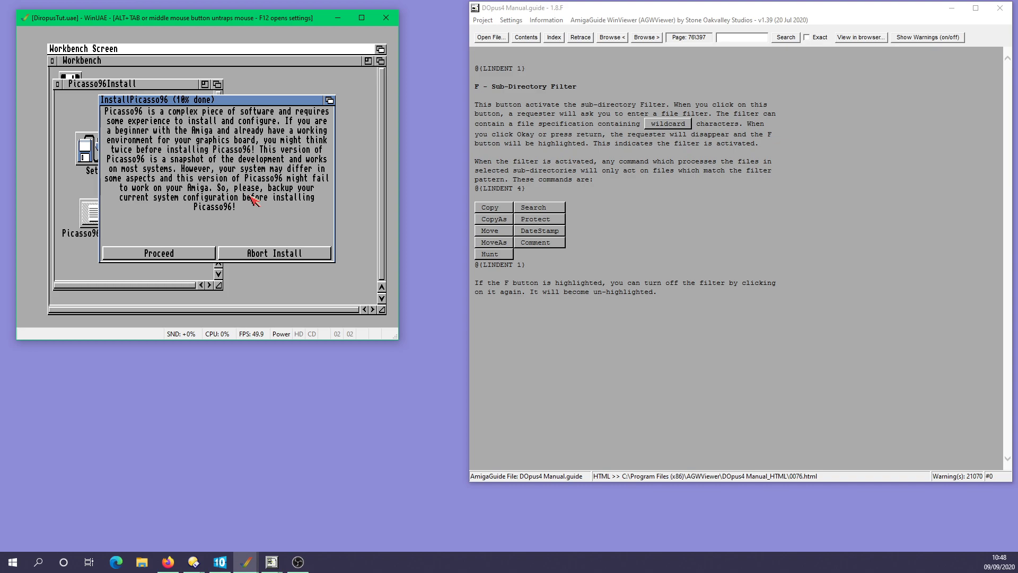
left_click(178, 252)
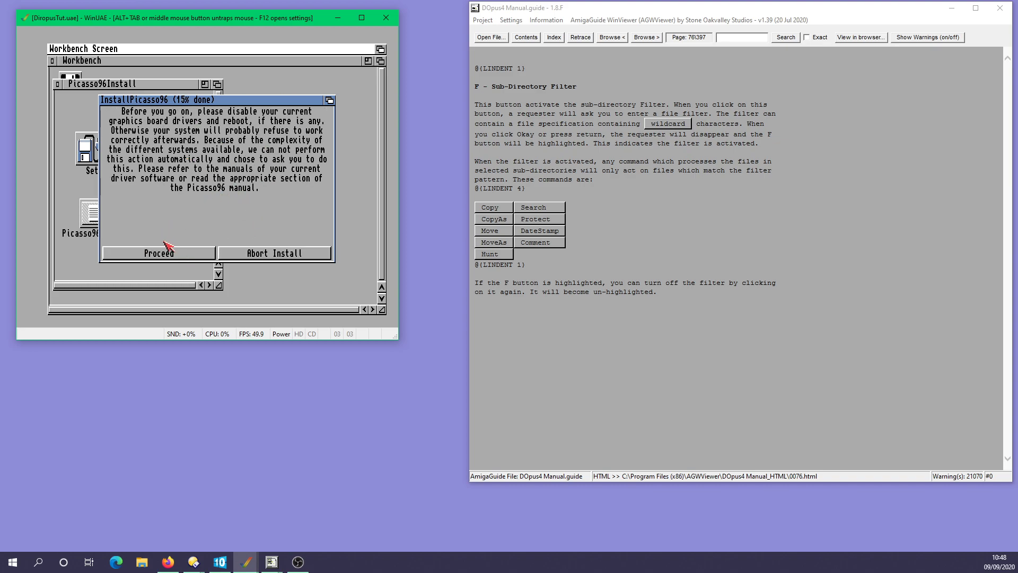
left_click(171, 253)
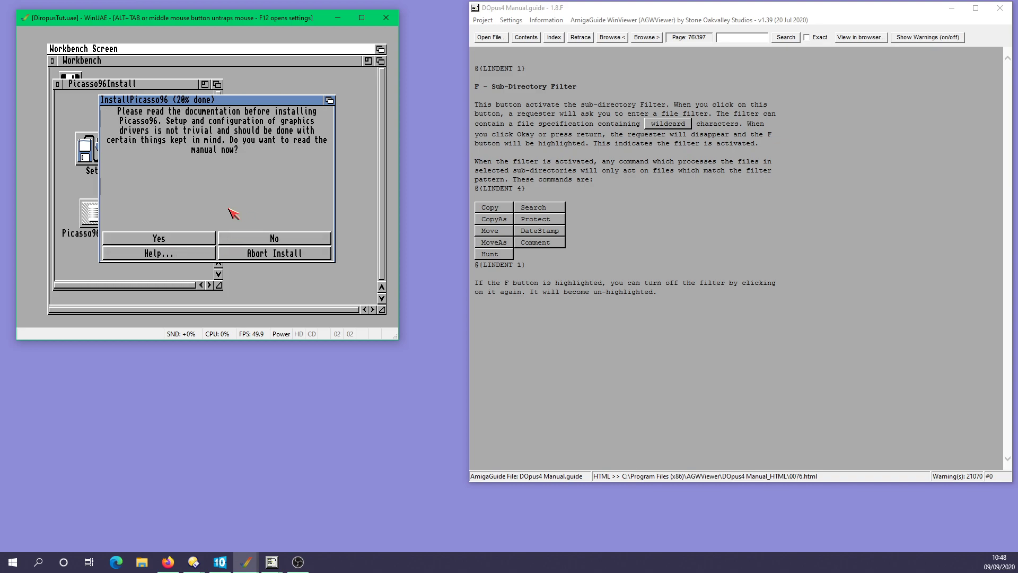
left_click(238, 241)
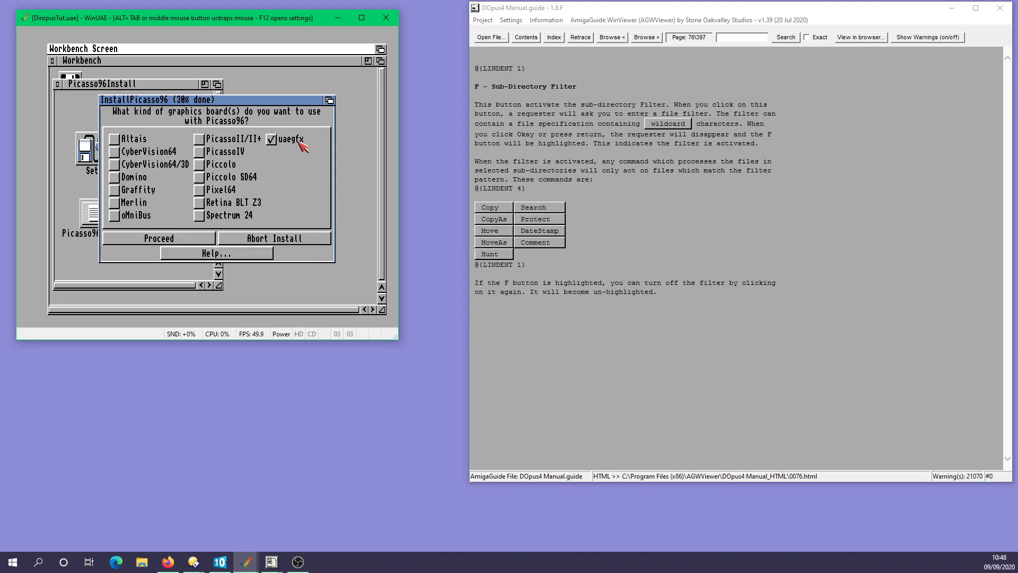
left_click(182, 240)
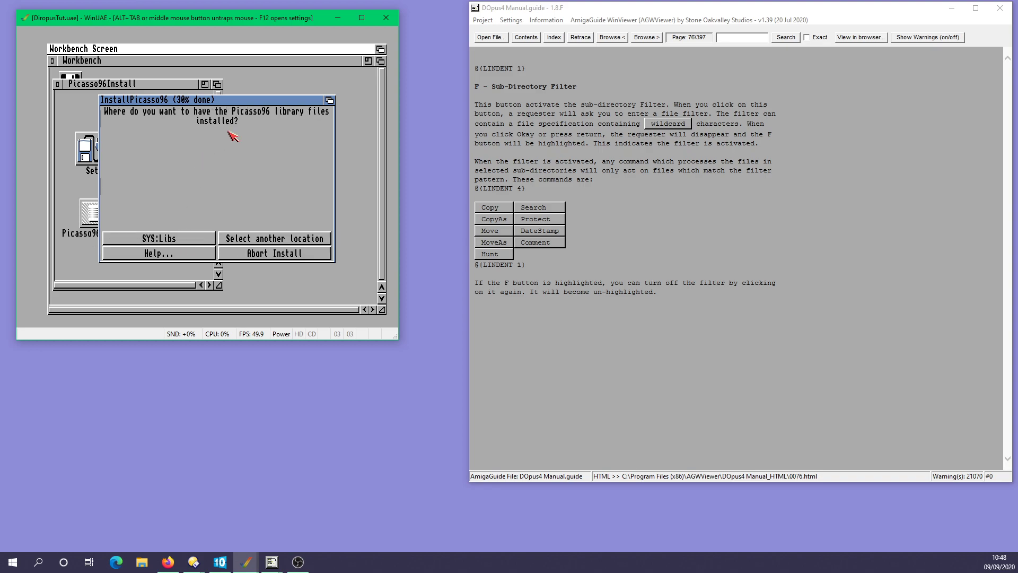
Step: Accept the default Picasso96 destinations, including SYS:Libs, SYS:Devs/Monitors and SYS:Devs/Picasso96Settings
left_click(182, 241)
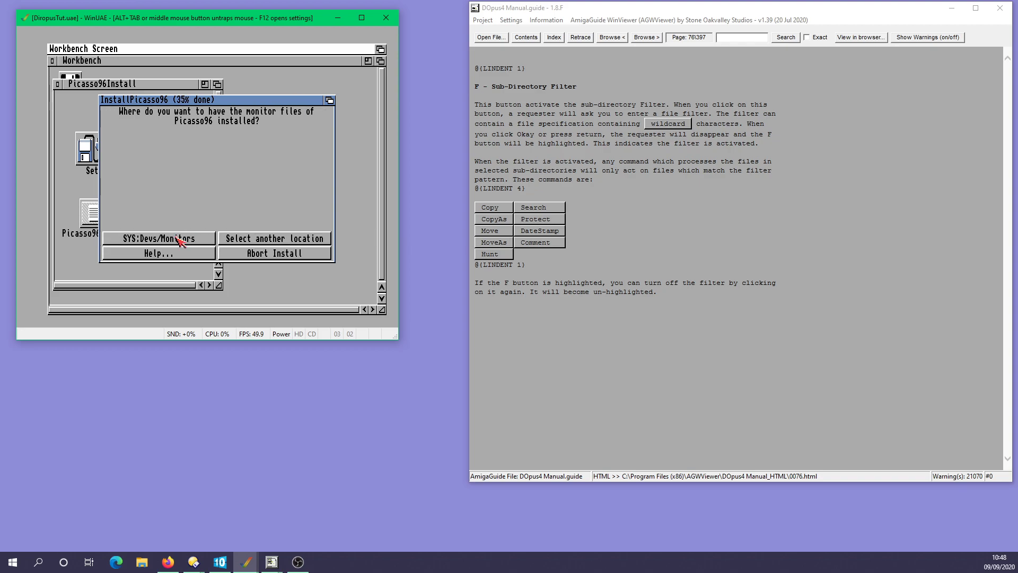
left_click(181, 241)
left_click(180, 241)
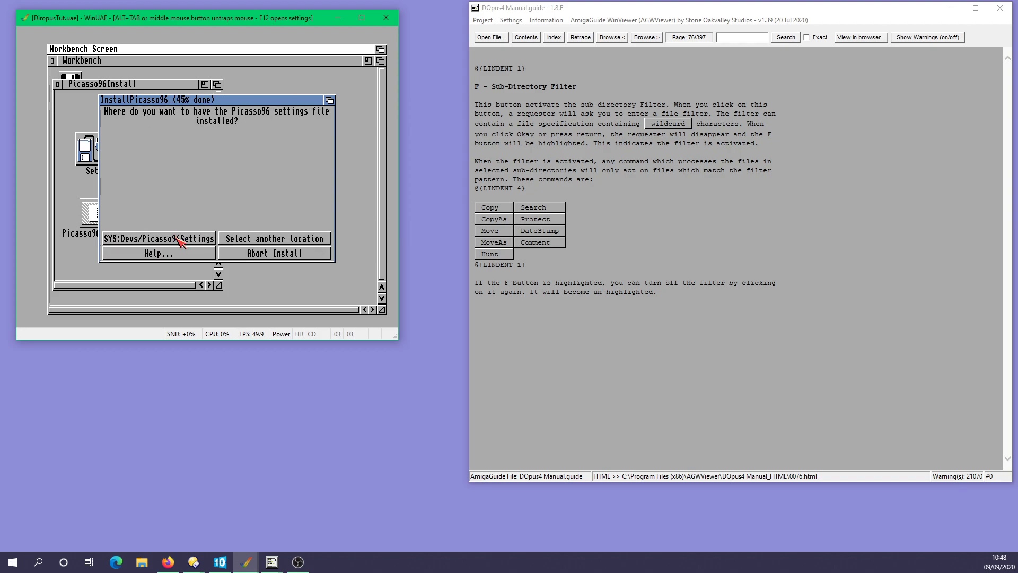
left_click(193, 242)
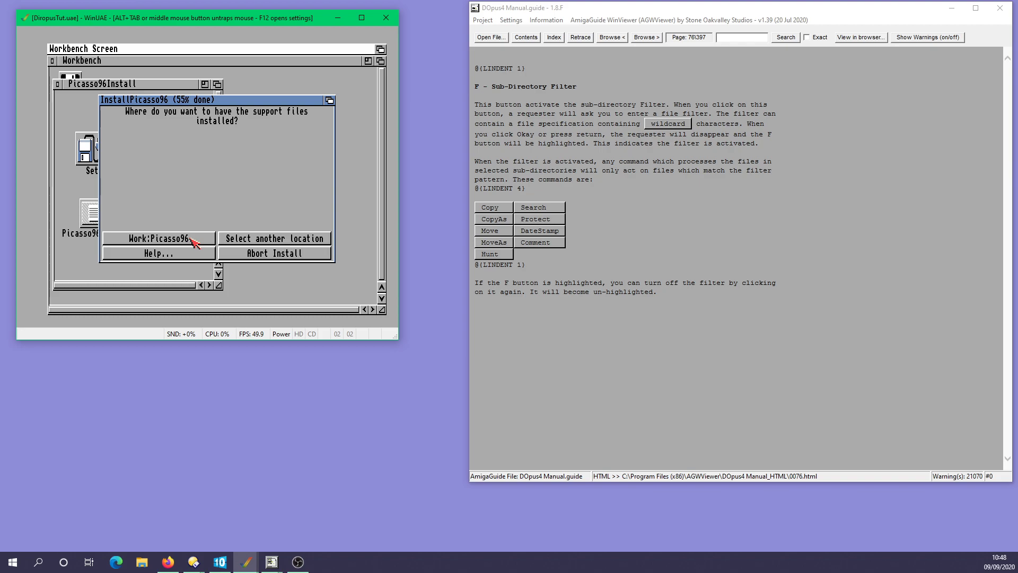
Step: Choose Workbench31:Tools as the location for the Picasso96 support files
left_click(245, 241)
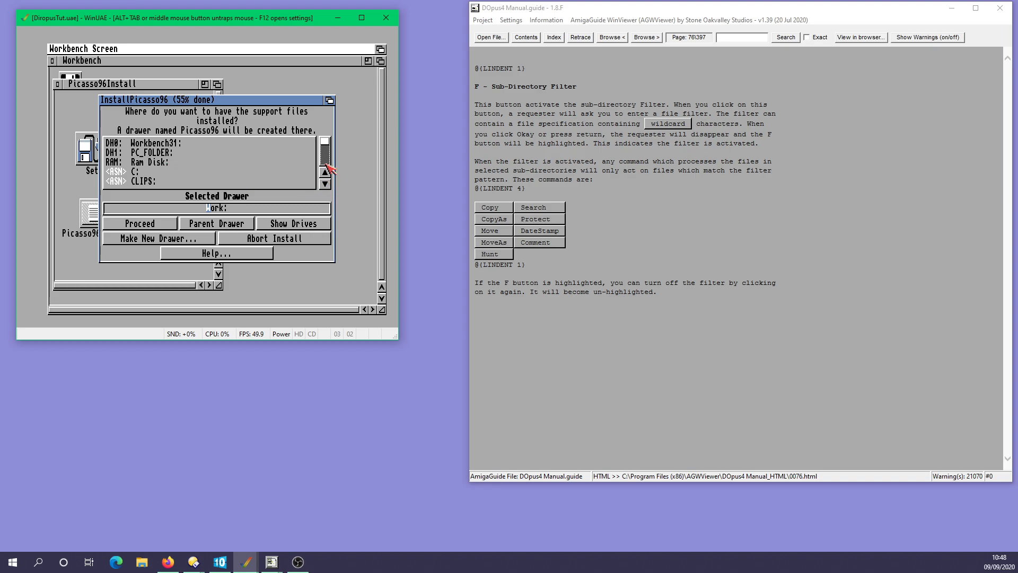
left_click(158, 144)
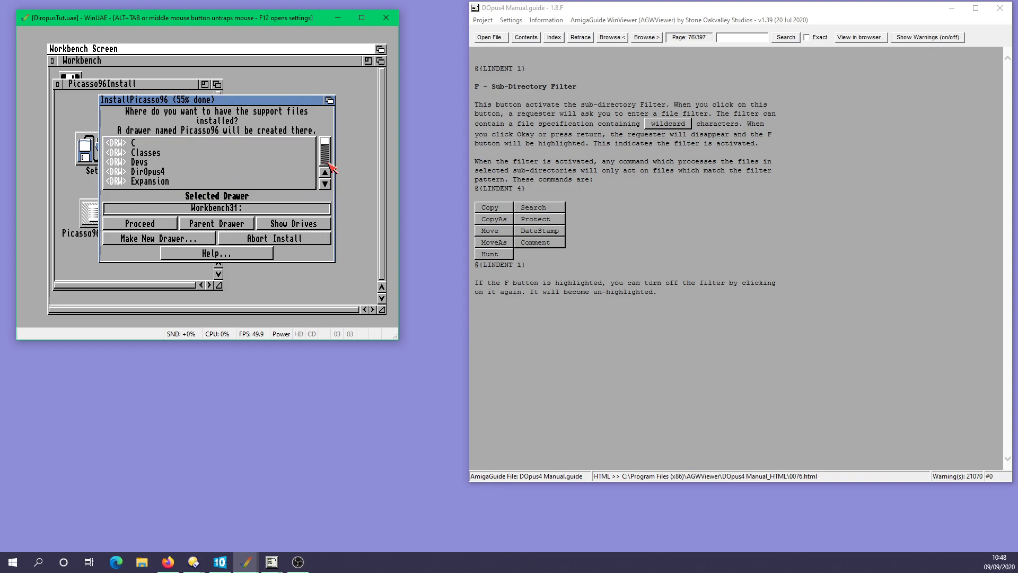
left_click(325, 164)
left_click(328, 162)
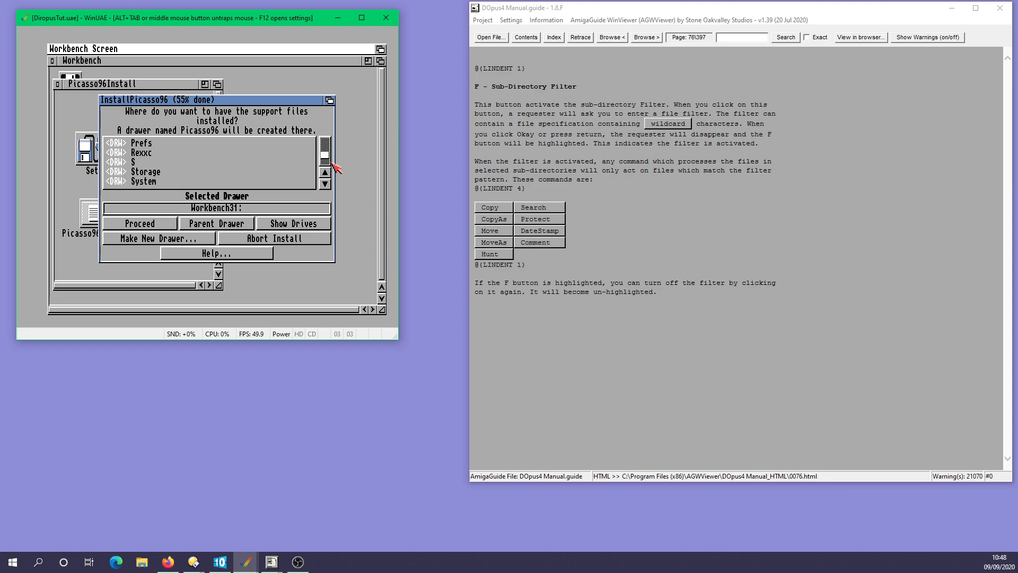
left_click(325, 183)
left_click(326, 183)
left_click(154, 172)
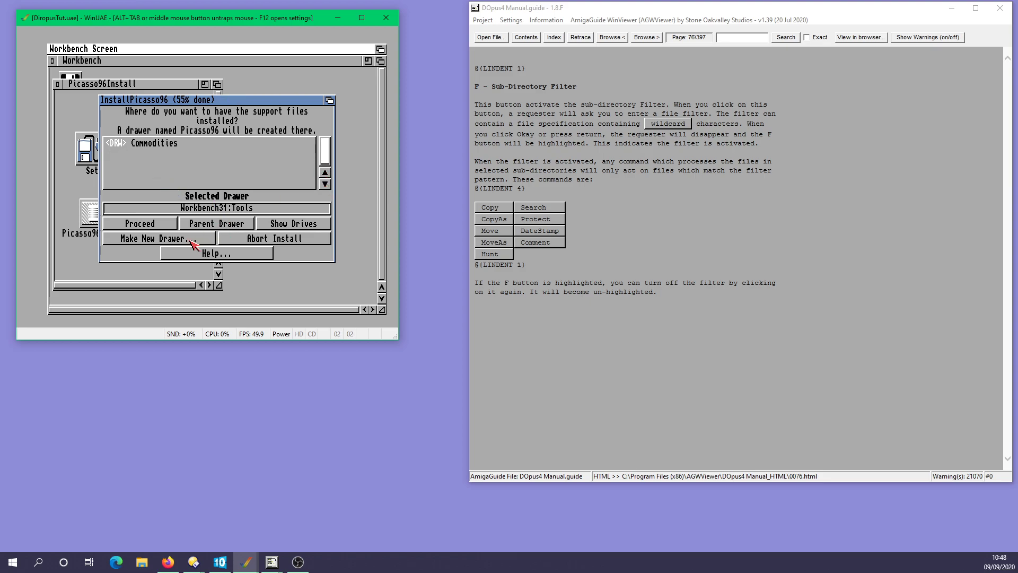
left_click(163, 225)
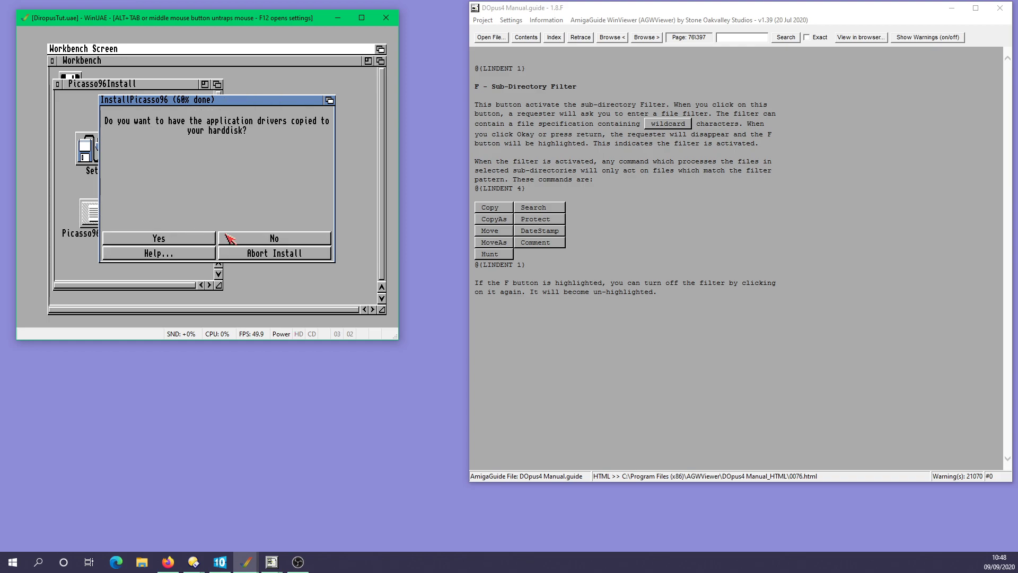
Step: Have the application drivers copied to the hard disk and decline starting P96_PrinterPatch at boot-up
left_click(175, 237)
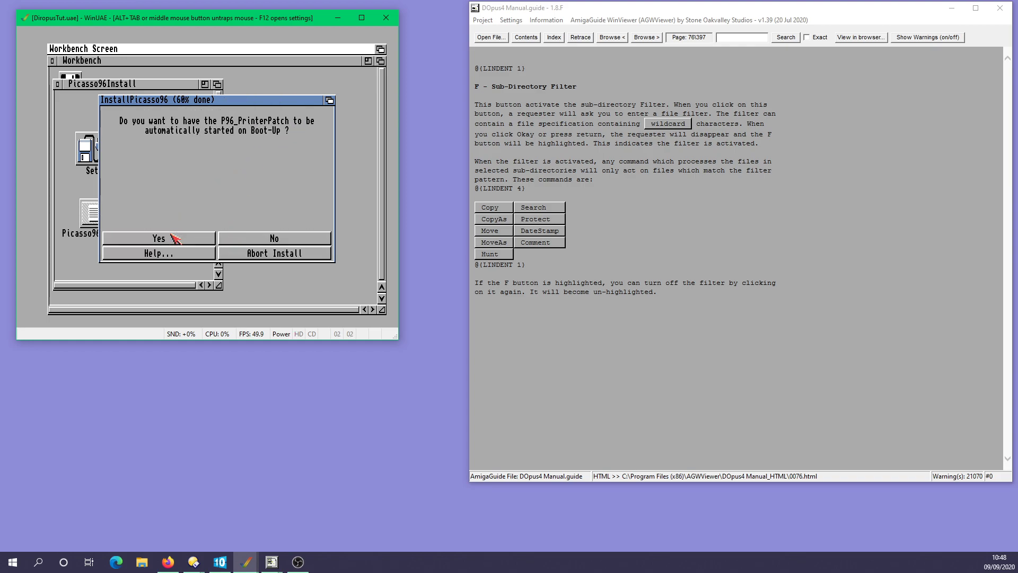
left_click(272, 238)
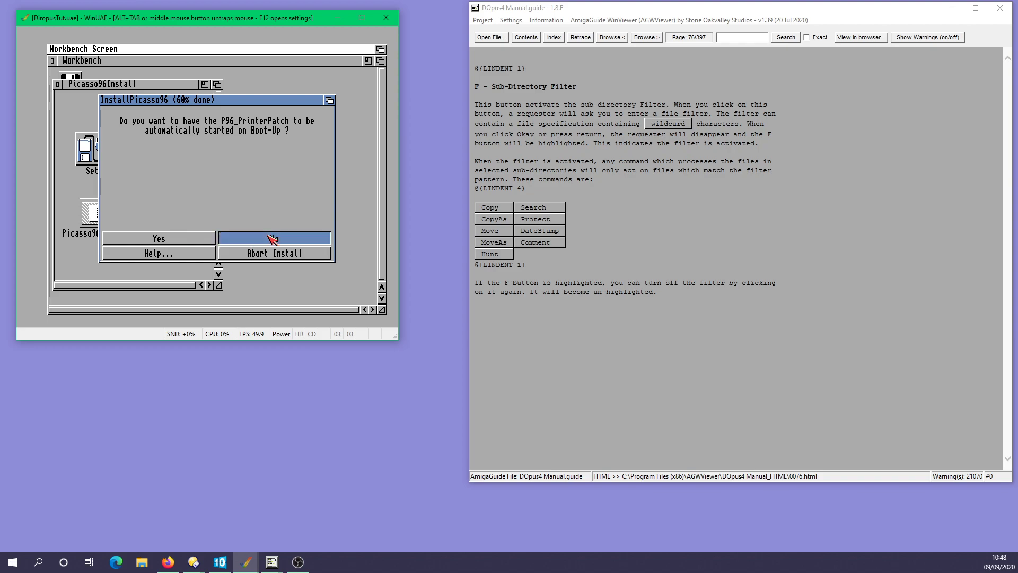
left_click(180, 236)
left_click(183, 251)
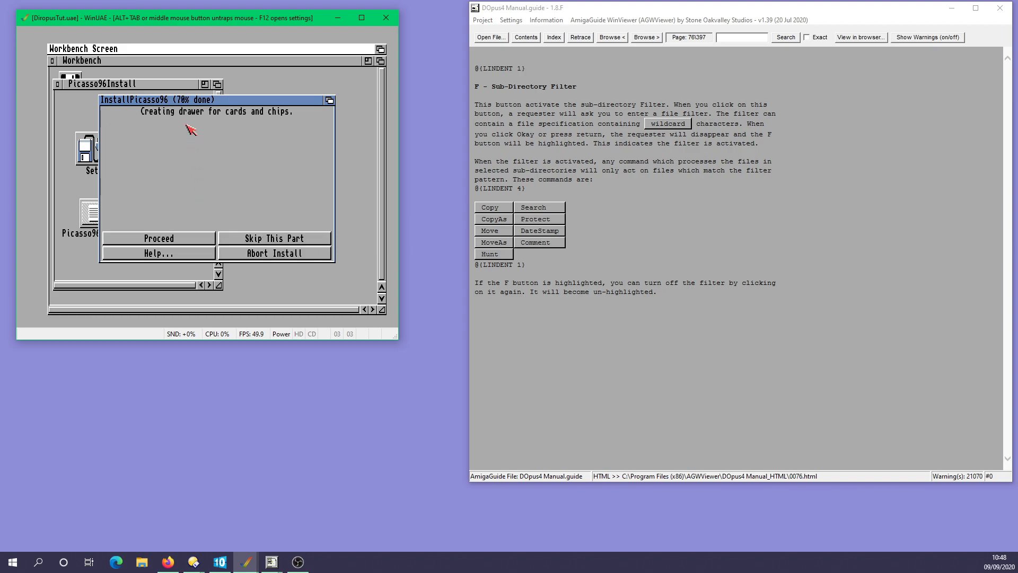
Step: Approve creating the cards and chips drawer and copying the Picasso96 libraries and remaining files to their destinations
left_click(180, 237)
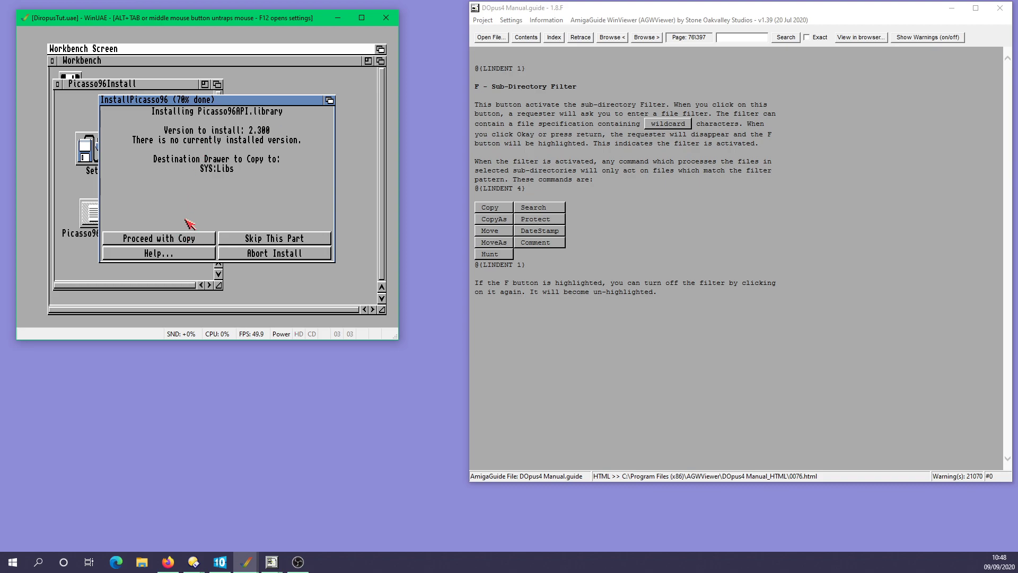
left_click(192, 240)
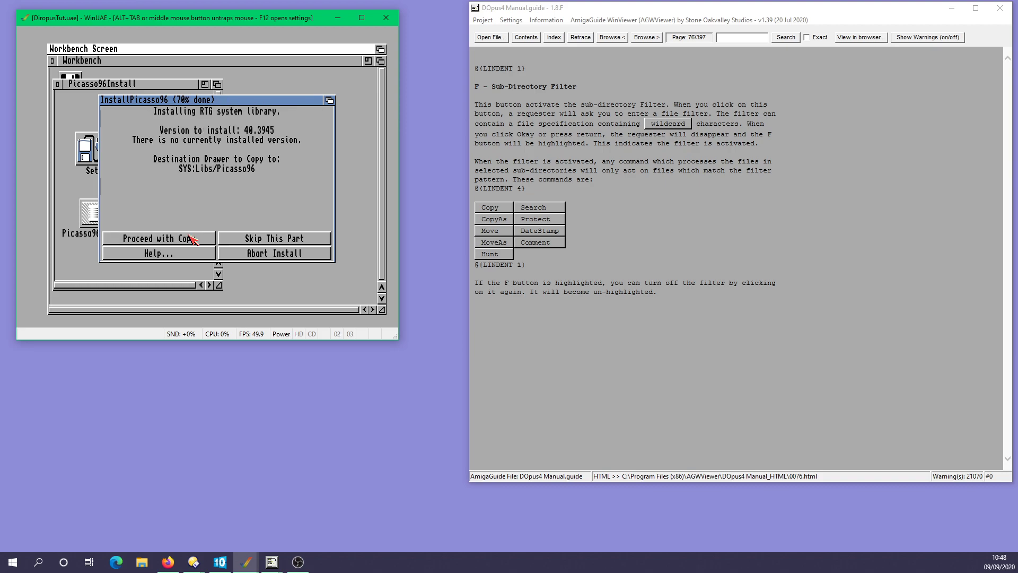
left_click(192, 239)
left_click(192, 240)
left_click(191, 242)
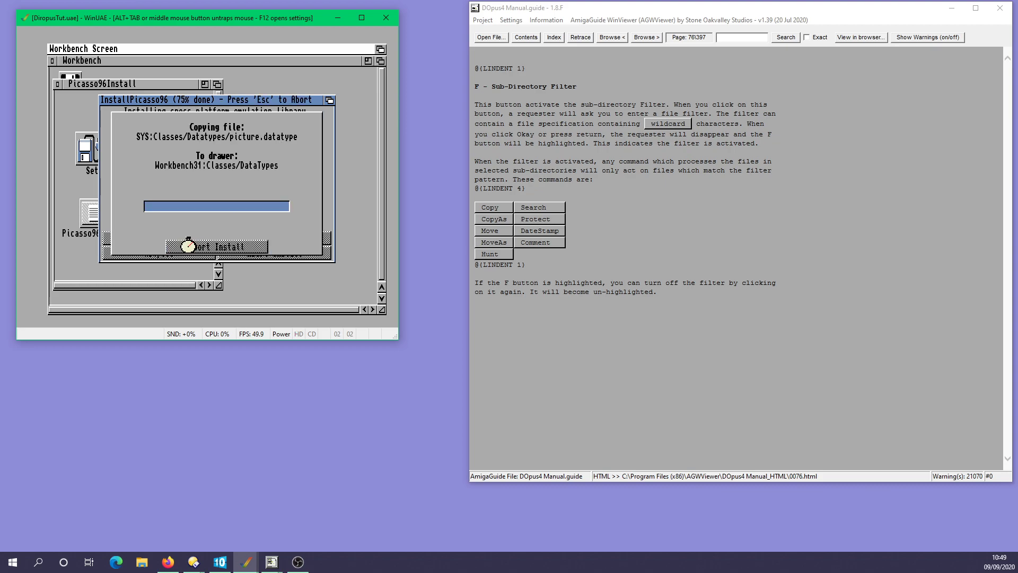
left_click(191, 241)
left_click(192, 241)
left_click(192, 241)
left_click(192, 241)
left_click(192, 241)
left_click(192, 241)
left_click(191, 241)
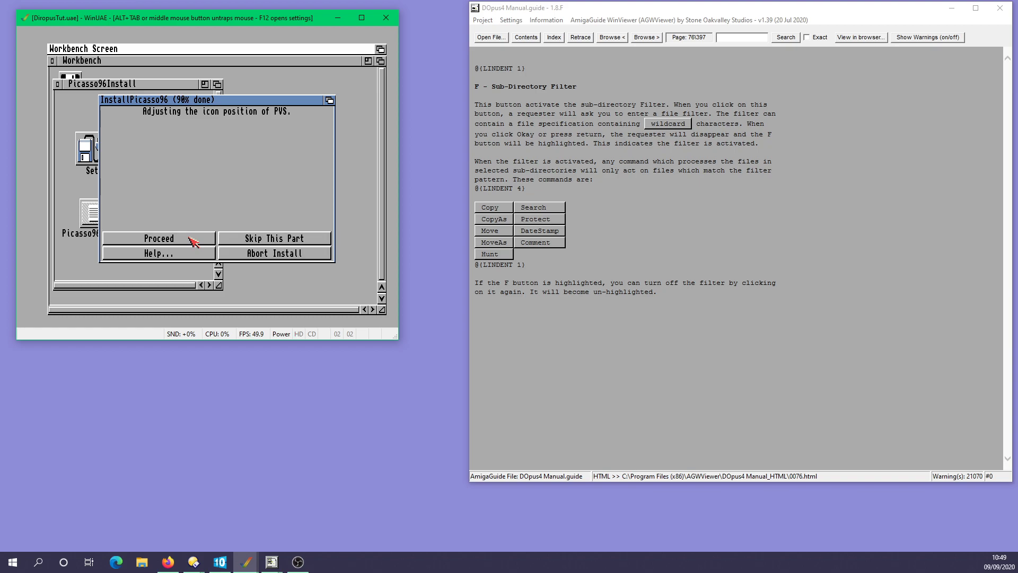
Step: Approve the PVS icon position and User-Startup changes, and proceed past the application driver notice
left_click(192, 241)
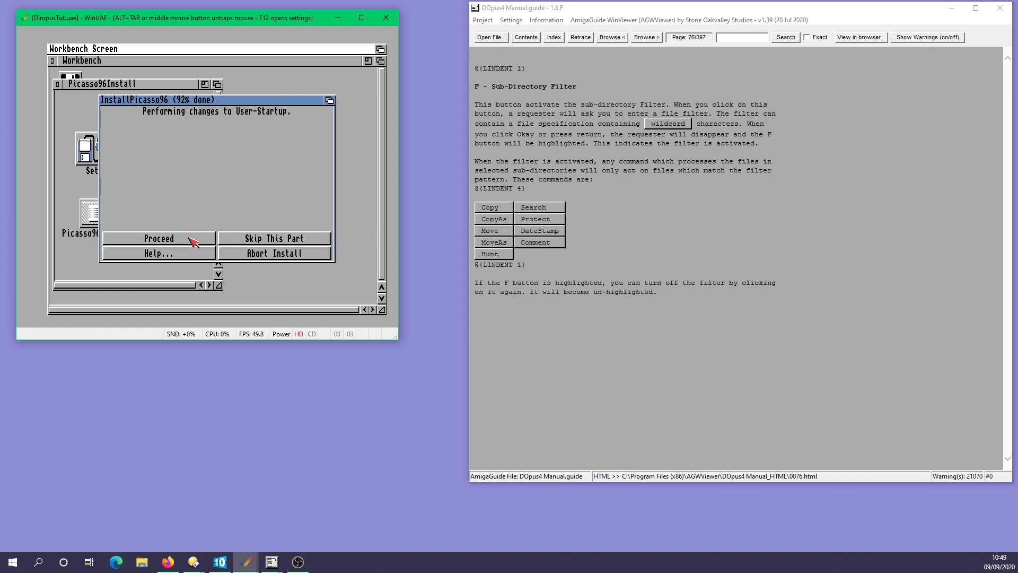
left_click(193, 241)
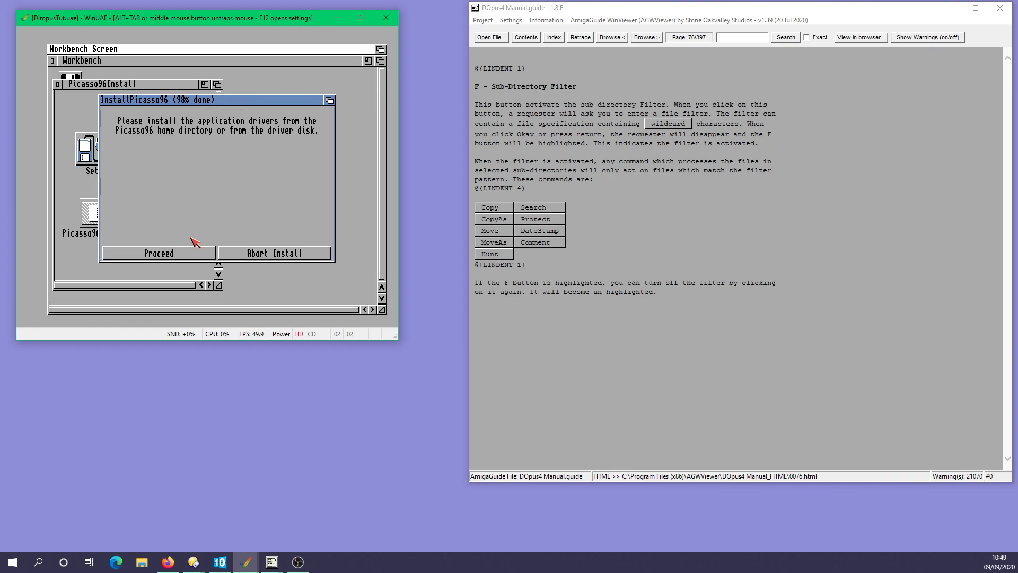
left_click(195, 252)
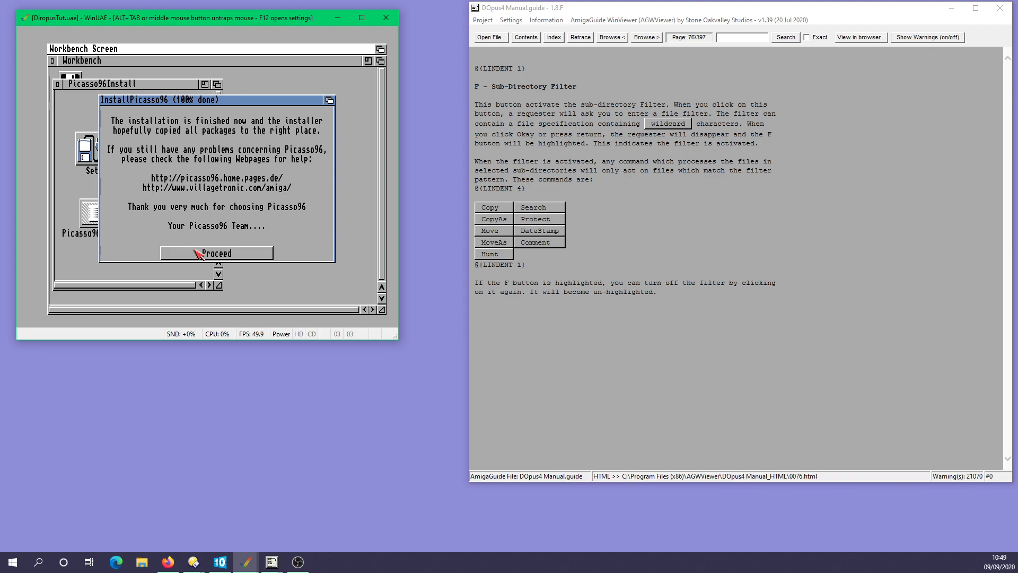
Step: Finish the Picasso96 installer and close the Picasso96Install and DirOpus4 drawers
left_click(198, 254)
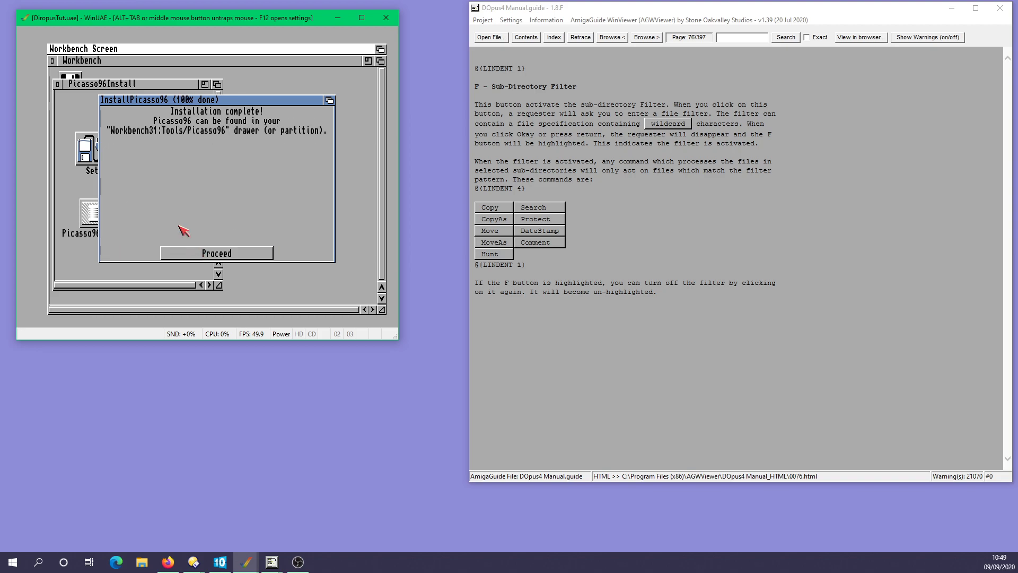
left_click(198, 254)
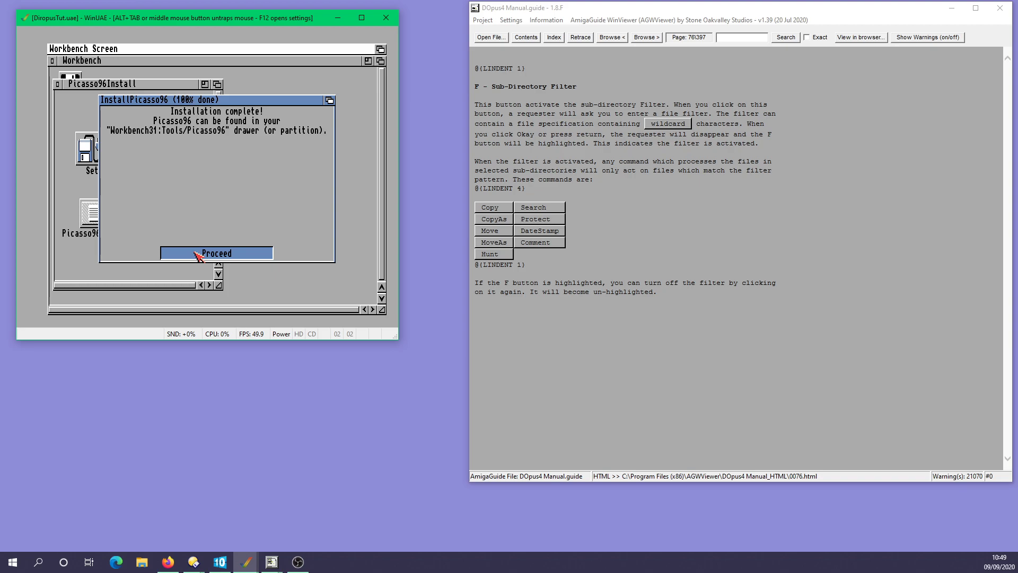
left_click(197, 255)
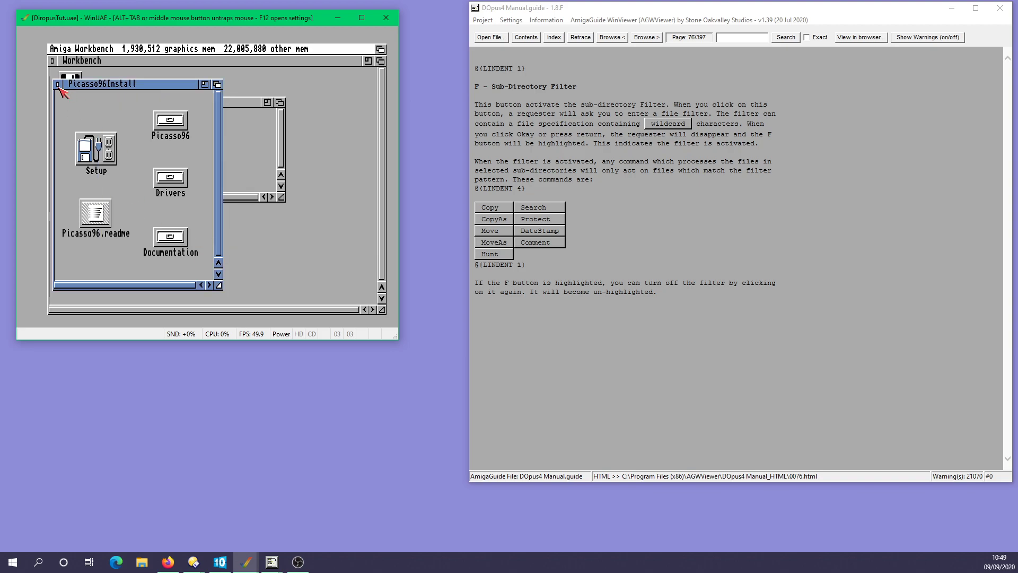
left_click(57, 84)
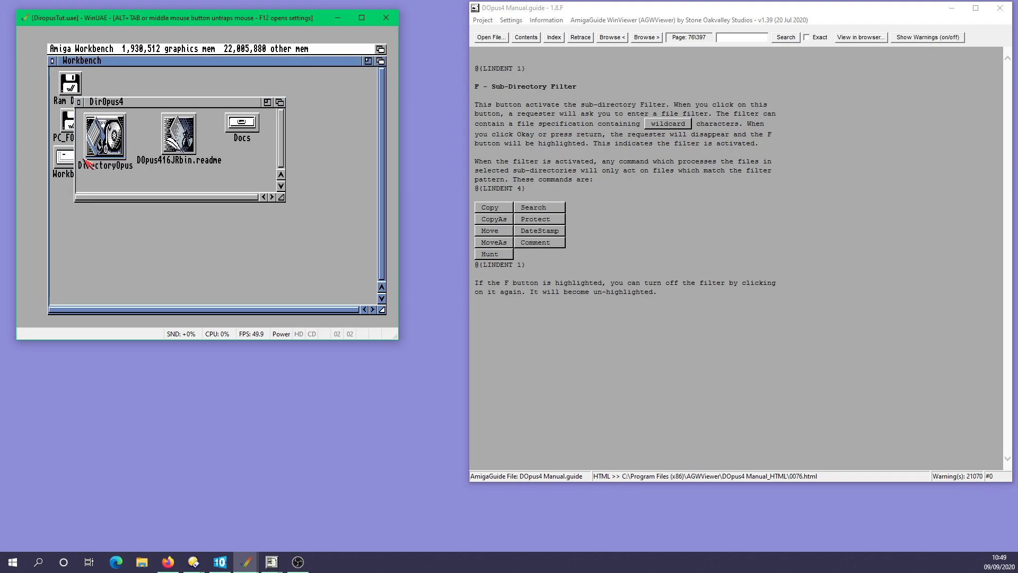
left_click(79, 102)
double_click(74, 158)
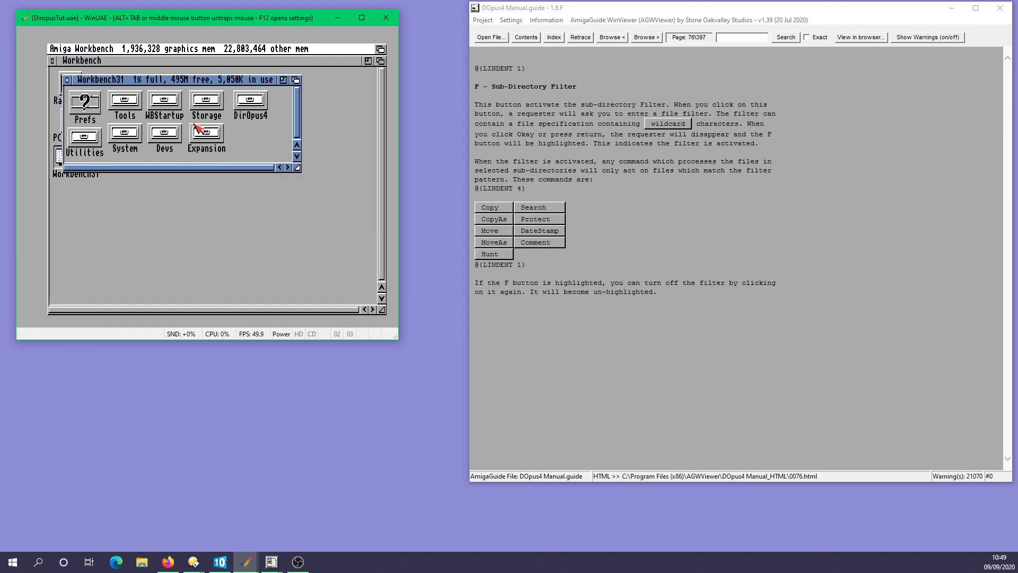
double_click(91, 106)
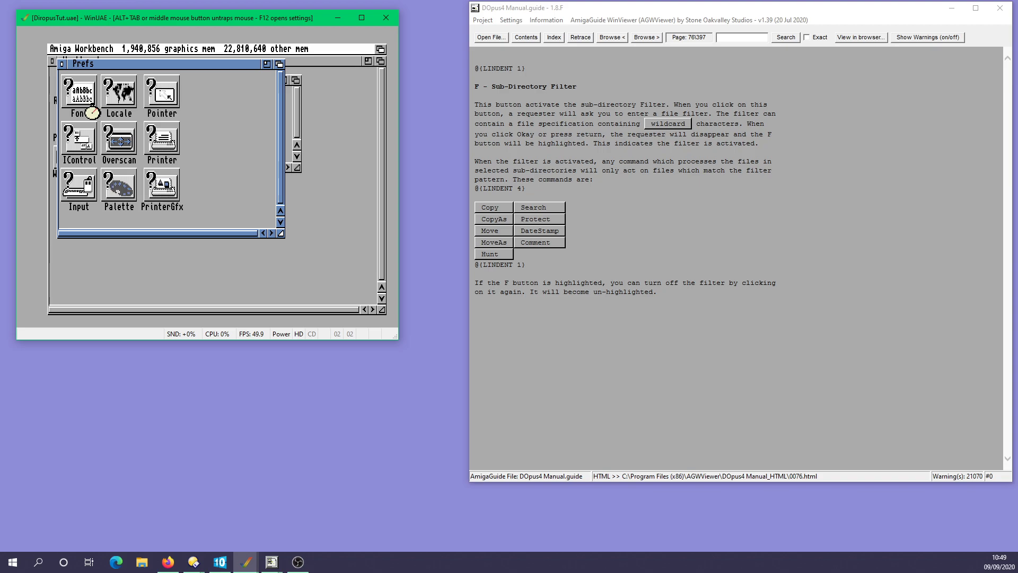
double_click(208, 139)
left_click(323, 246)
Step: Restart the emulated Amiga so the Picasso96 installation is loaded
middle_click(312, 254)
right_click(281, 332)
left_click(247, 230)
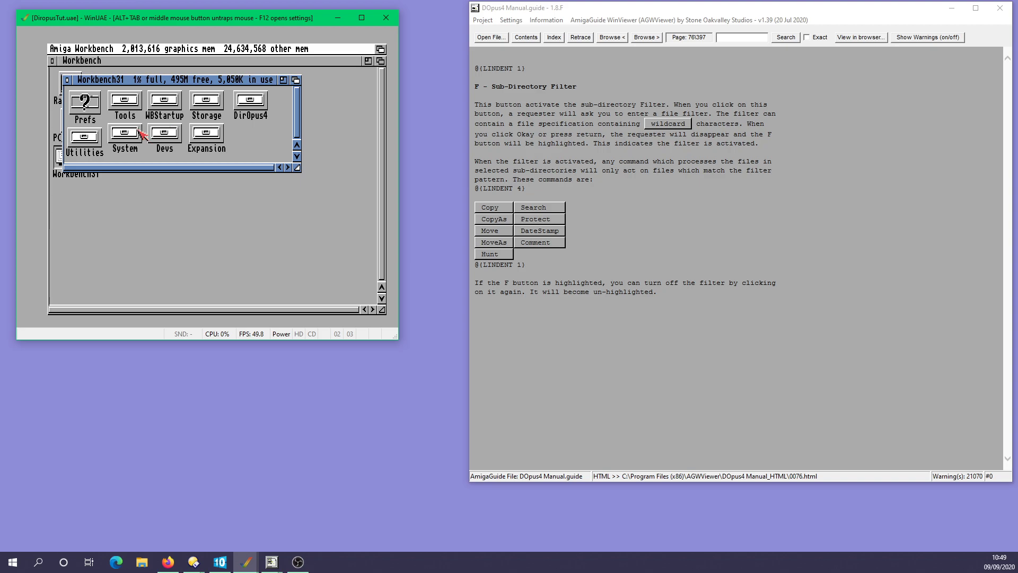
Step: Open the ScreenMode preferences from the Prefs drawer and choose the UAE: 800x 600 16bit PC display mode
double_click(83, 108)
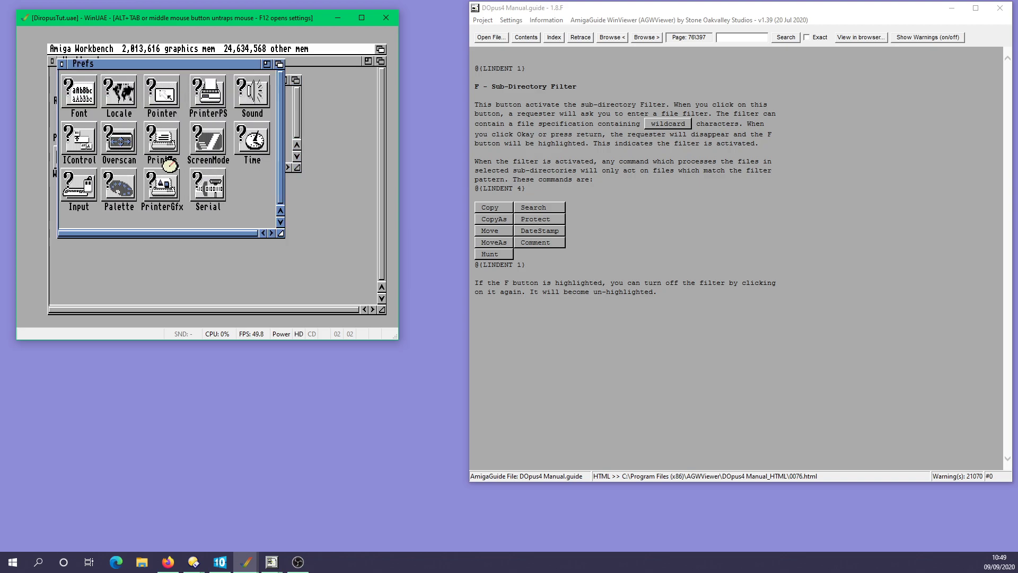
left_click(211, 146)
left_click(205, 139)
left_click(205, 138)
left_click(205, 139)
left_click(205, 139)
left_click(205, 139)
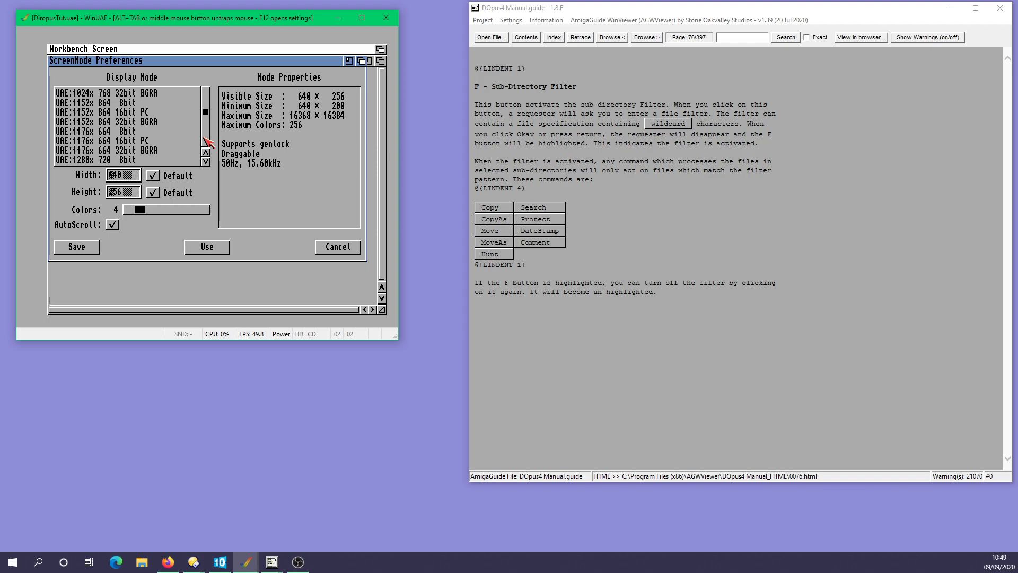
left_click(206, 103)
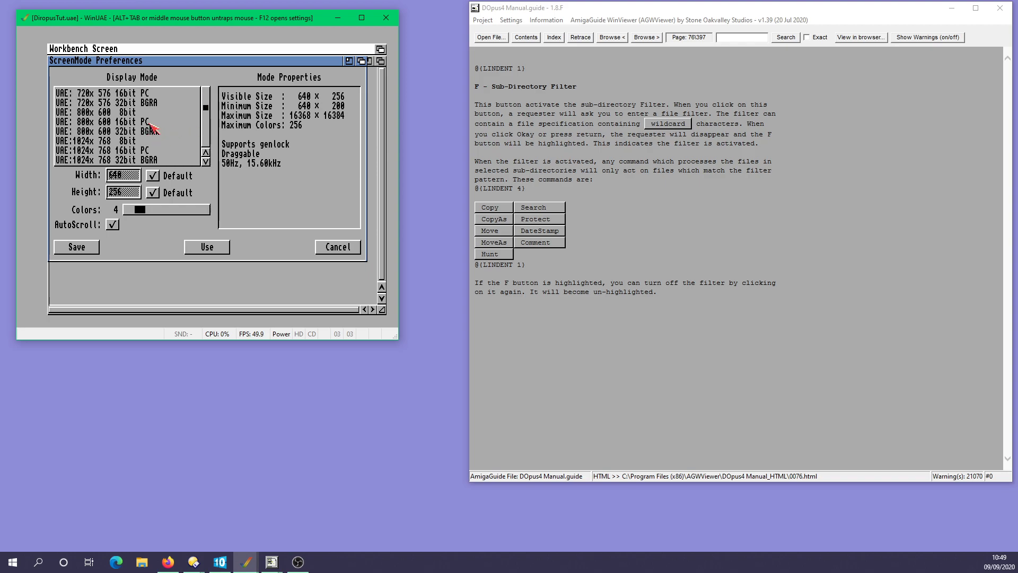
left_click(138, 121)
Step: Set the Workbench screen to 256 colours and put the new screen mode into use
left_click(175, 210)
left_click(178, 210)
left_click(180, 210)
left_click(181, 210)
left_click_drag(156, 211, 167, 210)
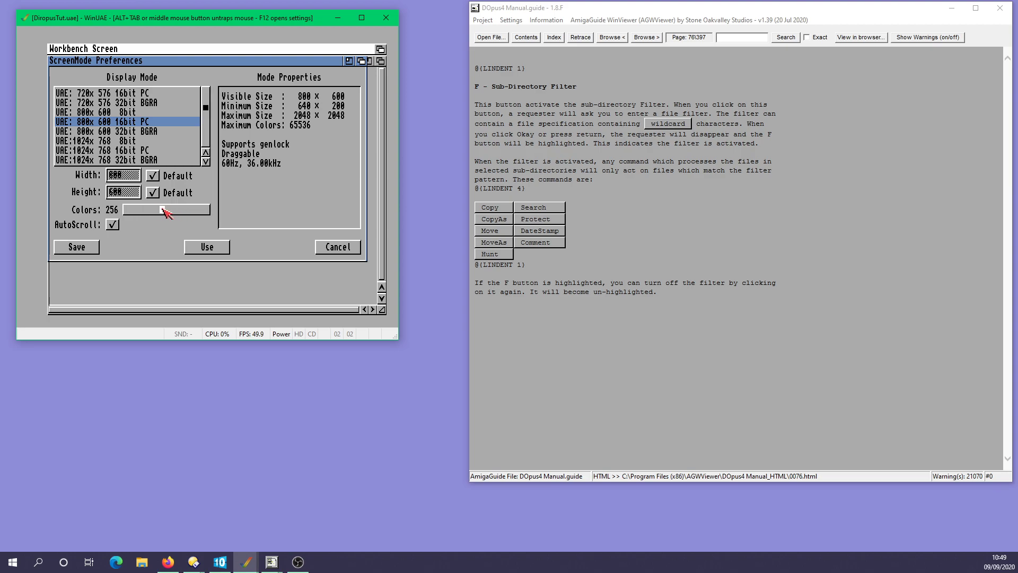
left_click(211, 248)
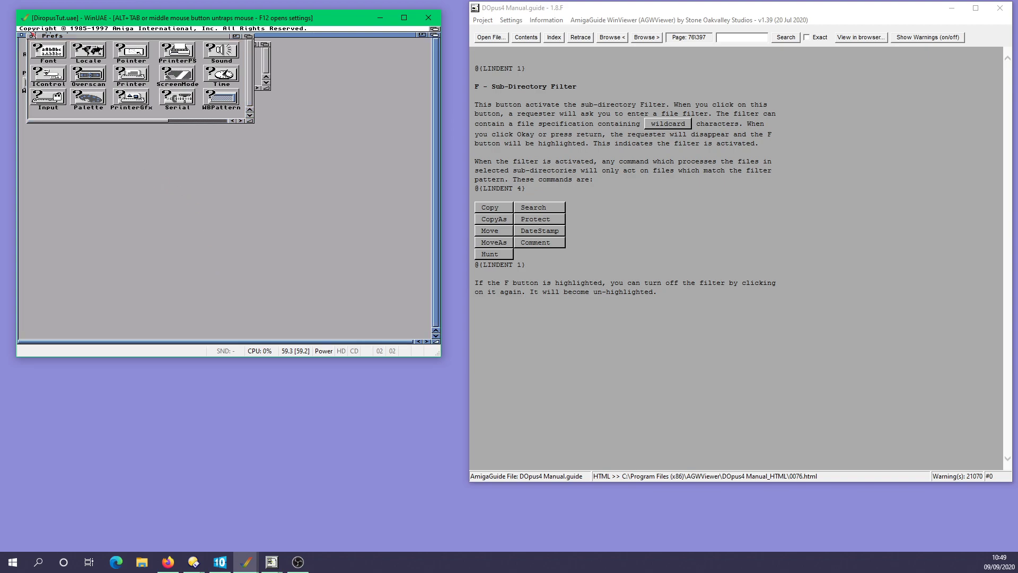
Step: Close the Prefs and Workbench31 drawers and launch Directory Opus from the DirOpus4 drawer on Workbench31
left_click(31, 35)
left_click(36, 45)
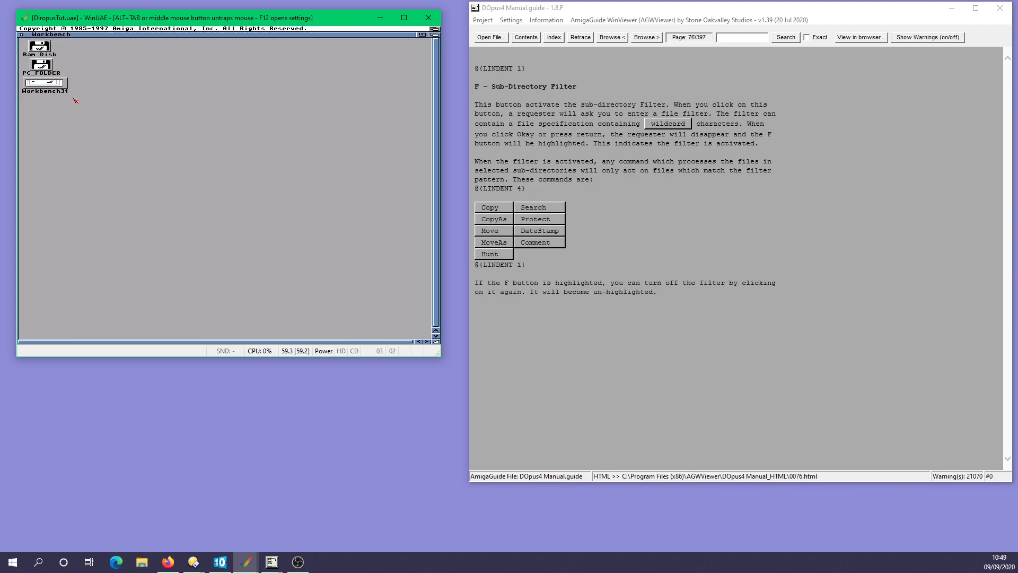
double_click(51, 82)
left_click(220, 57)
double_click(221, 57)
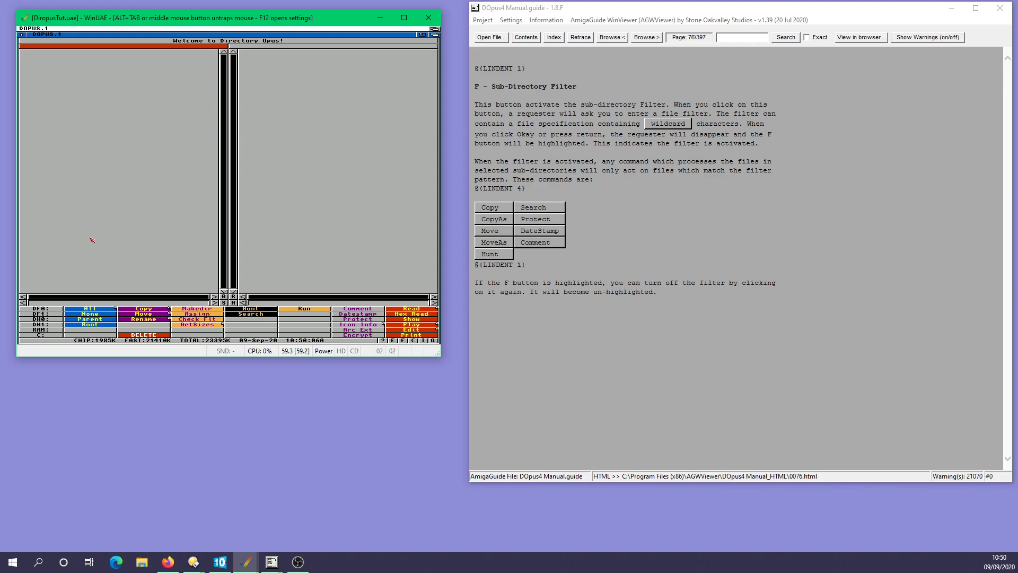
Step: Alternate the active lister between the two file panes and list DH0: in the first one
left_click(304, 190)
left_click(171, 183)
left_click(318, 167)
left_click(210, 142)
left_click(287, 146)
left_click(119, 143)
left_click(53, 319)
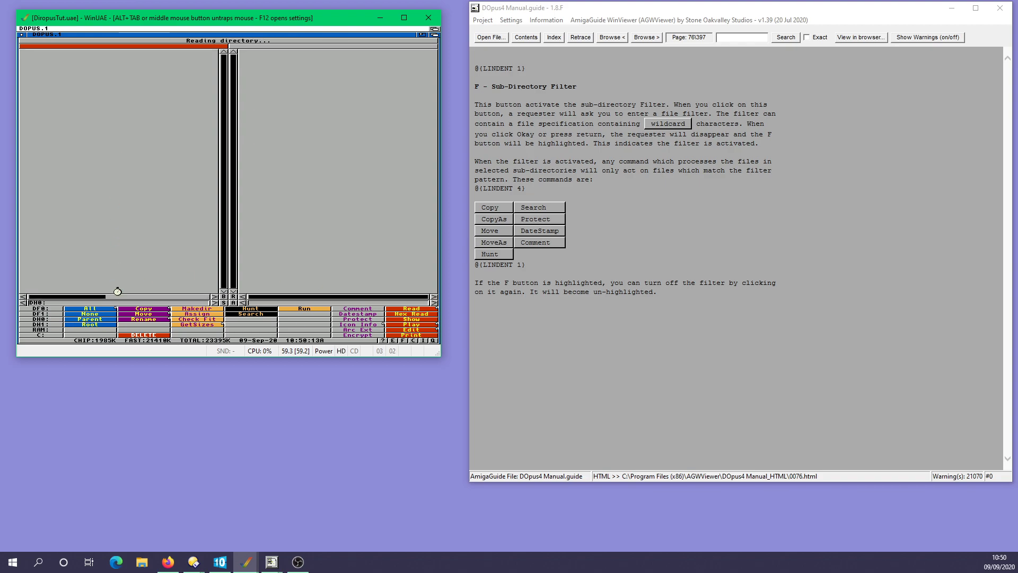
Step: Try selecting every entry and a range of folders down to Rexxc in DH0:, clearing the selection each time
left_click(91, 309)
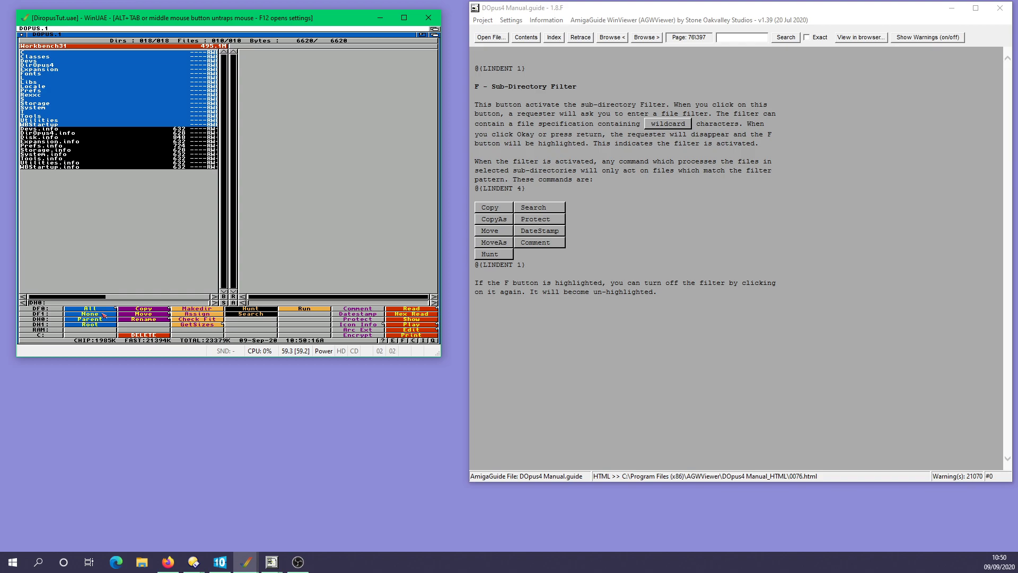
left_click(90, 314)
left_click_drag(74, 53, 68, 95)
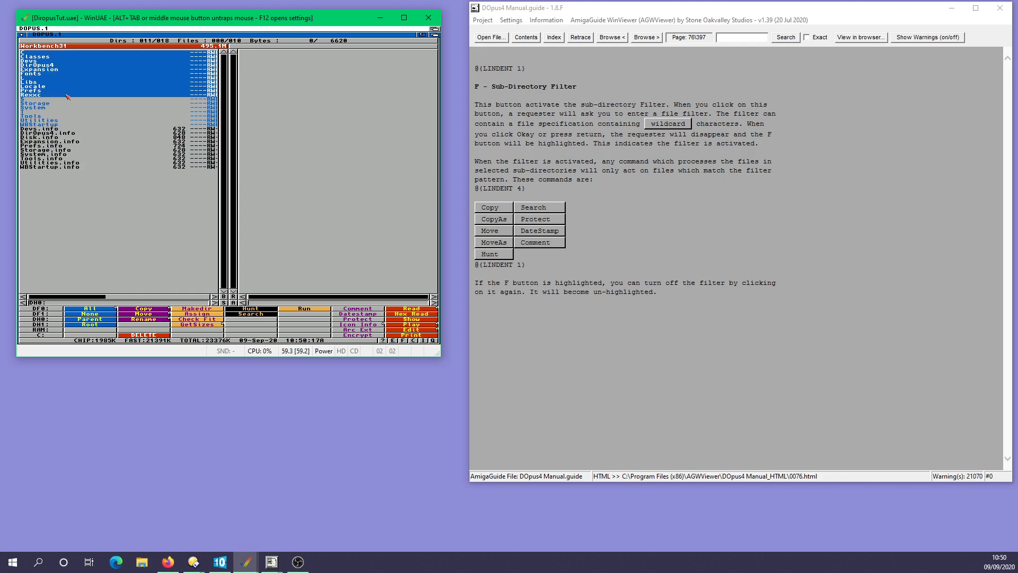
right_click(104, 310)
right_click(105, 310)
left_click(103, 314)
Step: Browse into Libs/Picasso96 on DH0:, go up to the parent, re-enter Picasso96 and return to the root
double_click(24, 82)
double_click(47, 56)
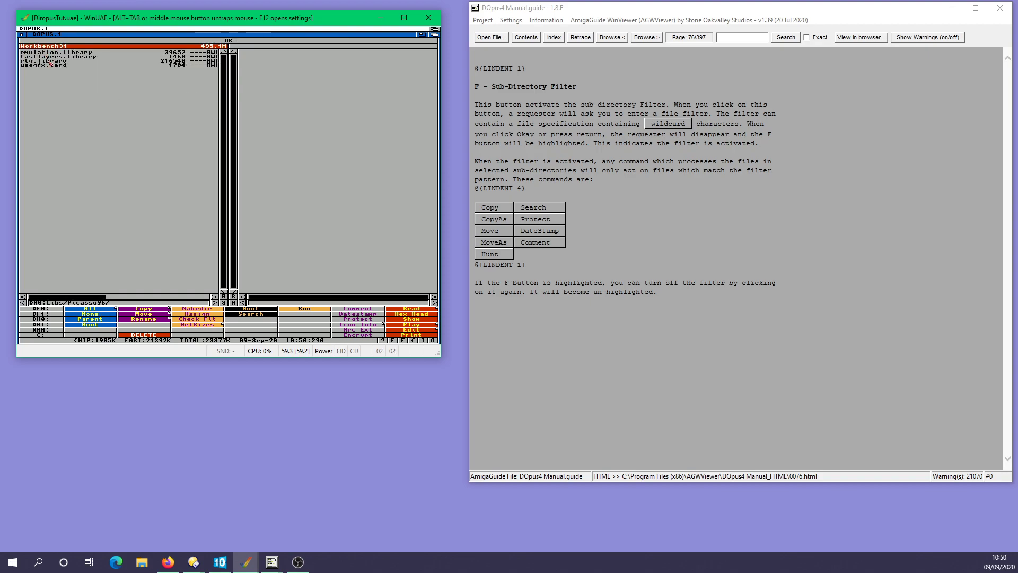
left_click(109, 320)
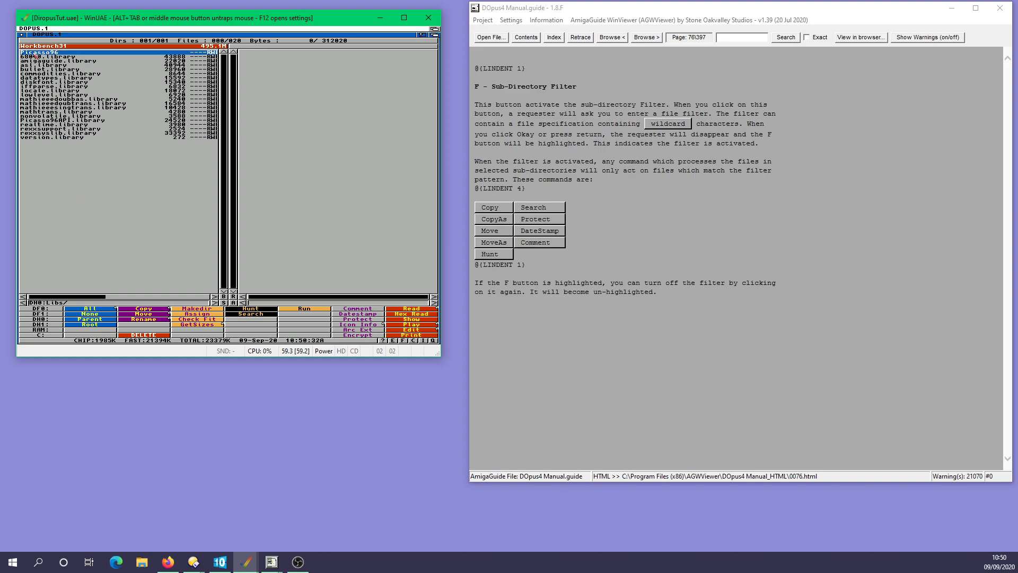
double_click(35, 53)
left_click(98, 325)
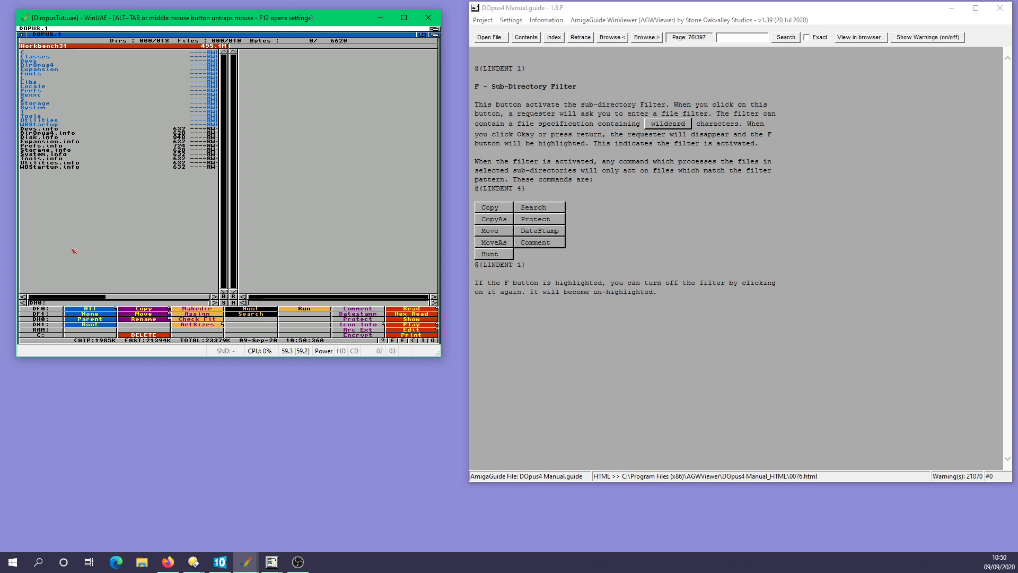
Step: List RAM: in the second lister and copy the C folder from DH0: into it
left_click(301, 220)
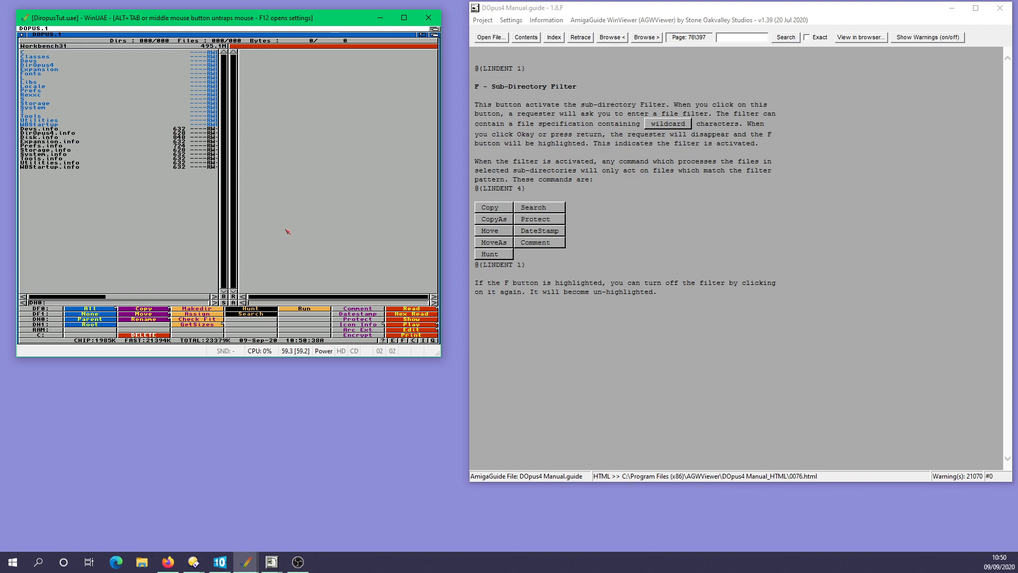
left_click(52, 329)
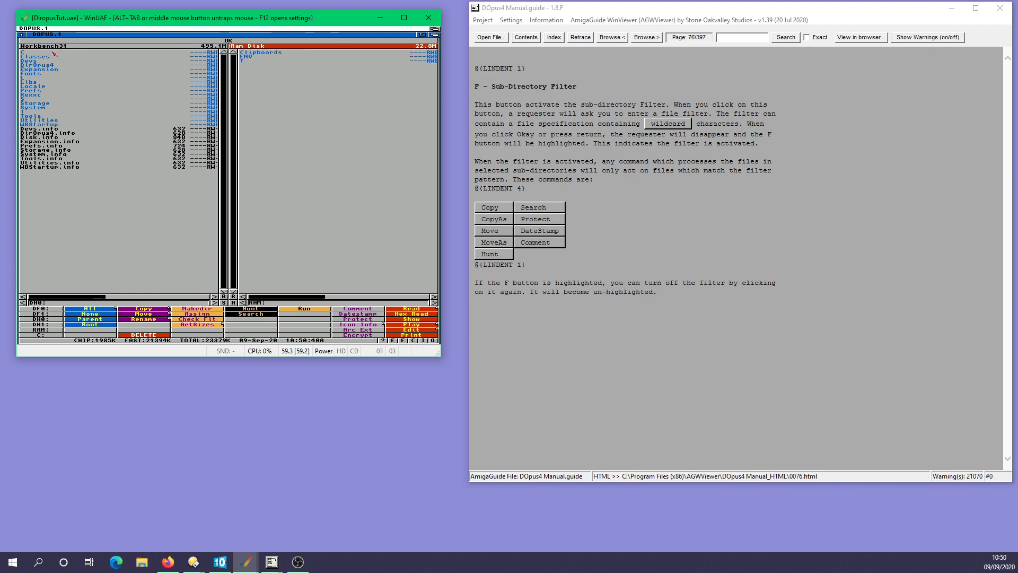
left_click(142, 231)
left_click(155, 309)
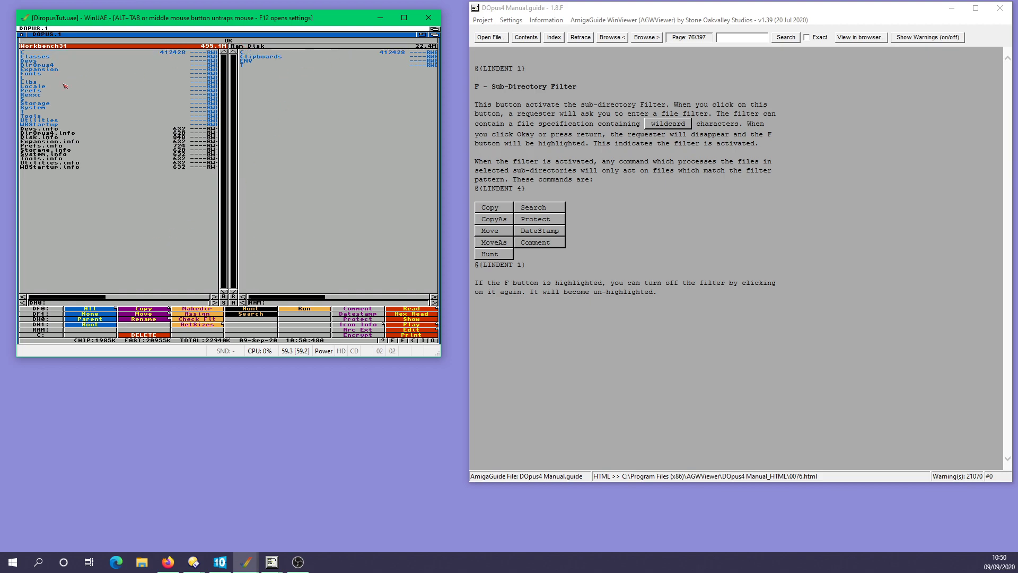
Step: Delete the copied C folder and all its contents from RAM:
left_click(262, 52)
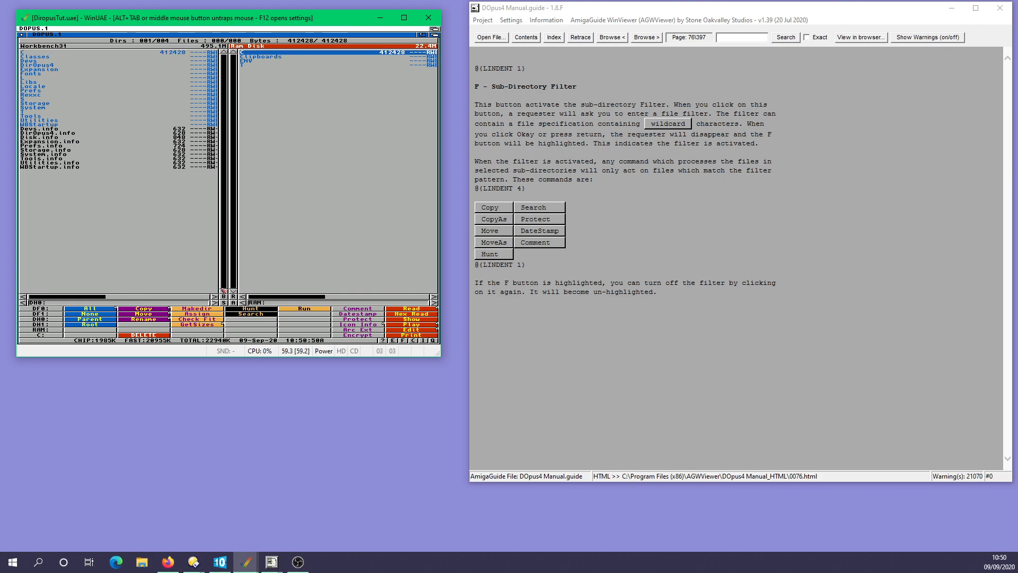
left_click(161, 336)
left_click(228, 195)
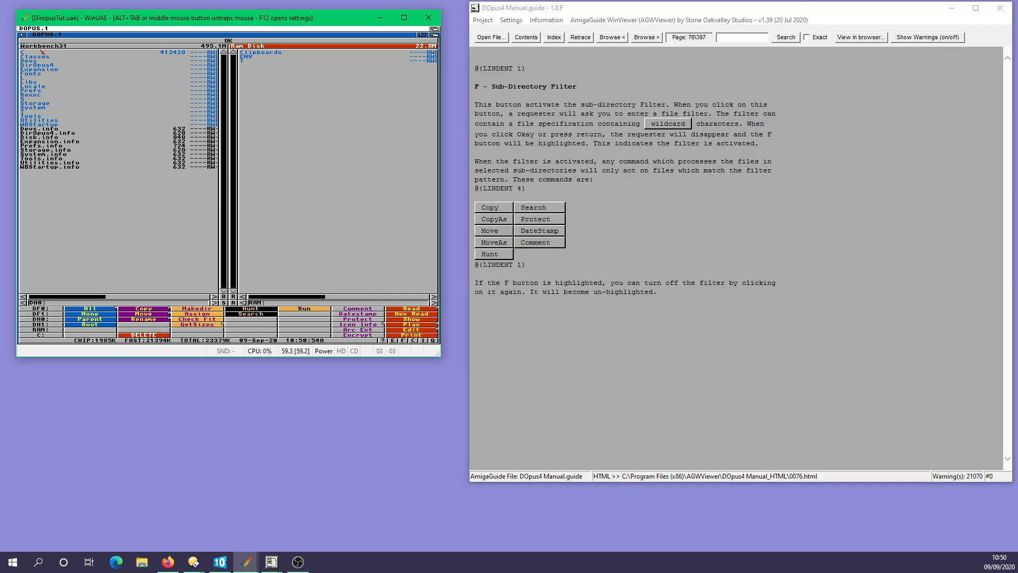
Step: Copy Devs.info from DH0: to RAM: as Devs.infop, and copy it again under its original name
left_click(39, 130)
right_click(161, 310)
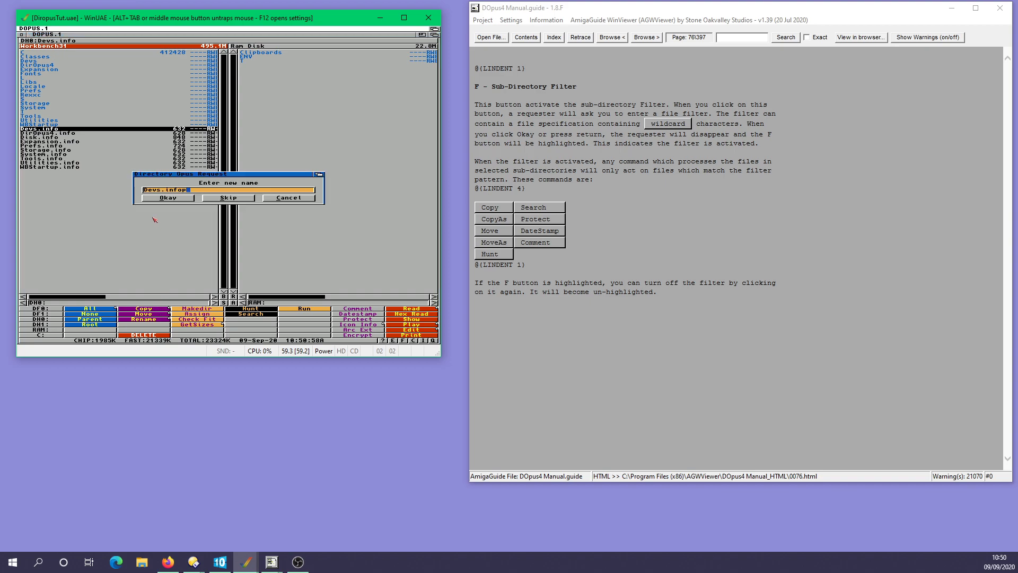
key("Return")
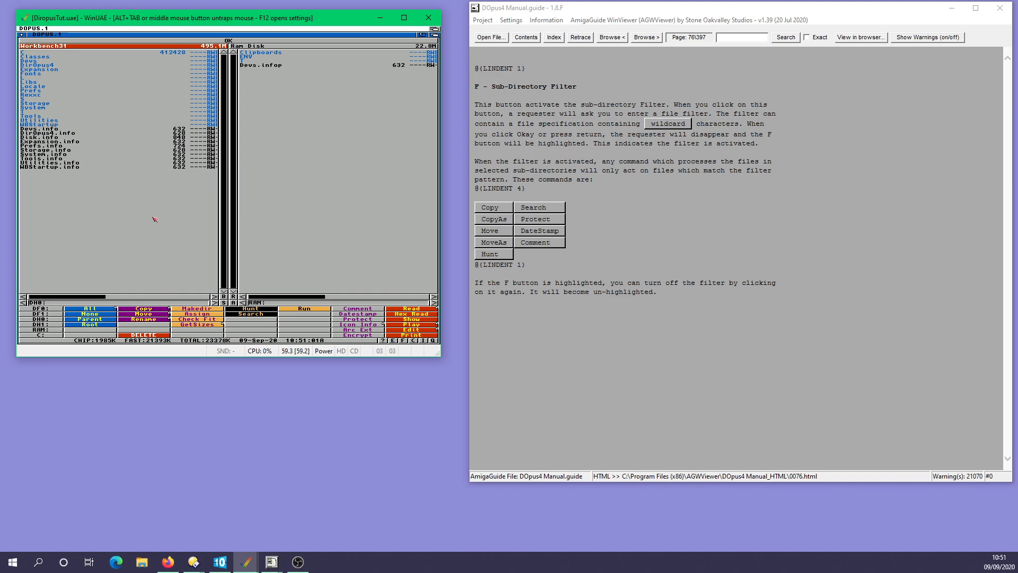
left_click(51, 129)
left_click(144, 308)
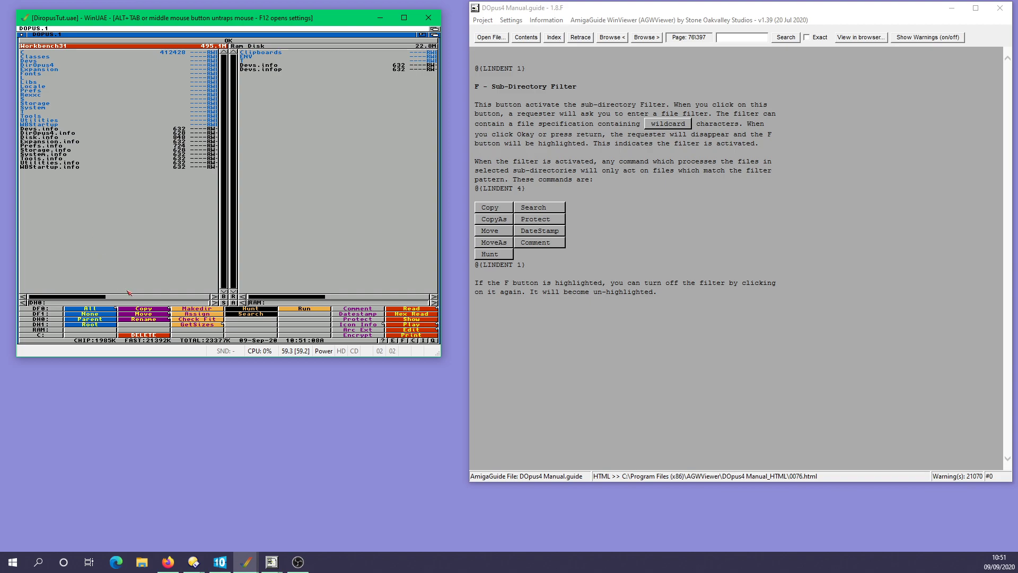
Step: Clone Devs.info within DH0: under the name Devs.infop
right_click(152, 312)
right_click(164, 321)
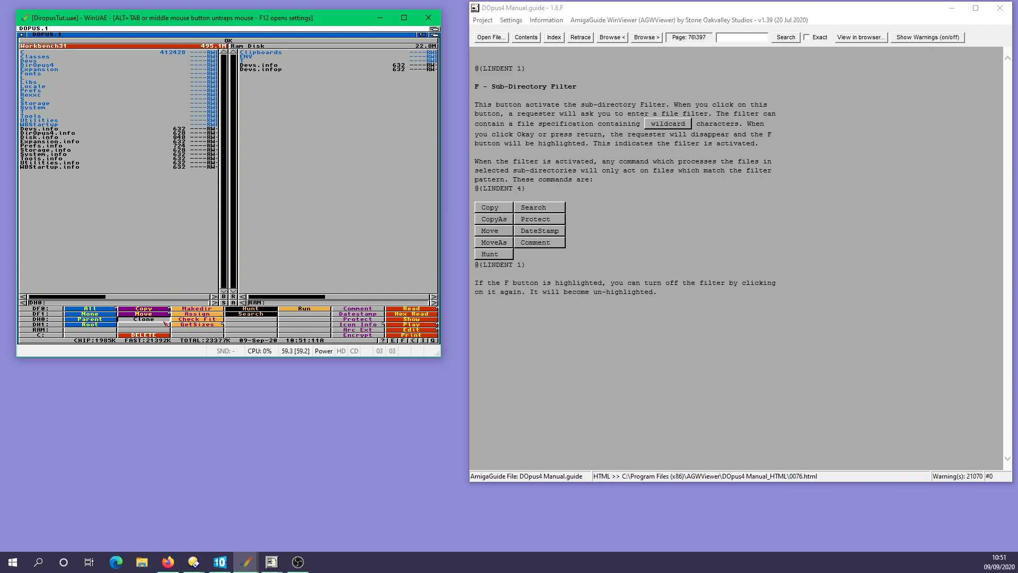
left_click(47, 129)
right_click(164, 321)
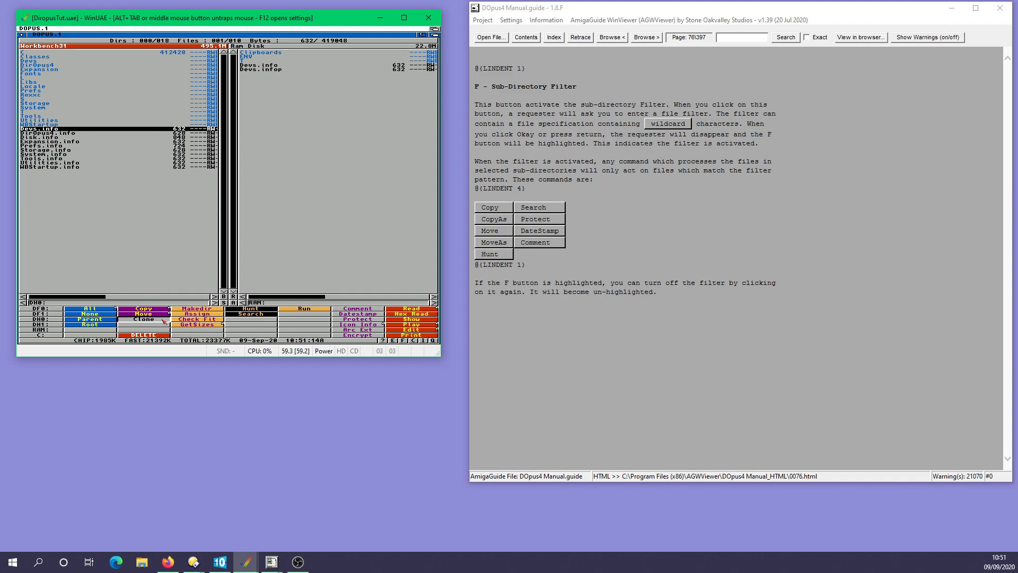
key("Return")
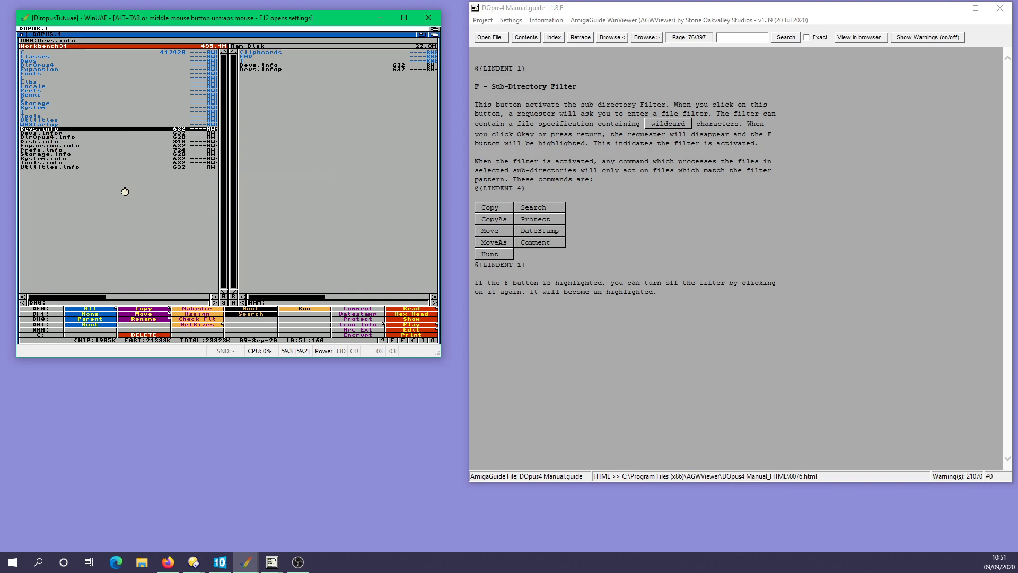
Step: Delete the cloned Devs.infop file from DH0:
left_click(60, 133)
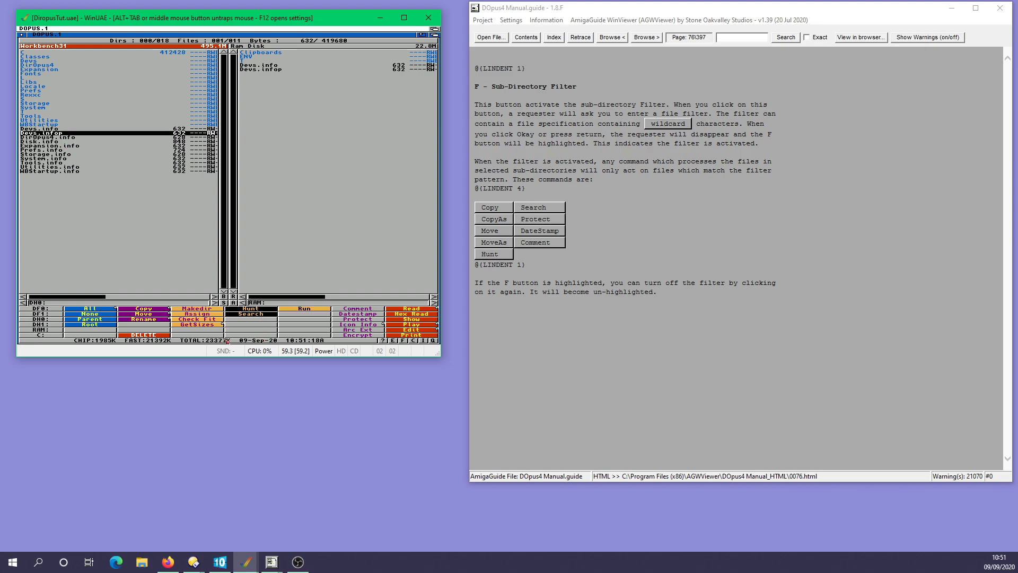
left_click(167, 335)
left_click(164, 195)
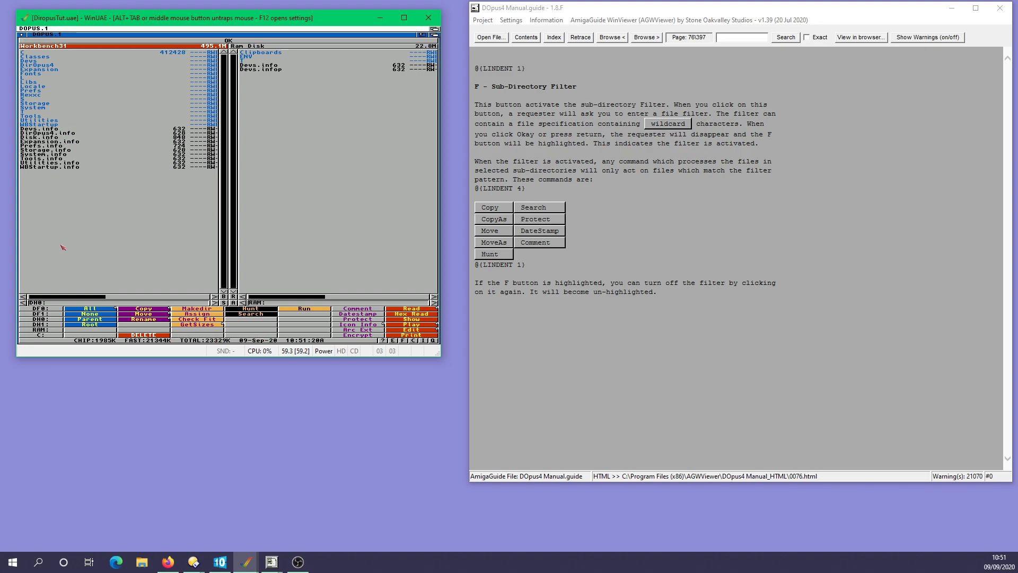
Step: Make the second lister active and list the DH1: volume in it
left_click(265, 263)
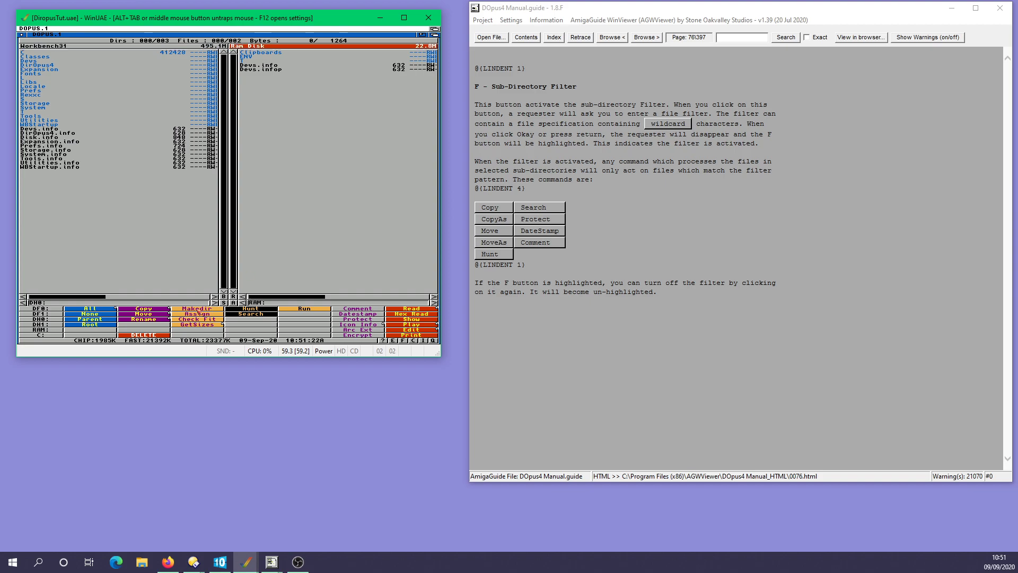
left_click(150, 243)
left_click(329, 197)
left_click(52, 324)
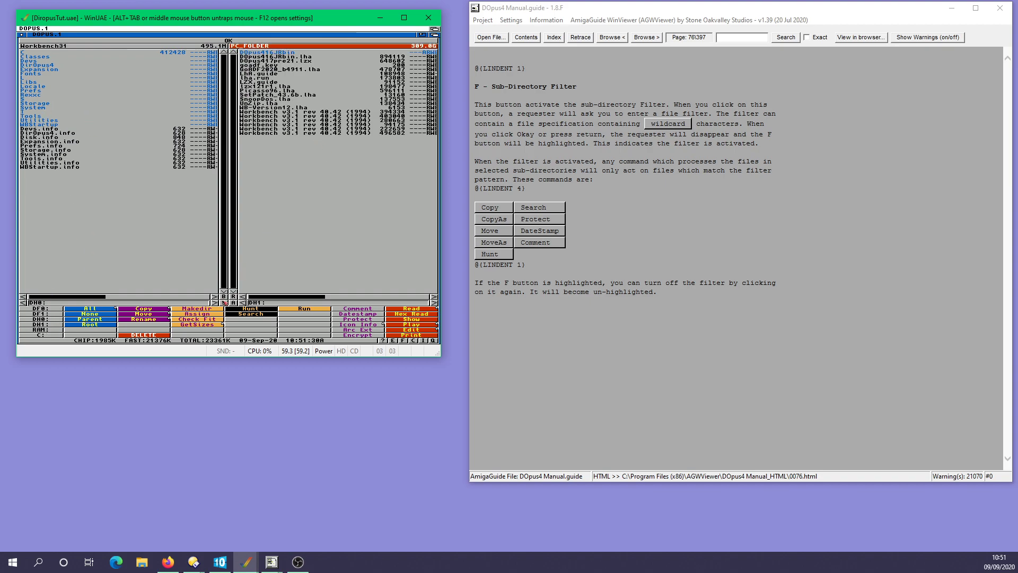
Step: Assign the logical name Work: to DH1: and open the assignment from the device list
left_click(203, 314)
type("test")
key("Return")
right_click(272, 126)
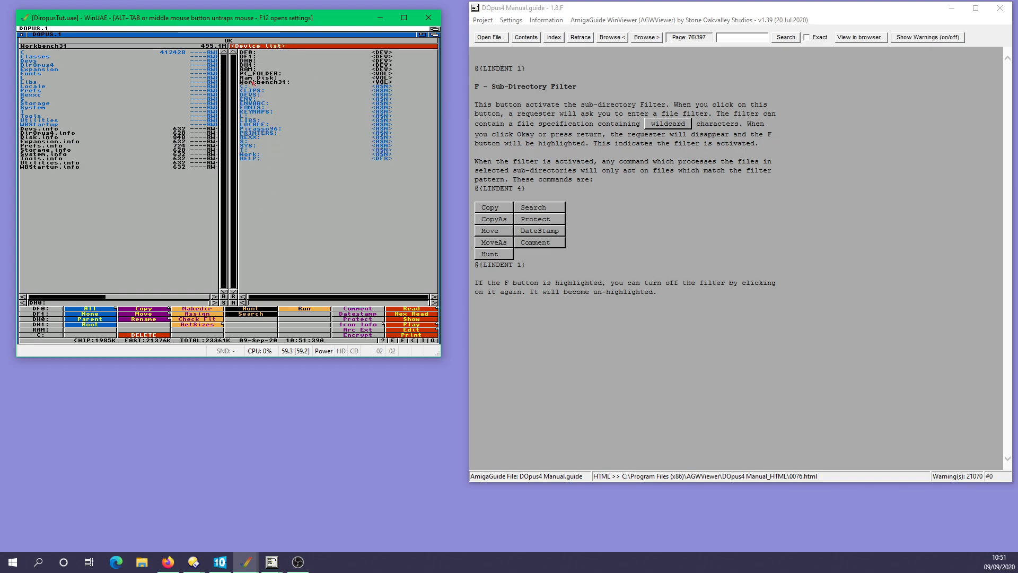
left_click(255, 154)
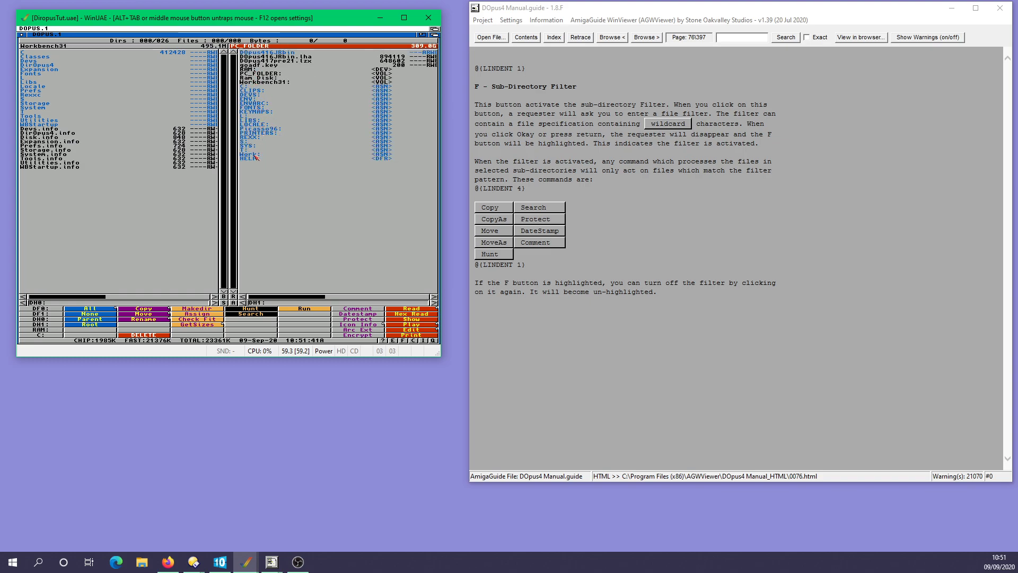
Step: Switch to the Workbench screen and execute the loadwb command from there
left_click(435, 28)
right_click(53, 46)
left_click(52, 39)
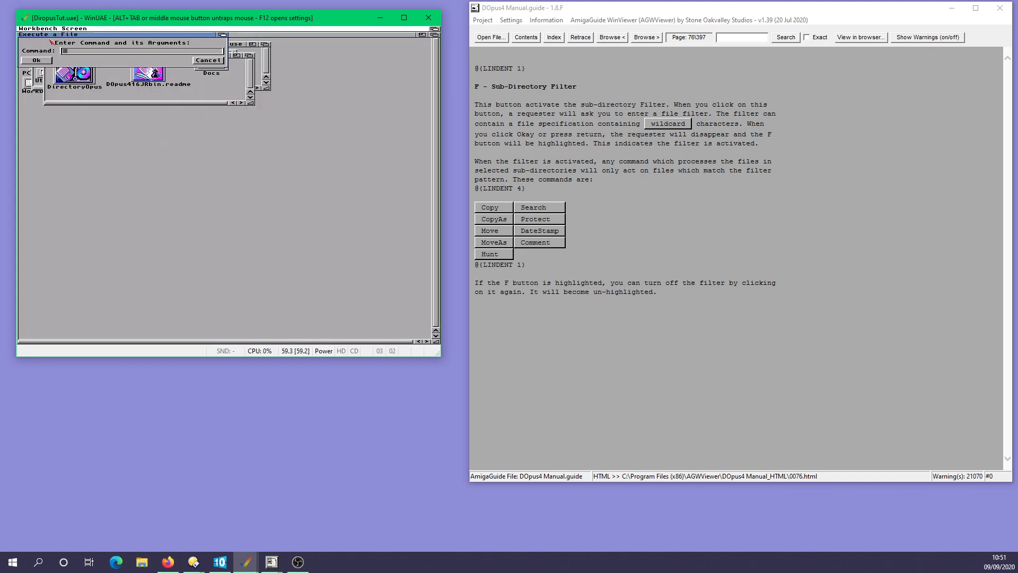
type("loadwb")
key("Return")
left_click_drag(357, 121, 419, 260)
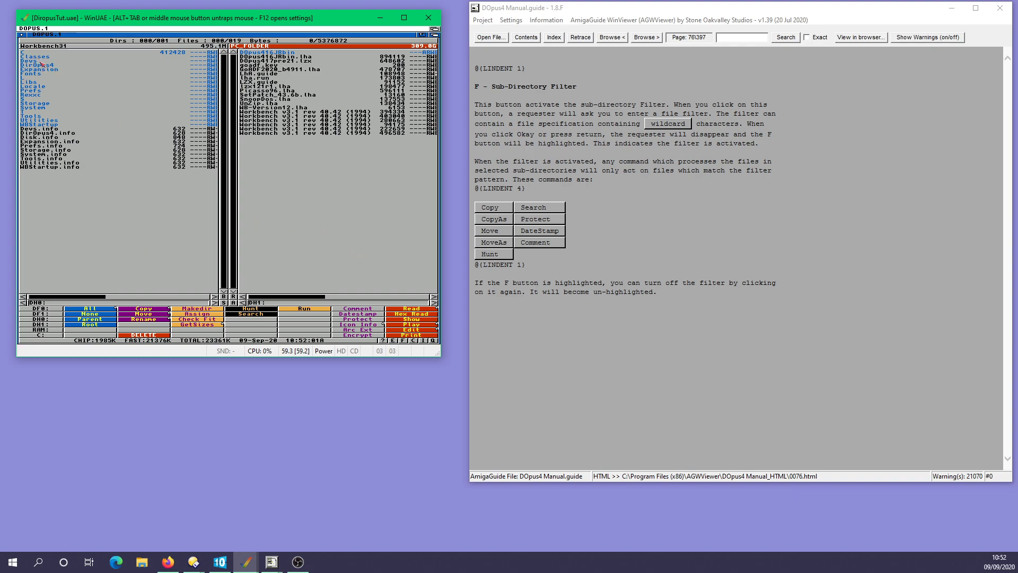
Step: Calculate the directory sizes for all entries in DH0:, and clear the size figures and the selection
left_click_drag(37, 53, 59, 181)
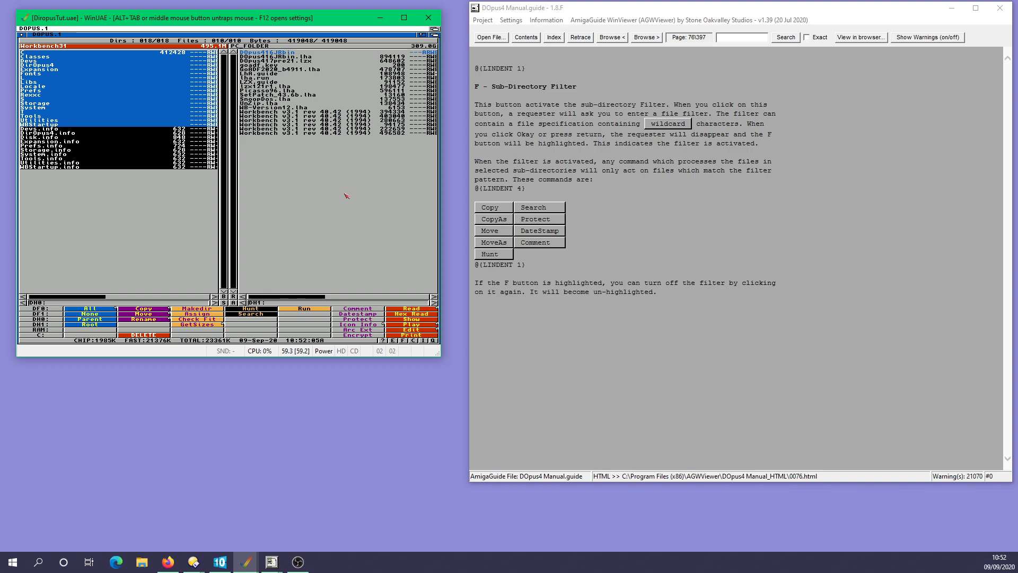
left_click(197, 324)
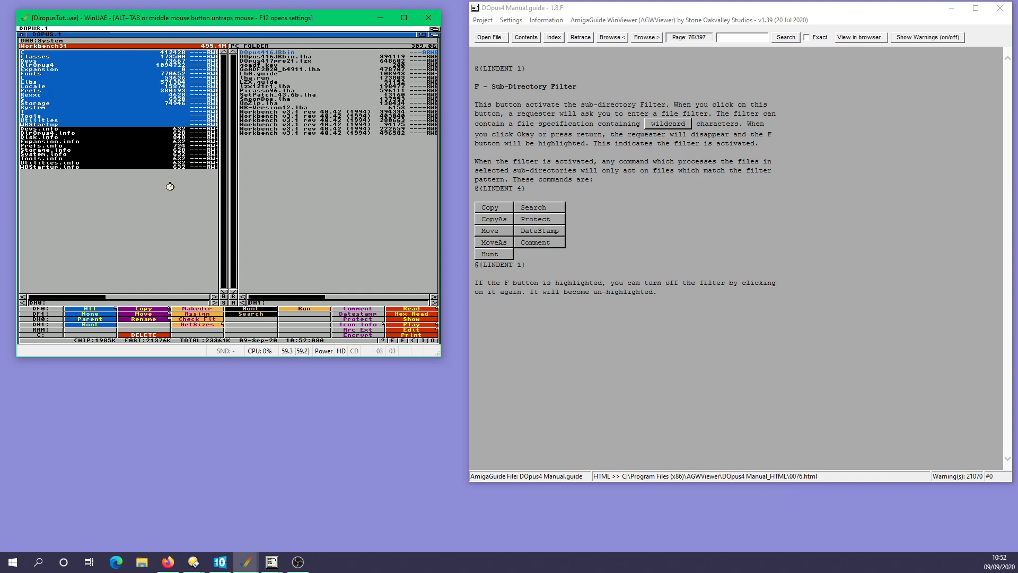
left_click_drag(175, 87, 191, 146)
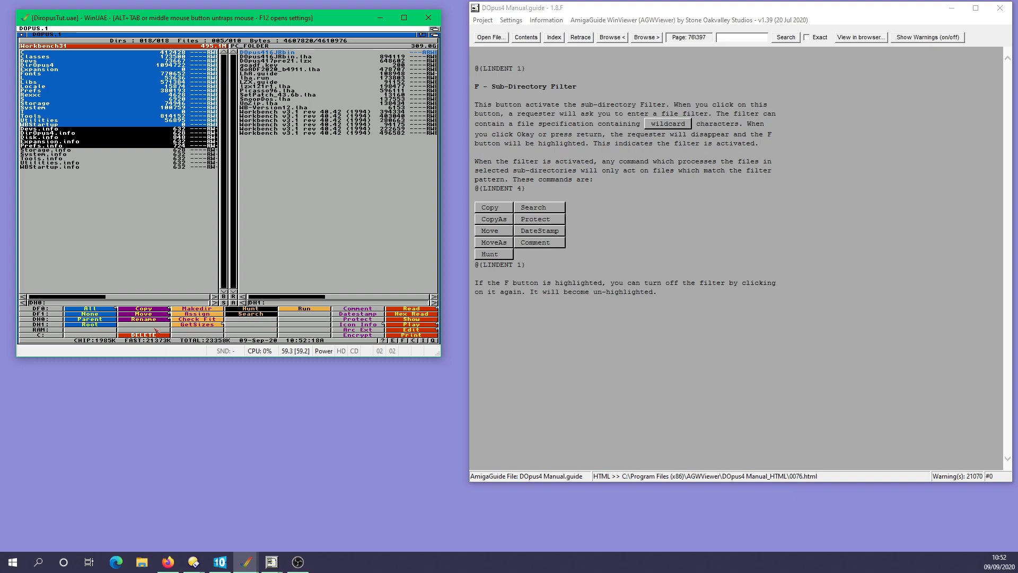
right_click(197, 324)
left_click_drag(127, 145, 115, 55)
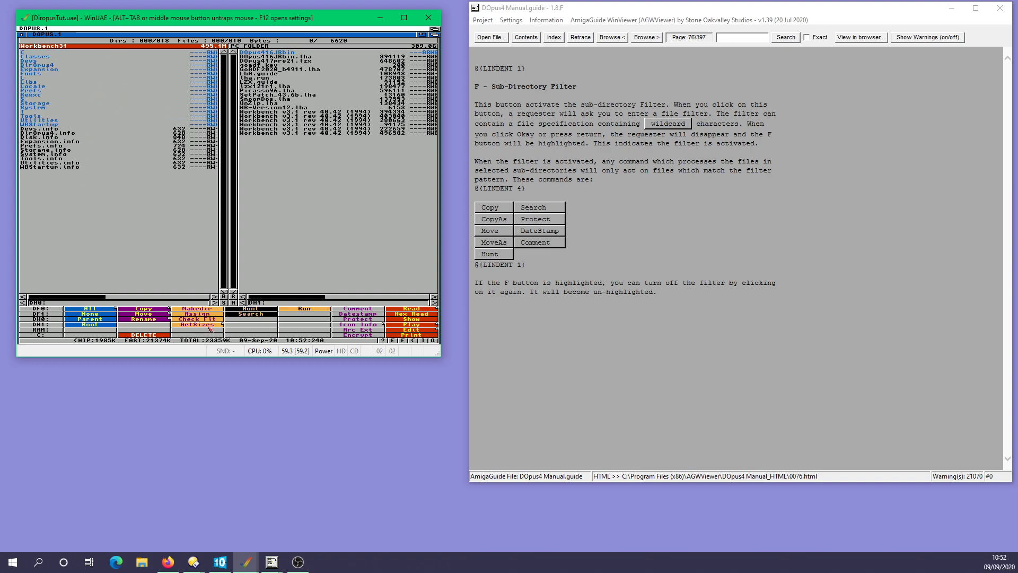
Step: Calculate the sizes of only the Classes, Devs, DirOpus4, Expansion and Fonts directories in DH0:, and deselect them
left_click(52, 57)
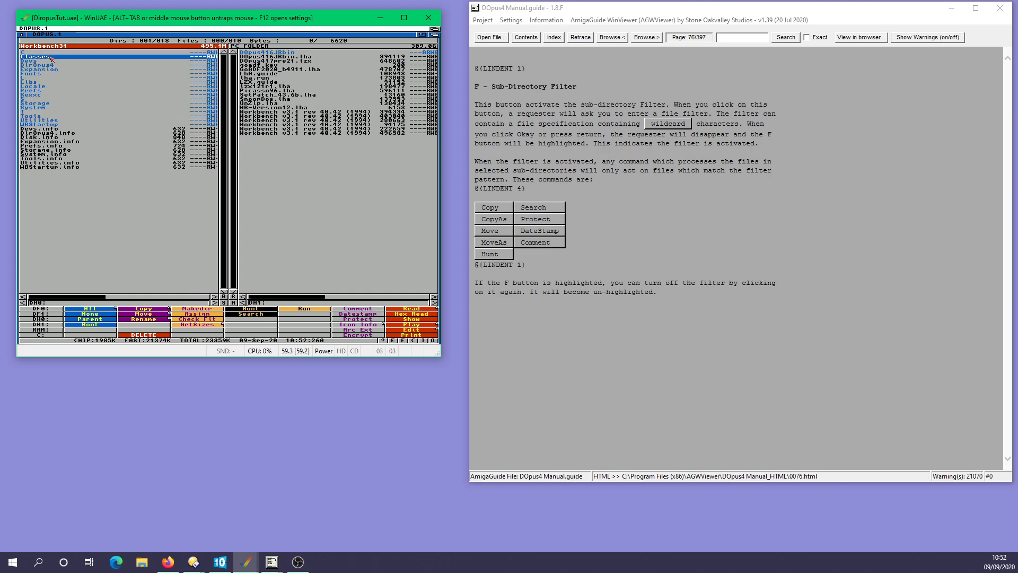
left_click_drag(52, 57, 54, 73)
left_click(201, 322)
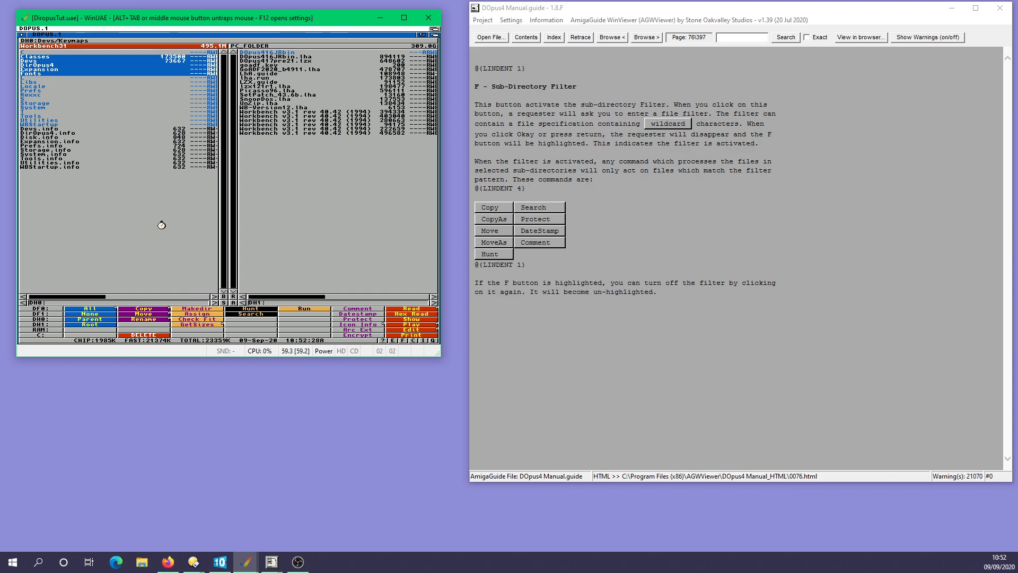
double_click(180, 53)
left_click(18, 180)
left_click_drag(150, 57, 149, 84)
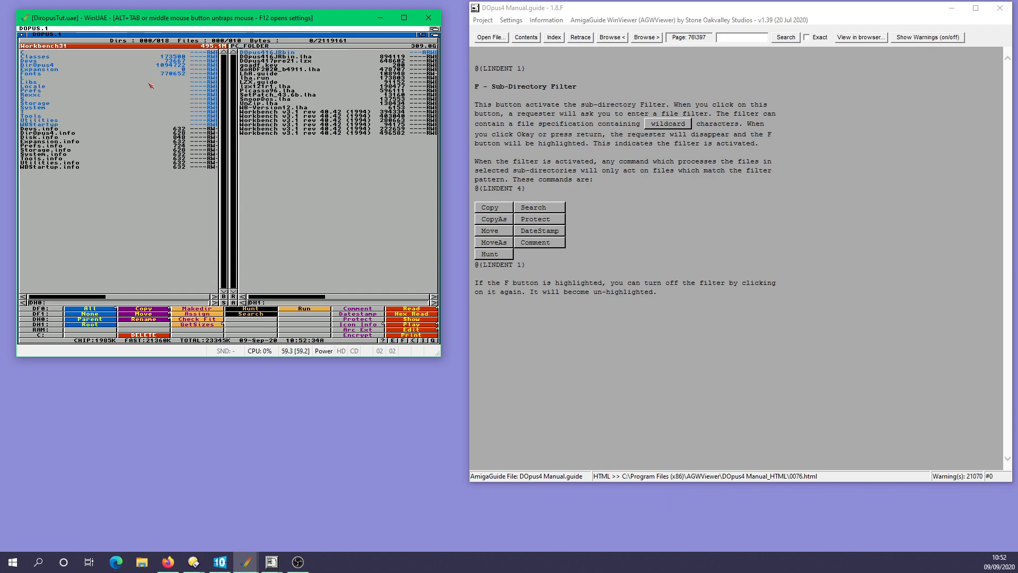
Step: Hunt through all entries of DH0: for a file named config and dismiss the result requester
left_click_drag(58, 53, 61, 168)
left_click(257, 314)
type("config")
key("Return")
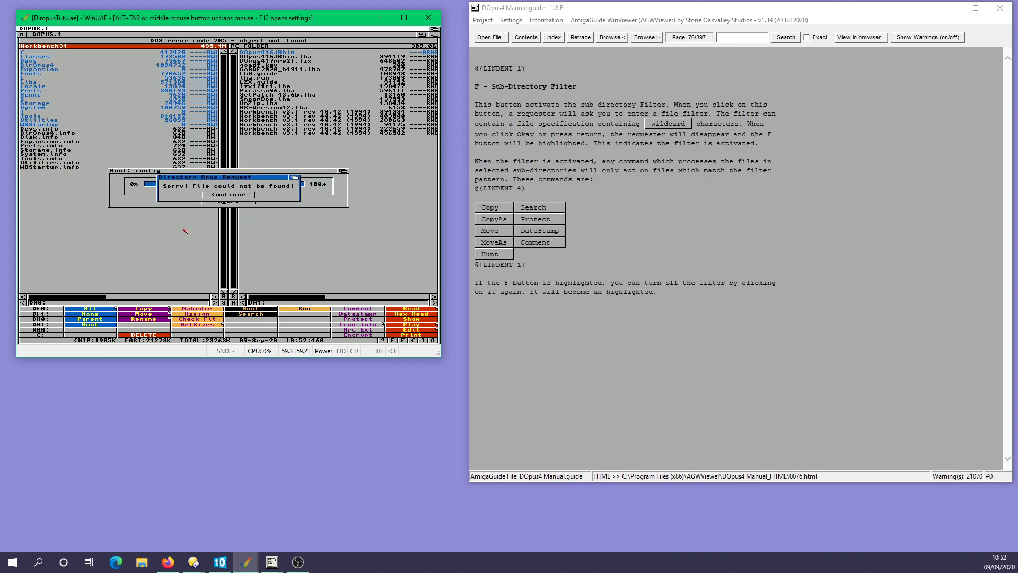
left_click(234, 194)
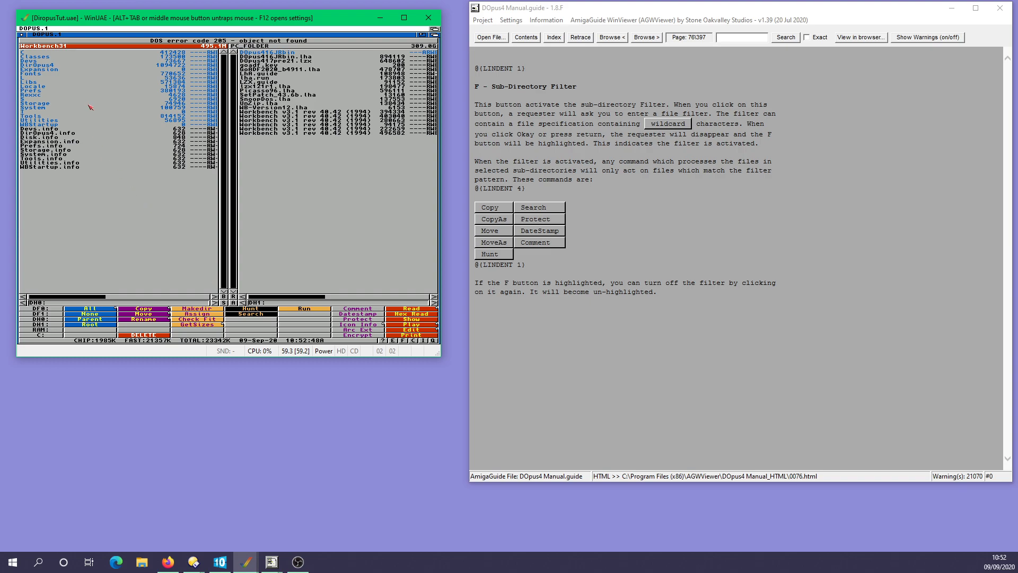
Step: Hunt through all DH0: entries for file names beginning with config, and go to the directory containing ConfigOpus
left_click_drag(53, 52, 76, 190)
left_click(239, 308)
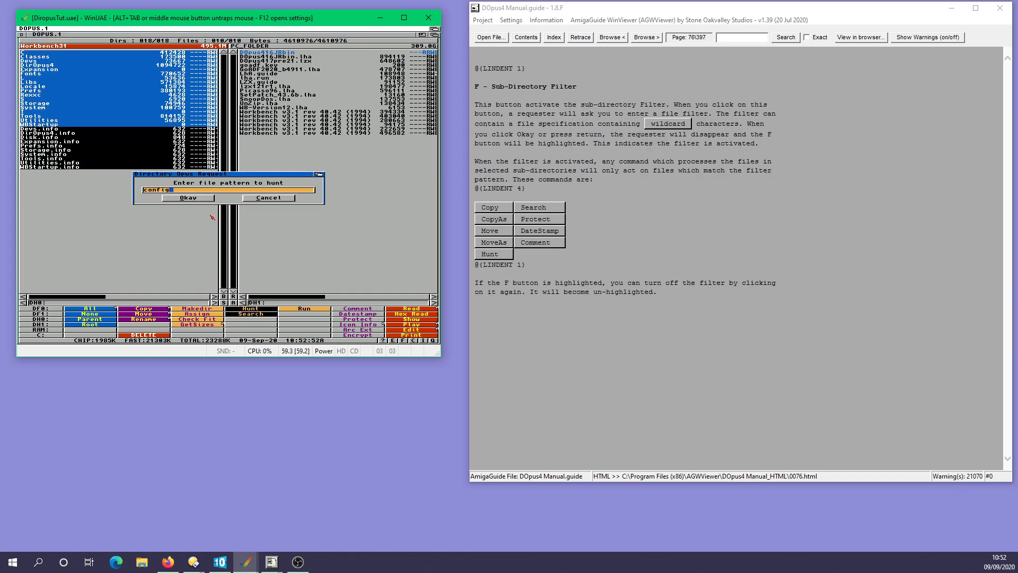
key("Return")
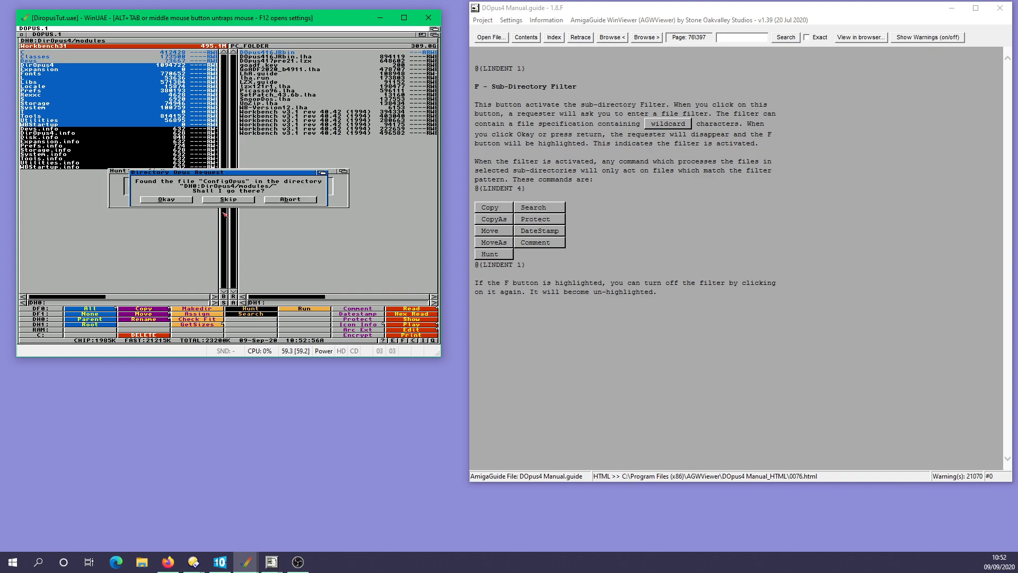
left_click(185, 200)
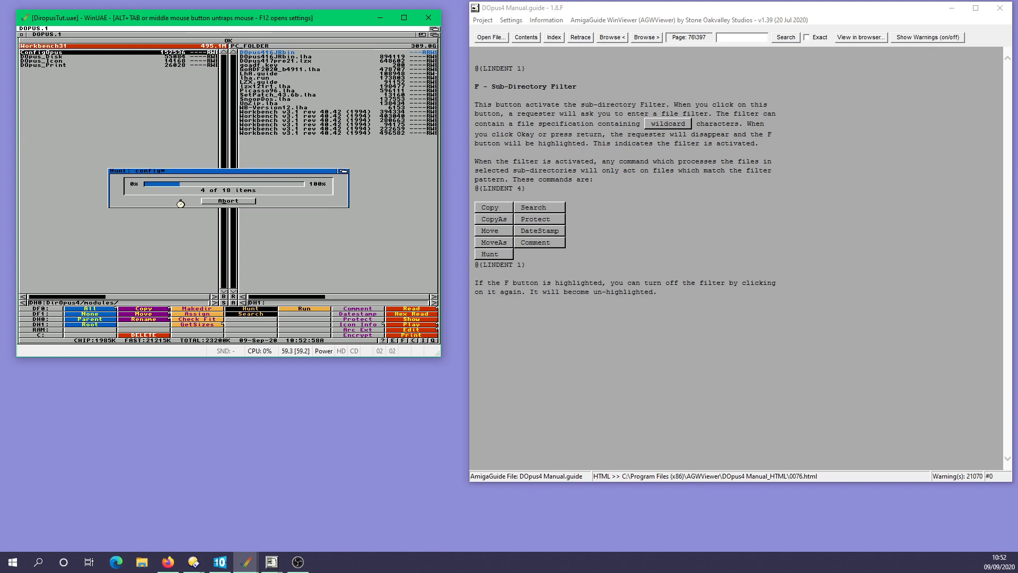
Step: Return to the DH0: root and search the contents of the selected entries for dos.library, ignoring case
left_click(19, 142)
left_click(18, 142)
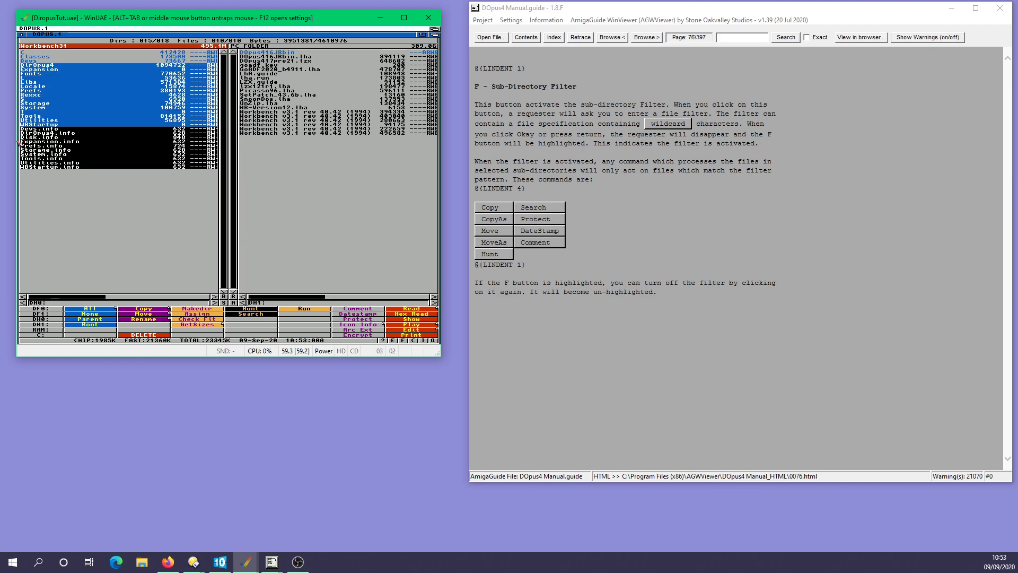
left_click(258, 315)
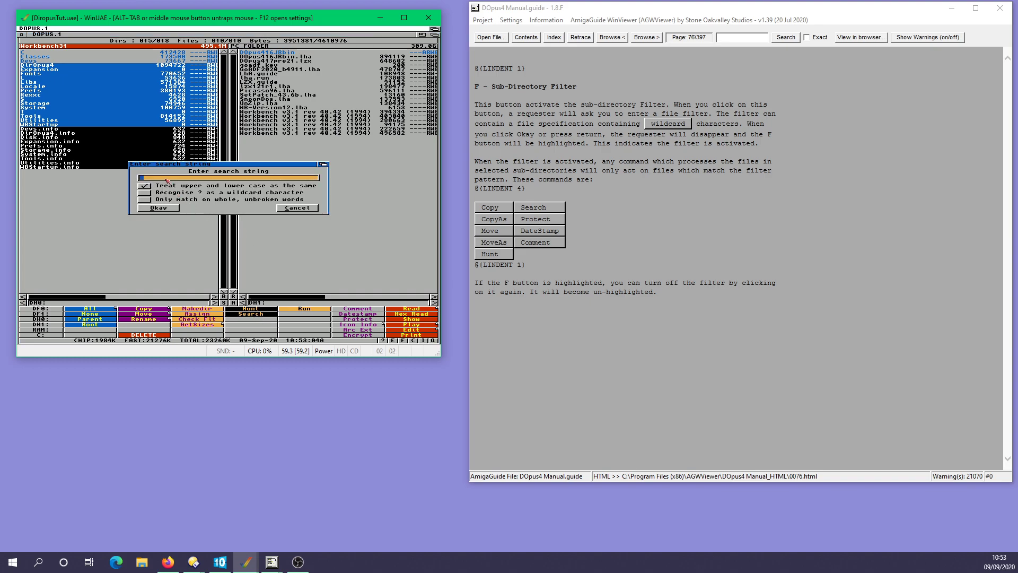
type("dos.library")
left_click(158, 208)
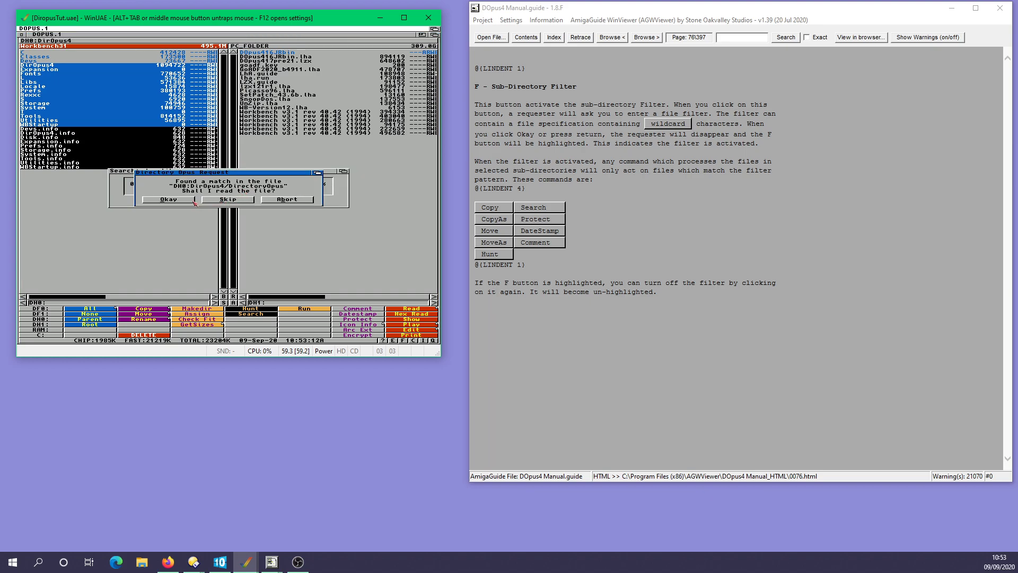
Step: Read the matching DirectoryOpus file, abort the remaining search and deselect all entries in DH0:
left_click(193, 201)
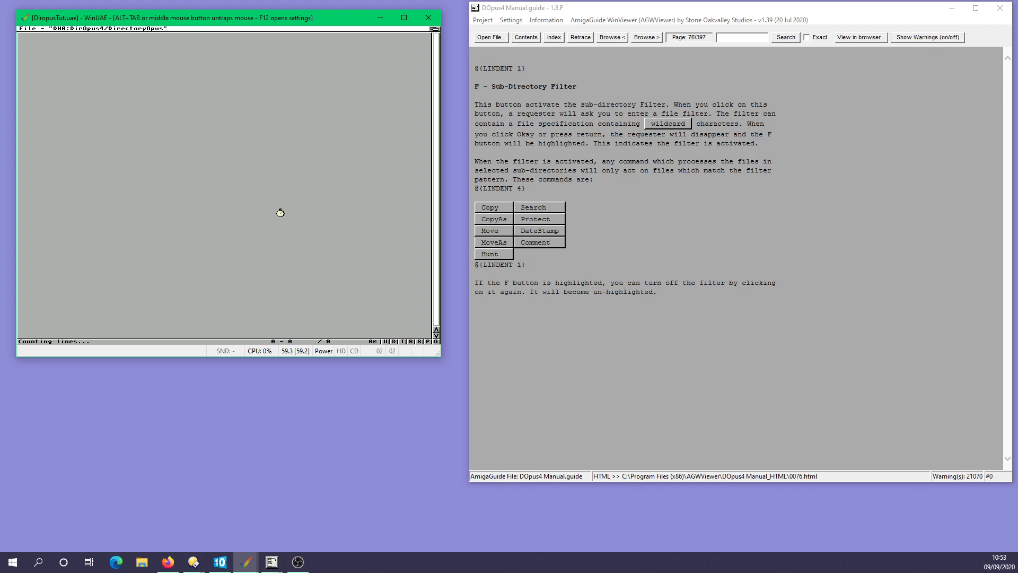
left_click(174, 208)
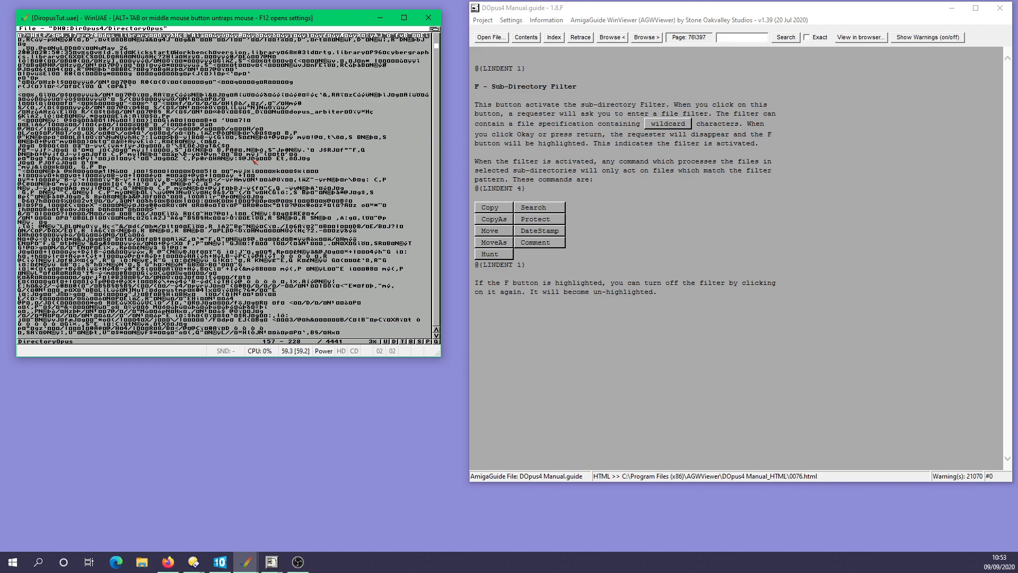
key("Escape")
left_click(235, 195)
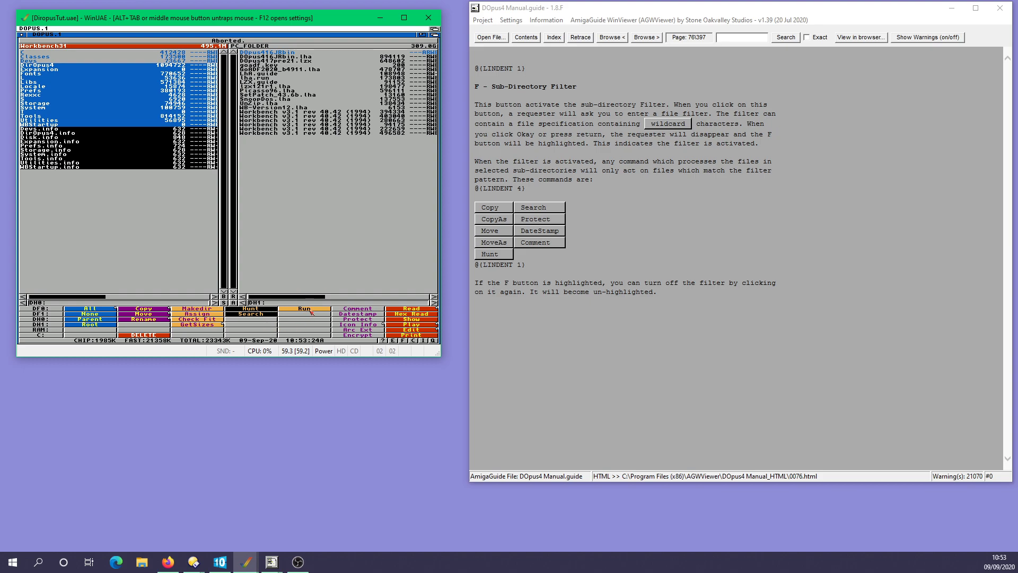
left_click_drag(50, 65, 47, 193)
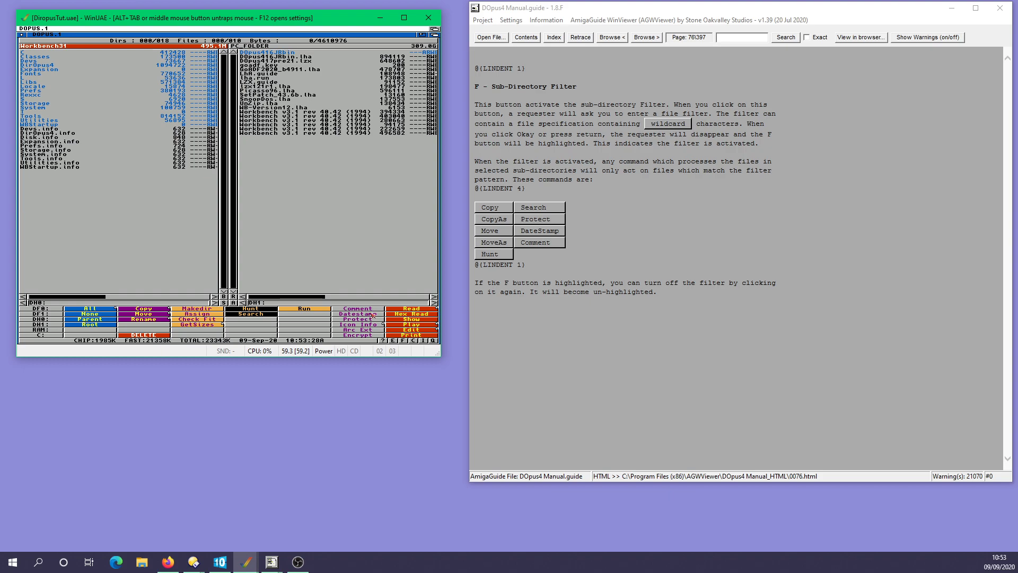
Step: List RAM:, give Devs.info the comment TEST COMMENT, and check it in the lister's comment column
left_click(52, 330)
left_click(58, 62)
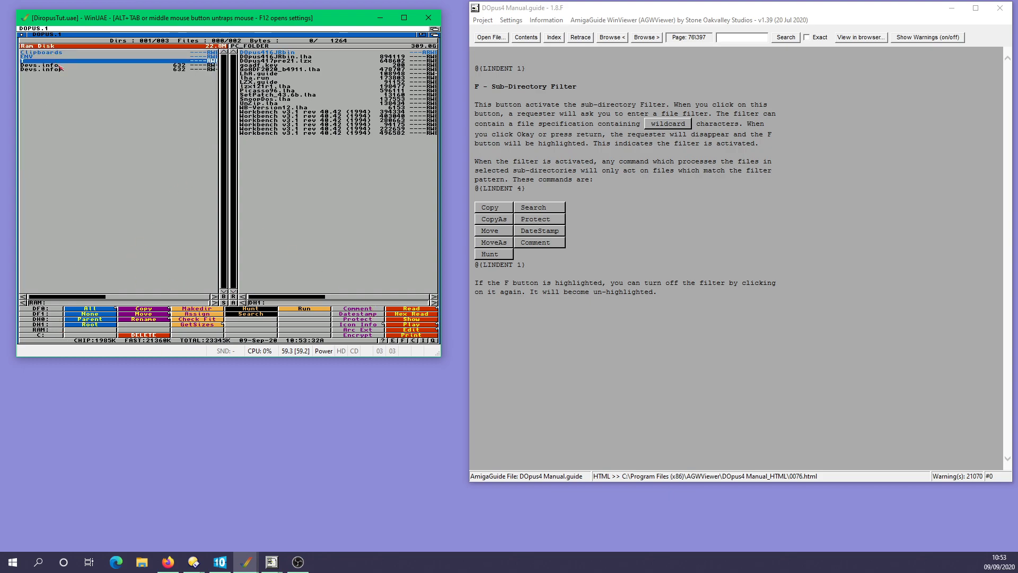
left_click(60, 61)
left_click(59, 64)
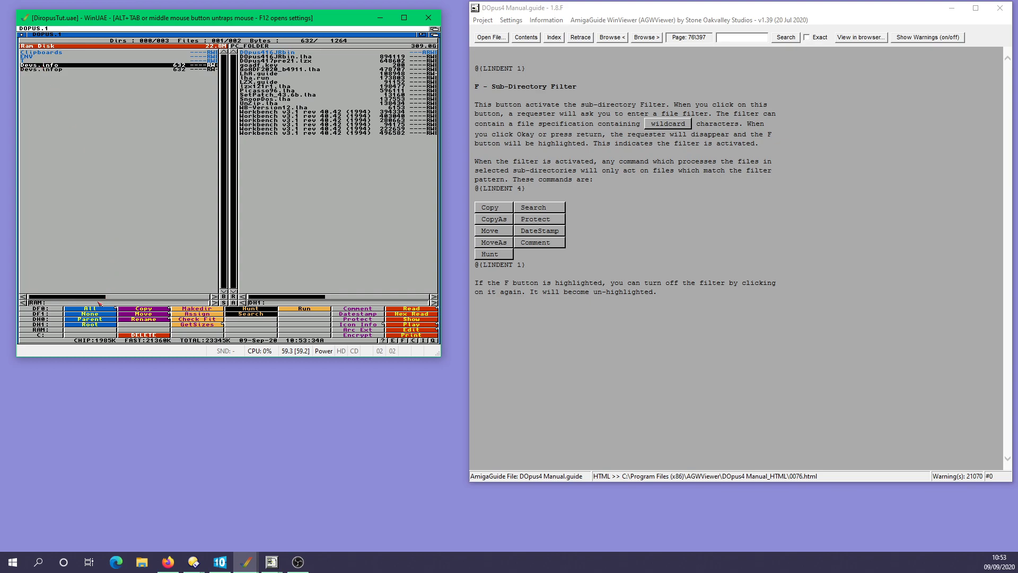
mouse_move(97, 297)
left_mouse_down()
mouse_move(206, 300)
mouse_move(94, 293)
left_mouse_up()
left_click(350, 309)
type("T")
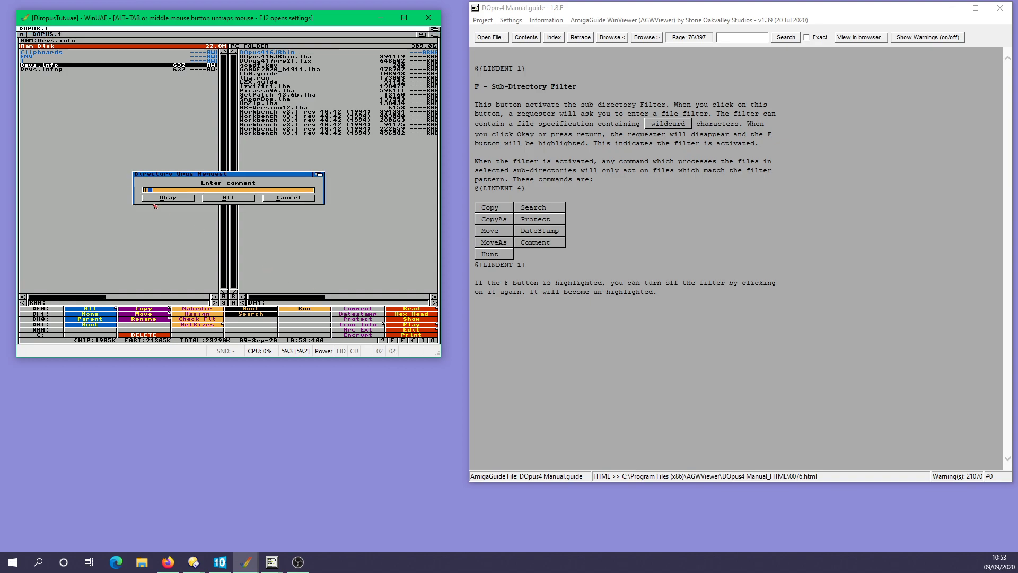
type("EST COMMENT")
key("Return")
left_click_drag(94, 297, 174, 297)
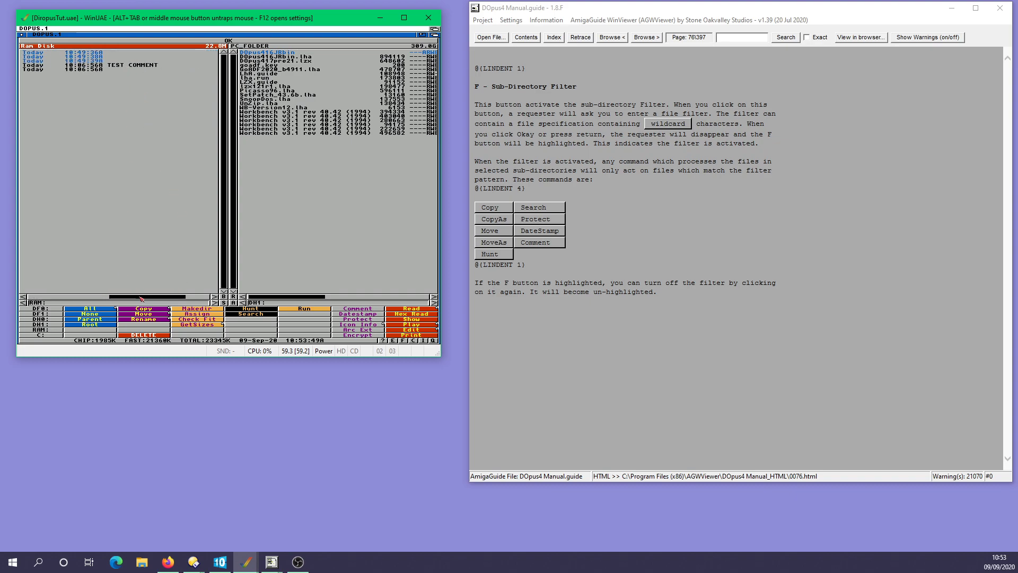
left_click_drag(139, 296, 32, 295)
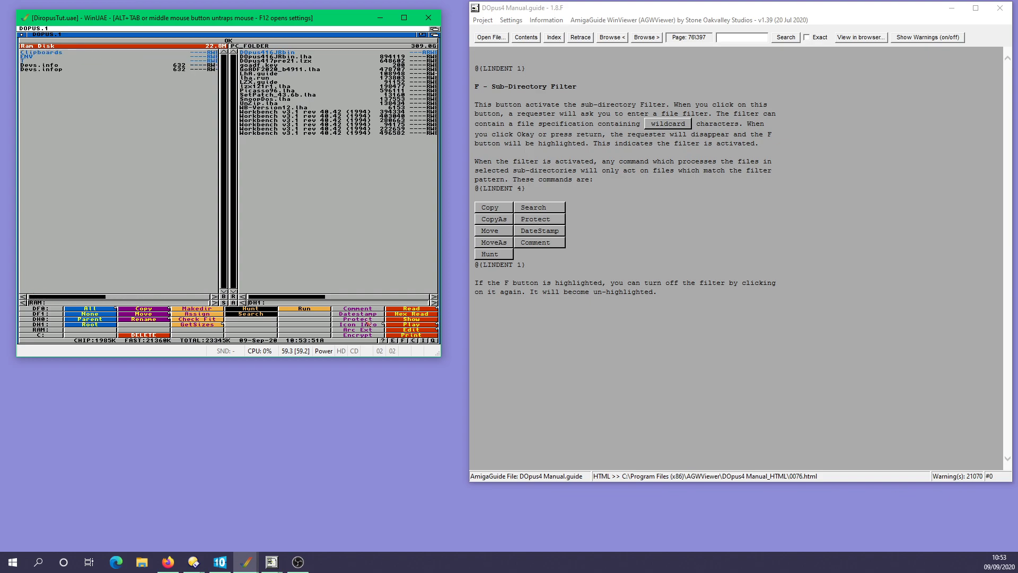
Step: View the protection bits for the selected T directory and Devs.info, and the icon information of Devs.info, cancelling each requester
left_click(89, 62)
left_click(77, 67)
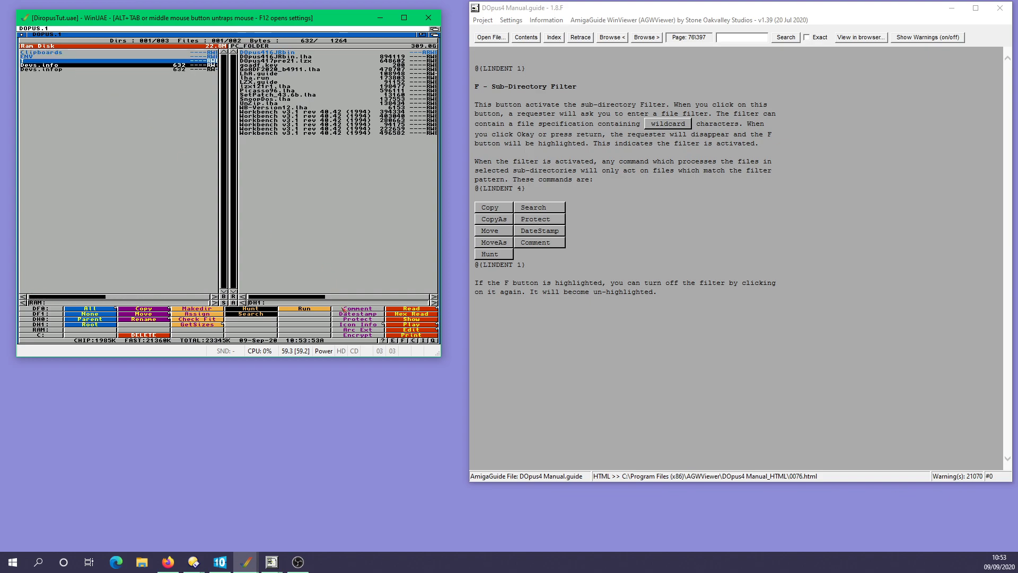
left_click(356, 320)
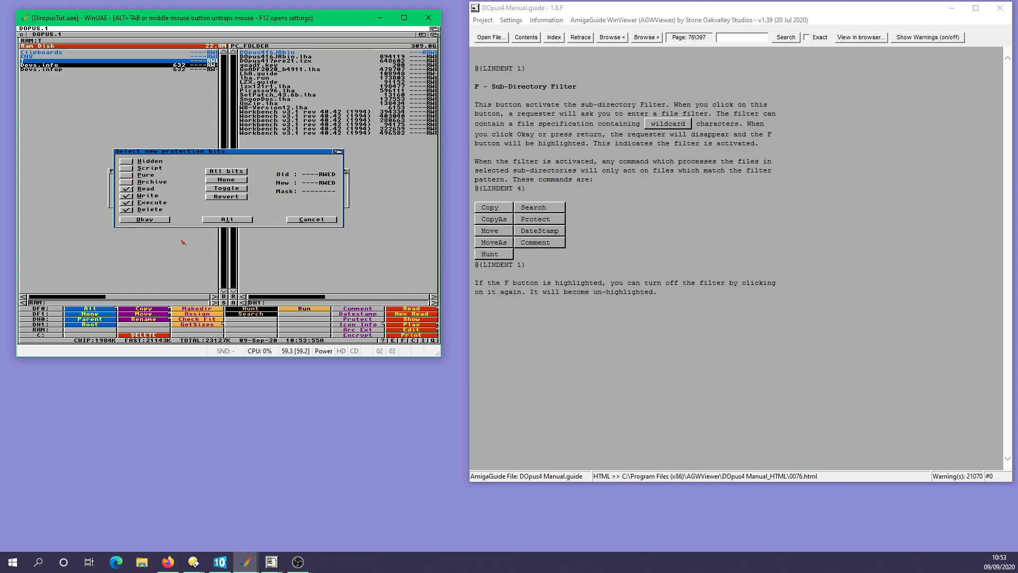
left_click(312, 221)
left_click(308, 219)
left_click(374, 324)
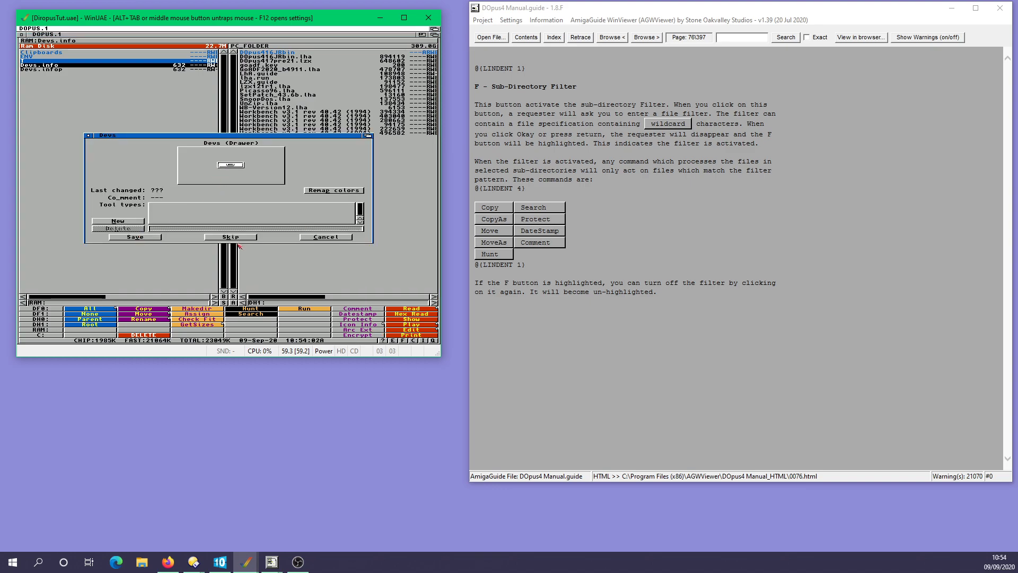
left_click(329, 236)
Step: Add a drawer icon to the T directory in RAM:, and view the icon information of T.info
right_click(364, 326)
left_click(216, 205)
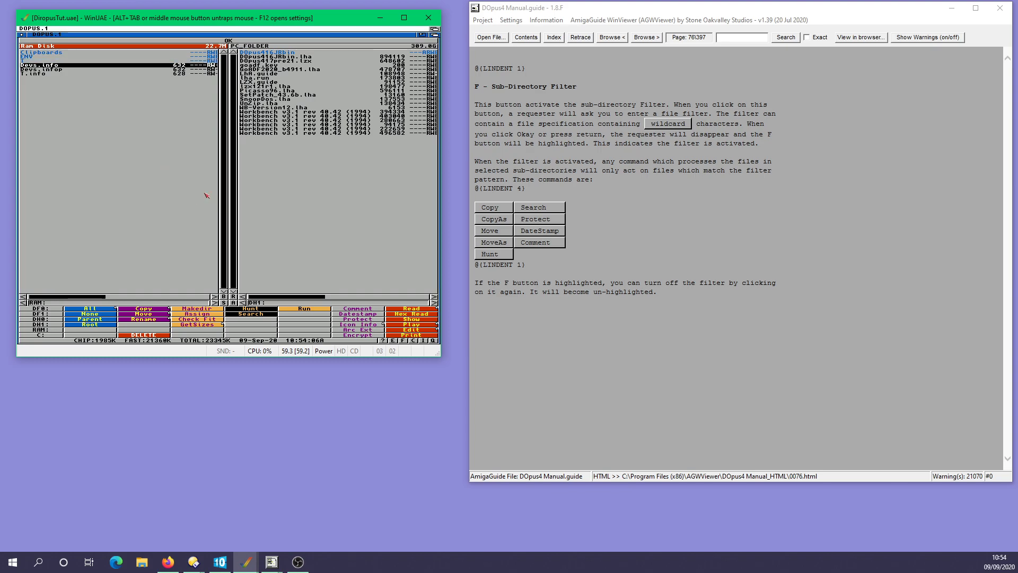
double_click(36, 73)
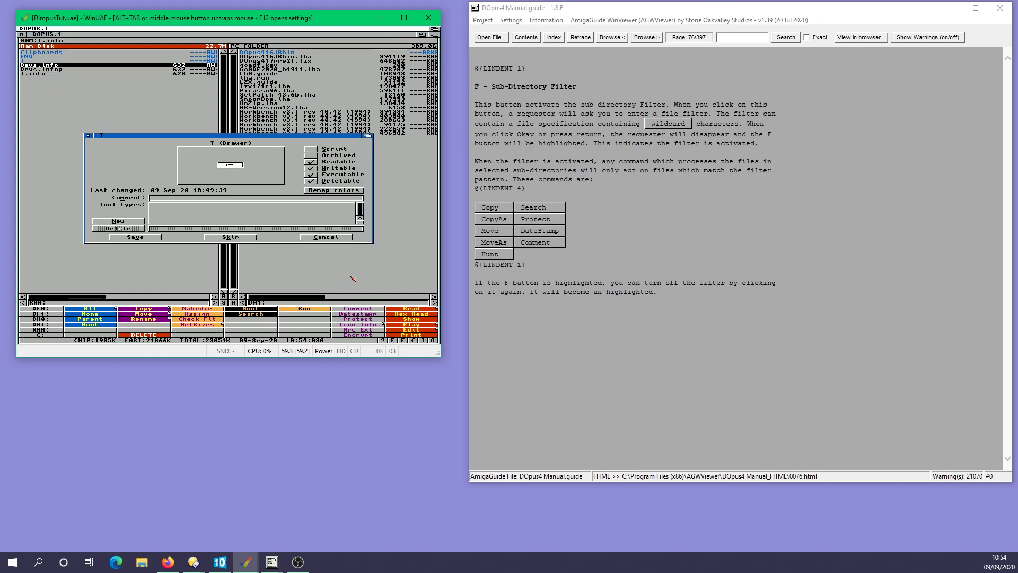
left_click(322, 237)
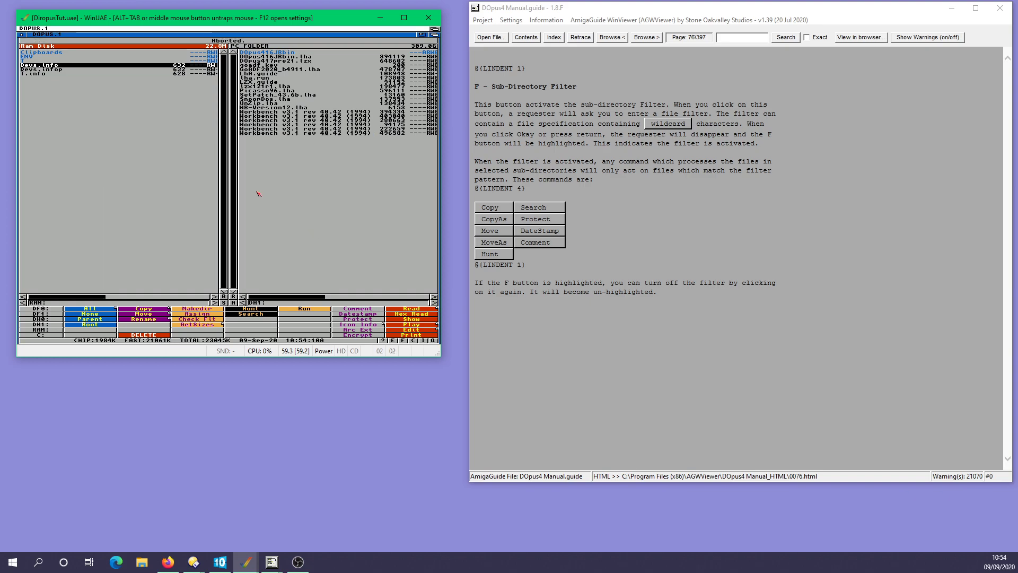
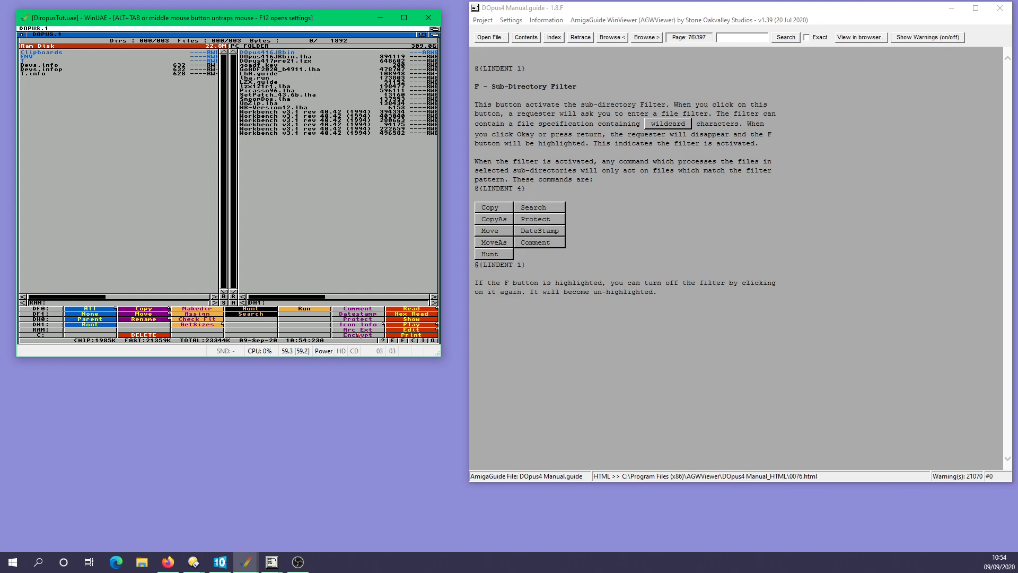
Step: Display the built-in help for the Encrypt function, close the help text and leave help mode
left_click(393, 341)
left_click(275, 197)
left_click(381, 341)
left_click(357, 335)
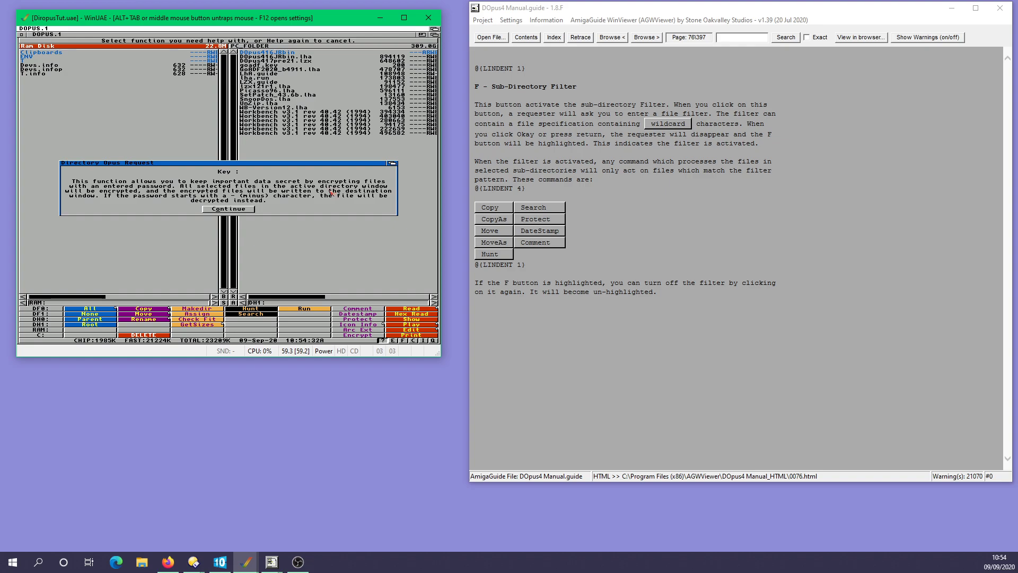
left_click(222, 209)
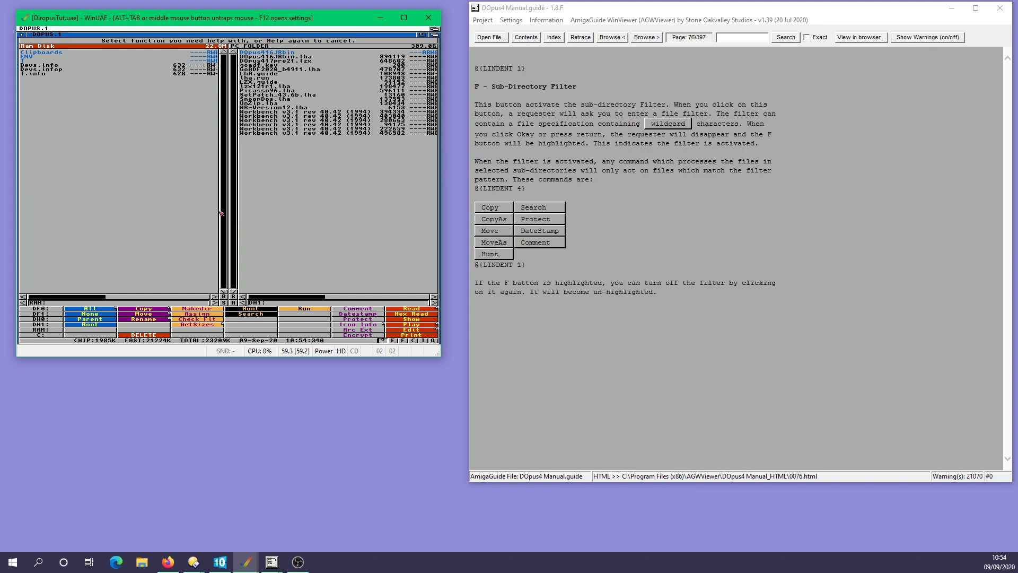
left_click(384, 340)
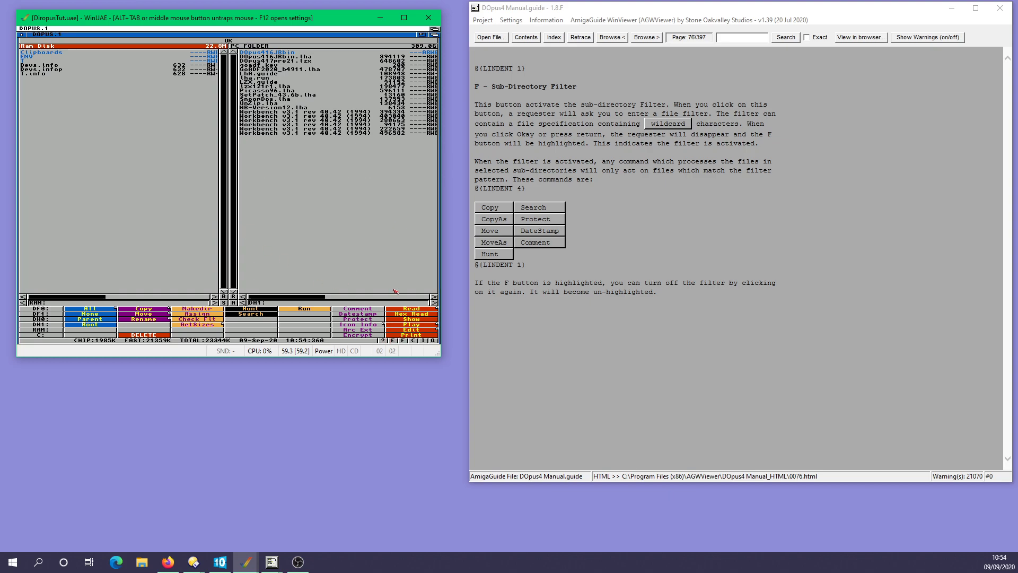
Step: View Devs.info in RAM: with the Read and Show functions, closing each view
left_click(70, 66)
left_click(408, 307)
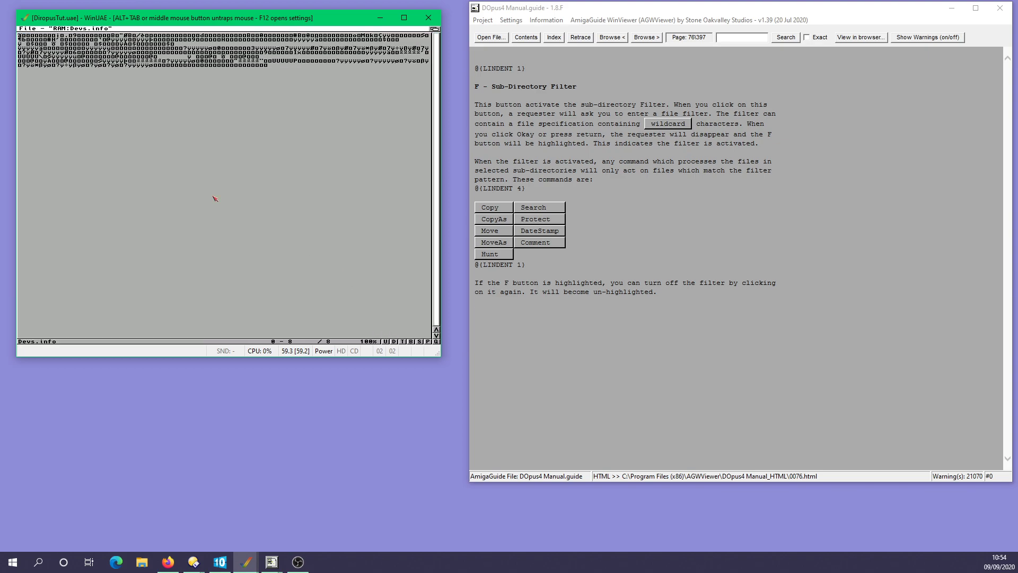
key("Escape")
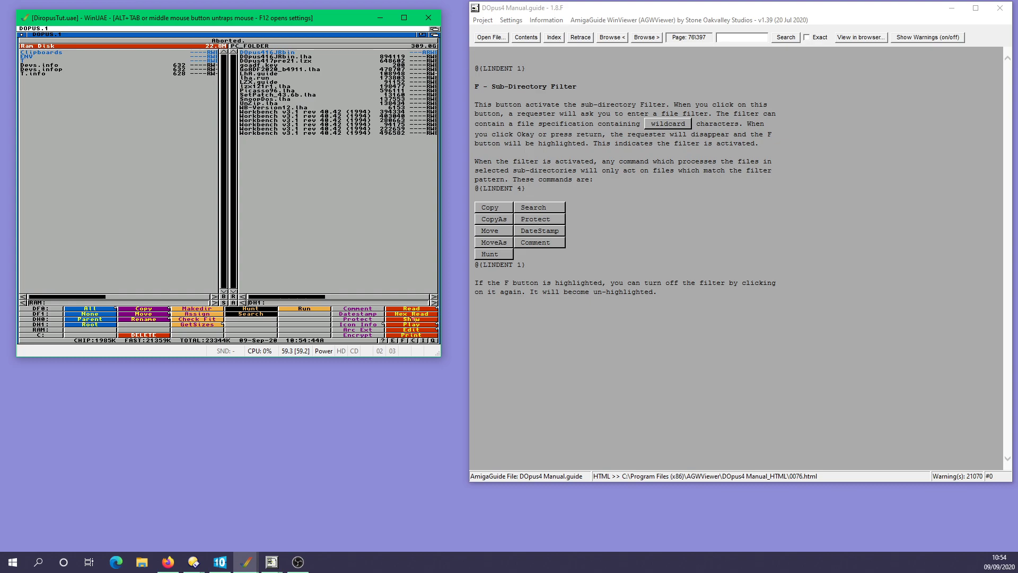
left_click(53, 66)
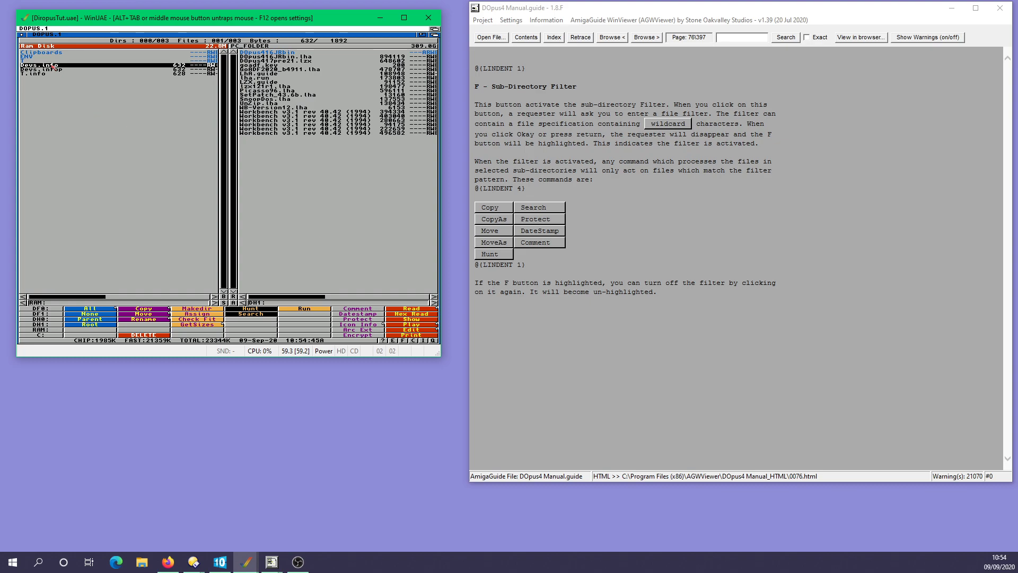
left_click(419, 319)
key("Escape")
Step: Open Devs.info with New Read, close the reader, and view the file's icon information, cancelling the requester
left_click(44, 61)
left_click(42, 62)
left_click(42, 64)
left_click(423, 313)
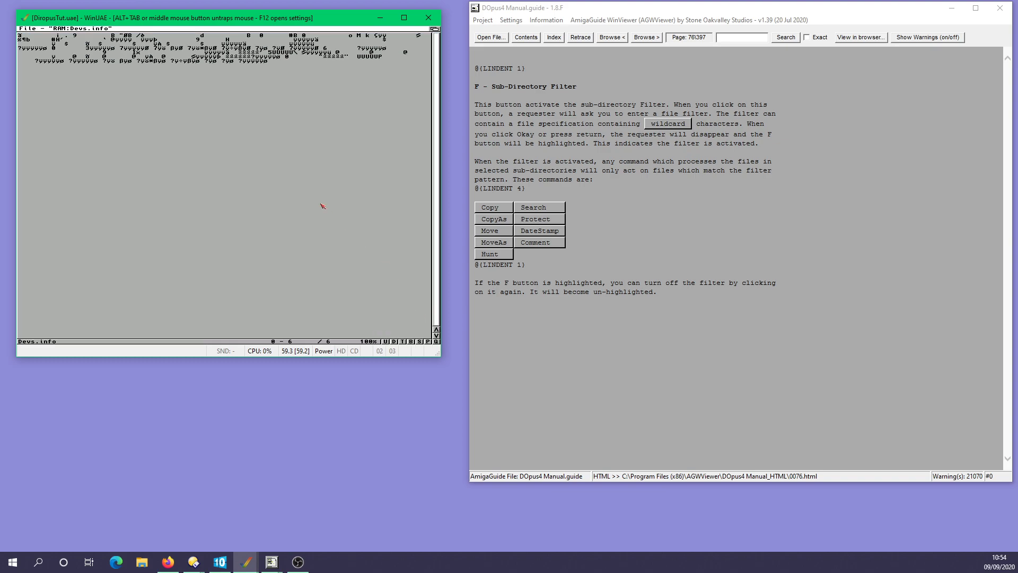
key("Escape")
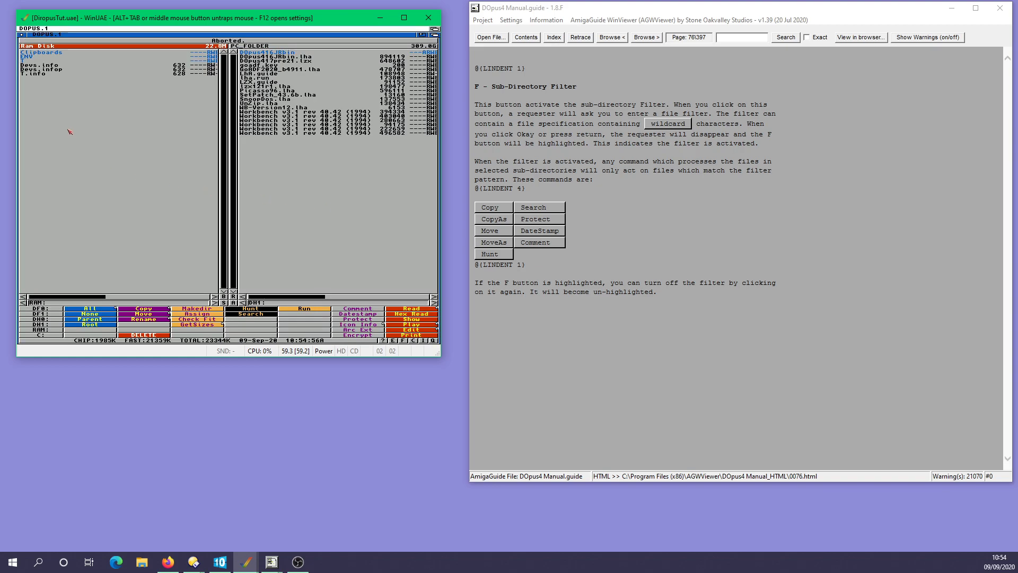
double_click(40, 66)
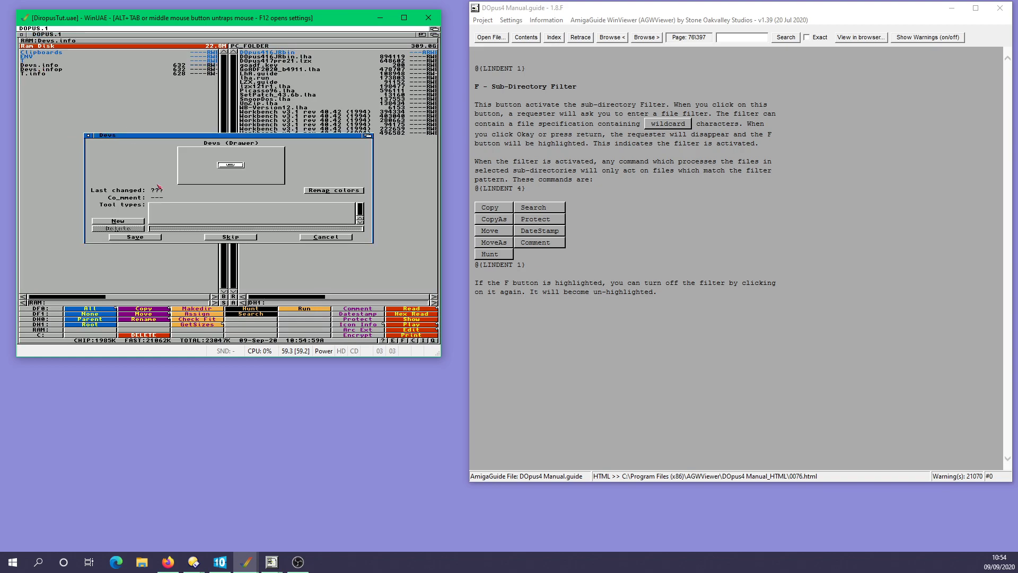
left_click(317, 237)
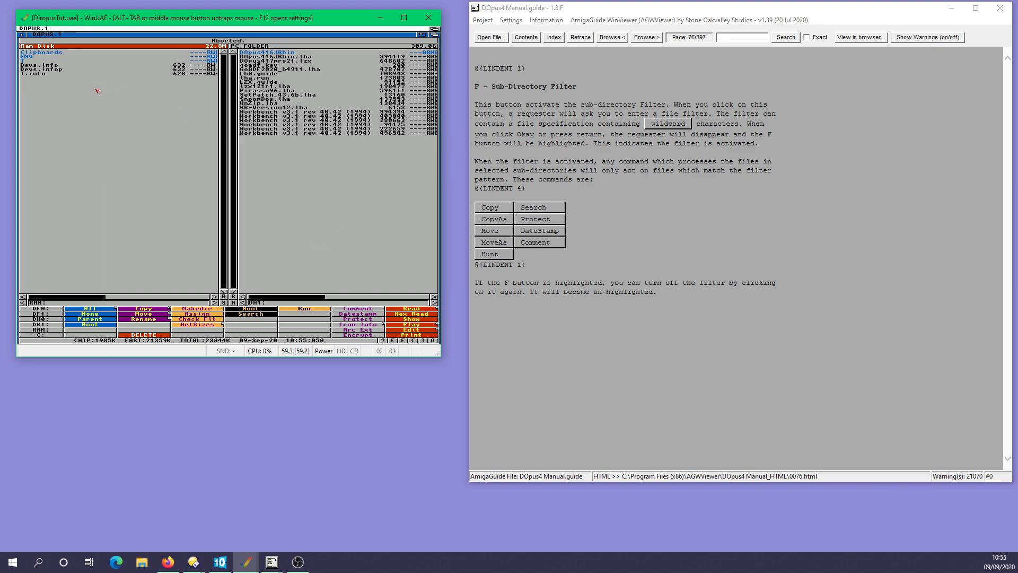
Step: Show the Devs.info icon image, view its print options and cancel them, and run Show on the file again
left_click(53, 66)
left_click(402, 320)
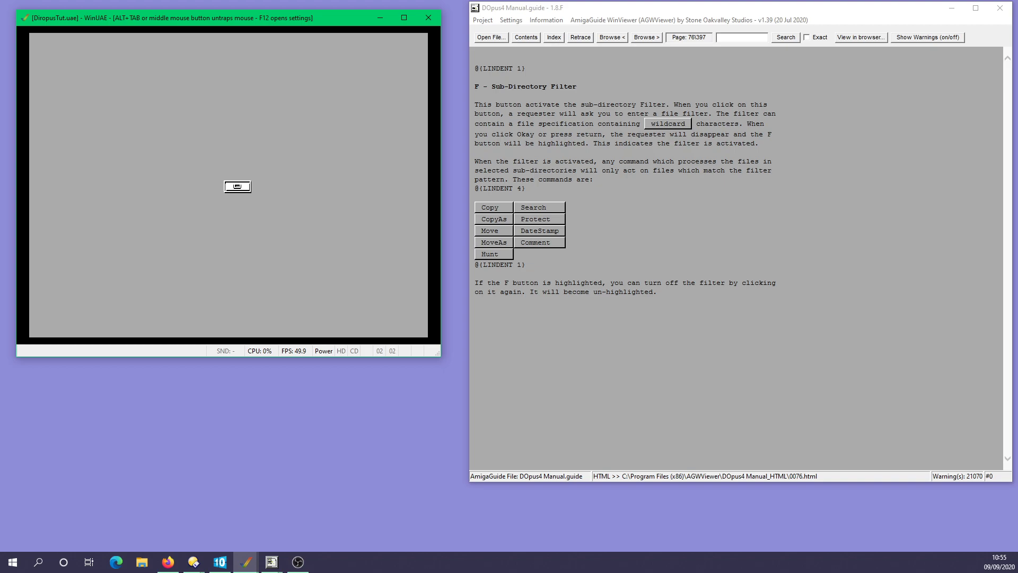
key("p")
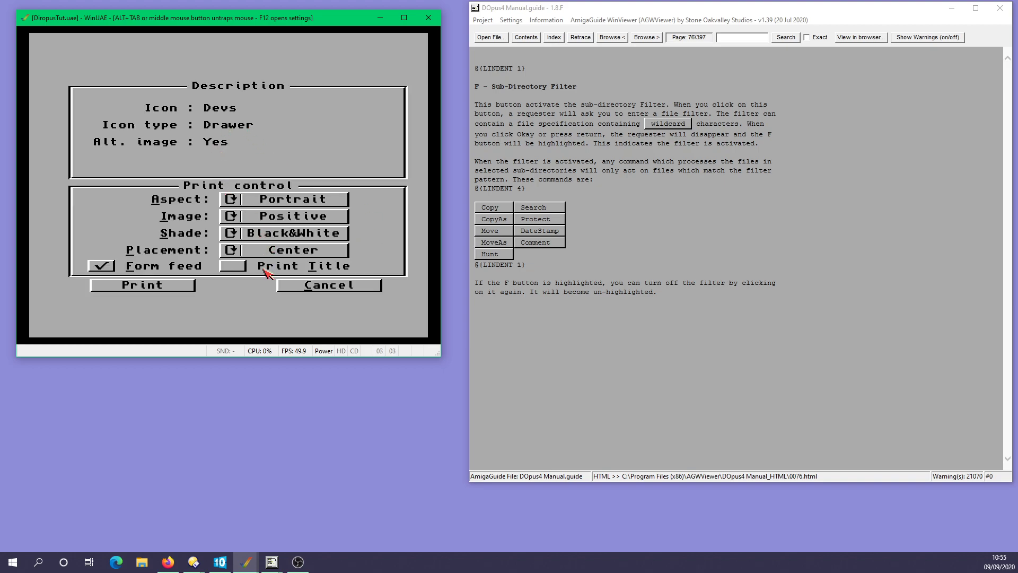
left_click(313, 291)
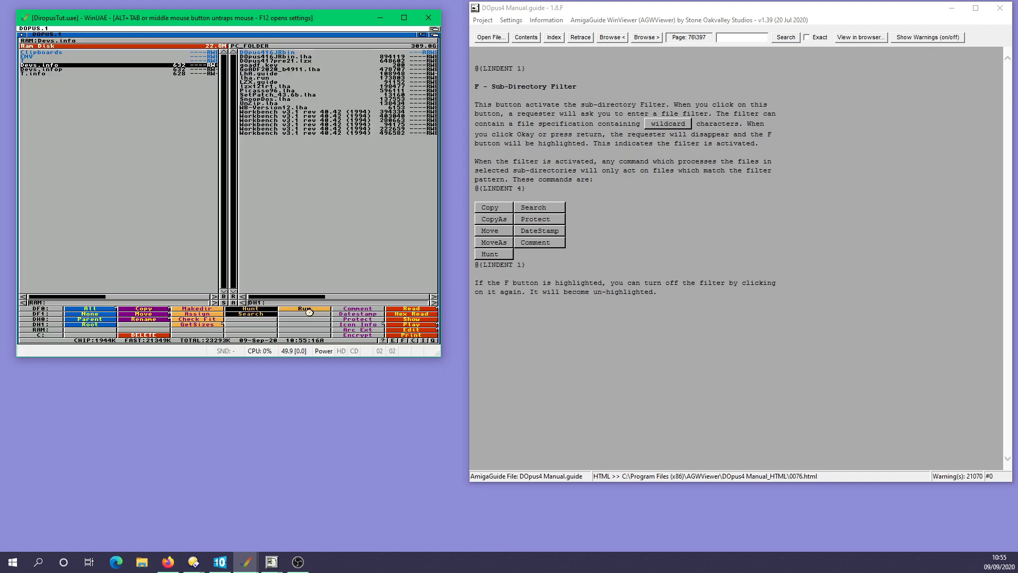
left_click(50, 74)
left_click(52, 66)
left_click(401, 319)
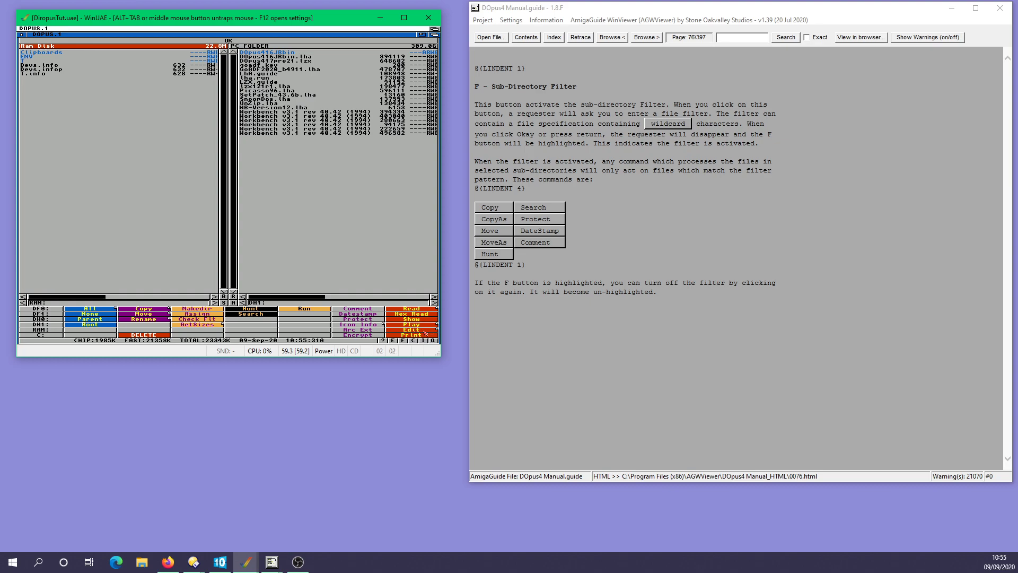
Step: Try to edit Devs.info, check the Workbench screen and return to the DOPUS.1 screen
left_click(66, 66)
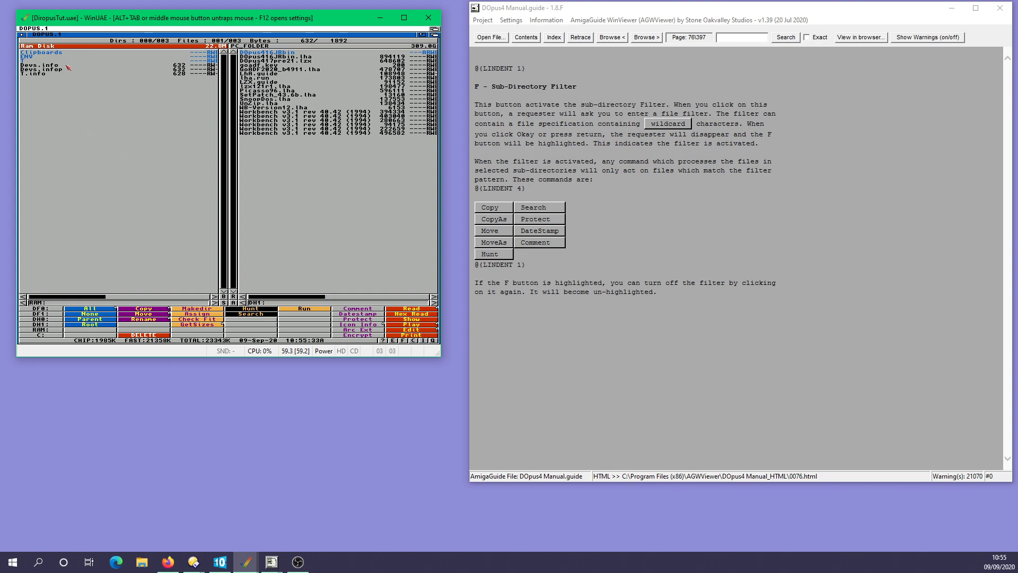
left_click(418, 330)
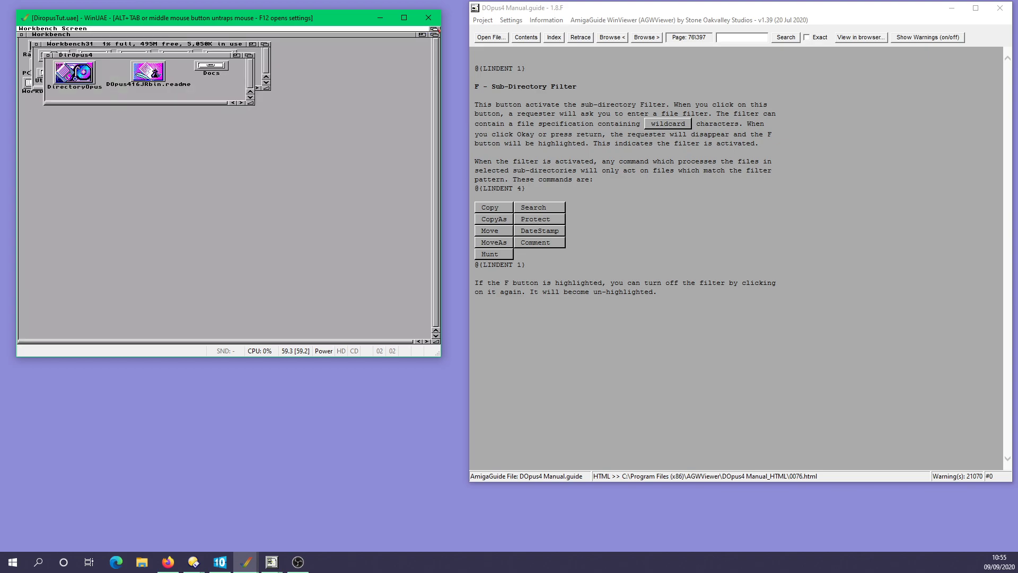
key("super+m")
key("super+m")
left_click(31, 35)
right_click(37, 35)
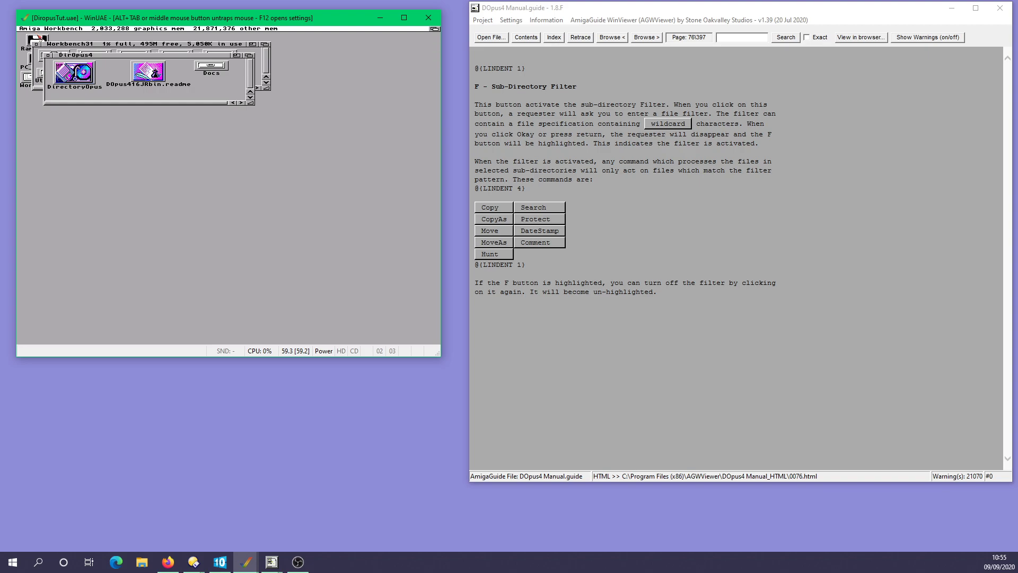
key("super+m")
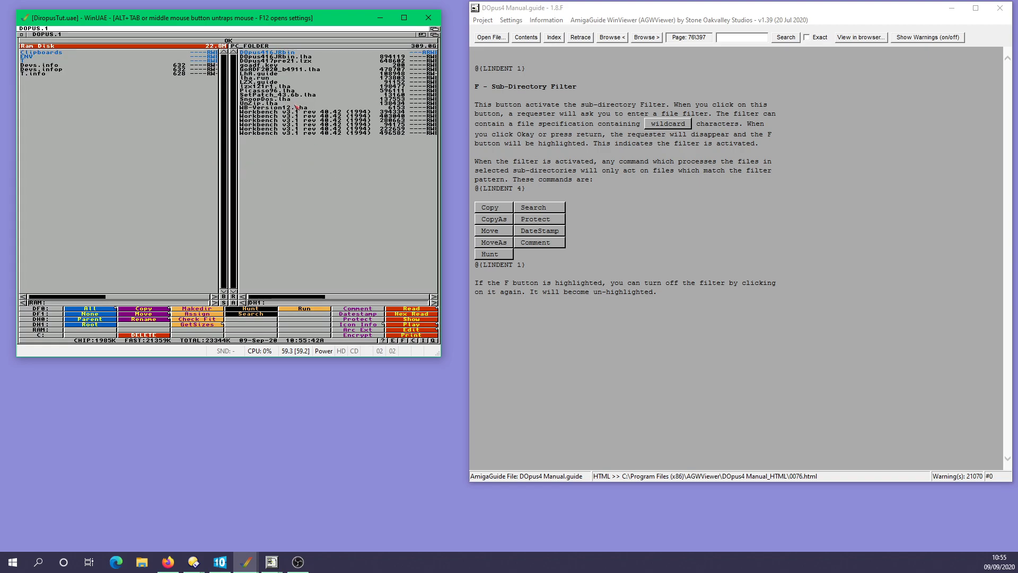
Step: Open LhA.guide from DH1: in the Ed text editor and leave the editor
left_click(268, 74)
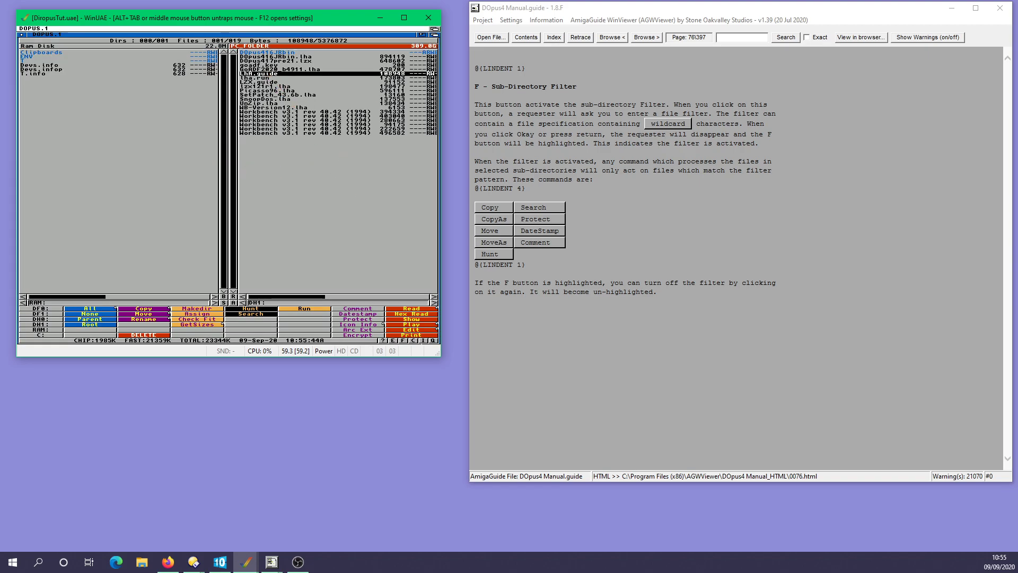
left_click(420, 330)
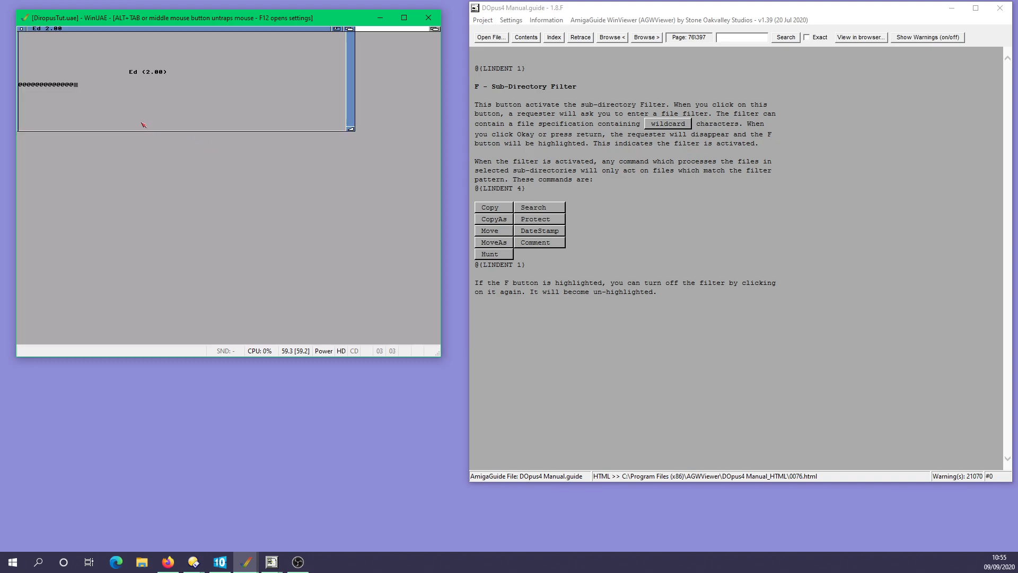
type("@@@@@@@@@@@")
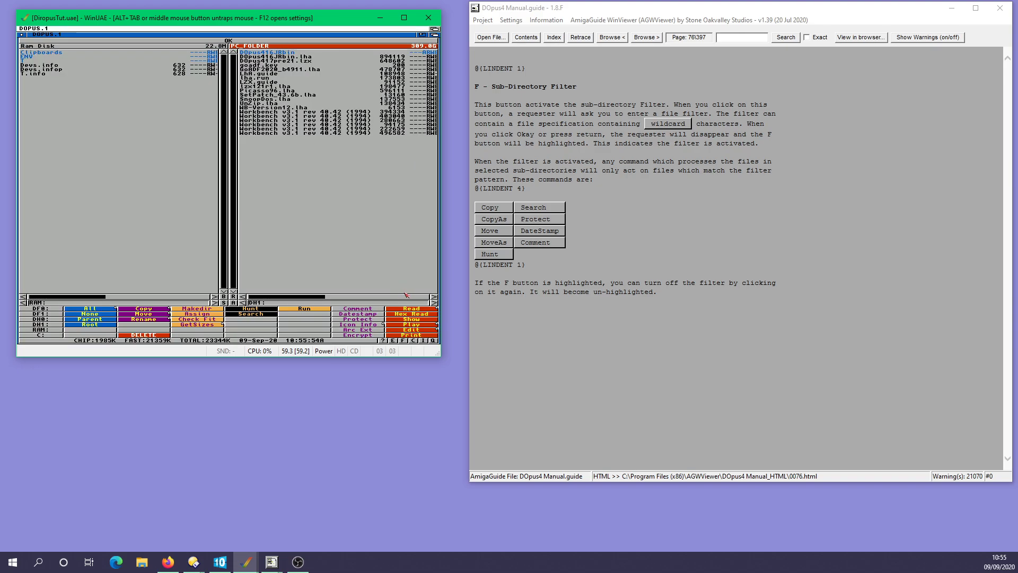
Step: Start a new file named Untitled in the Ed editor and leave the editor
right_click(410, 331)
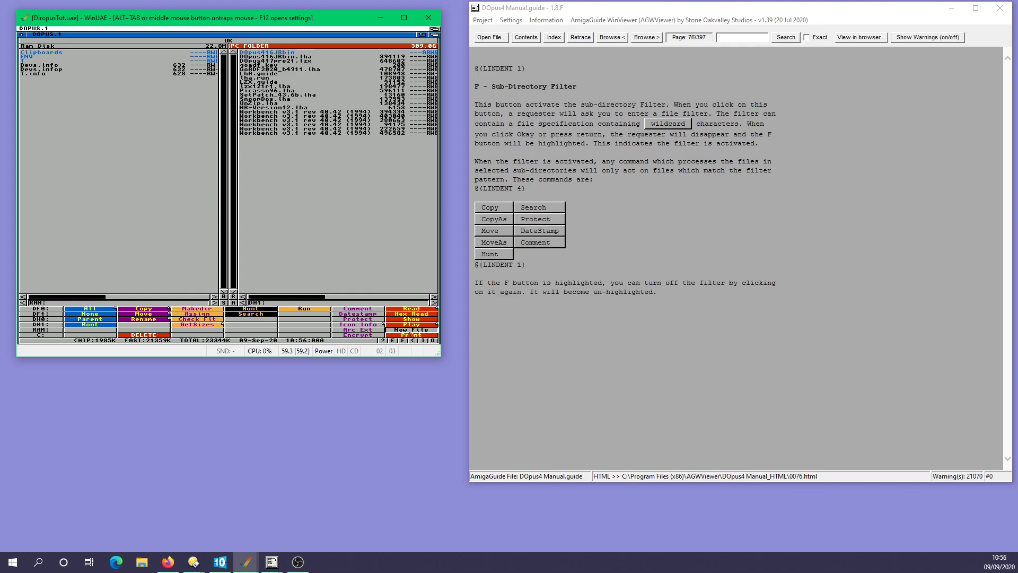
right_click(411, 334)
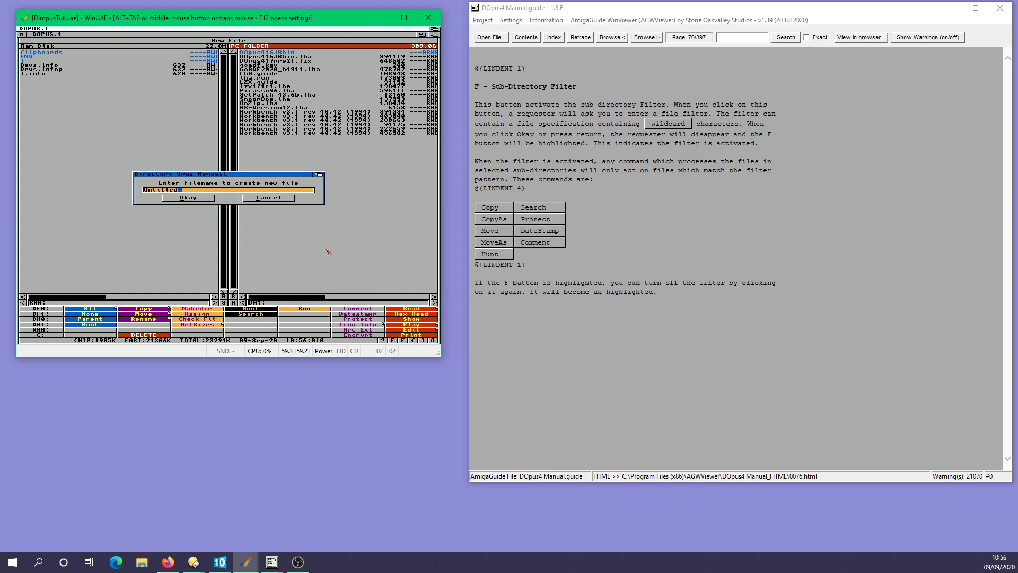
left_click(209, 199)
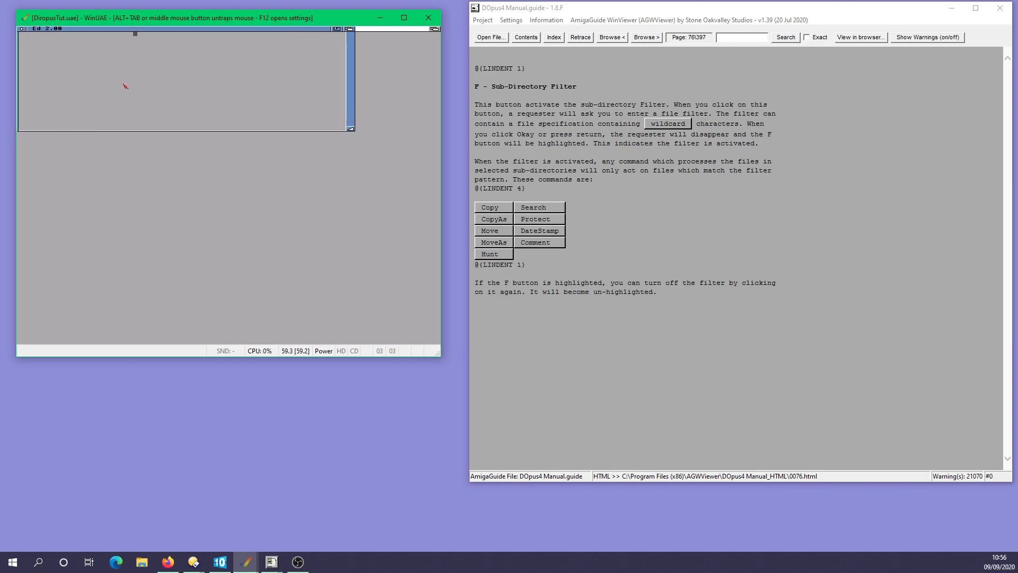
right_click(42, 28)
left_click(435, 28)
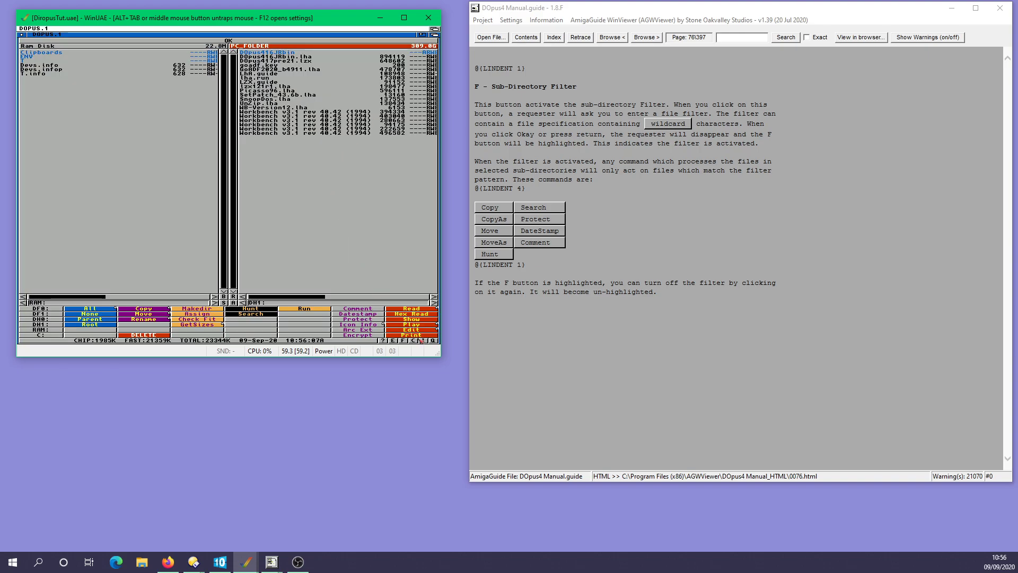
Step: View the Diskcopy, Format and Install disk requesters, exiting each without running anything
right_click(79, 28)
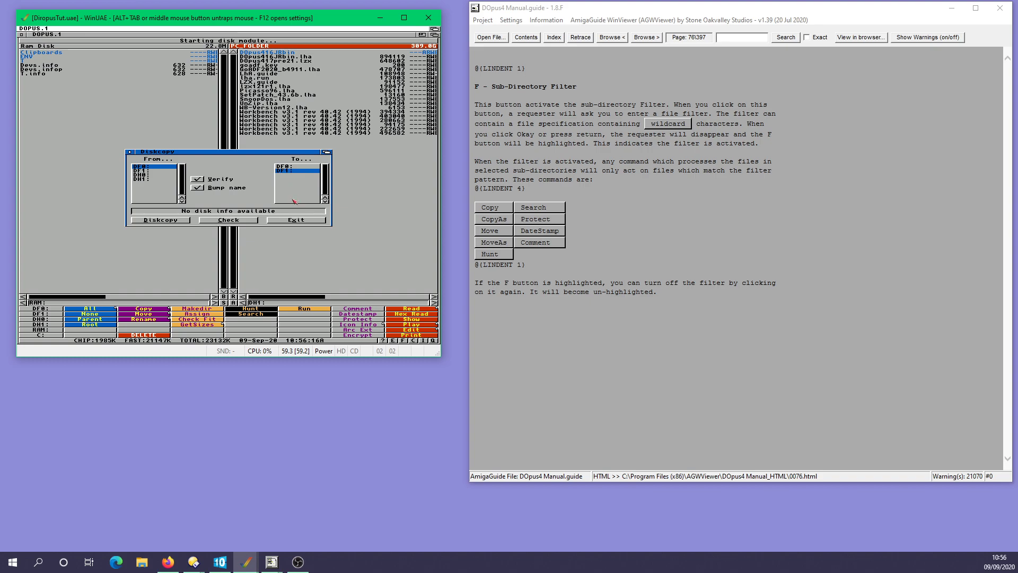
left_click(289, 220)
right_click(77, 39)
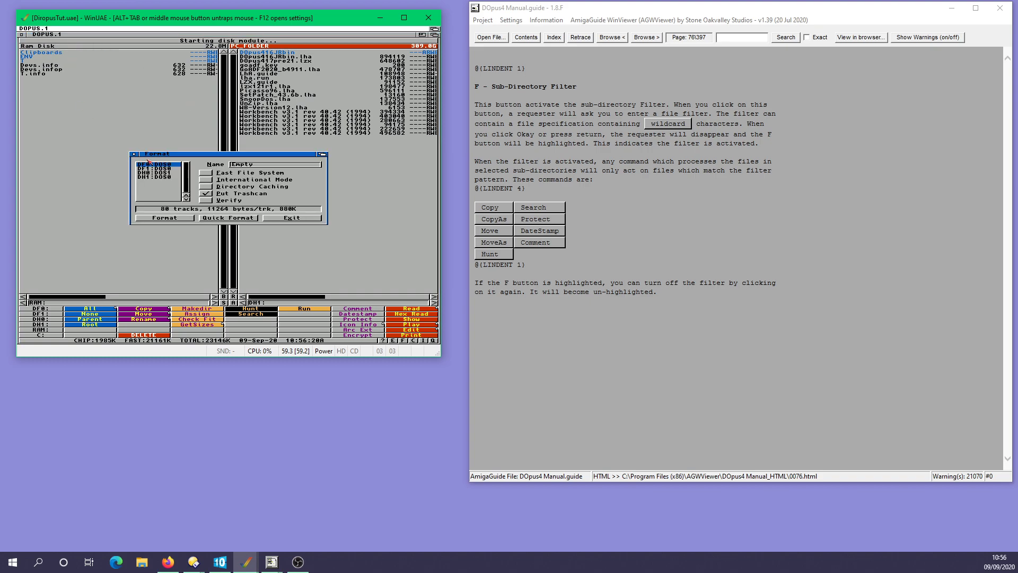
left_click(281, 218)
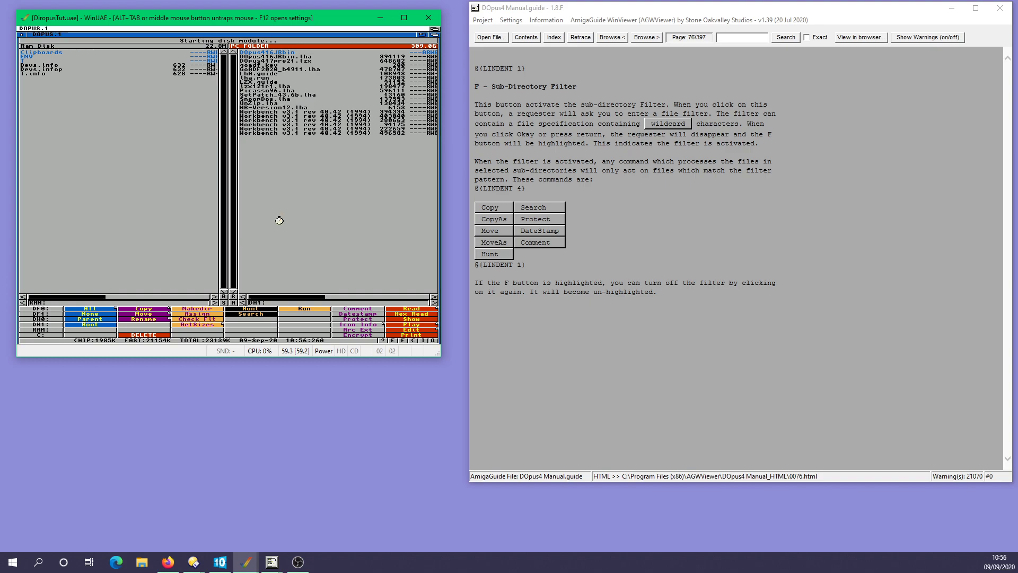
right_click(63, 27)
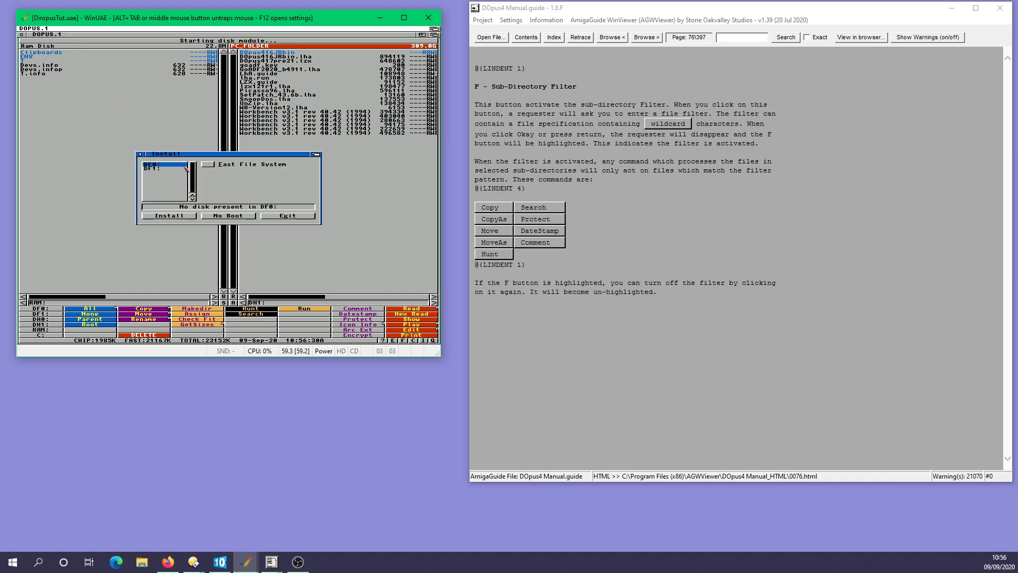
left_click(283, 215)
Step: Open the menu configuration and set the text of the Project items Current dir~ and Help! to black
right_click(74, 30)
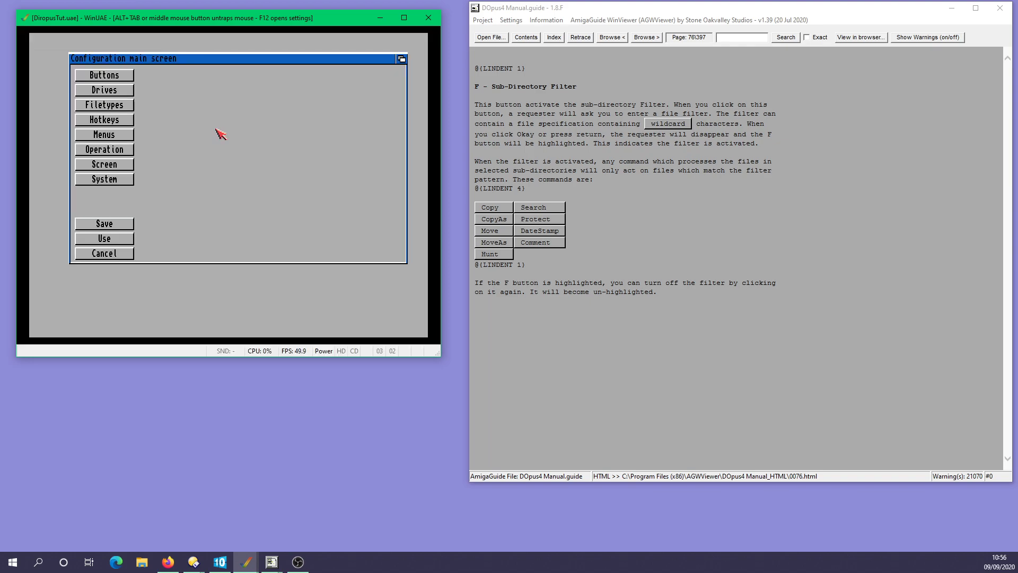
left_click(119, 134)
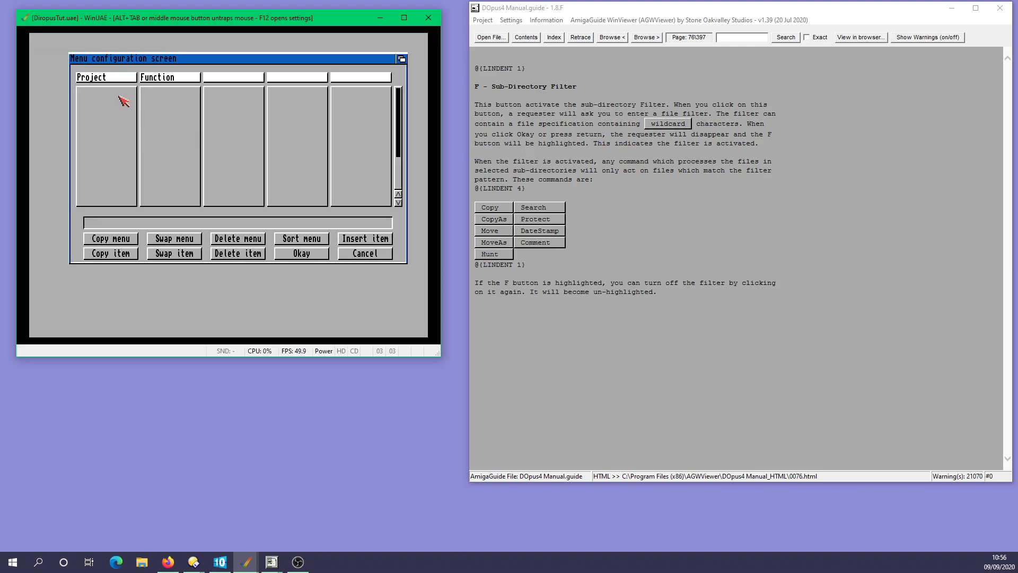
left_click(171, 87)
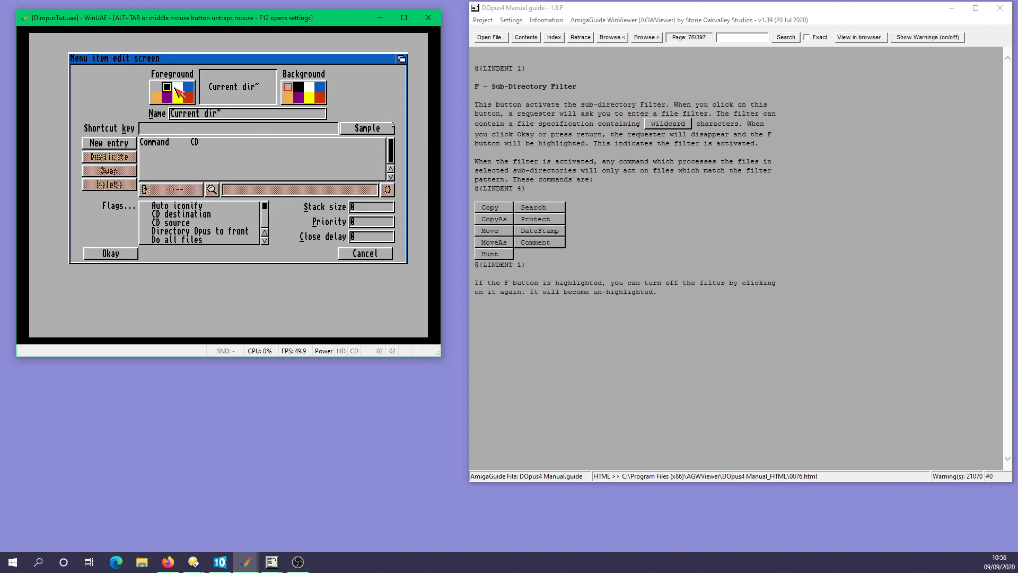
left_click(134, 251)
left_click(122, 102)
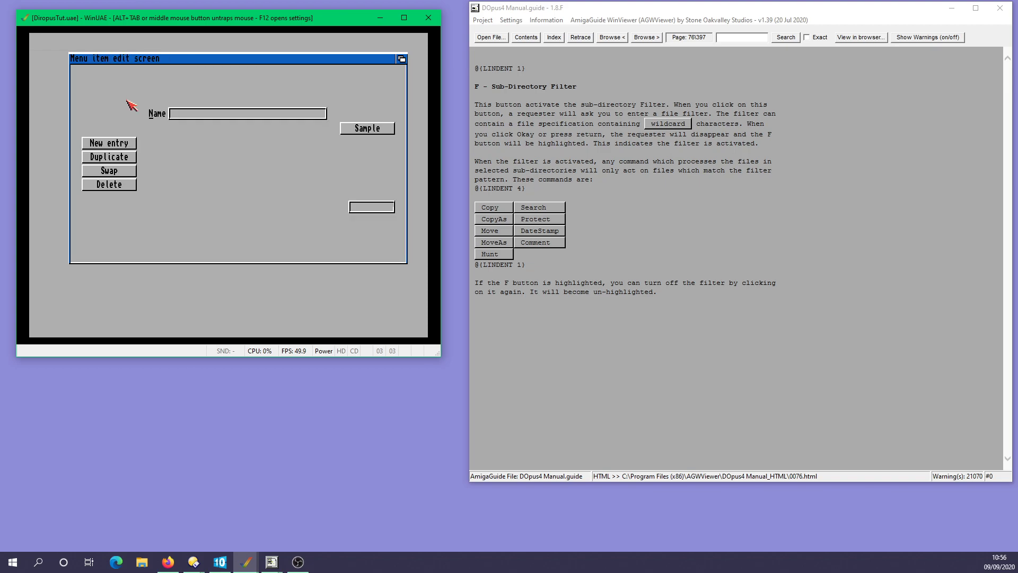
left_click(168, 88)
left_click(112, 253)
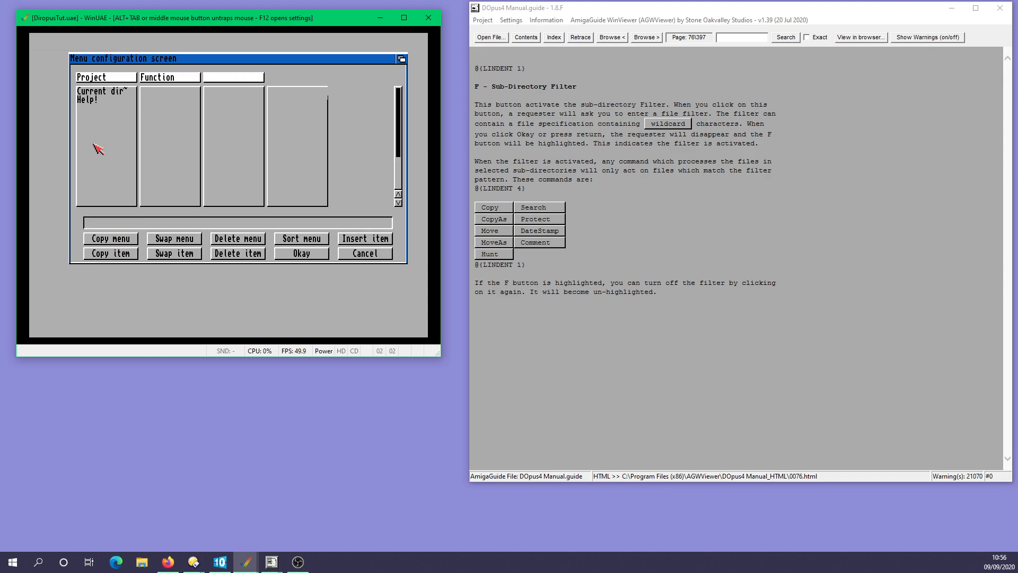
Step: Set the foreground colour of the Project menu items Error help~ and Configure~ to black
left_click(97, 110)
left_click(169, 88)
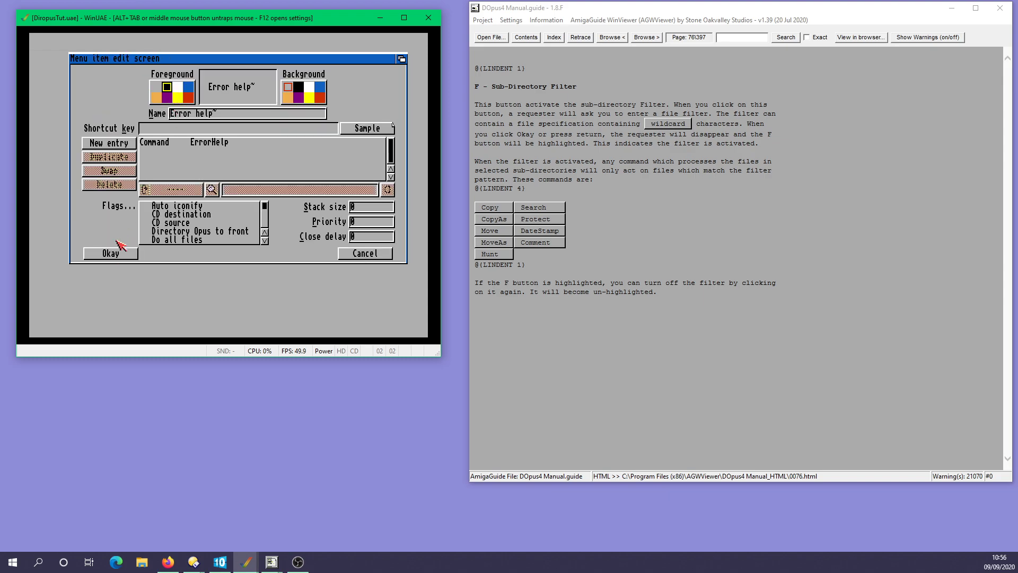
left_click(117, 253)
left_click(106, 117)
left_click(168, 88)
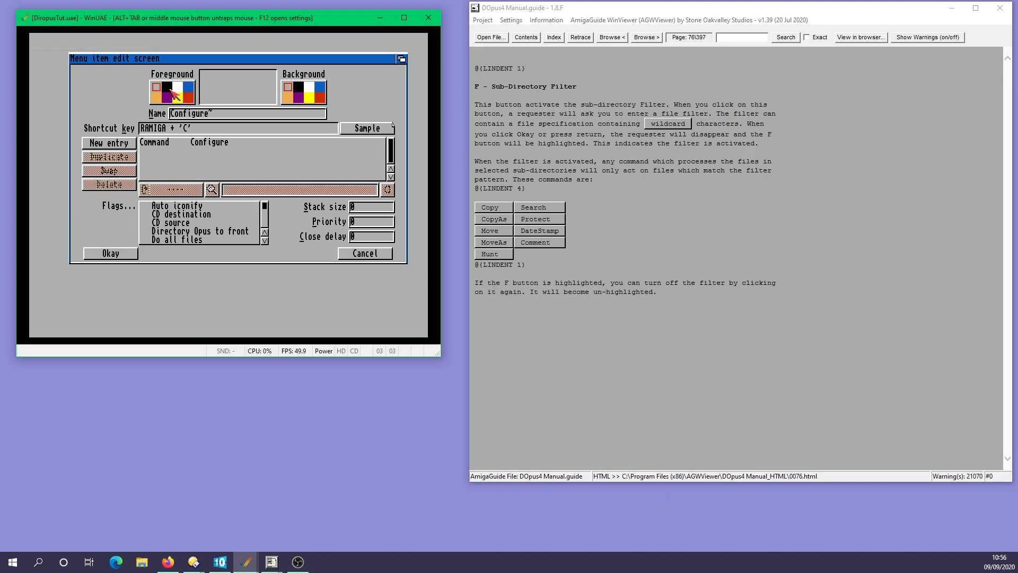
left_click(112, 254)
Step: Set the foreground colour of the Project menu items About and Version~ to black
left_click(101, 127)
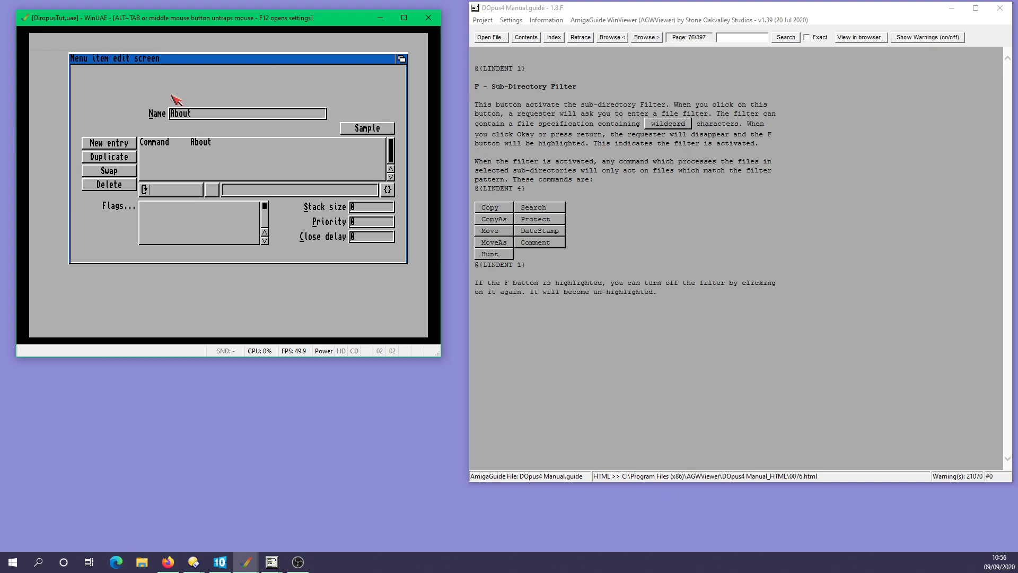
left_click(169, 88)
left_click(112, 254)
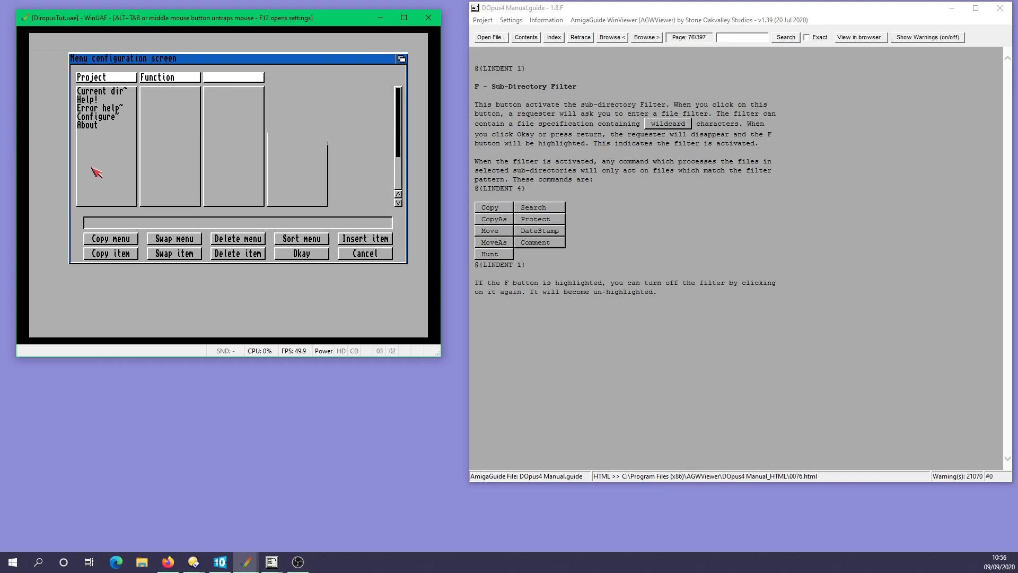
left_click(101, 137)
left_click(111, 253)
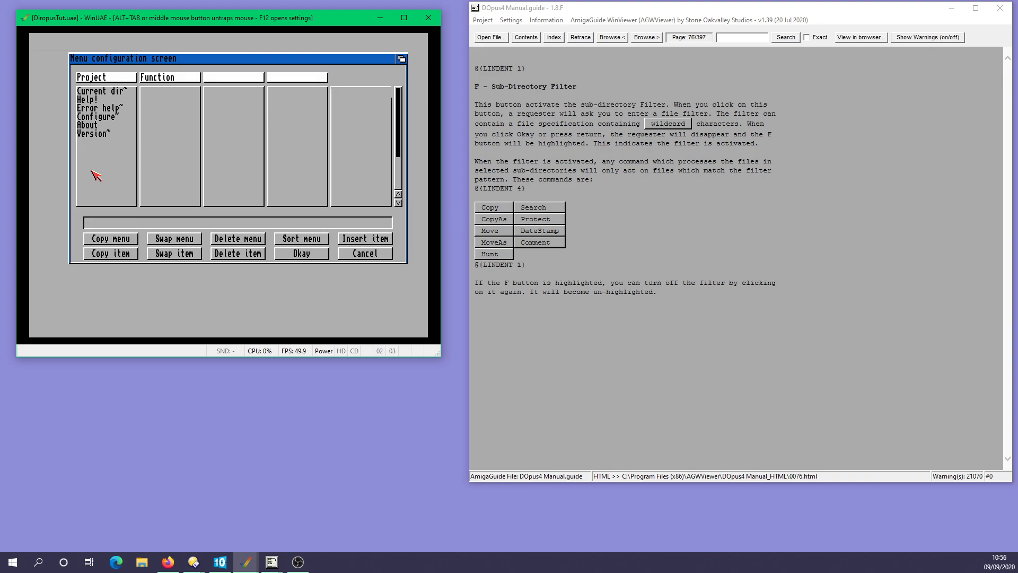
Step: Set the foreground colour of the Project menu items Iconify, Button Iconify and Quit to black
left_click(100, 142)
left_click(167, 87)
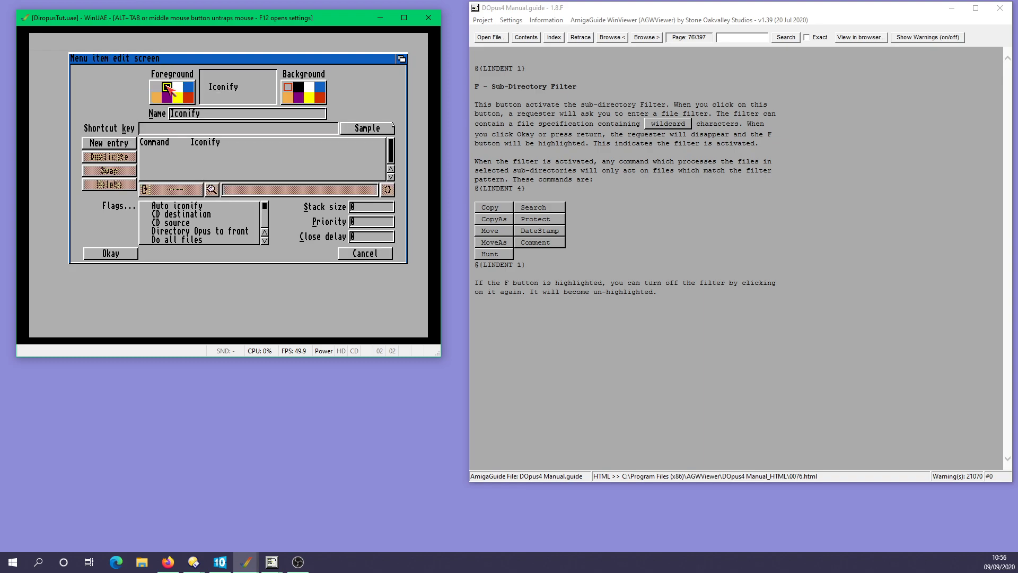
left_click(111, 254)
left_click(102, 150)
left_click(167, 88)
left_click(112, 254)
left_click(104, 159)
left_click(167, 87)
left_click(111, 254)
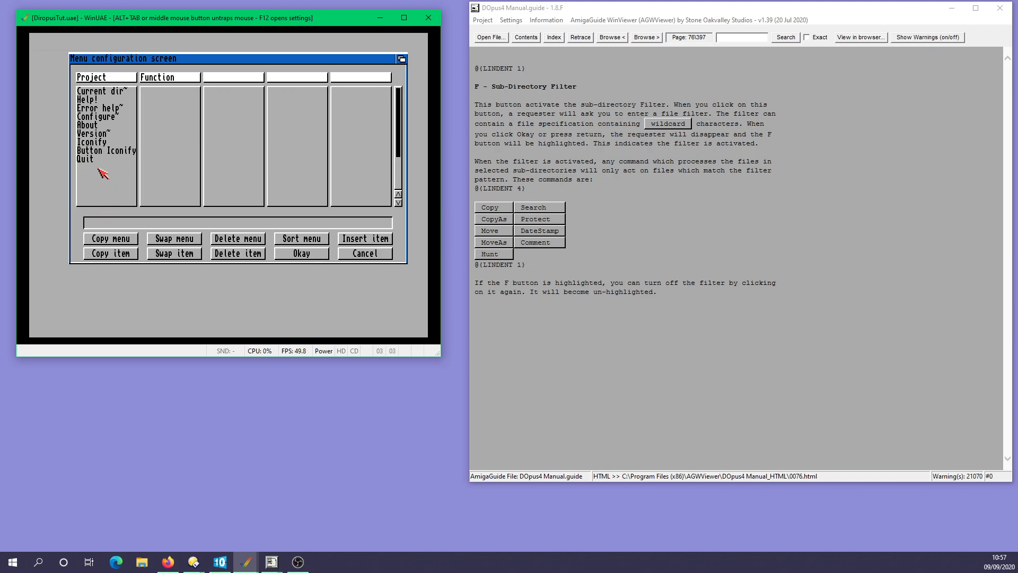
Step: Check the blank slots below Quit in the Project menu for hidden items
left_click(102, 173)
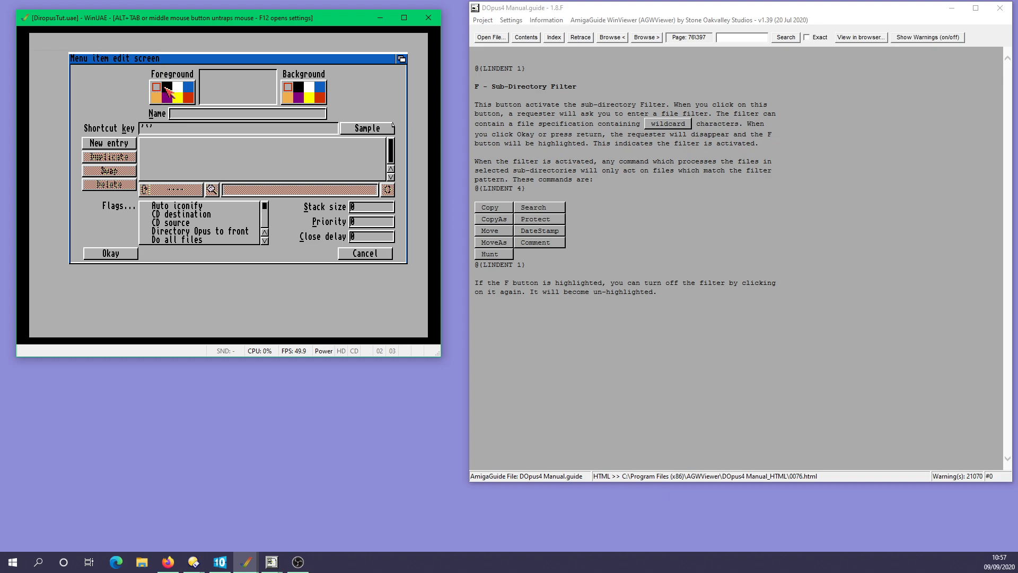
left_click(118, 255)
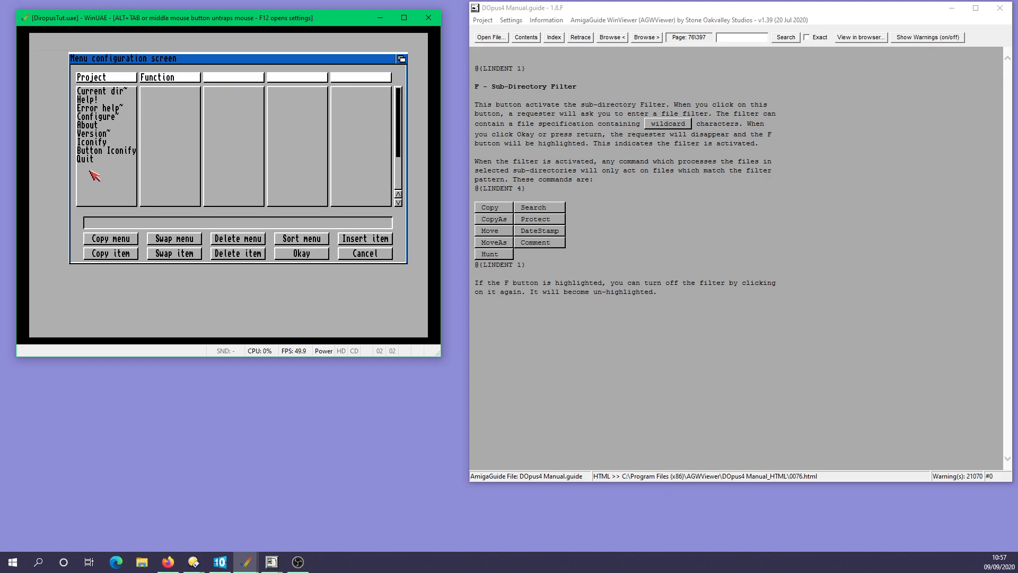
left_click(96, 185)
left_click(118, 254)
left_click(101, 178)
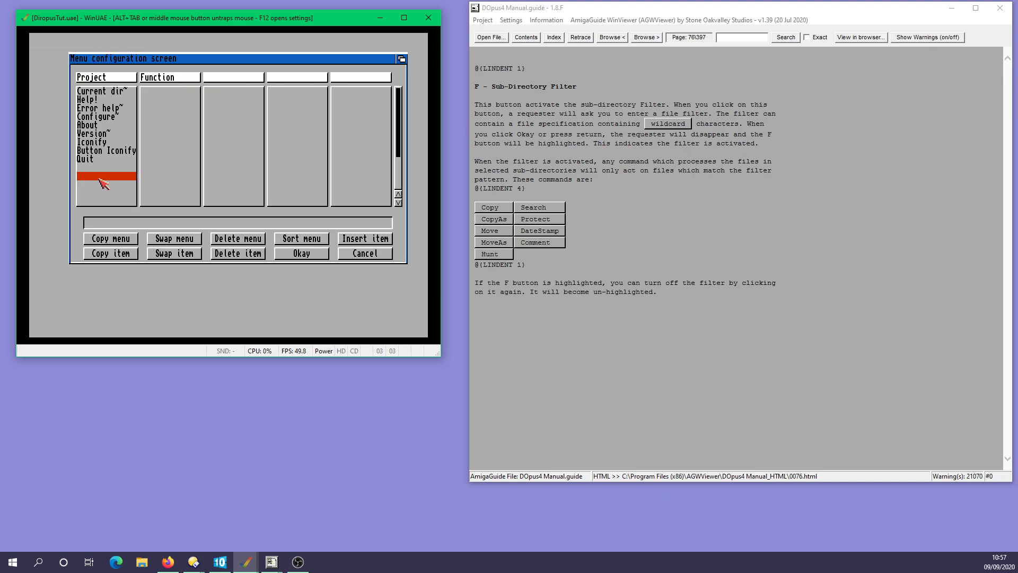
left_click(112, 252)
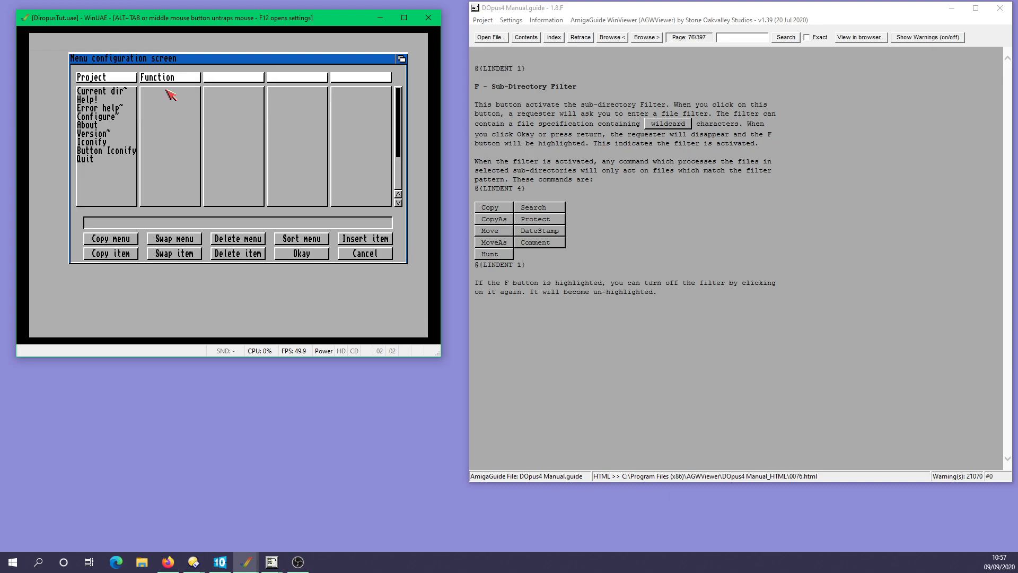
Step: In the Function menu, set the text of Disk copy to black, Format to blue and Install~ to red
left_click(166, 154)
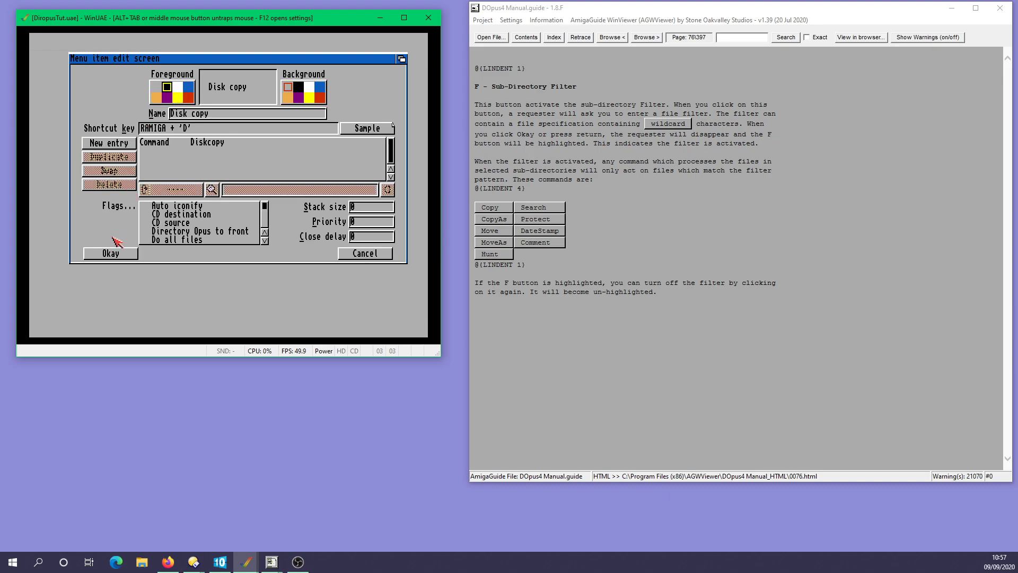
left_click(112, 256)
left_click(171, 108)
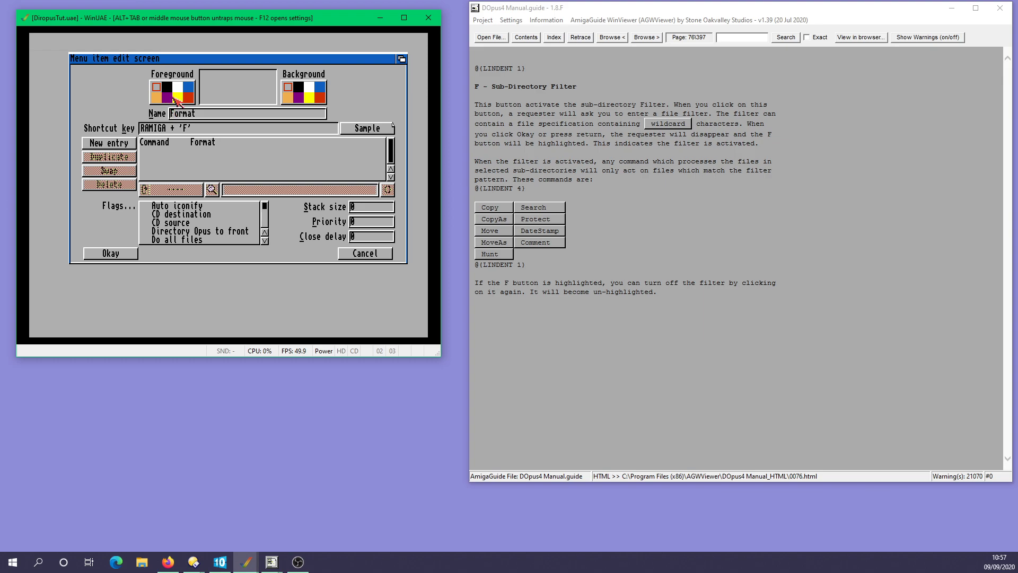
left_click(113, 254)
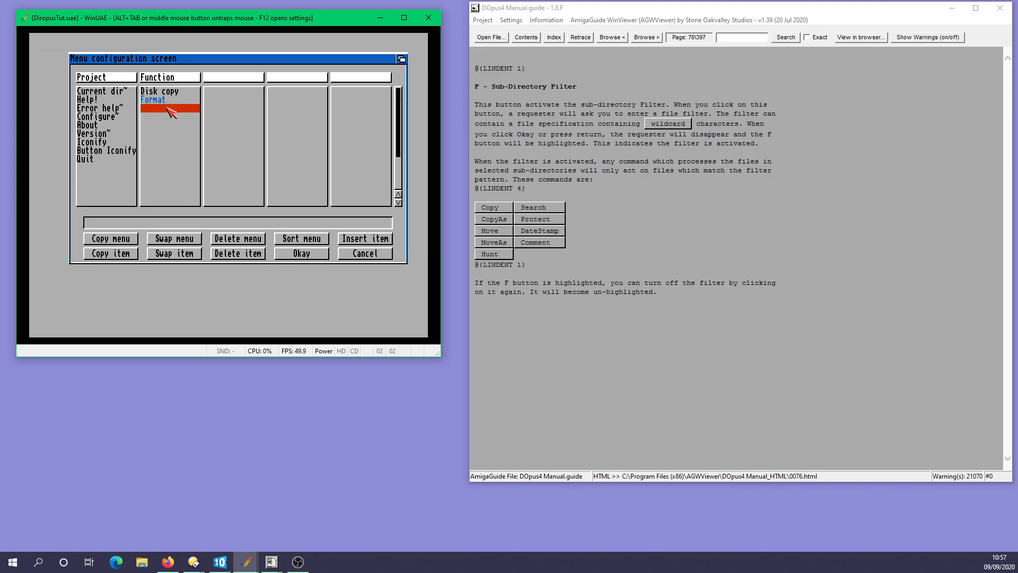
left_click(167, 140)
left_click(111, 253)
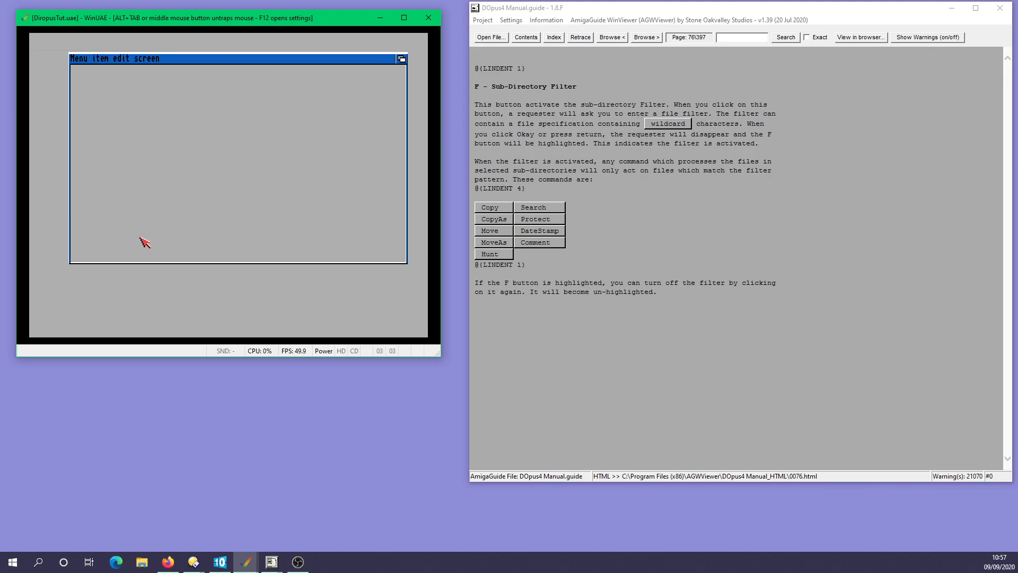
Step: In the Function menu, set the text of Relabel to white and of Print dir and Disk info~ to black
left_click(185, 114)
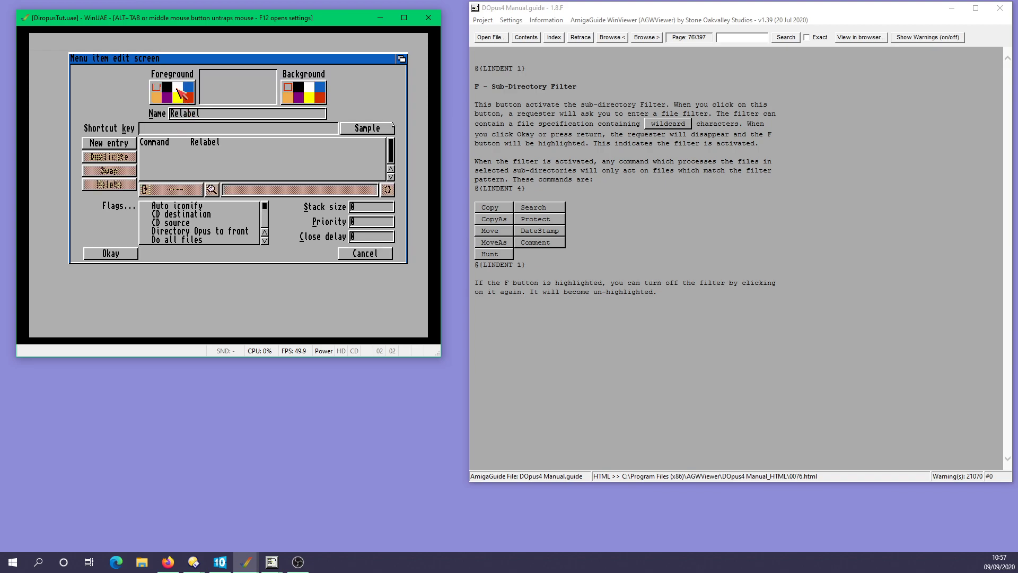
left_click(127, 252)
left_click(193, 110)
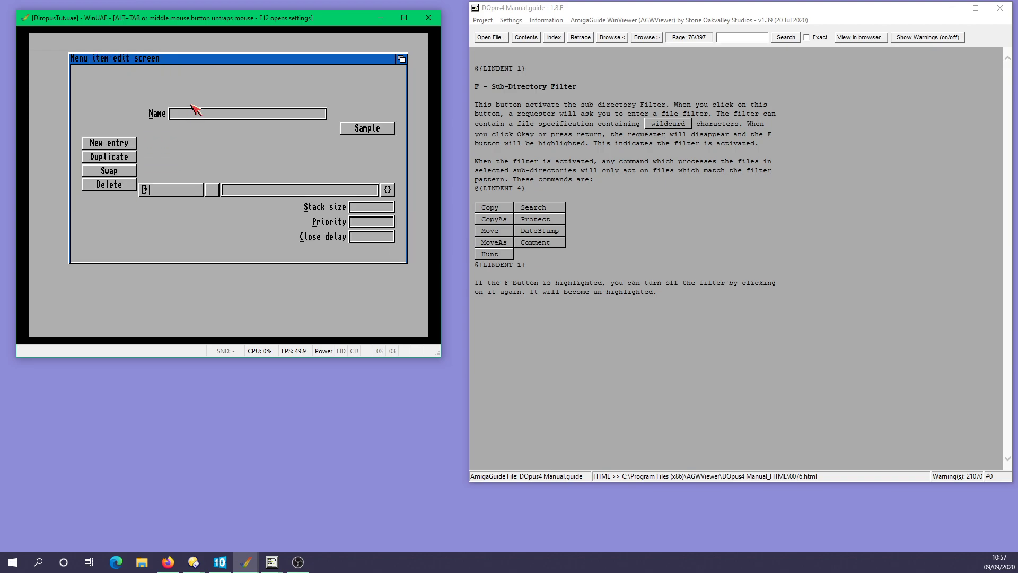
left_click(110, 252)
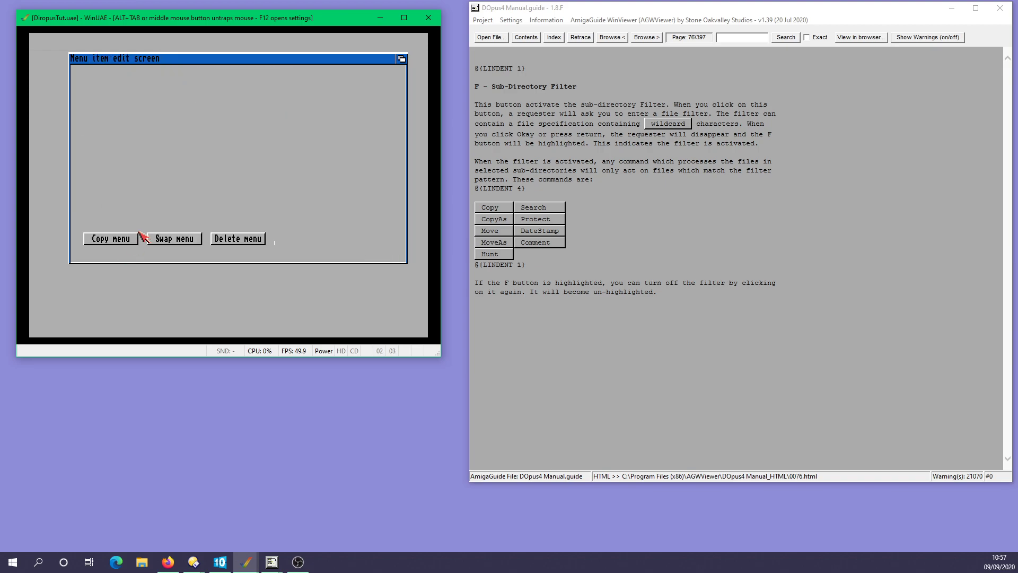
left_click(195, 100)
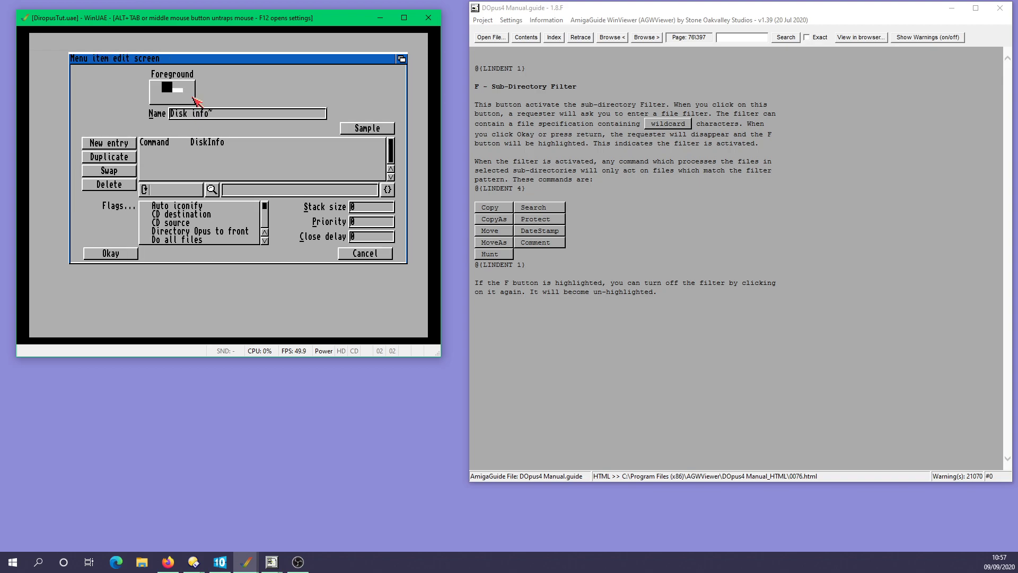
left_click(110, 253)
Step: Set the text of LHA add, Arc add and Zoo add to black and use the menu configuration without saving it
left_click(165, 141)
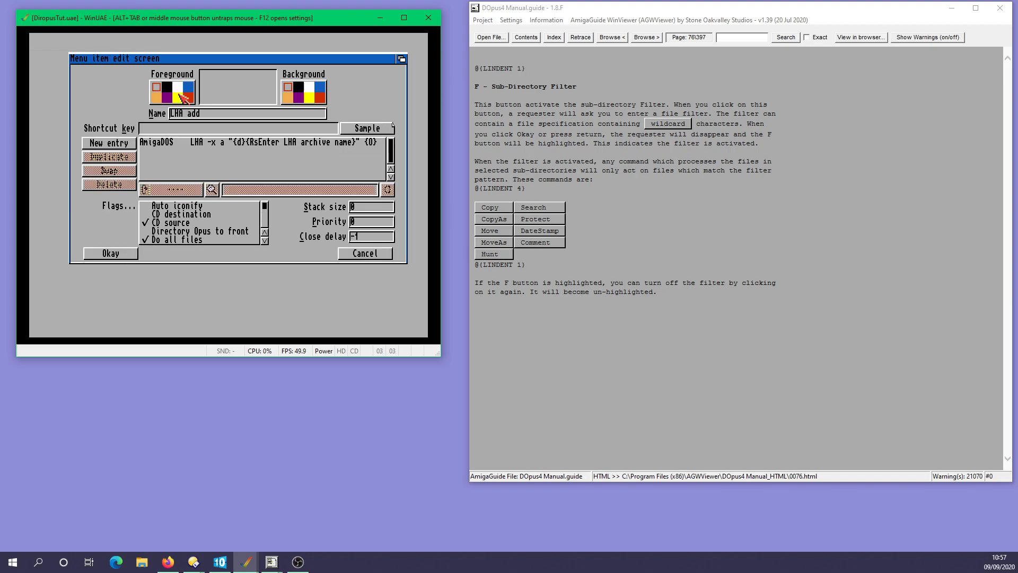
left_click(110, 253)
left_click(160, 155)
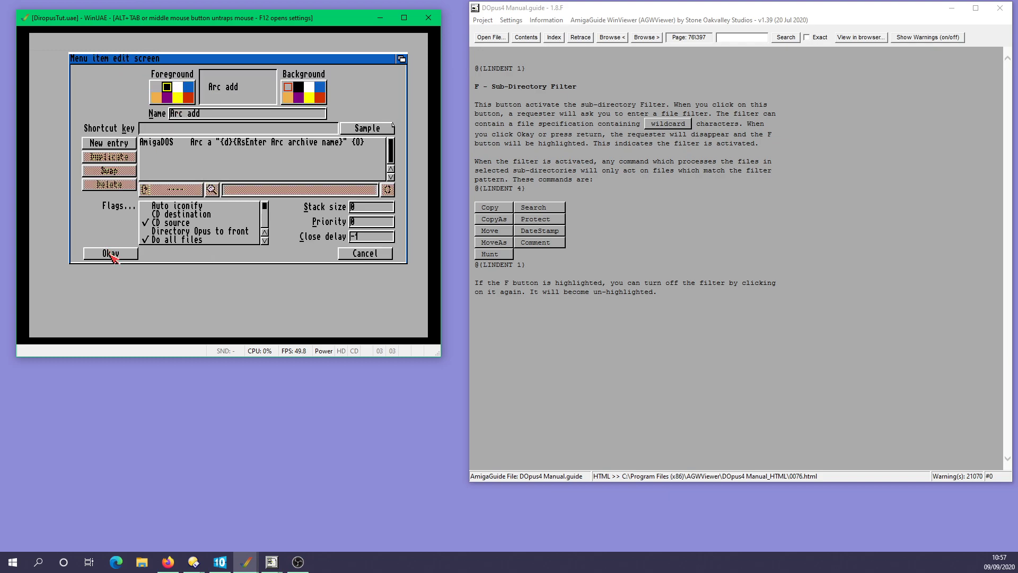
left_click(110, 253)
left_click(162, 159)
left_click(110, 253)
left_click(158, 172)
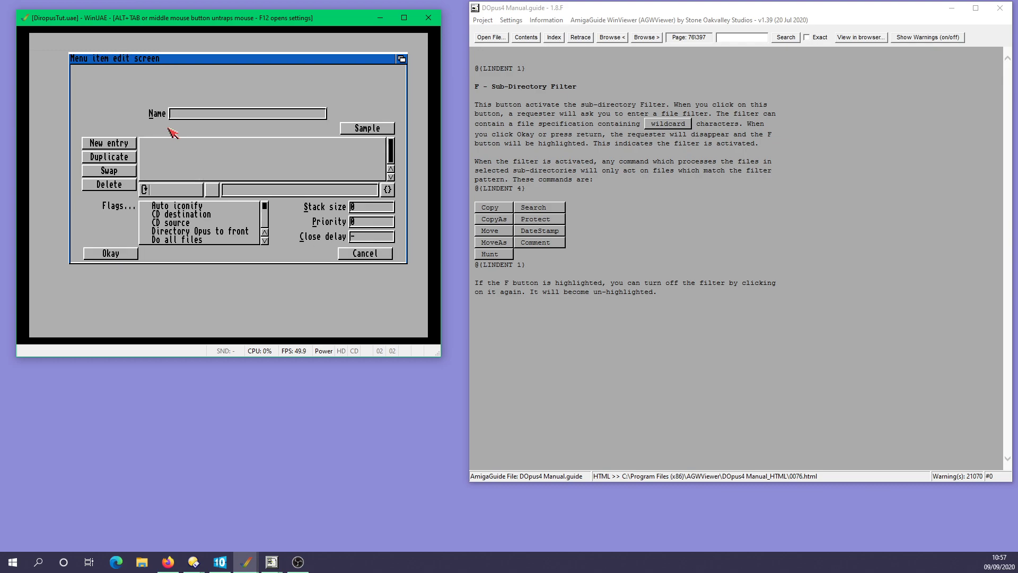
left_click(118, 248)
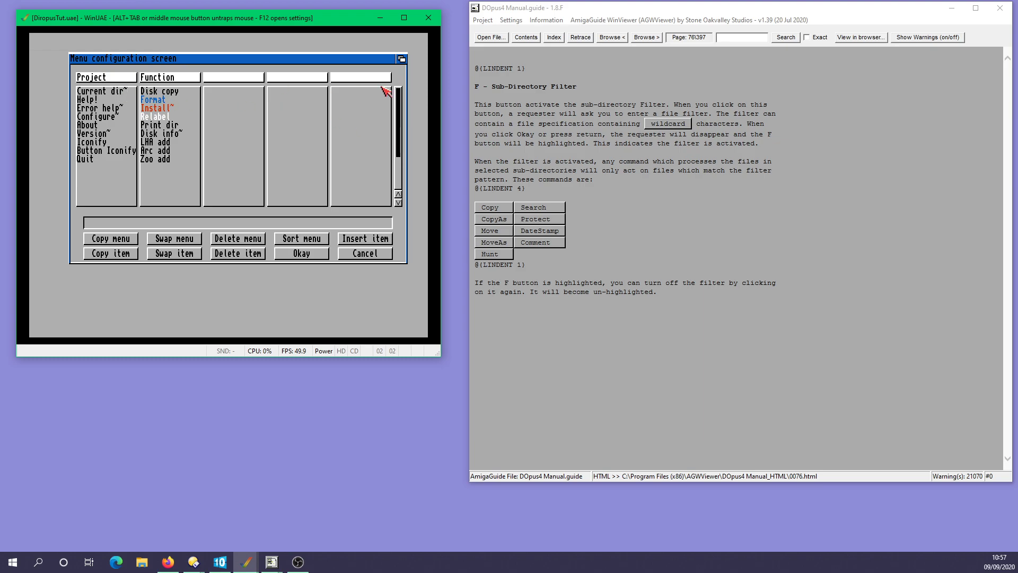
left_click(302, 254)
left_click(130, 236)
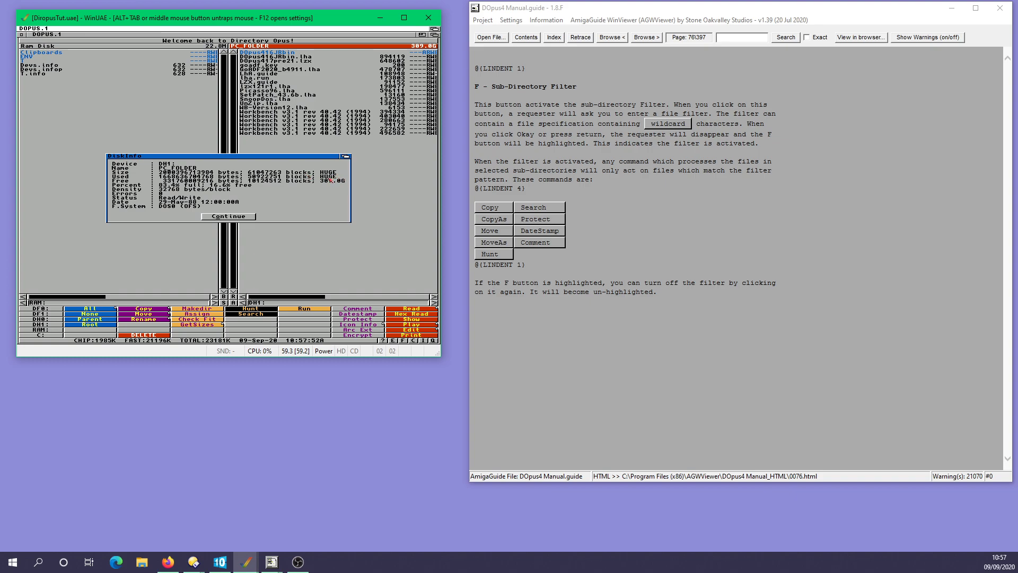
Step: View the disk information for DH1:, list DH0: in its place of the RAM Disk and view its disk information
left_click(232, 218)
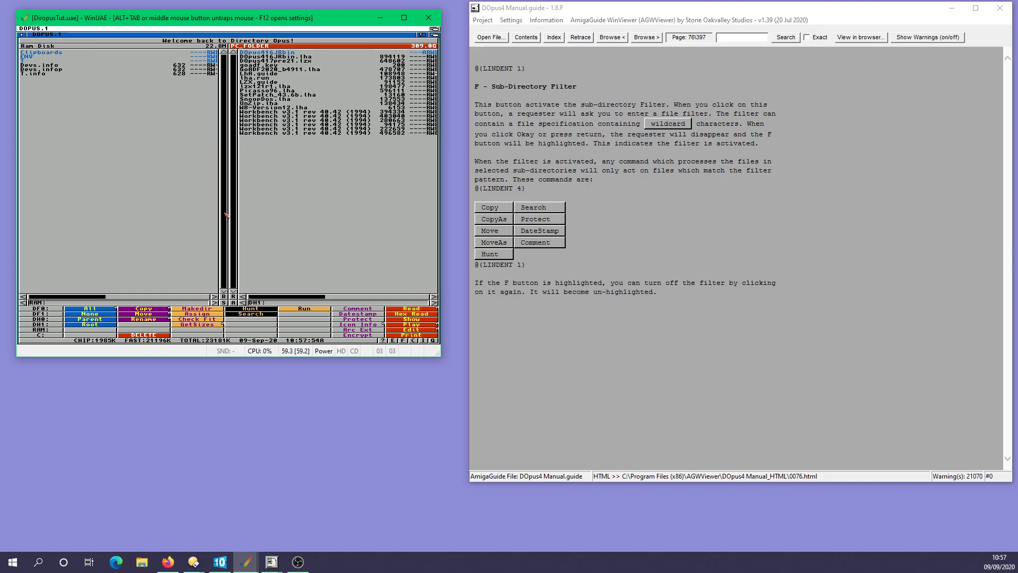
left_click(45, 319)
right_click(60, 29)
right_click(66, 58)
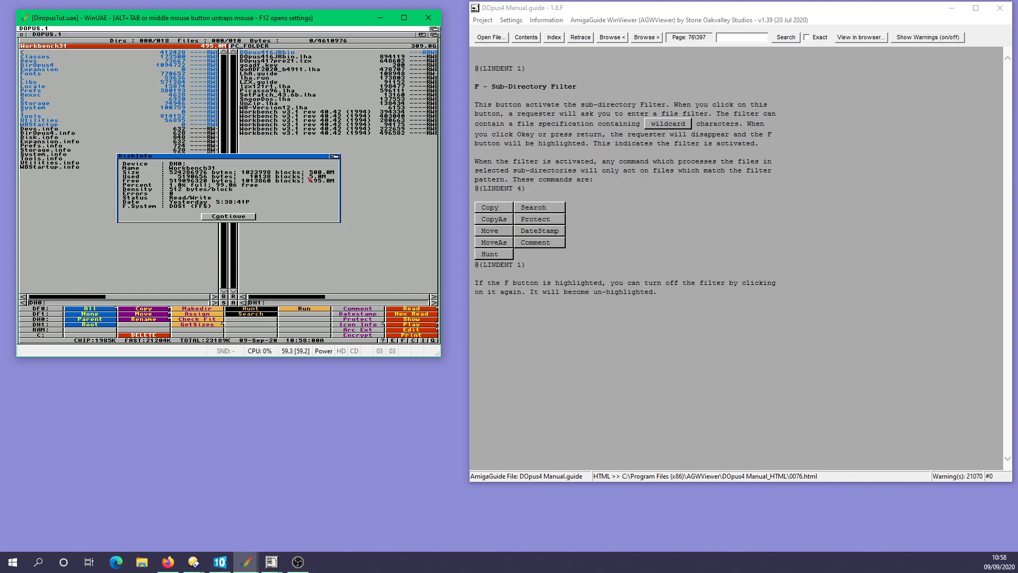
left_click(217, 215)
Step: View the Relabel disk name and Print dir requesters, leaving each without renaming or printing anything
right_click(73, 52)
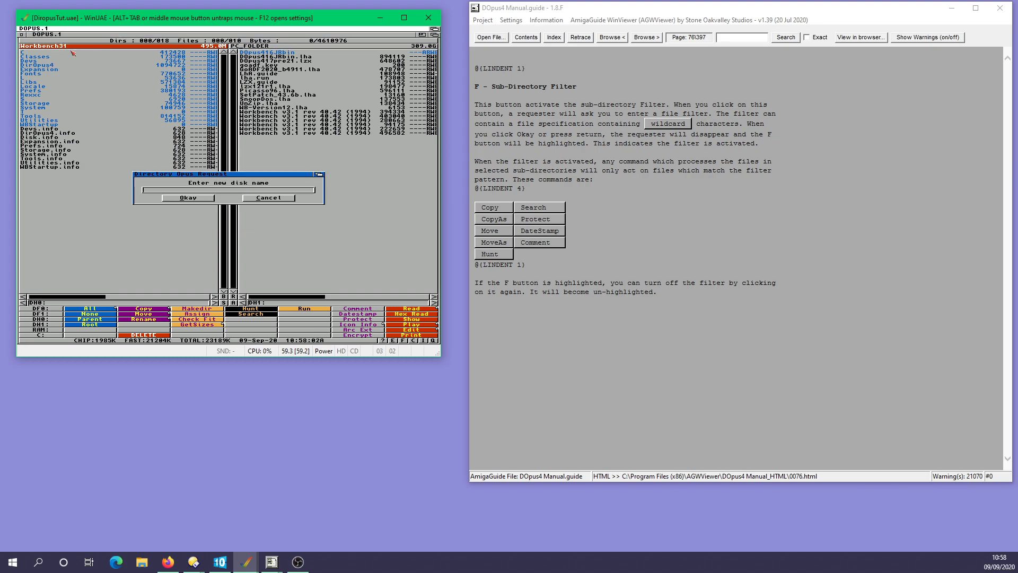
left_click(259, 199)
right_click(95, 55)
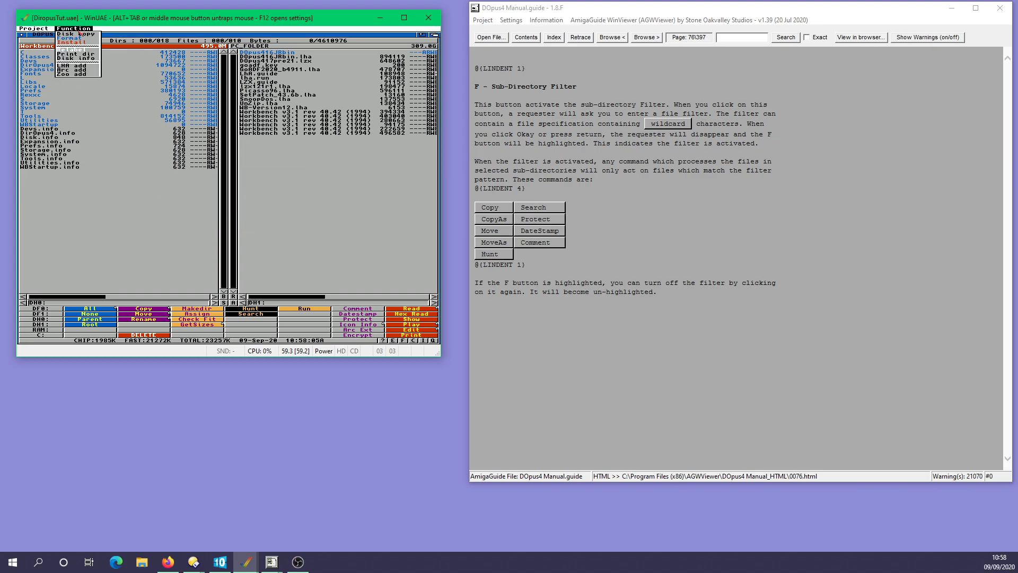
left_click(94, 55)
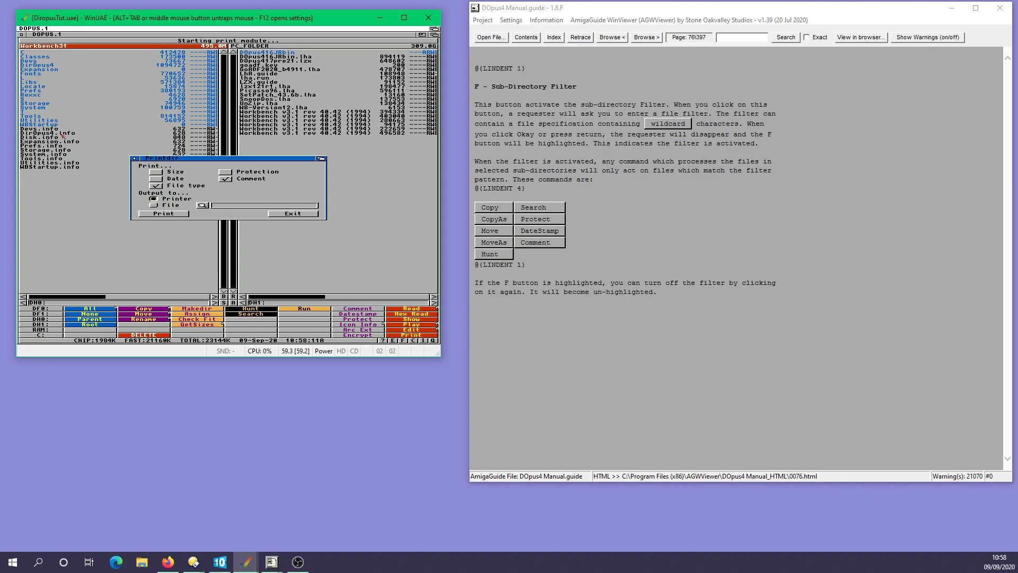
left_click(293, 213)
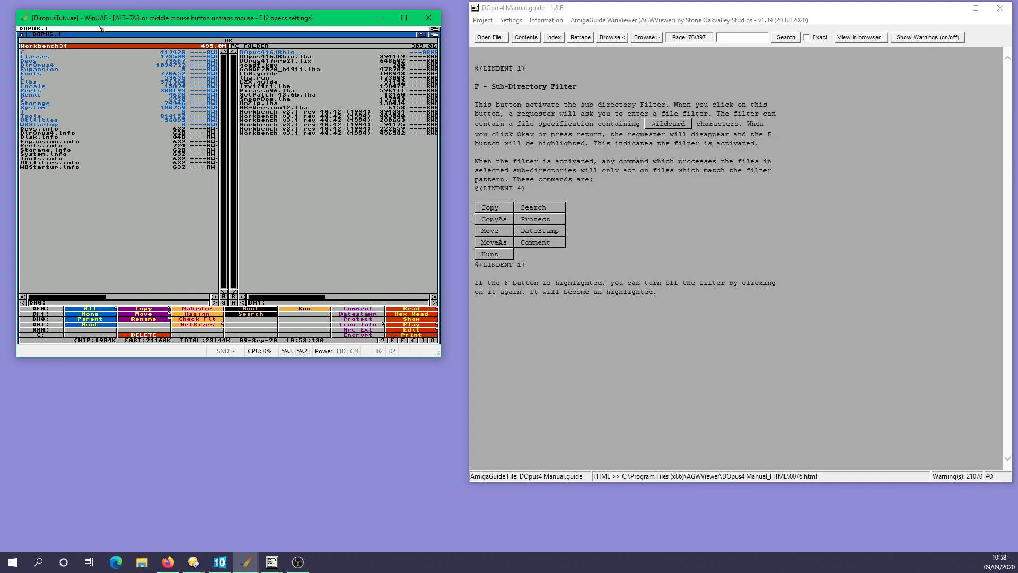
right_click(186, 122)
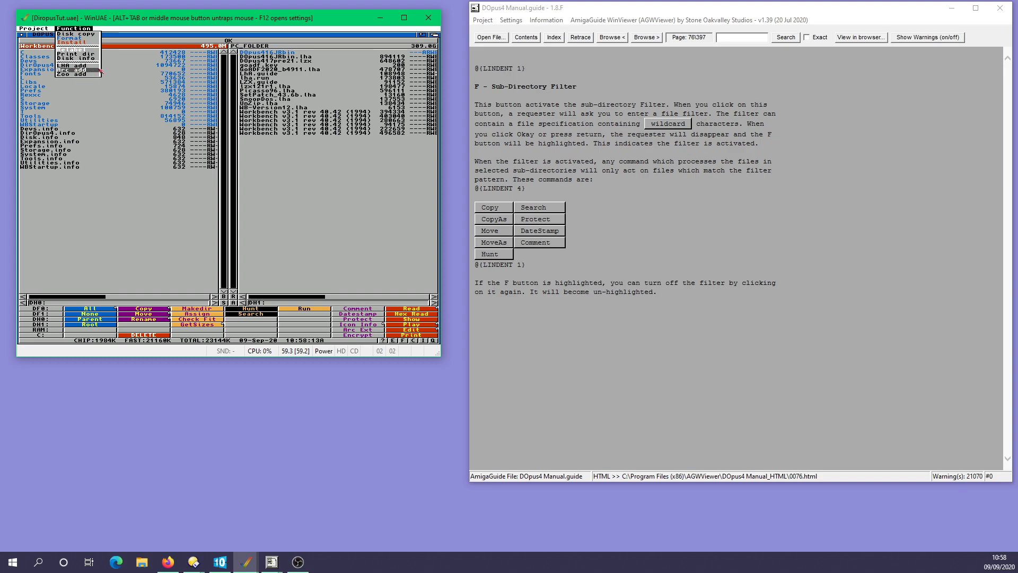
right_click(72, 29)
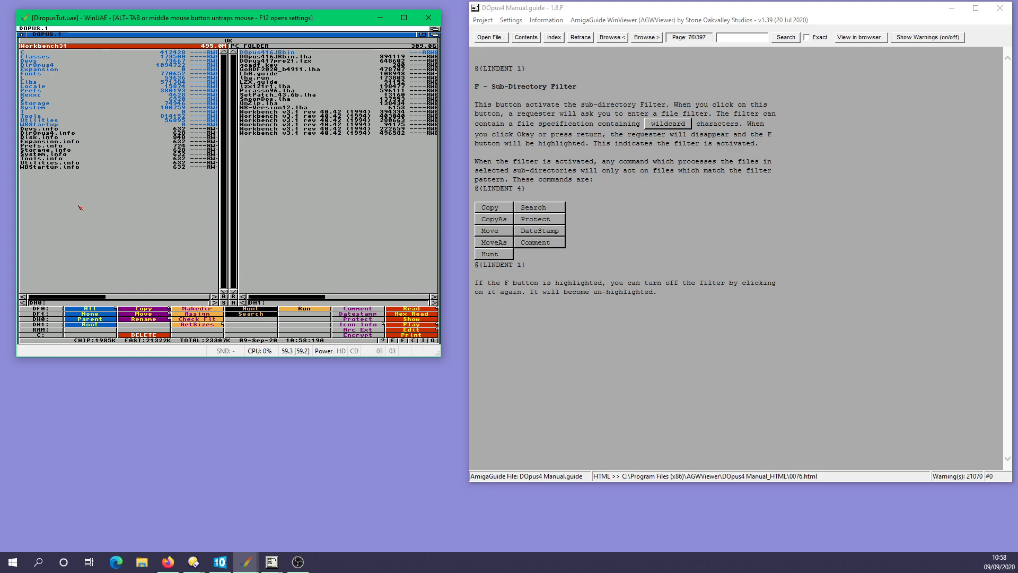
left_click(358, 240)
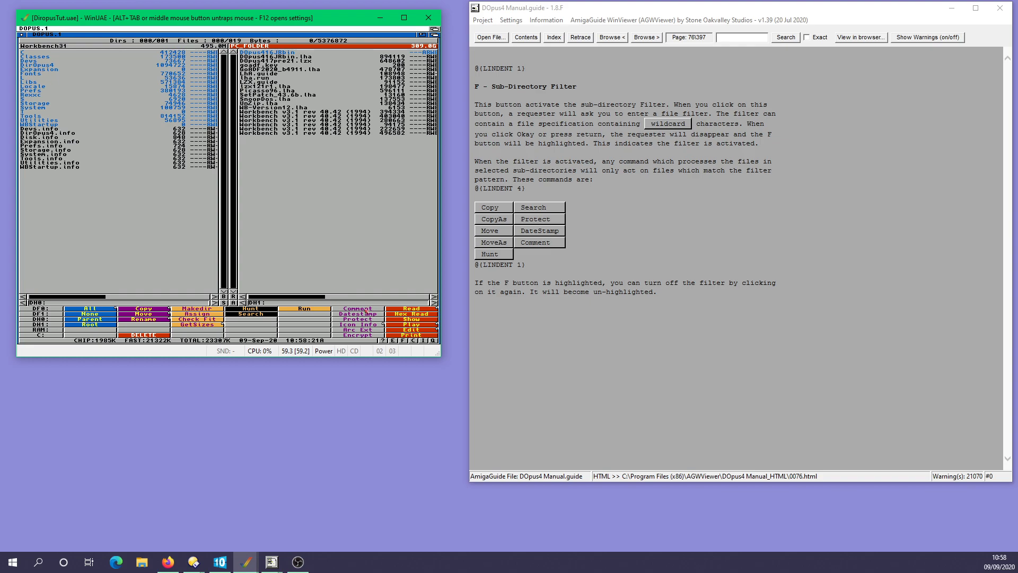
Step: List RAM: in place of DH0:, create a directory named temp and open it
left_click(178, 193)
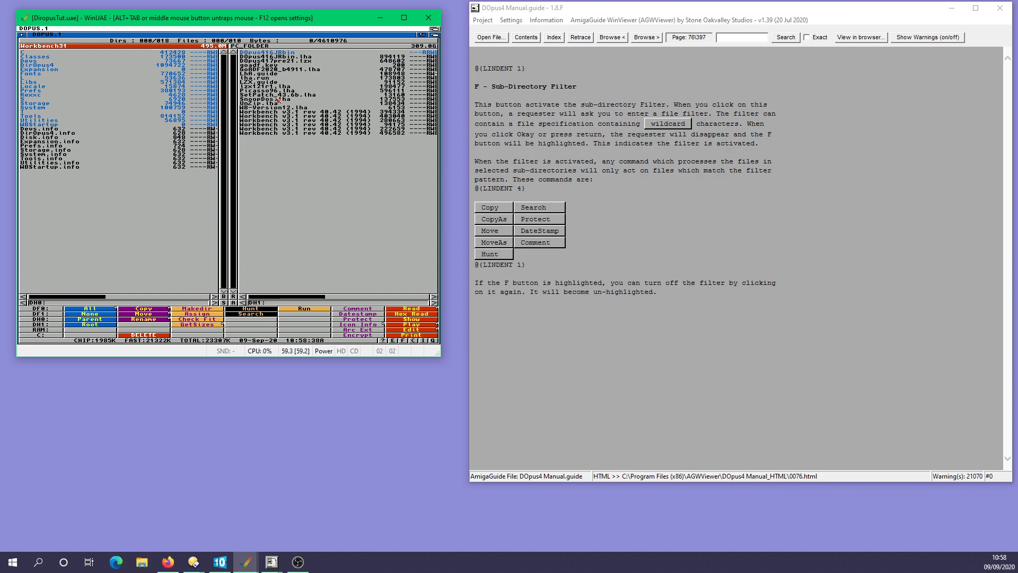
left_click(40, 329)
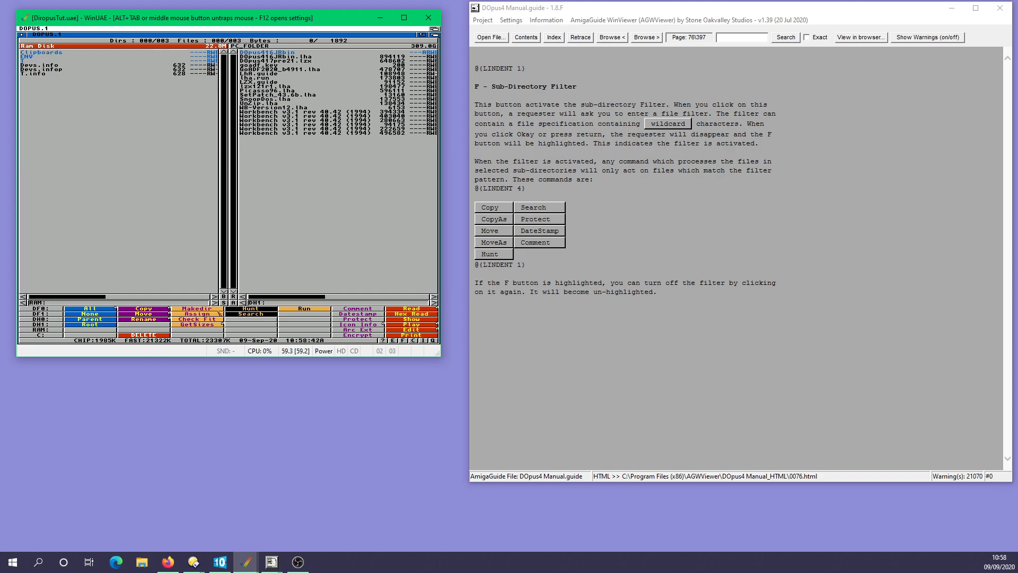
left_click(201, 308)
type("temp")
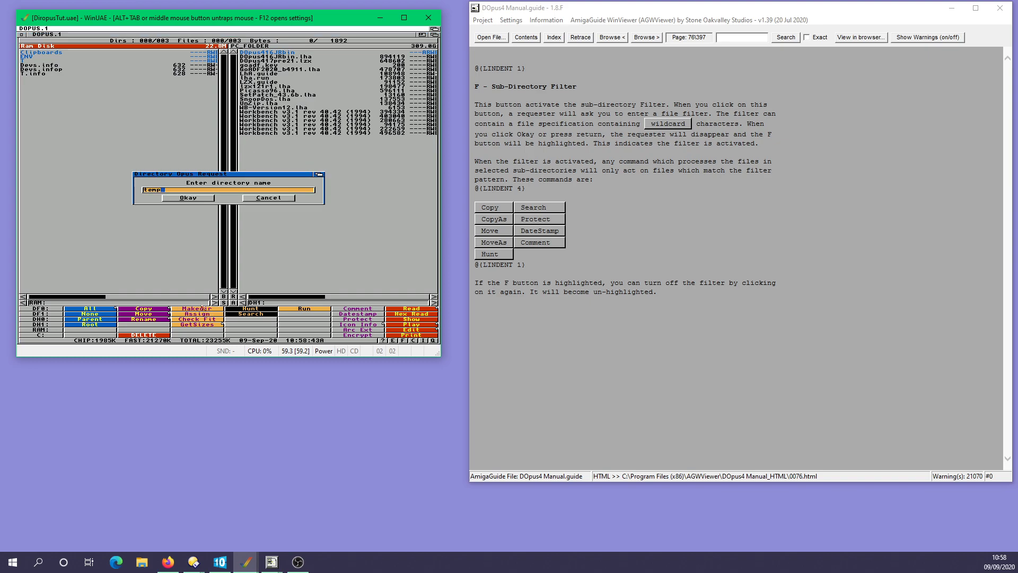
key("Return")
double_click(44, 66)
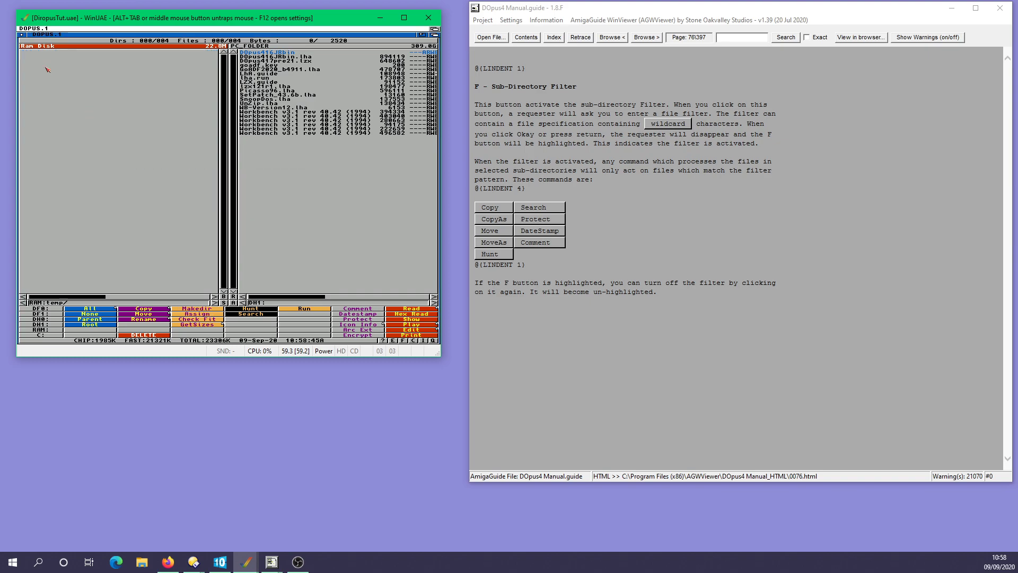
Step: Extract GoADF2020_b4911.lha from DH1: into RAM:temp and add an icon to the extracted GoADF directory
left_click(260, 70)
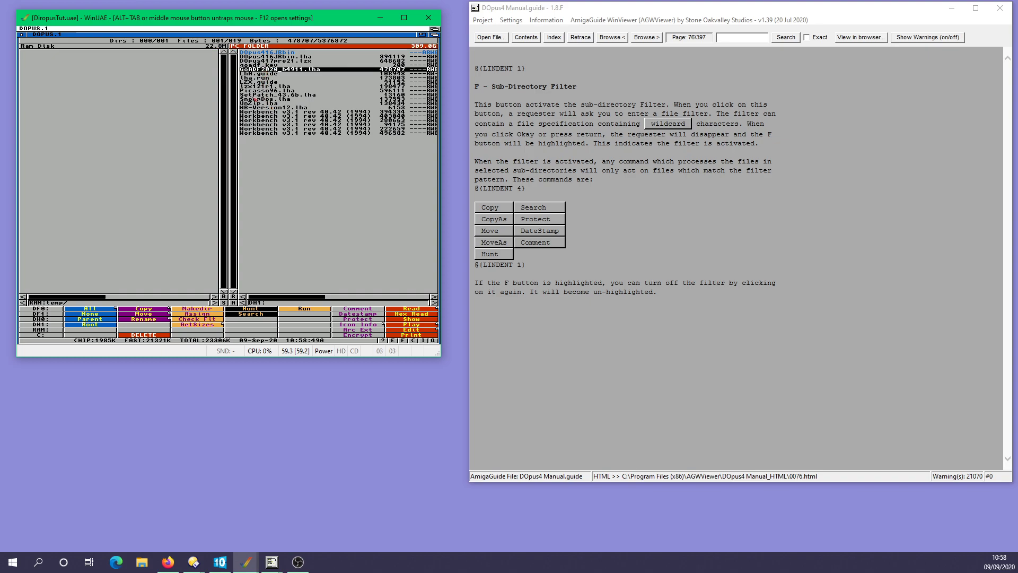
left_click(349, 329)
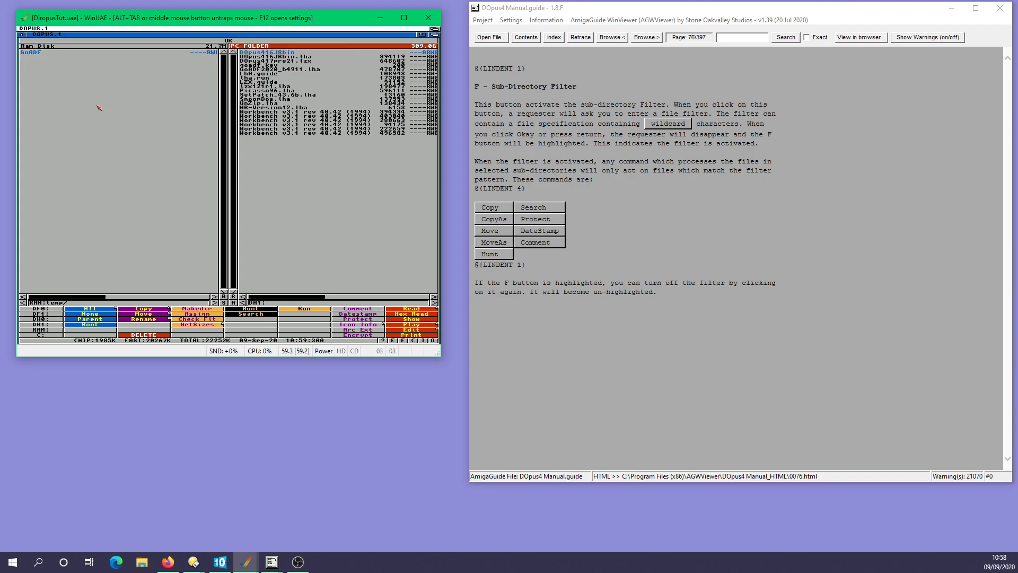
left_click(42, 53)
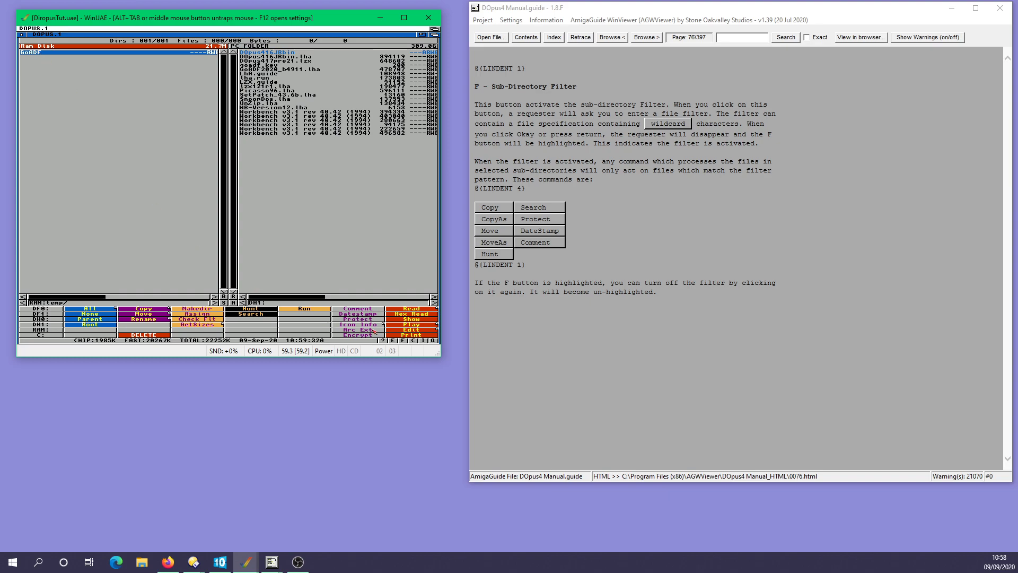
right_click(364, 325)
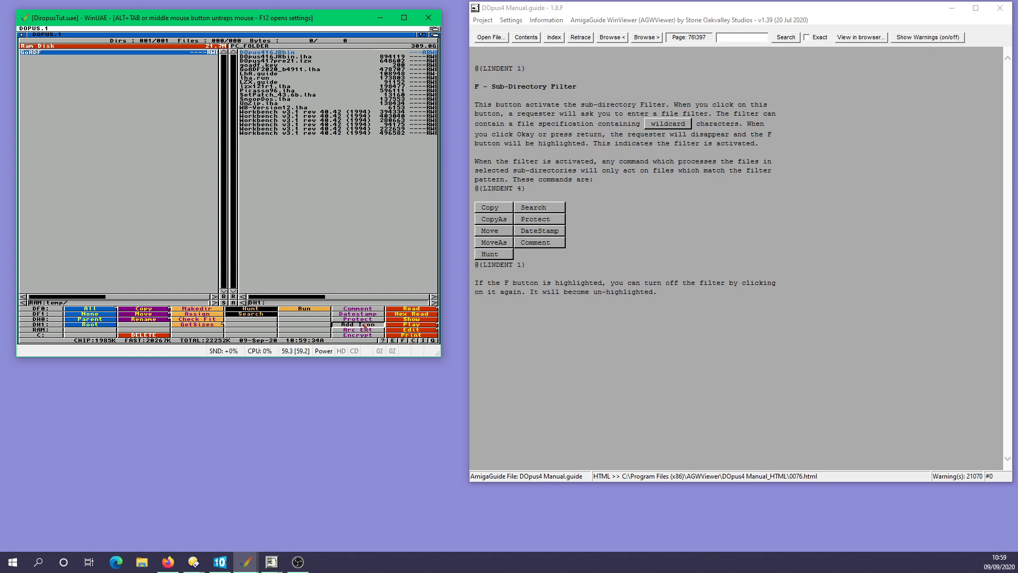
Step: Open the GoADF directory in RAM:temp and copy goadf.key from DH1: into it
double_click(39, 54)
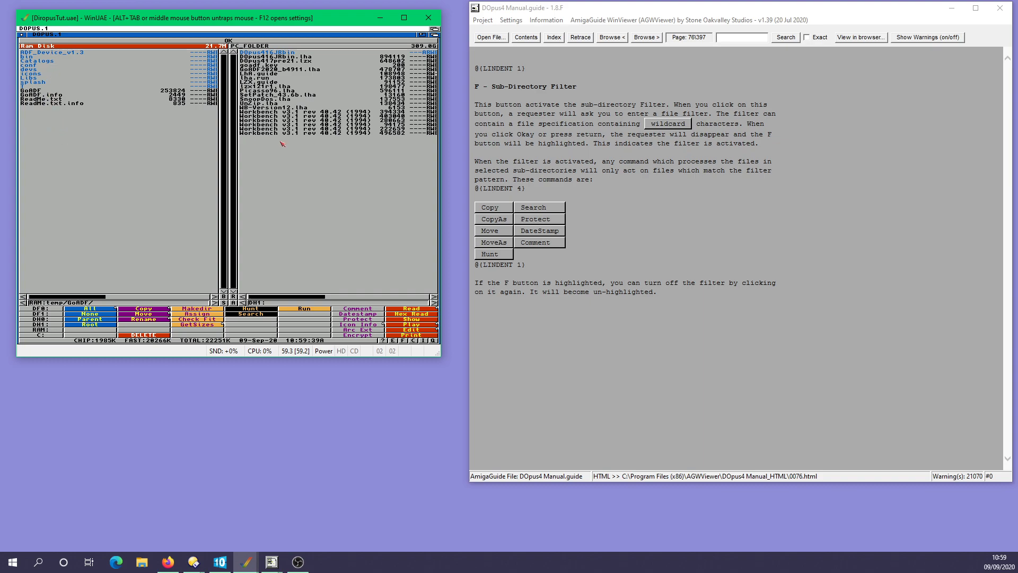
left_click(267, 65)
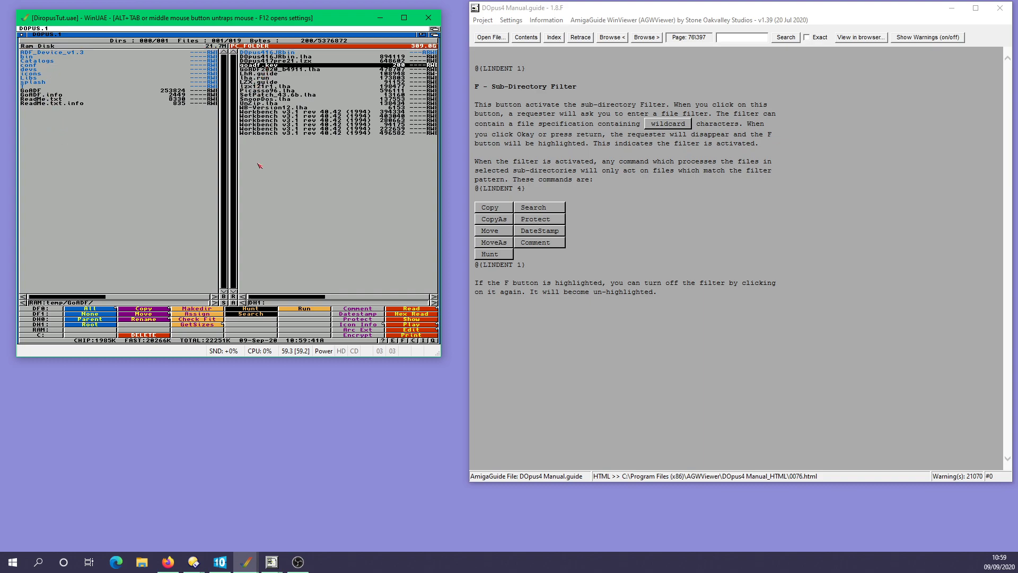
left_click(161, 309)
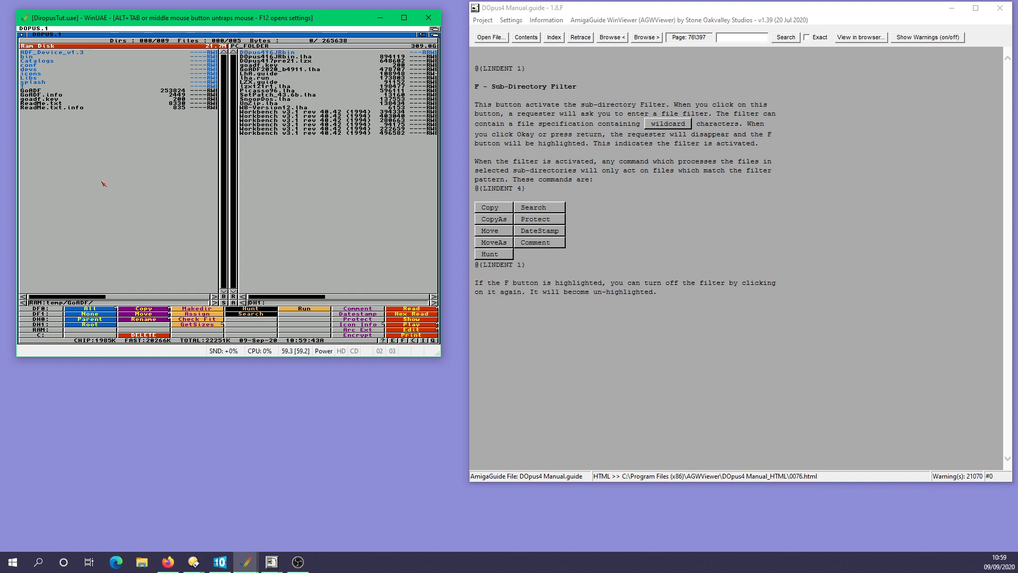
Step: Open DH0:Tools in place of DH1: and move the GoADF directory from RAM:temp into it
left_click(302, 206)
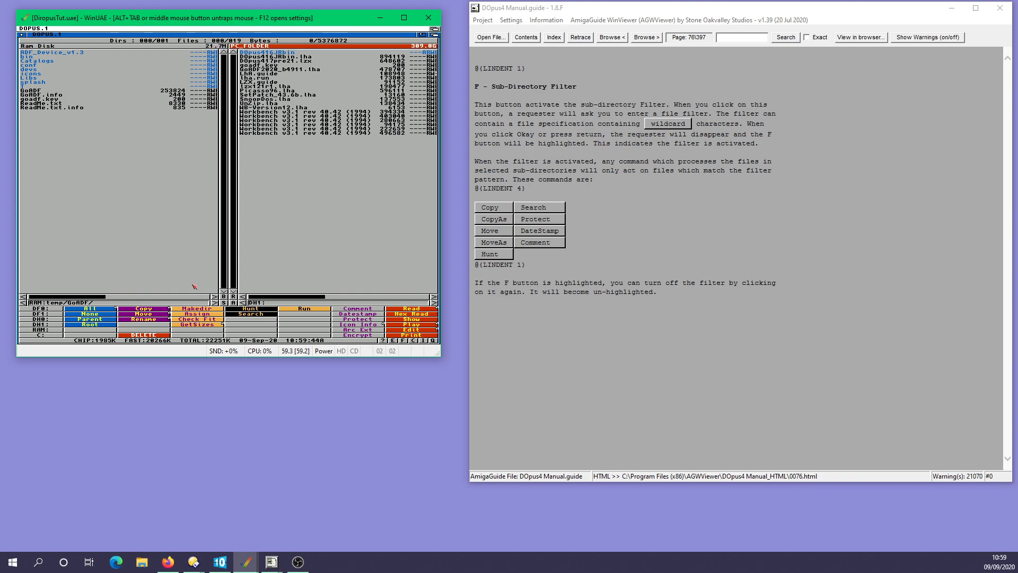
left_click(51, 320)
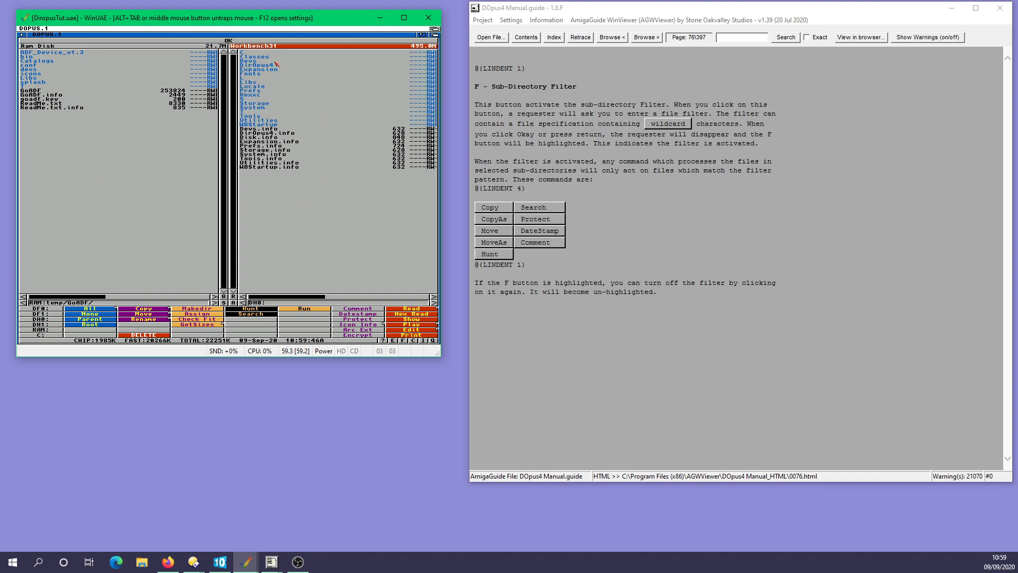
double_click(255, 116)
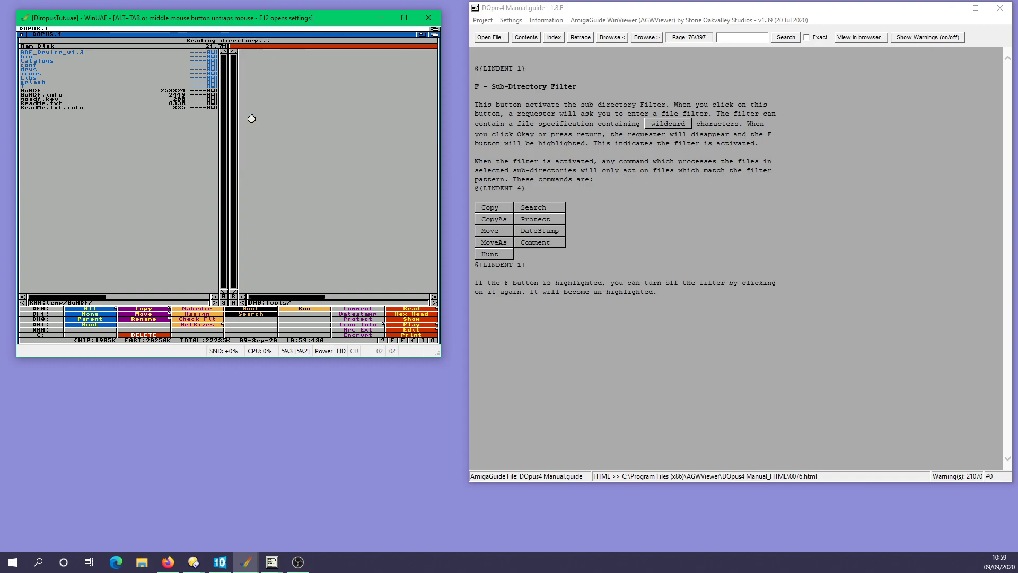
left_click(19, 72)
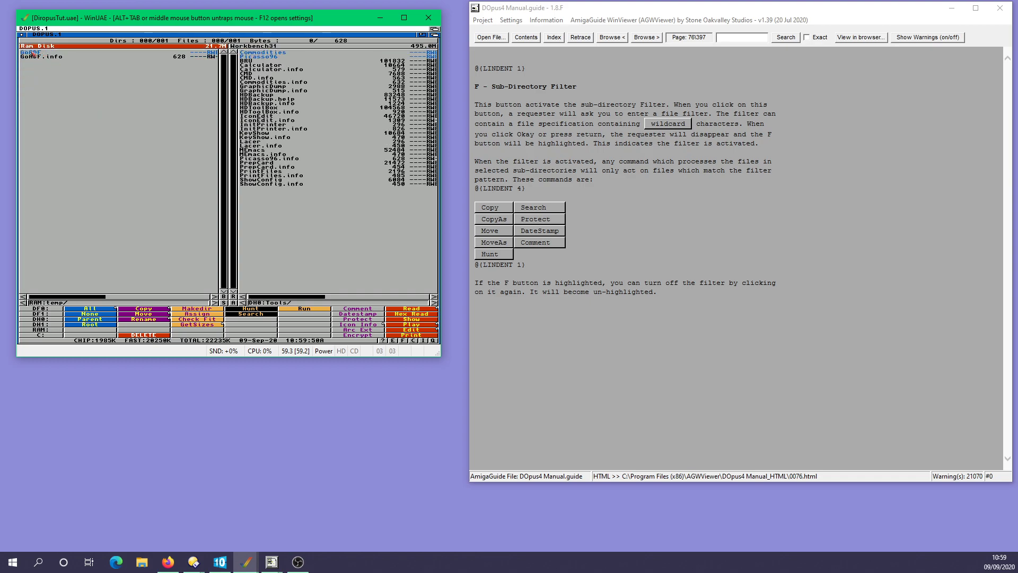
left_click(35, 52)
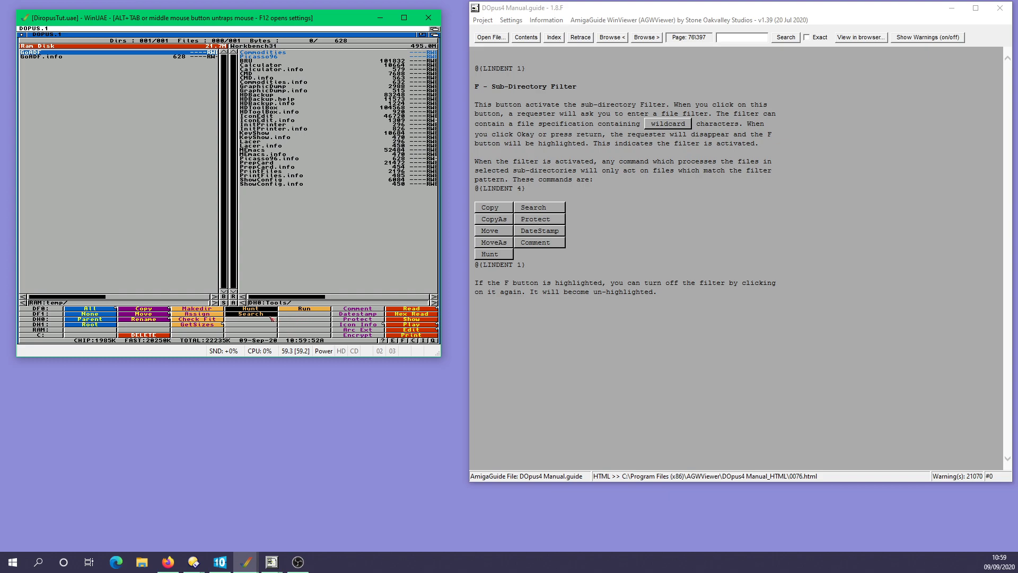
left_click(144, 314)
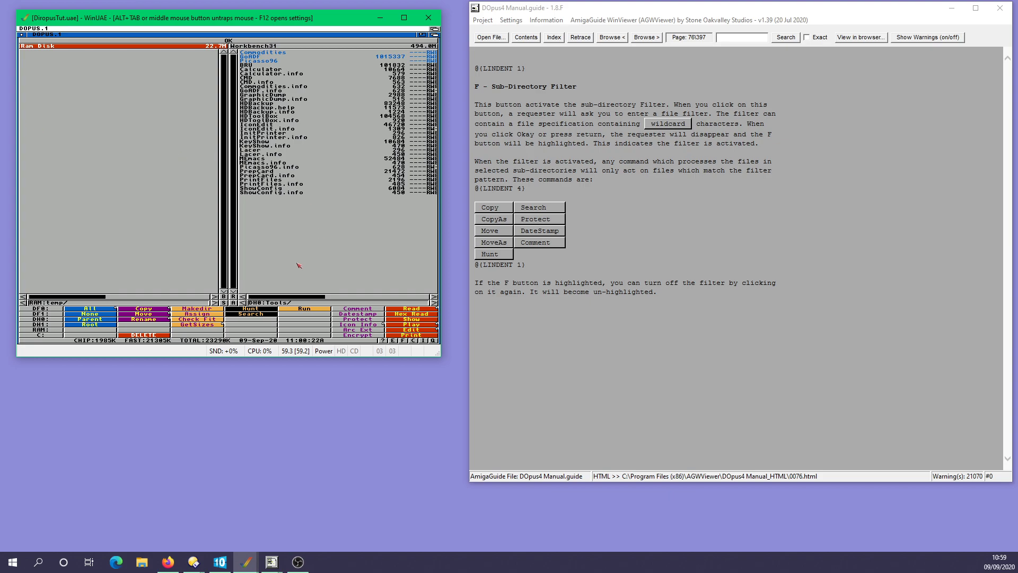
Step: List DH1: beside RAM:temp and extract SnoopDos.lha and WB-Version12.lha into RAM:temp
left_click(44, 324)
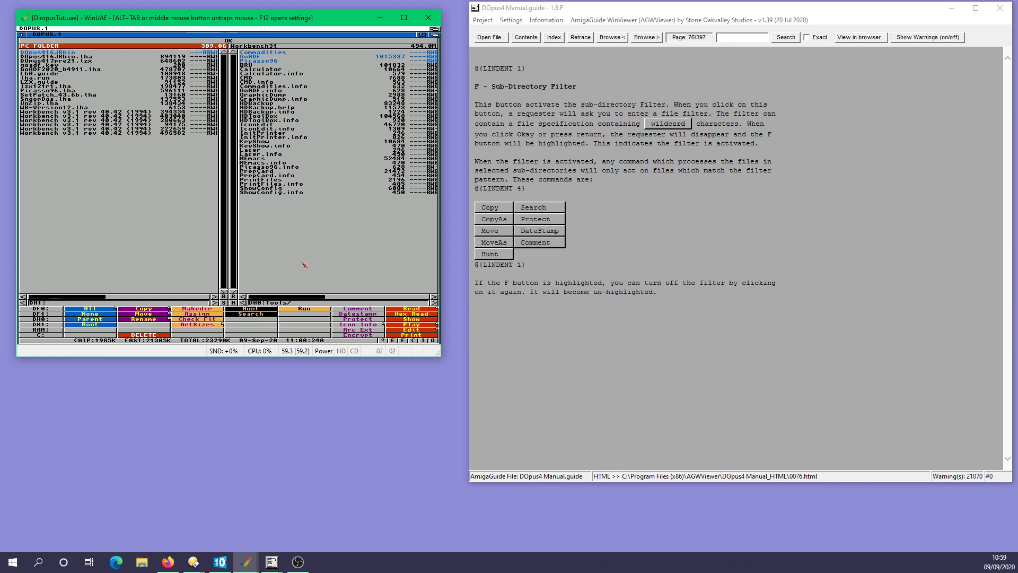
left_click(42, 330)
double_click(249, 66)
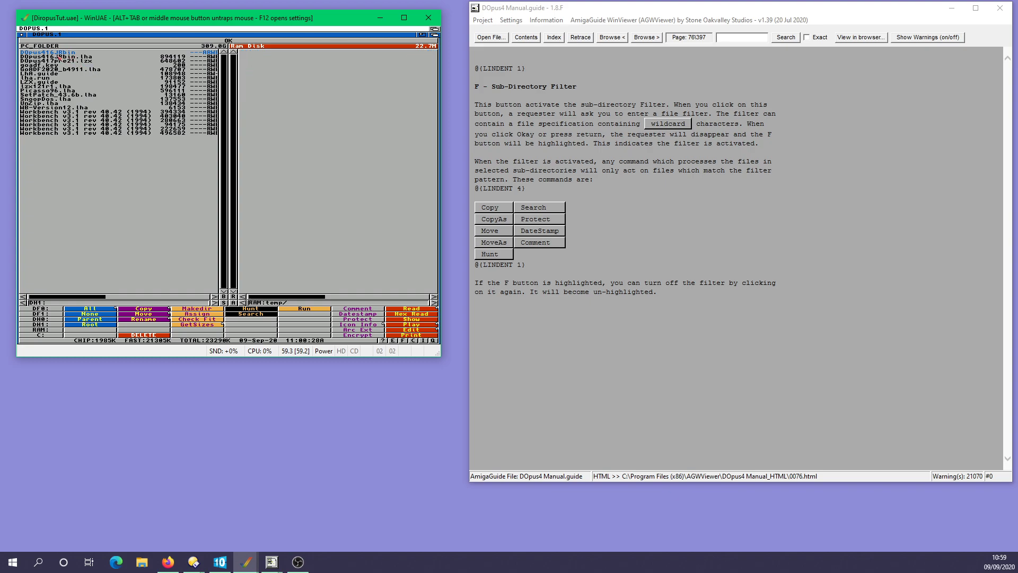
left_click(54, 99)
left_click(55, 103)
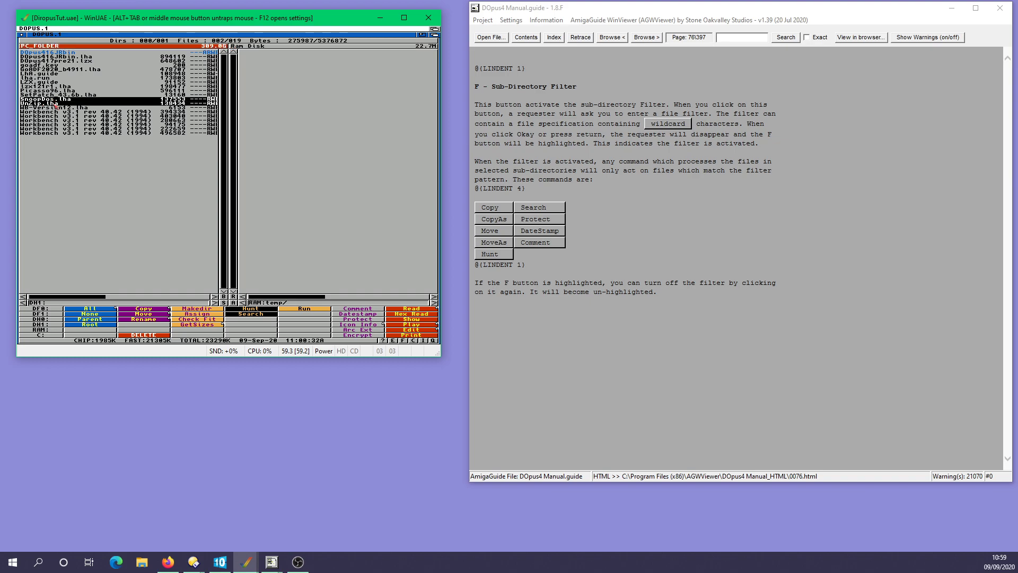
left_click(55, 103)
left_click(56, 107)
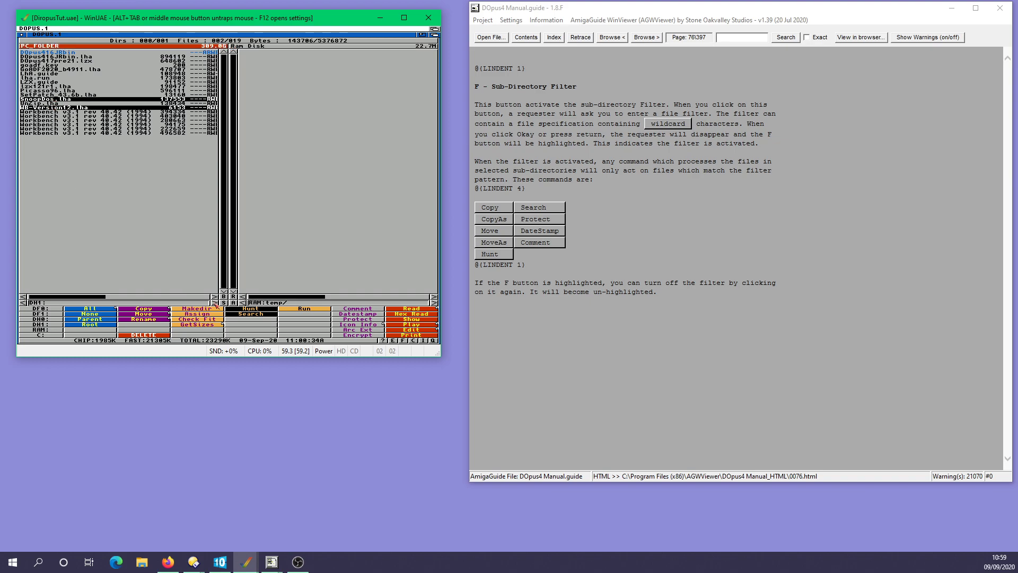
left_click(369, 330)
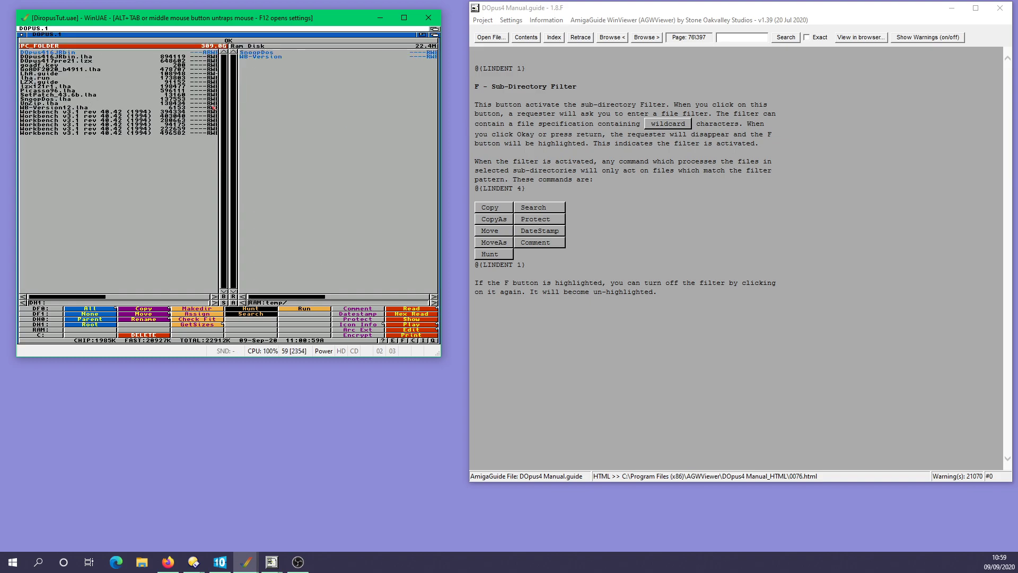
Step: Add icons to the SnoopDos and WB-Version directories in RAM:temp
left_click(299, 81)
left_click(257, 57)
left_click(258, 52)
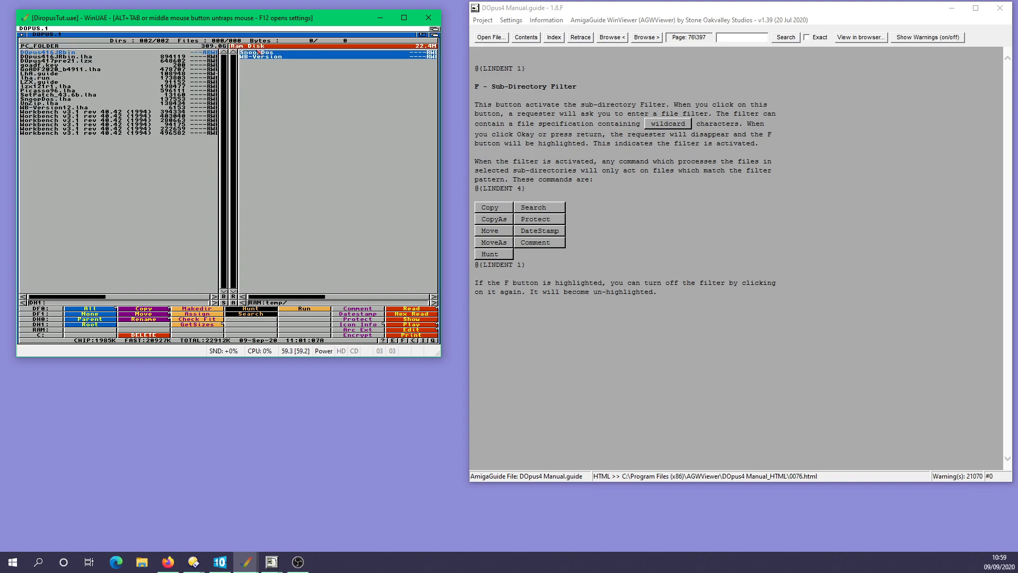
right_click(350, 325)
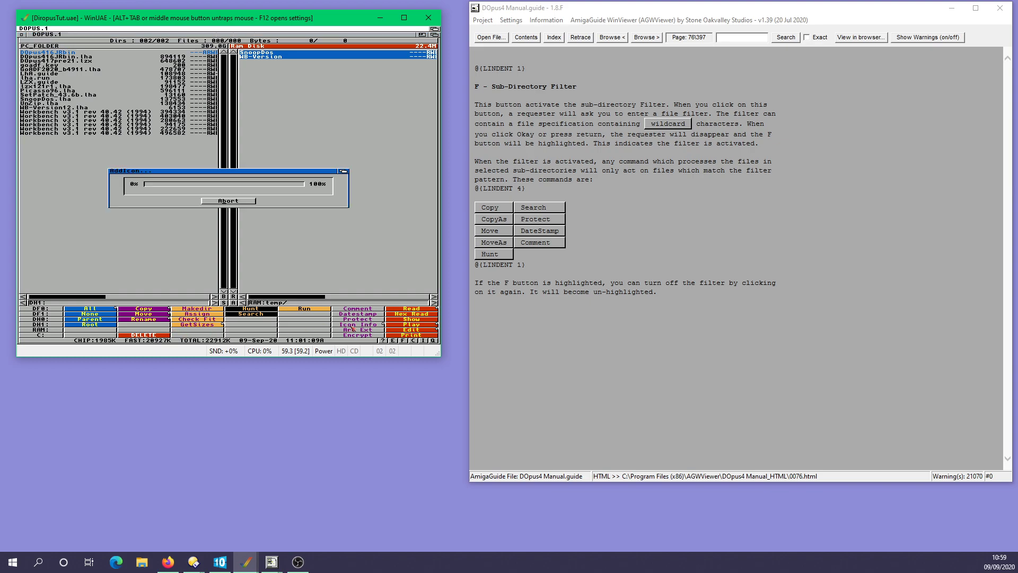
Step: View Readme.first in the SnoopDos directory and WB-Version.doc in the WB-Version directory
double_click(268, 52)
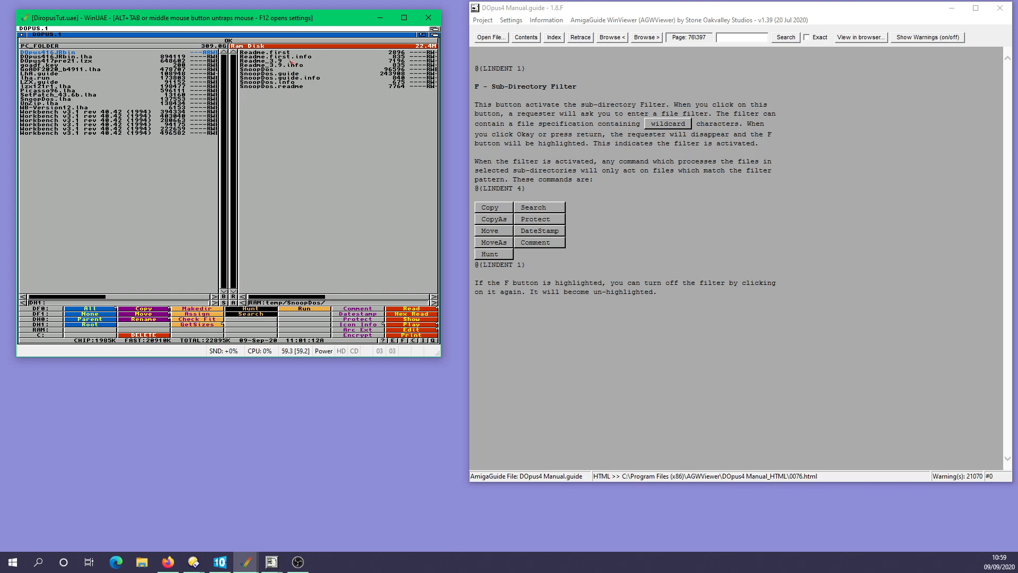
double_click(289, 52)
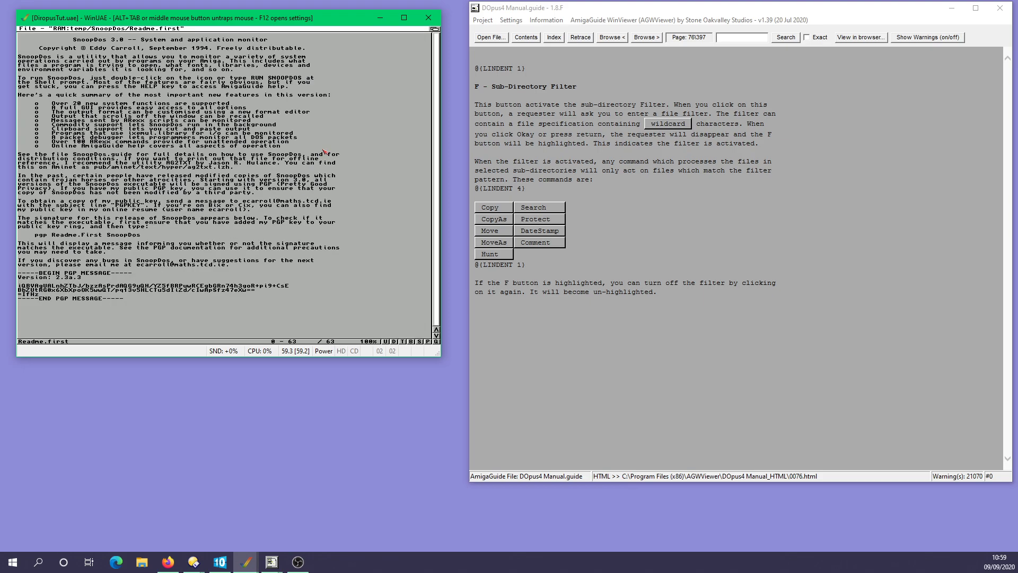
key("Escape")
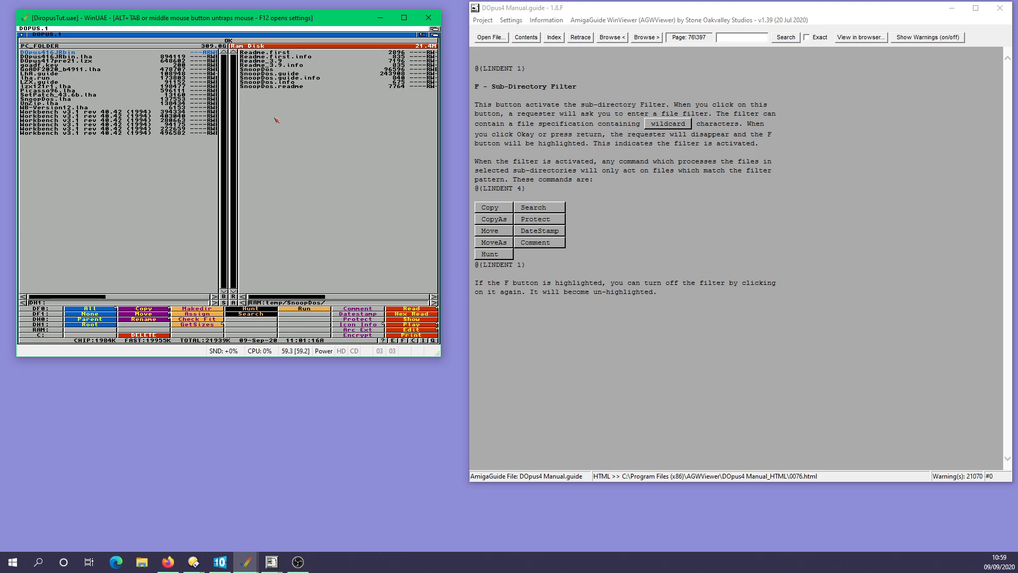
key("slash")
double_click(265, 61)
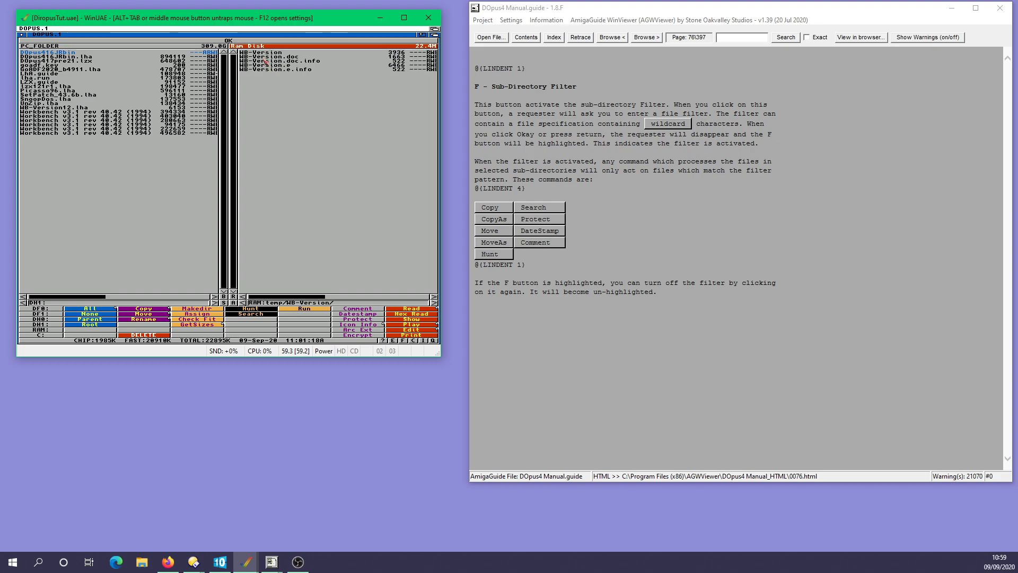
double_click(286, 57)
key("Escape")
Step: Open the C directory of DH0: in place of DH1: and copy the WB-Version file from RAM:temp/WB-Version into it
left_click(101, 202)
left_click(56, 320)
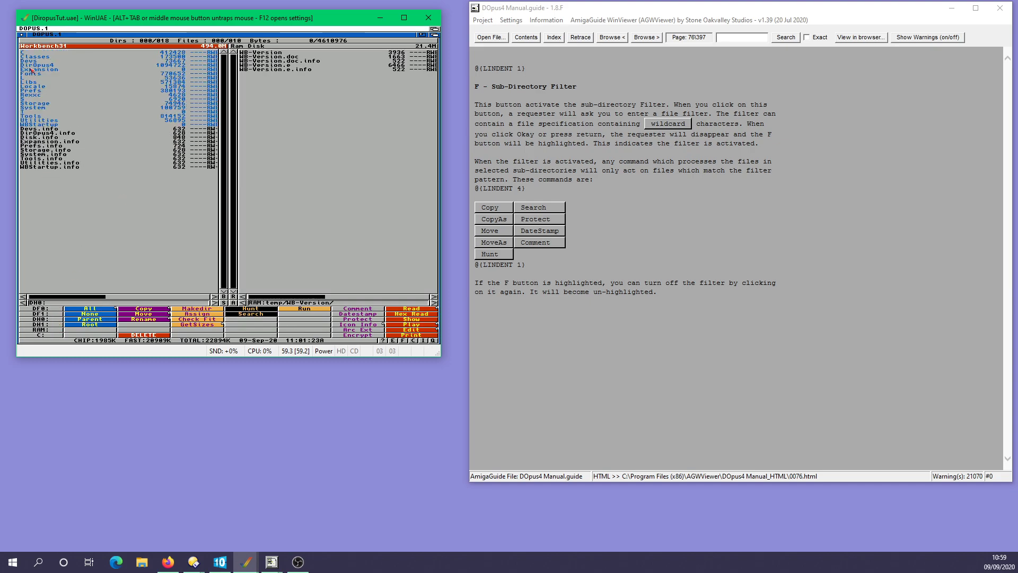
double_click(31, 53)
left_click(278, 53)
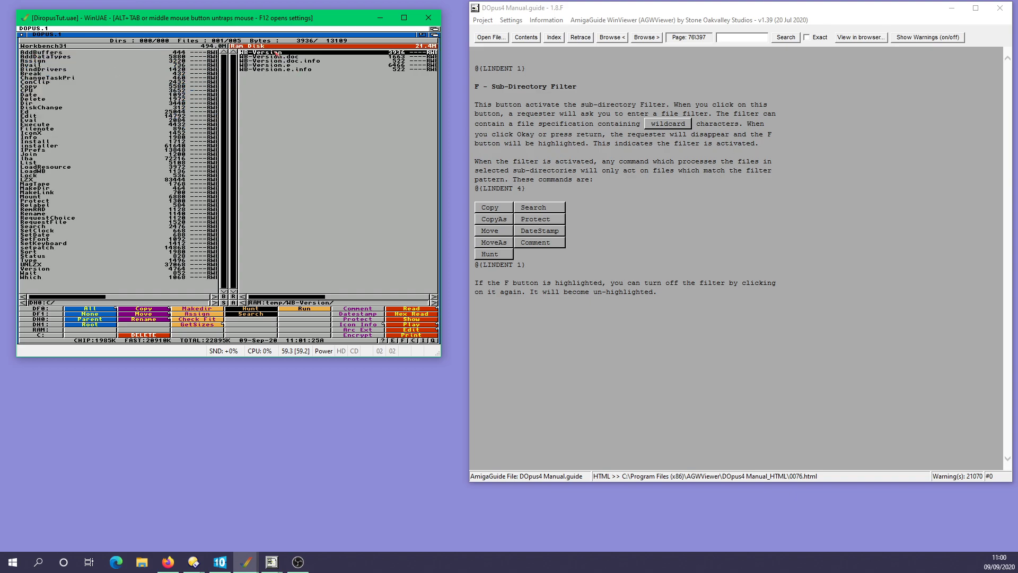
left_click(154, 310)
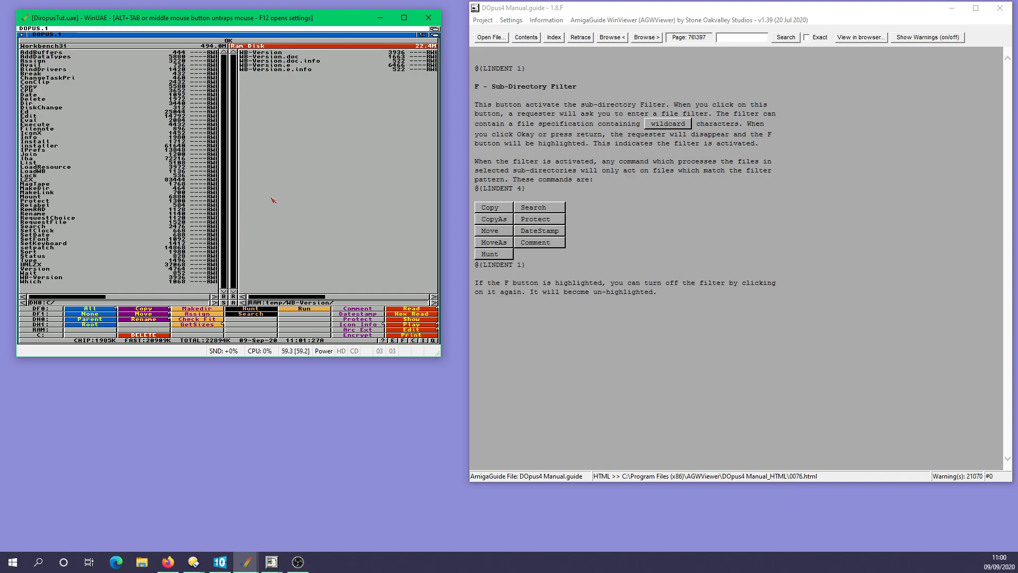
Step: Move the SnoopDos directory from RAM:temp into DH0:Tools and switch to the Workbench screen
key("slash")
left_click(19, 139)
double_click(39, 115)
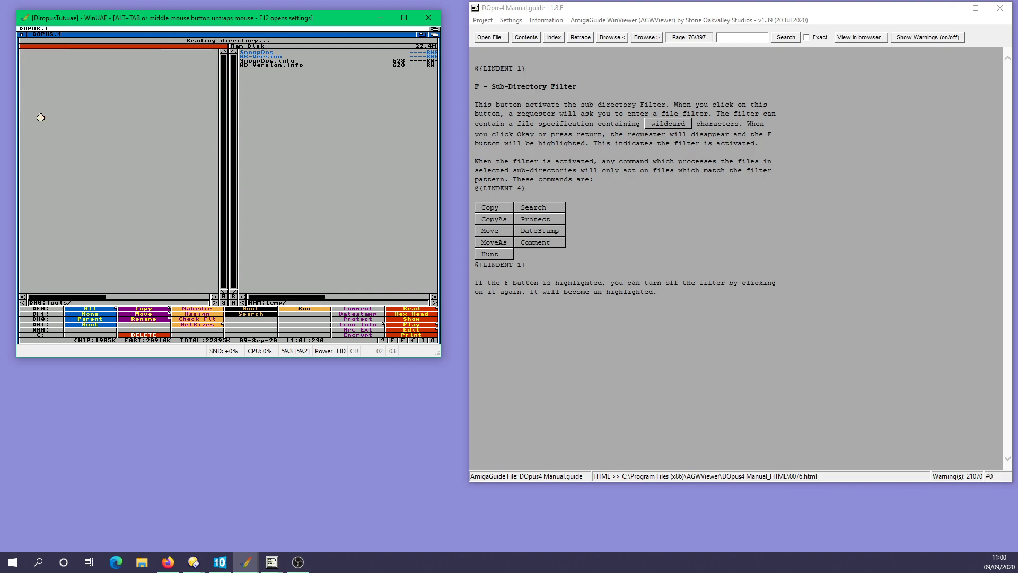
left_click(268, 52)
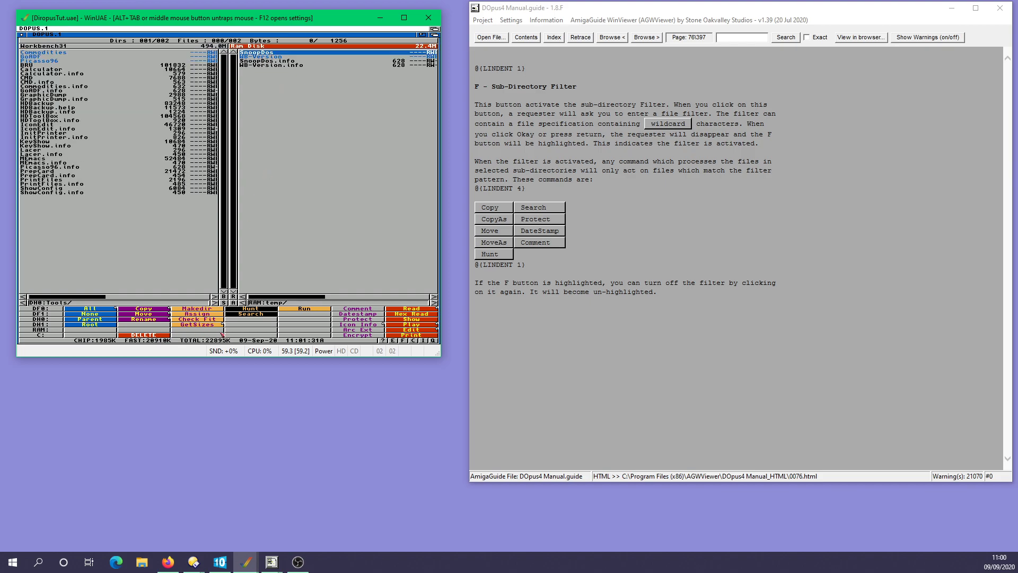
left_click(158, 314)
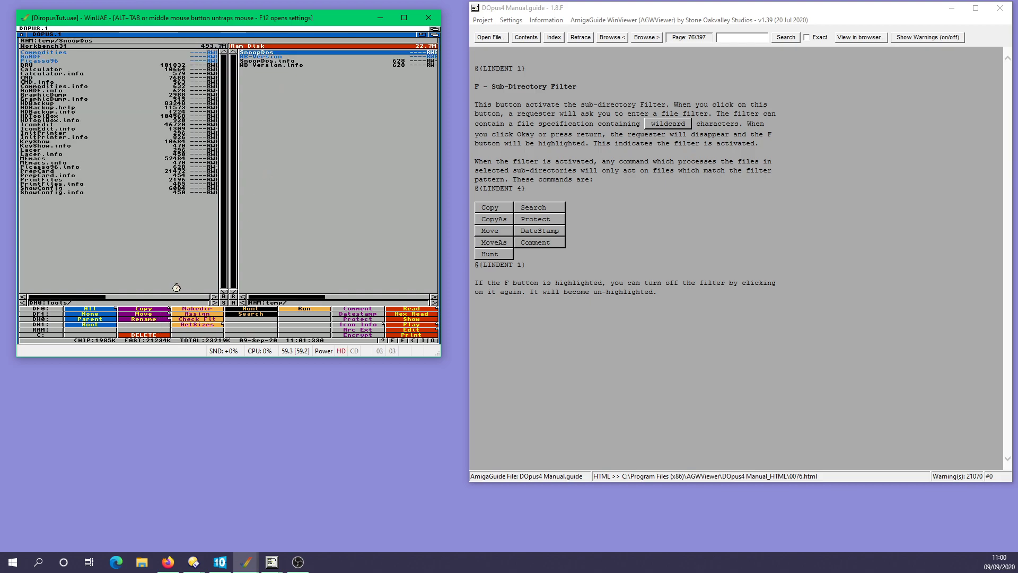
key("super+m")
right_click(29, 31)
left_click(34, 39)
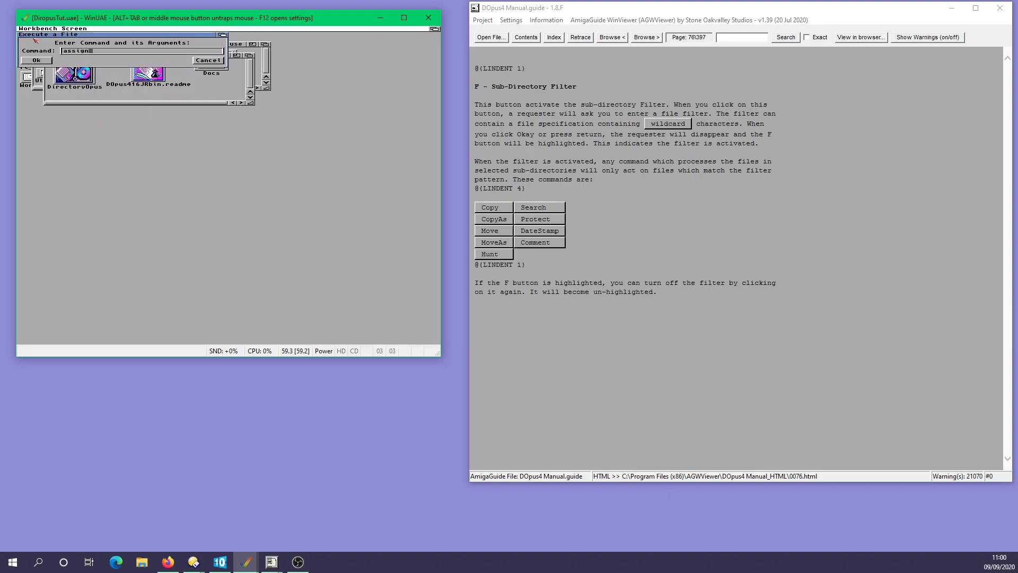
left_click(208, 60)
Step: Launch SnoopDos from its drawer inside the Tools drawer of Workbench31, enlarging the Tools window to reach it
left_click(49, 56)
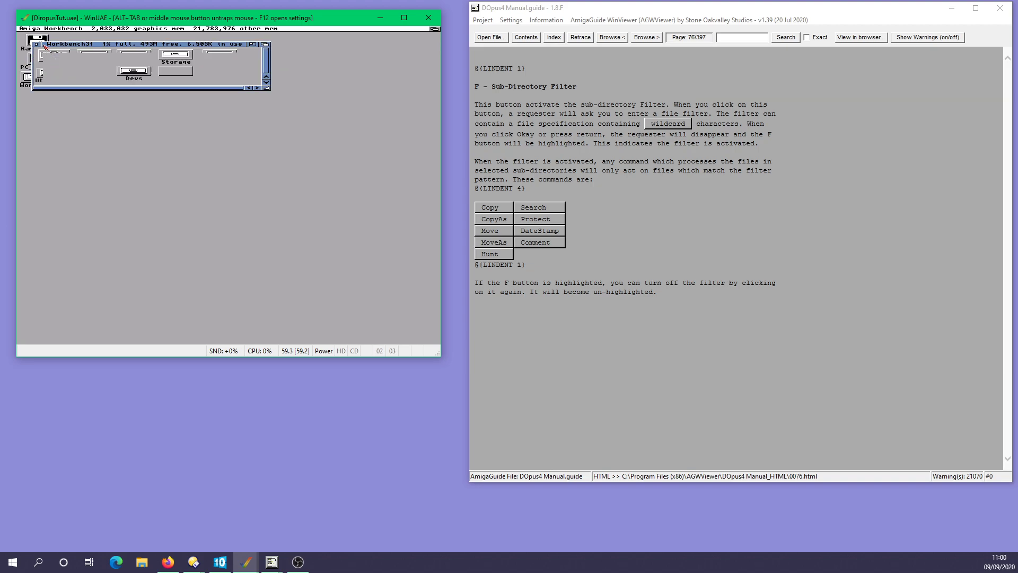
double_click(93, 55)
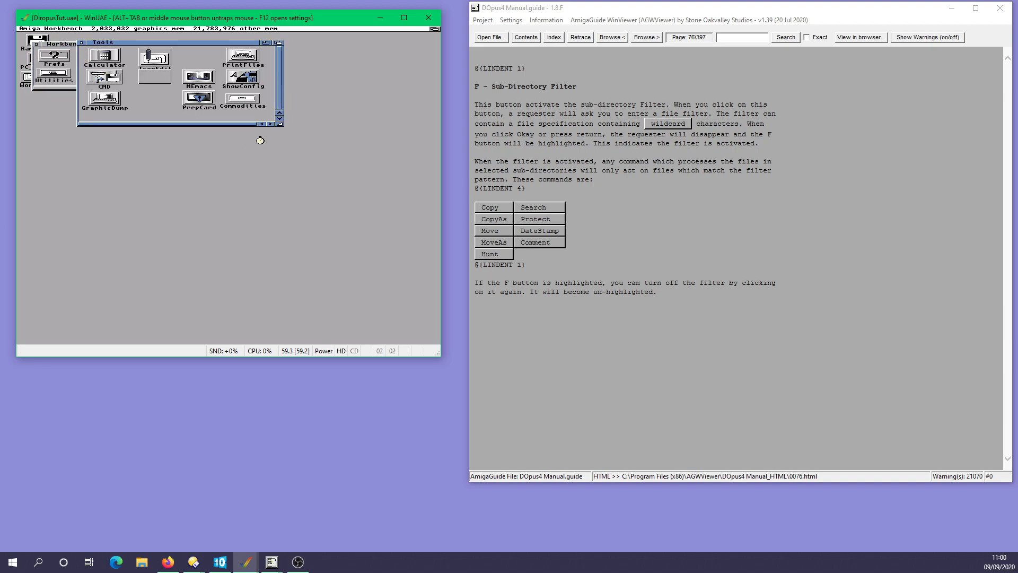
left_click_drag(280, 125, 427, 194)
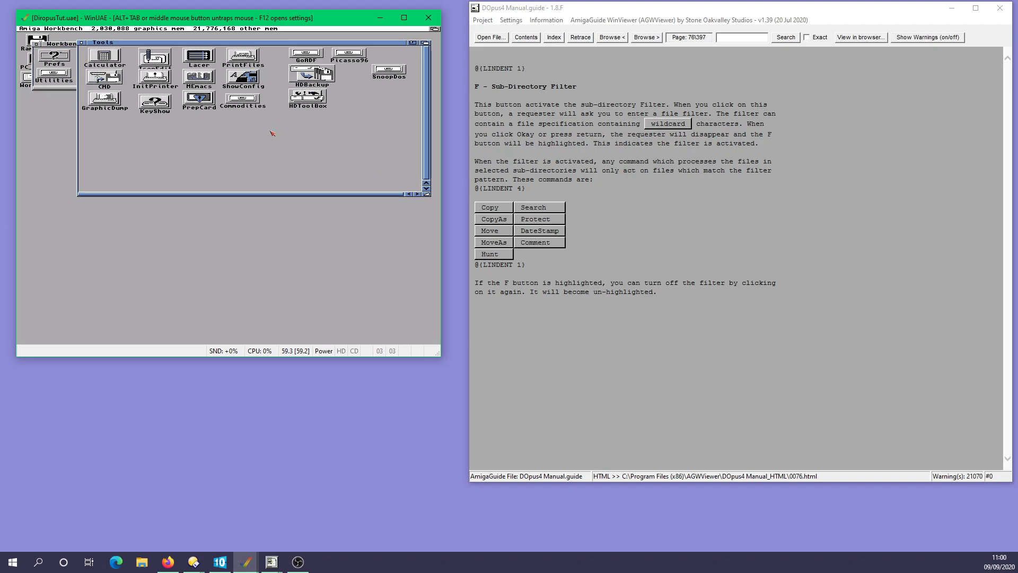
double_click(399, 71)
double_click(118, 69)
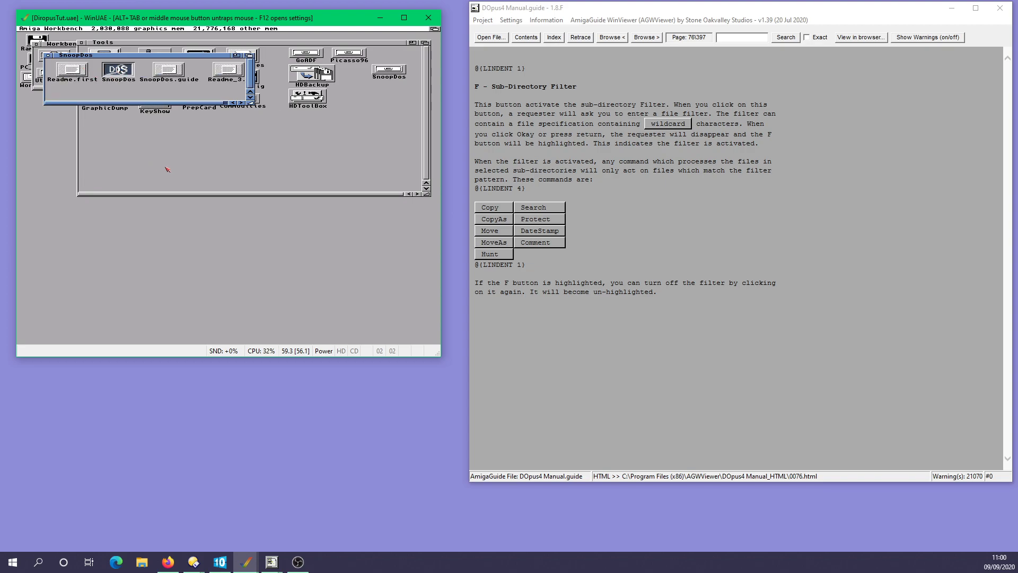
Step: Place the SnoopDos window in the lower half of the screen at full screen width and close the open drawers
left_click_drag(121, 35, 121, 212)
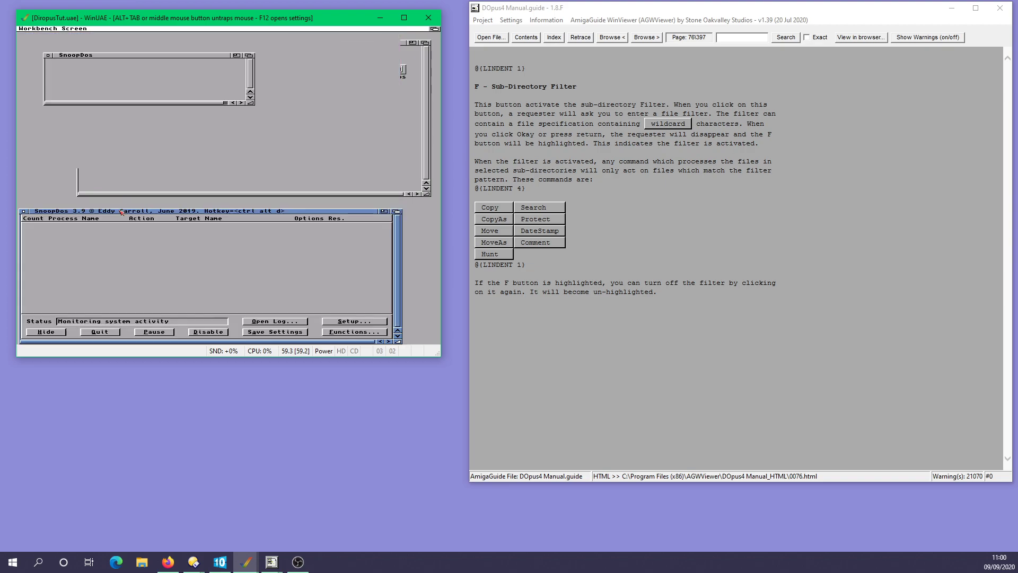
left_click(47, 53)
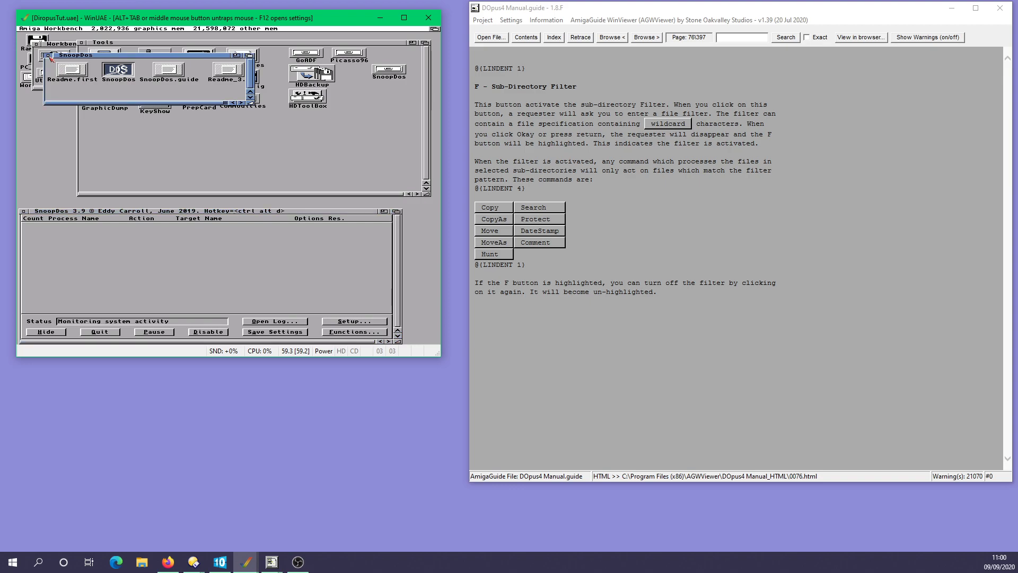
left_click(82, 43)
left_click(36, 44)
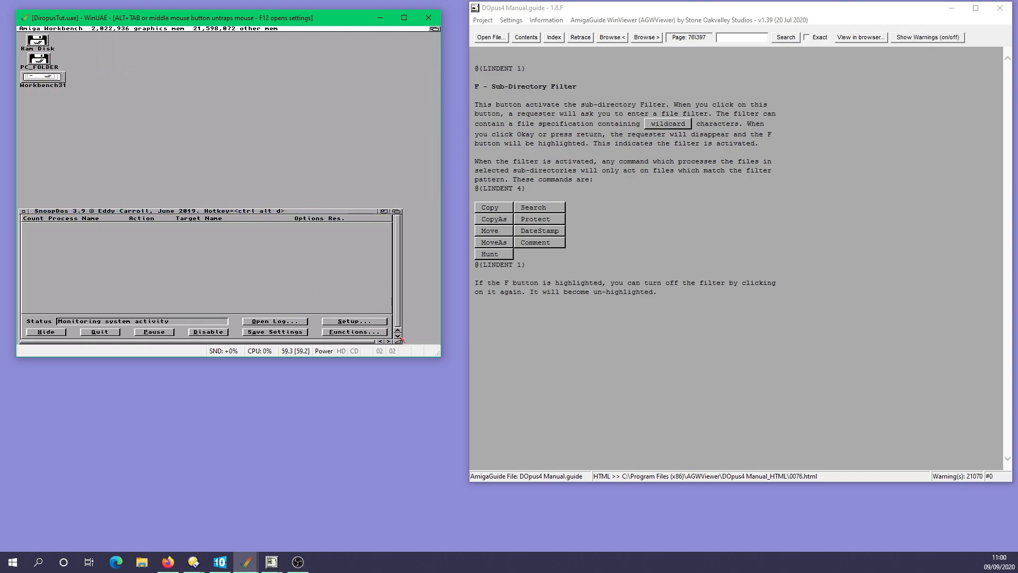
left_click_drag(398, 342, 439, 342)
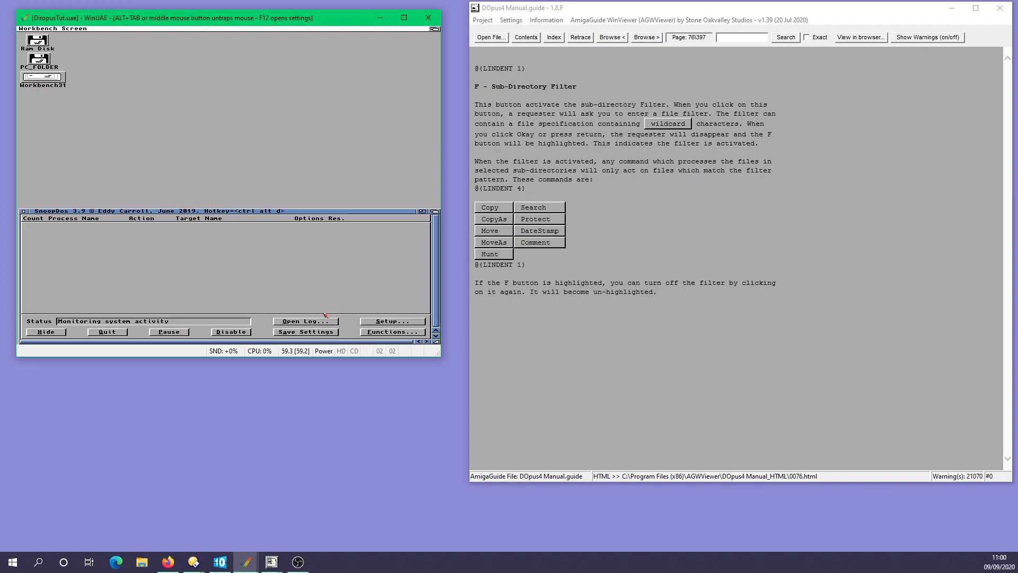
Step: Open the GoADF drawer inside the Tools drawer of Workbench31
double_click(53, 78)
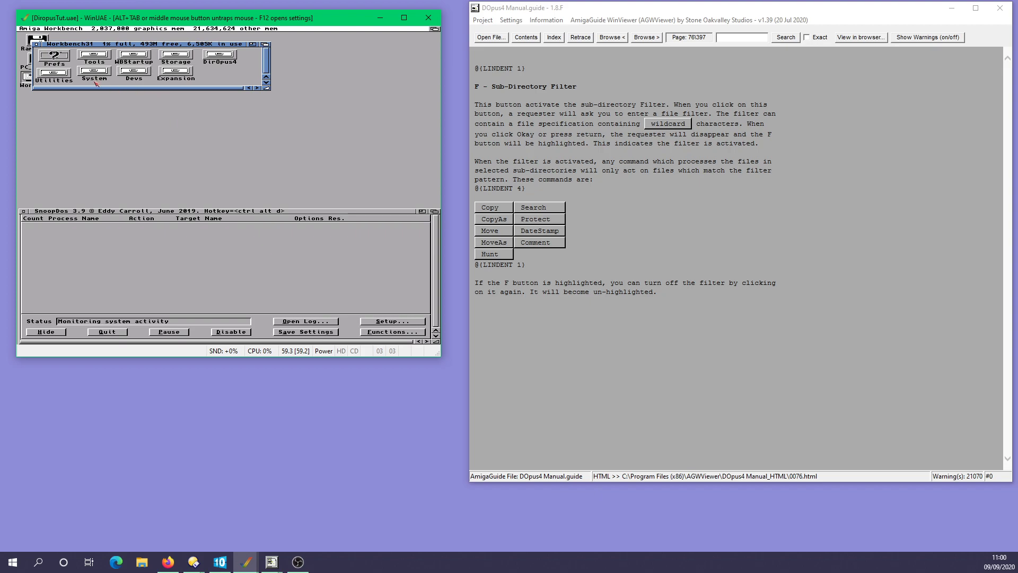
double_click(94, 55)
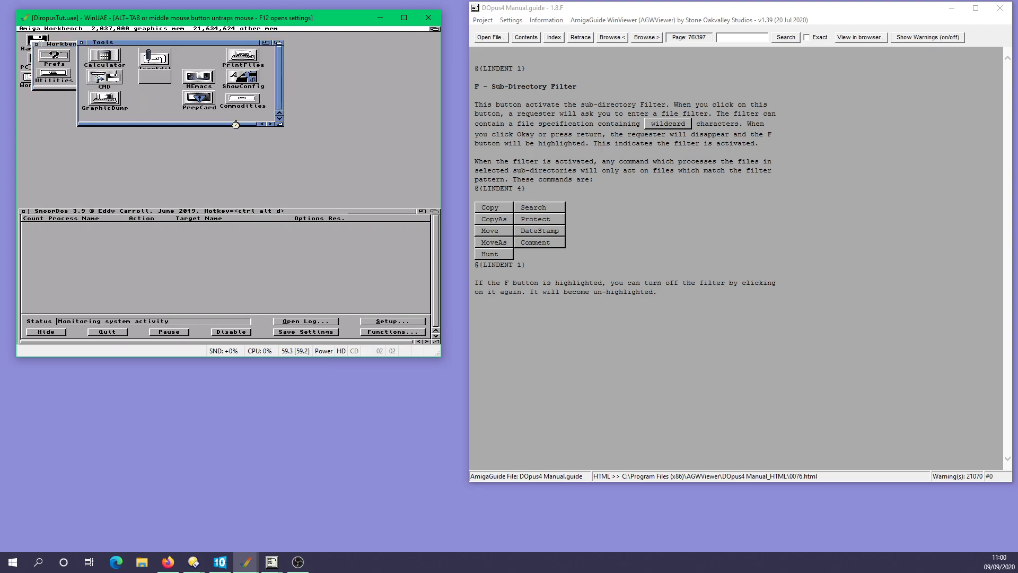
double_click(174, 53)
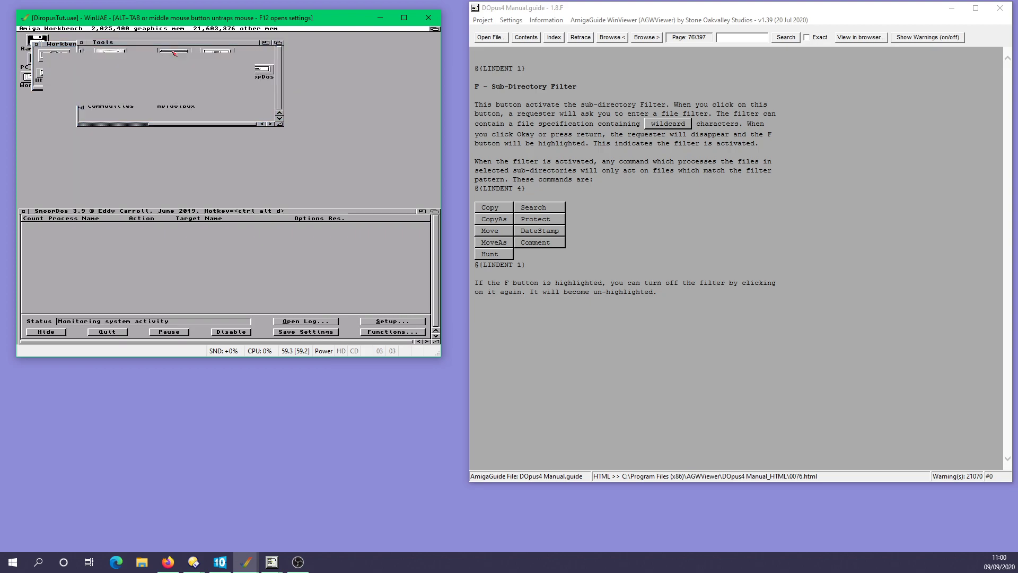
Step: Configure the SnoopDos functions with "Only show fails" enabled and apply the settings
left_click(114, 302)
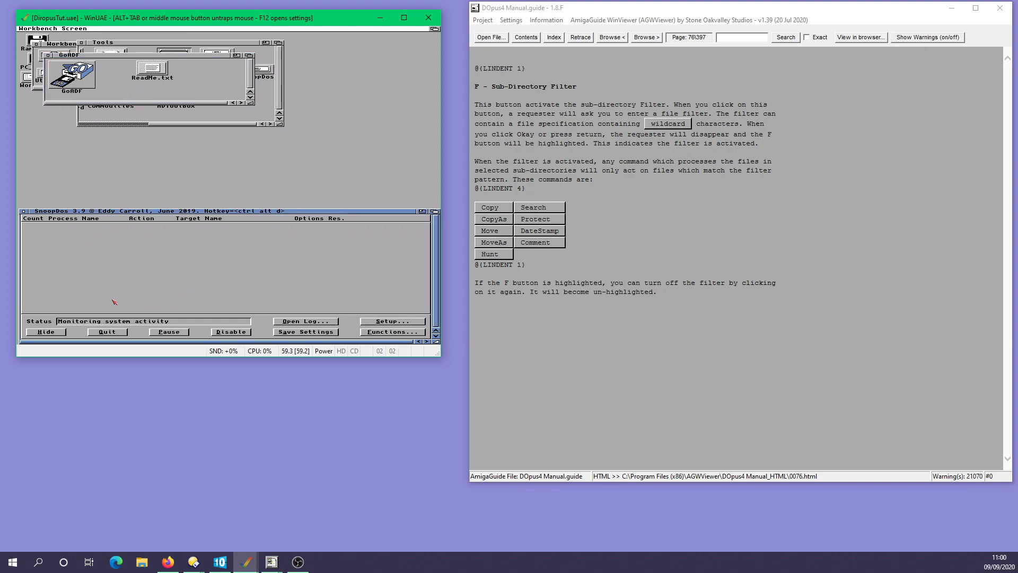
left_click(374, 332)
left_click(88, 169)
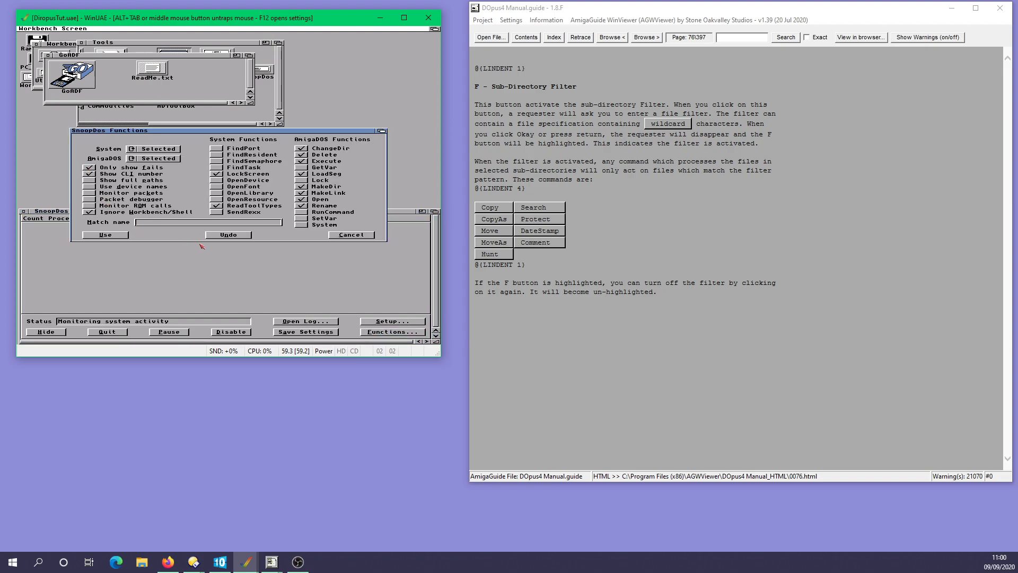
left_click(167, 150)
left_click(106, 235)
Step: Launch GoADF and set its custom screen mode to clone the Workbench screen
double_click(74, 76)
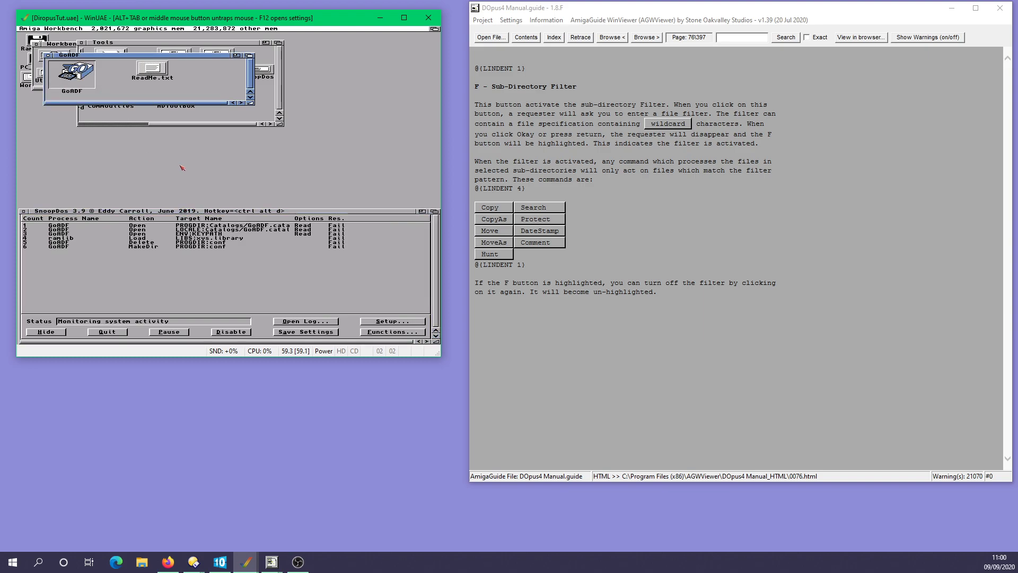
left_click(436, 213)
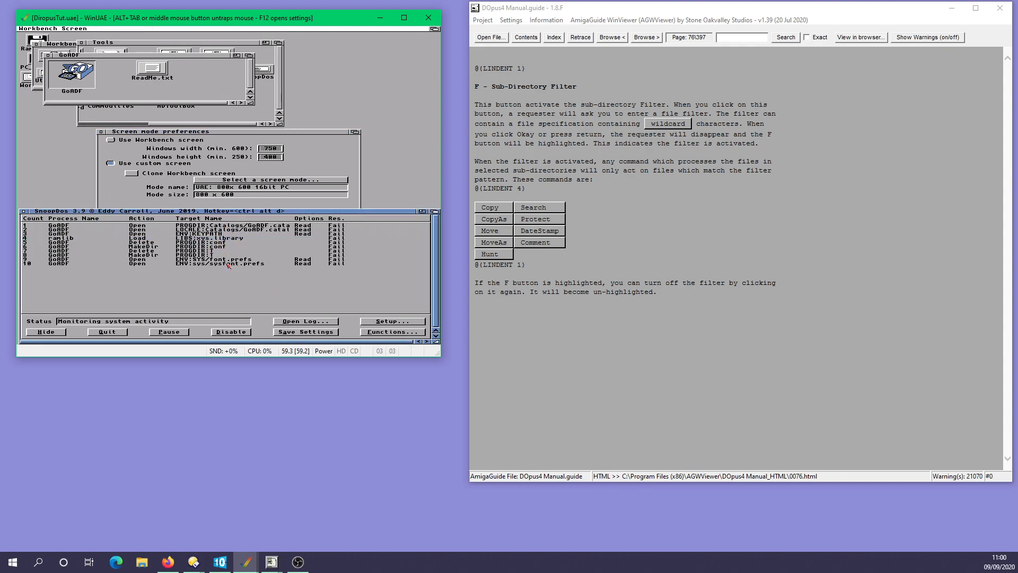
left_click(225, 135)
left_click_drag(140, 132, 141, 113)
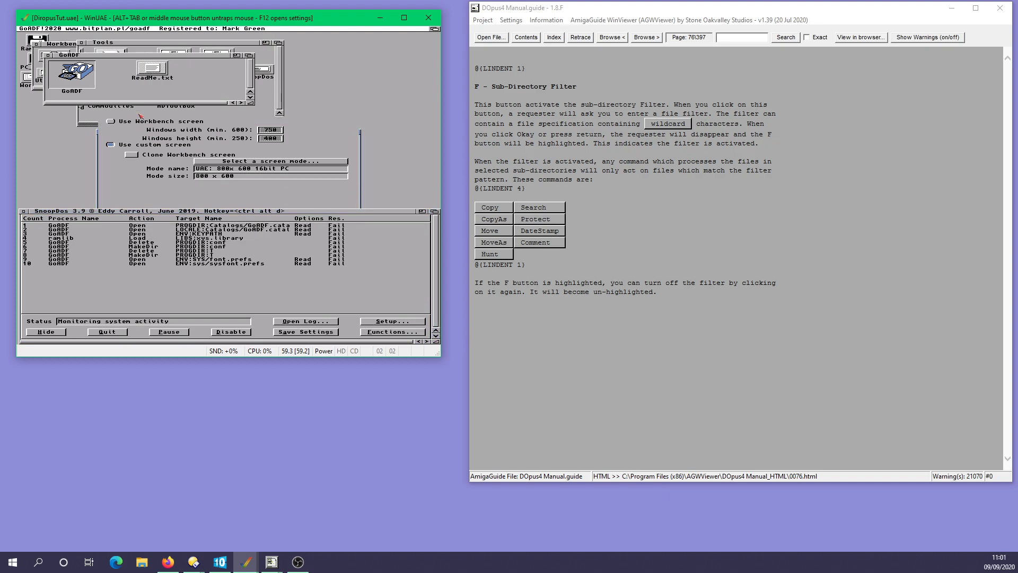
left_click(132, 155)
left_click(355, 113)
left_click(142, 217)
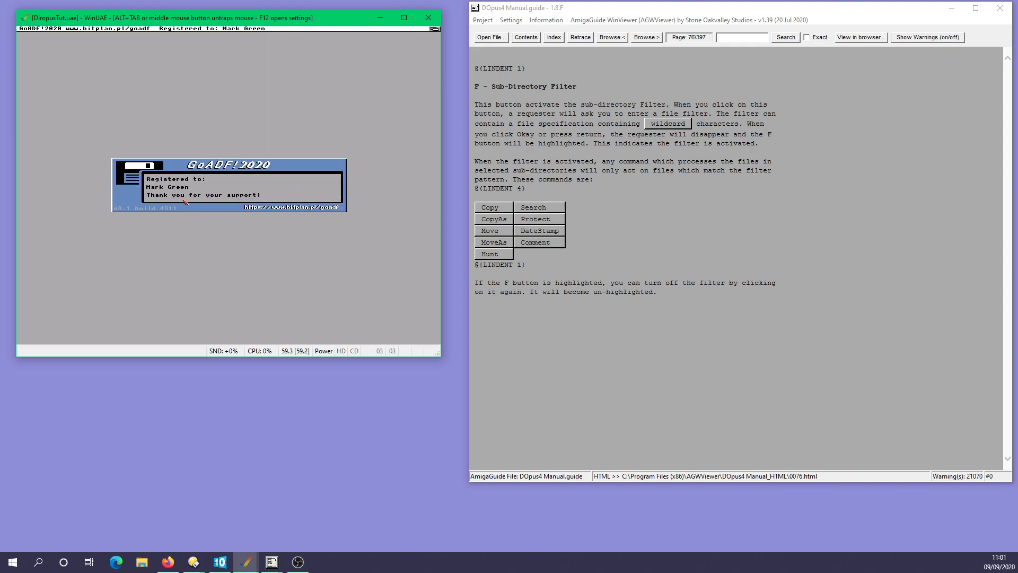
Step: Quit GoADF, close the GoADF, Tools and Workbench31 drawers, and return to Directory Opus
right_click(83, 44)
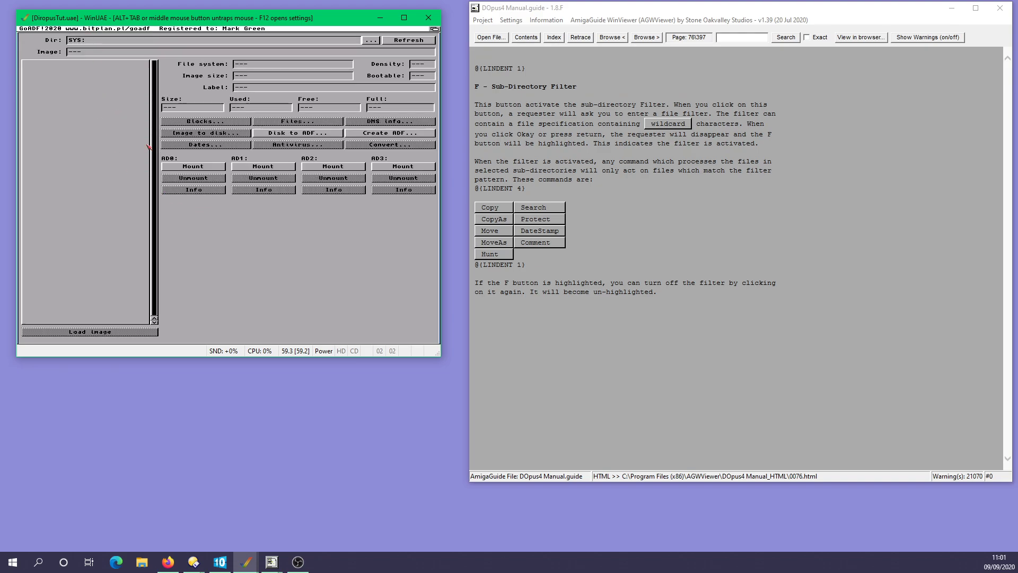
right_click(63, 27)
left_click(33, 53)
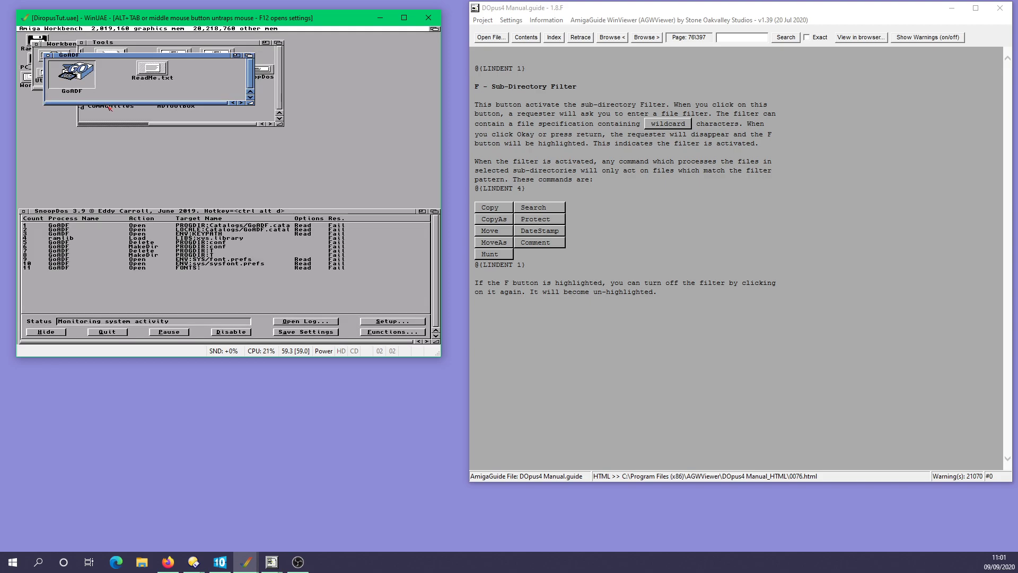
left_click(48, 55)
left_click(81, 44)
left_click(35, 44)
left_click(435, 28)
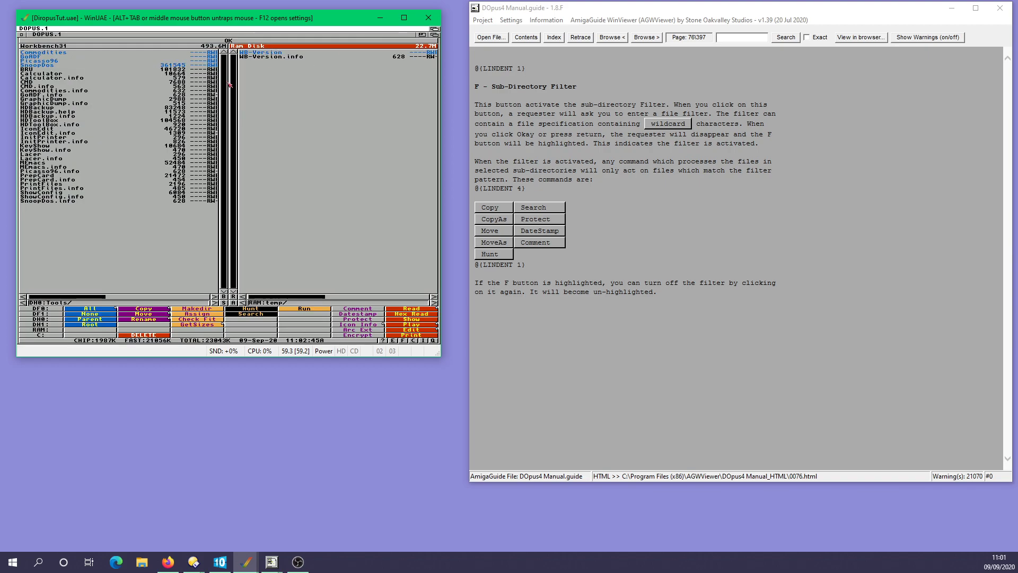
Step: List RAM:temp/WB-Version beside the C directory of DH0:
double_click(287, 53)
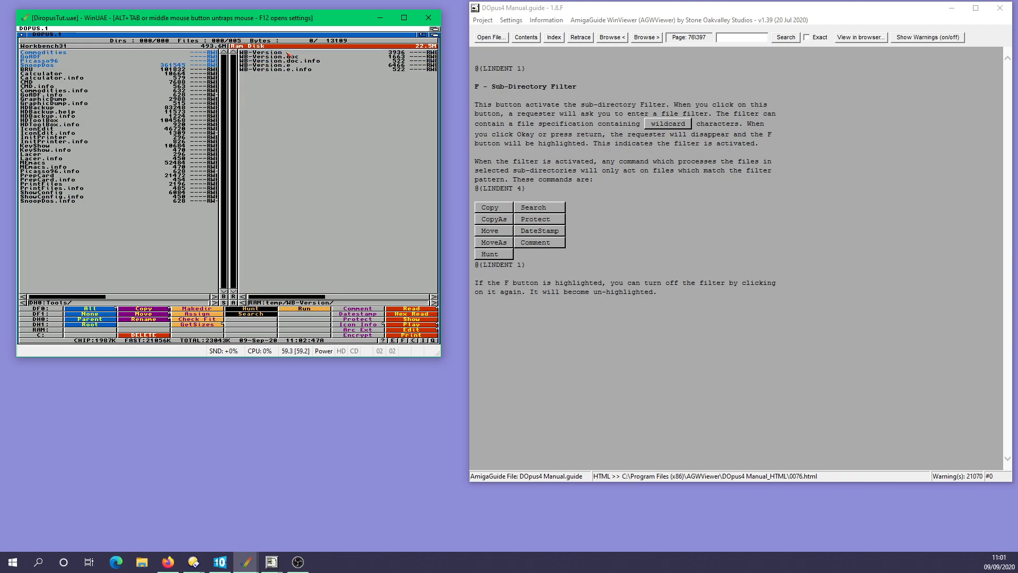
left_click(68, 244)
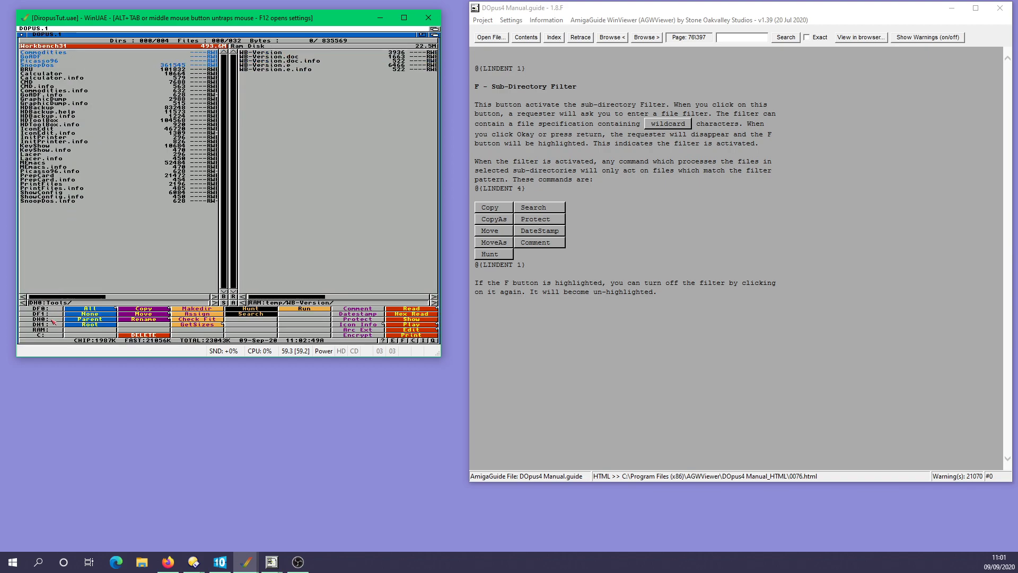
left_click(89, 319)
double_click(29, 54)
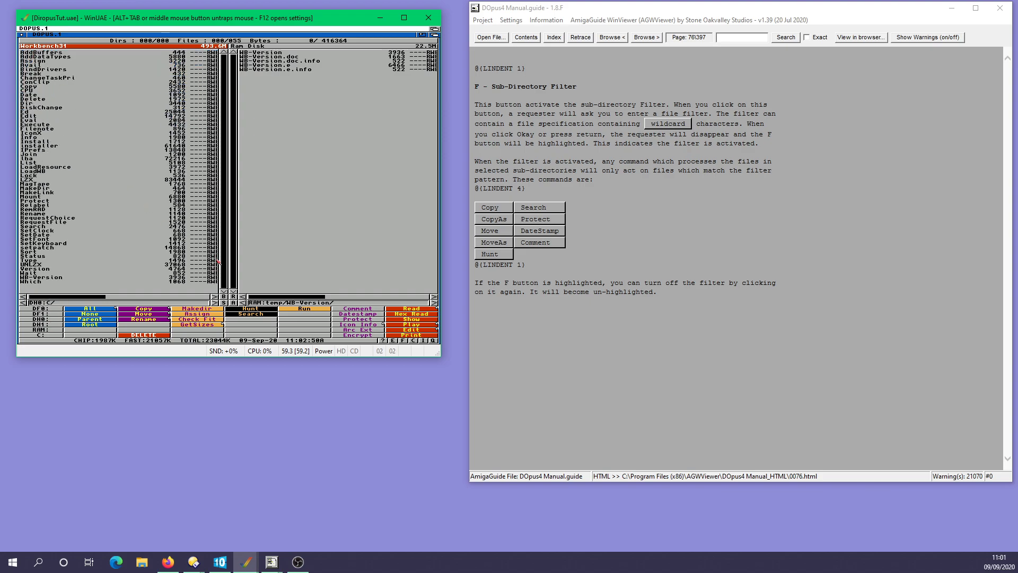
Step: Run WB-Version from the C directory with the argument c:setpatch to check that file's version
double_click(70, 277)
type("c:setpatch")
key("Return")
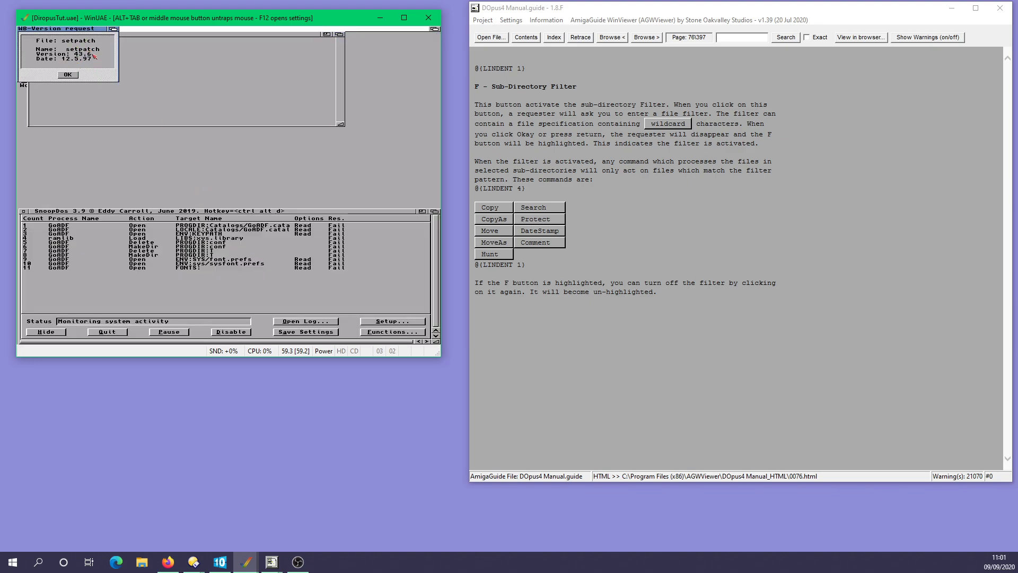
left_click(67, 74)
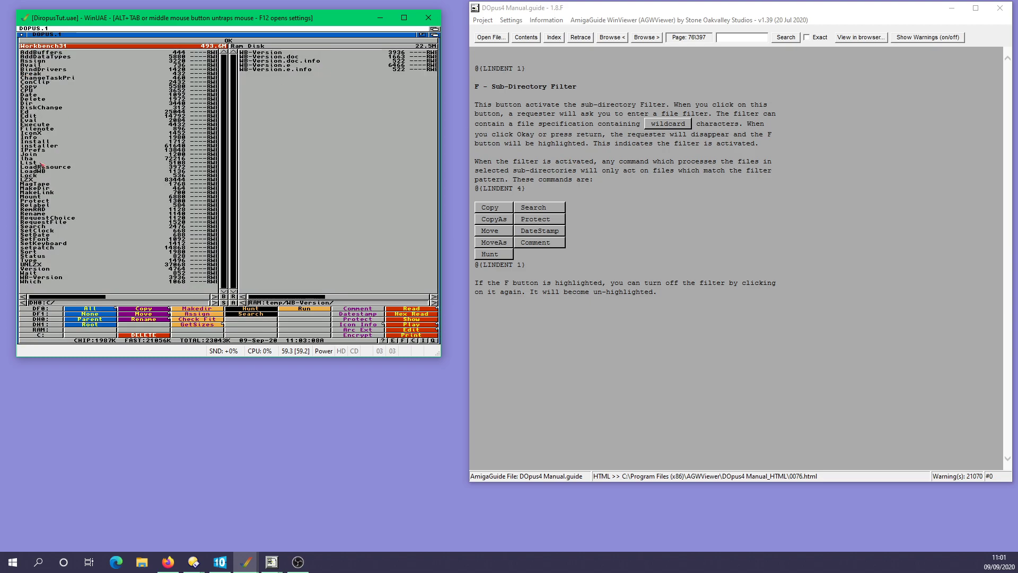
Step: View the WB-Version.e source file in RAM:temp/WB-Version and close the viewer
right_click(421, 101)
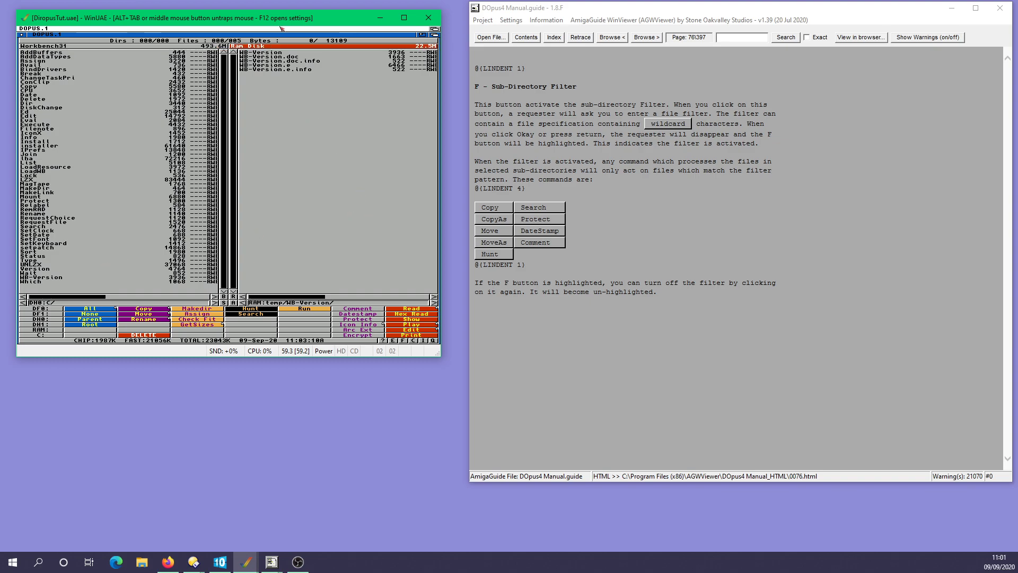
double_click(286, 53)
double_click(295, 65)
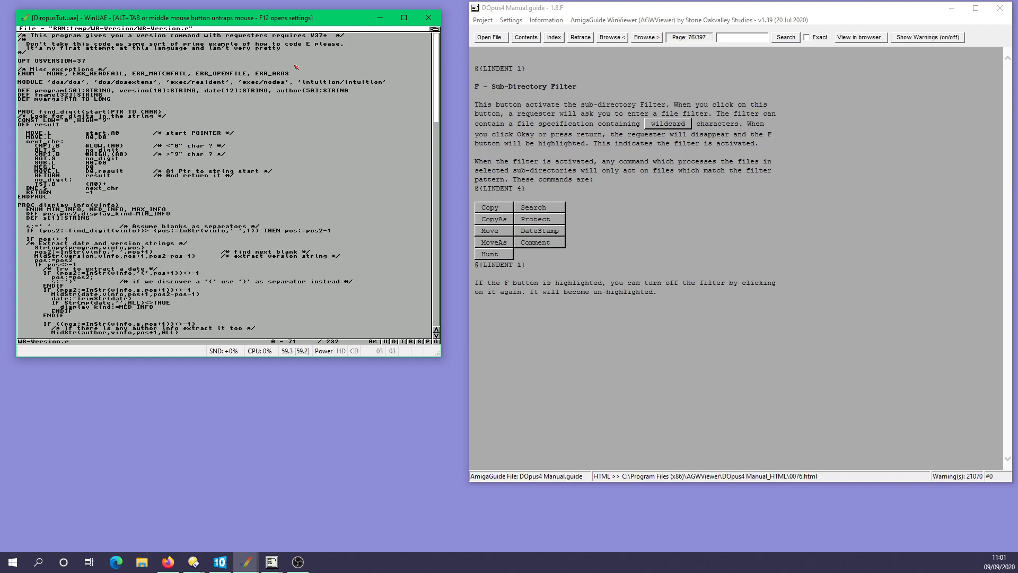
key("Escape")
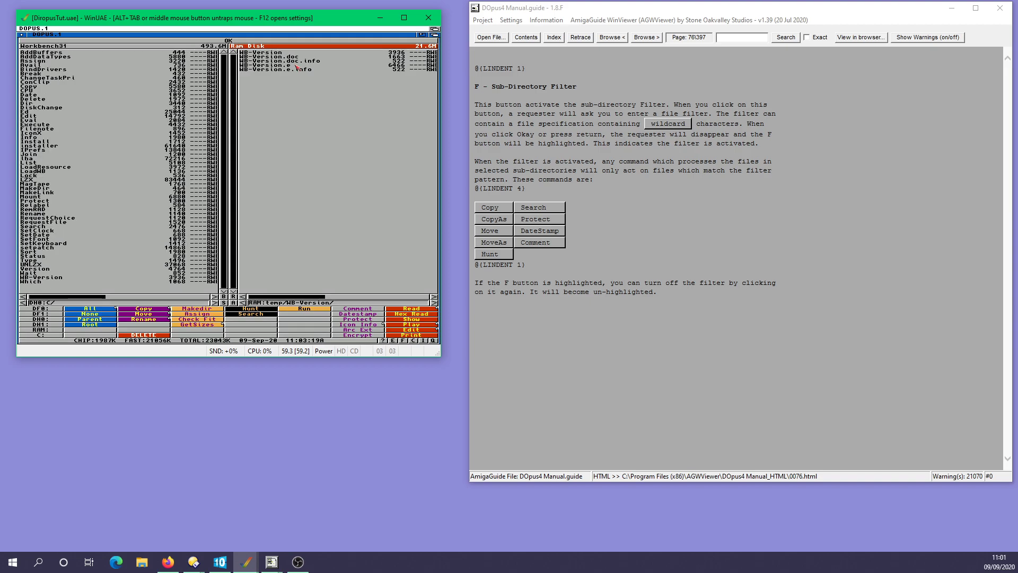
Step: List DH1: in place of RAM:temp/WB-Version and make the DH0:C listing the active one
left_click(40, 323)
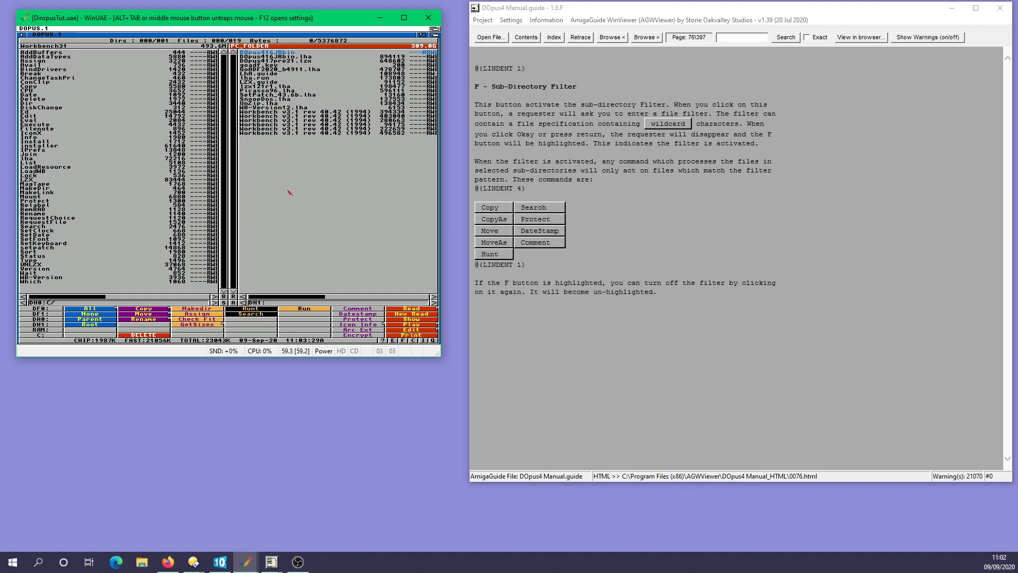
key("alt+Tab")
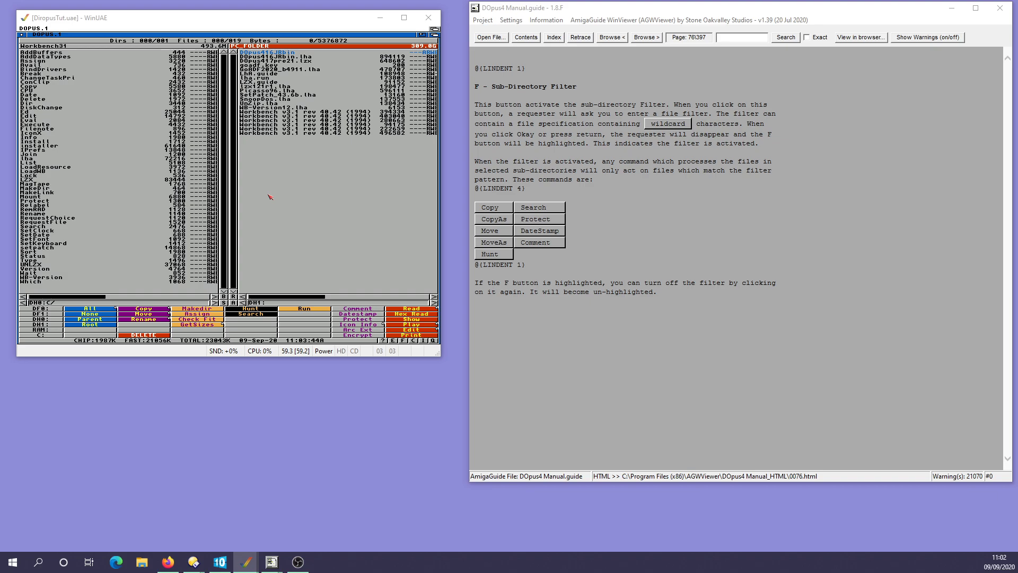
left_click(269, 196)
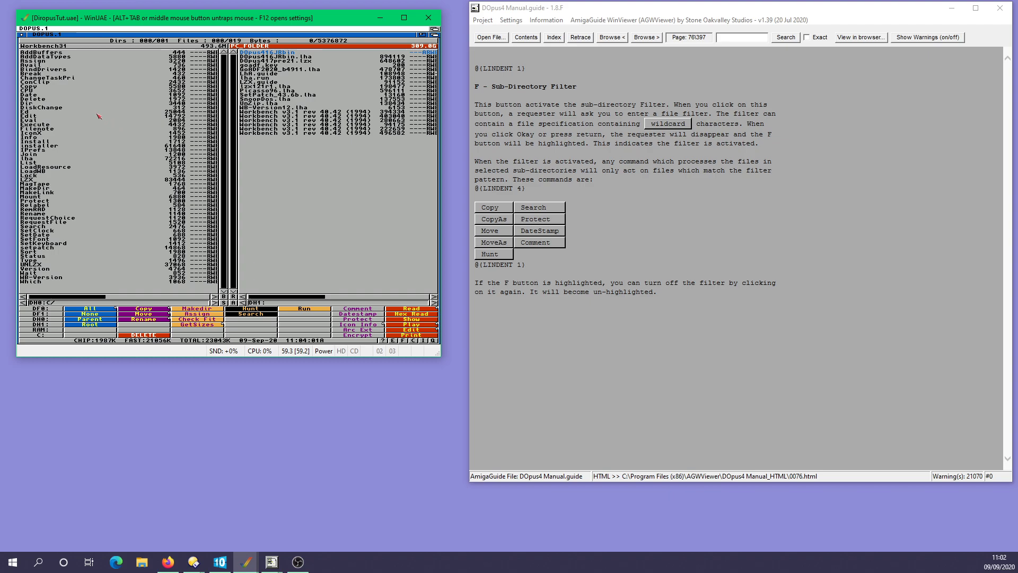
left_click(218, 47)
left_click(205, 45)
left_click(204, 46)
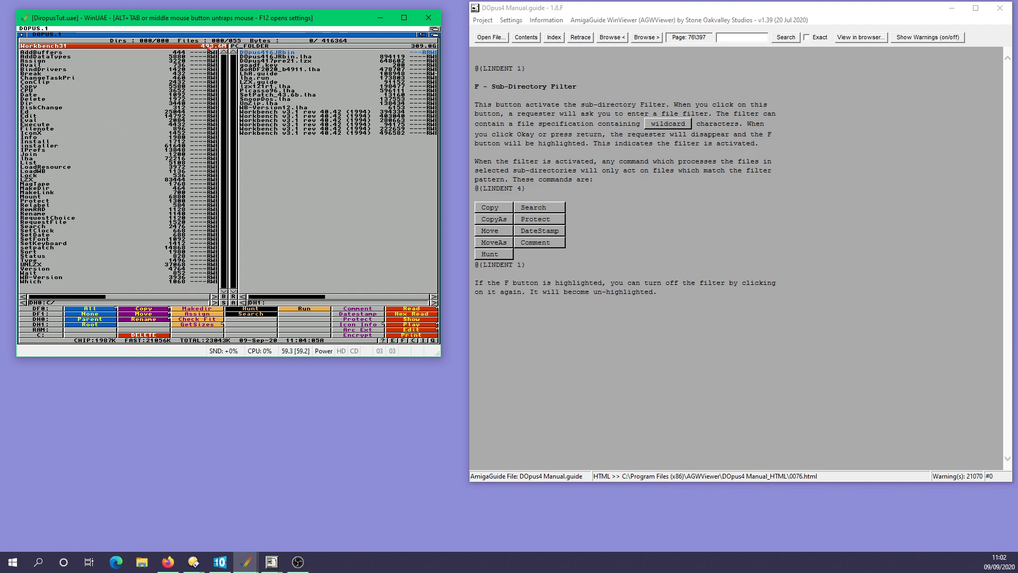